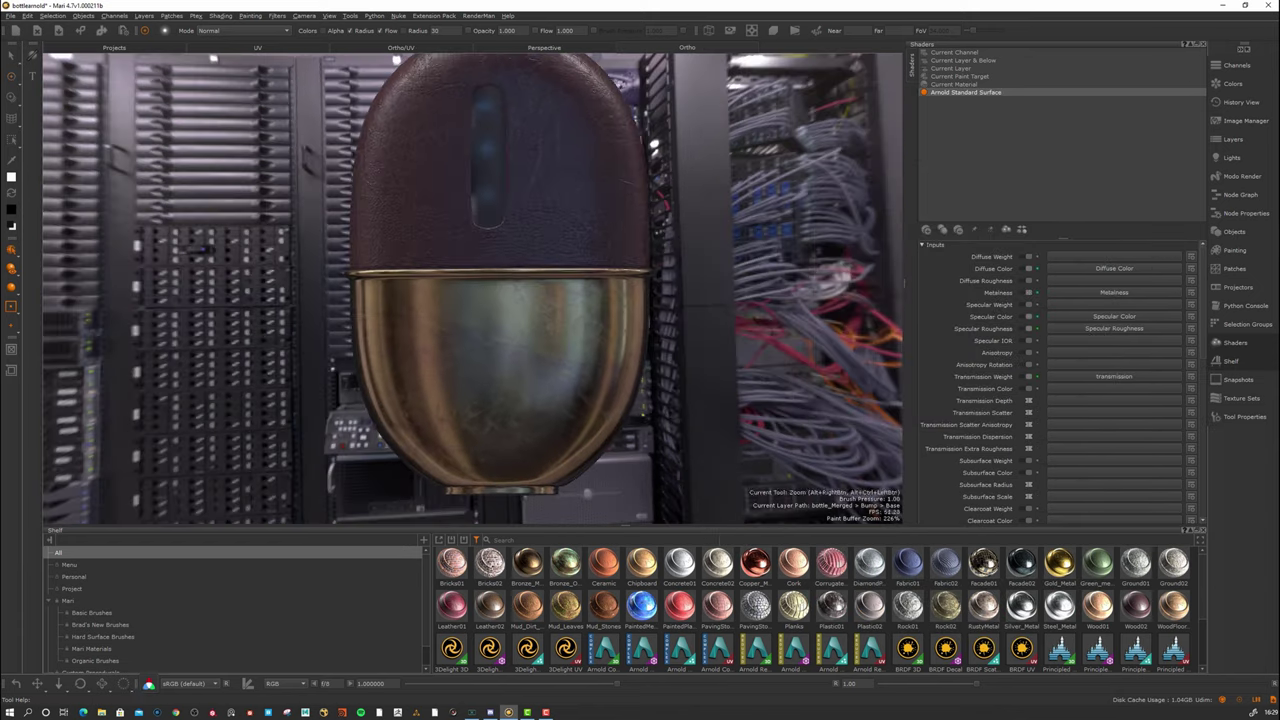
Bring the whole bottle into view and show the list of its channels.
alt+drag(705, 274, 672, 270)
alt+middle_drag(672, 270, 669, 330)
alt+right_drag(690, 300, 675, 272)
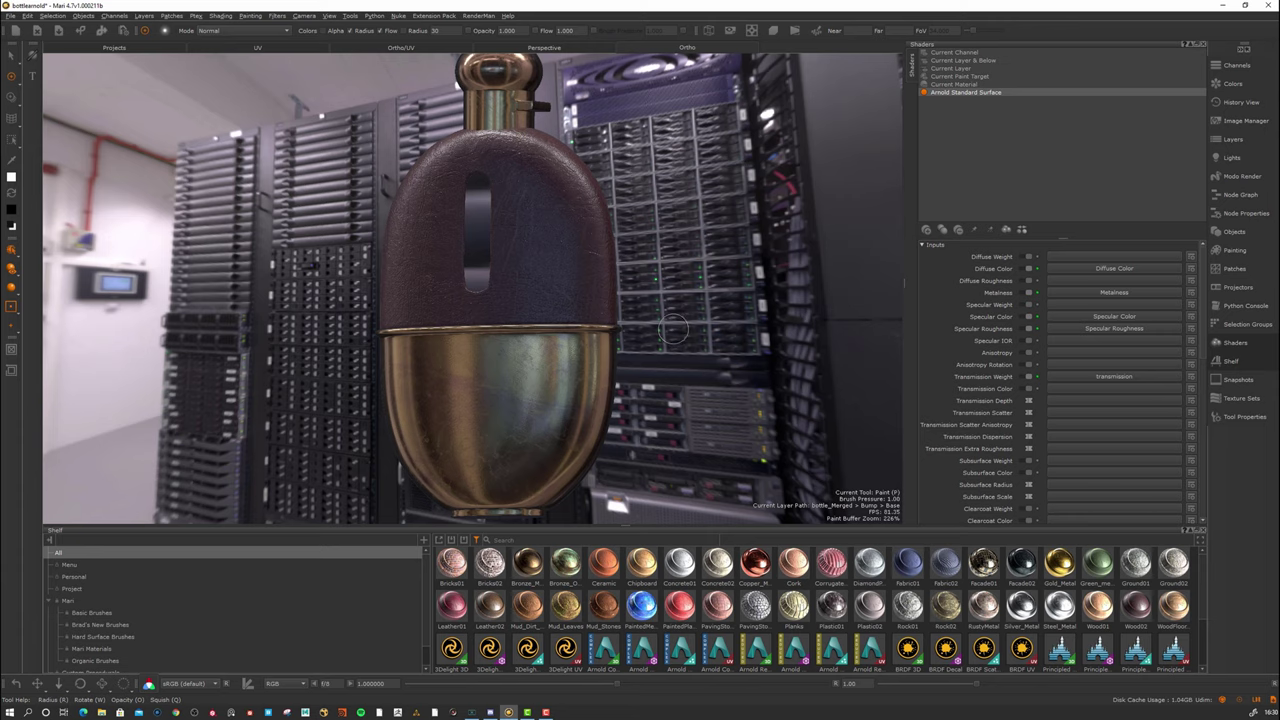
click(1238, 66)
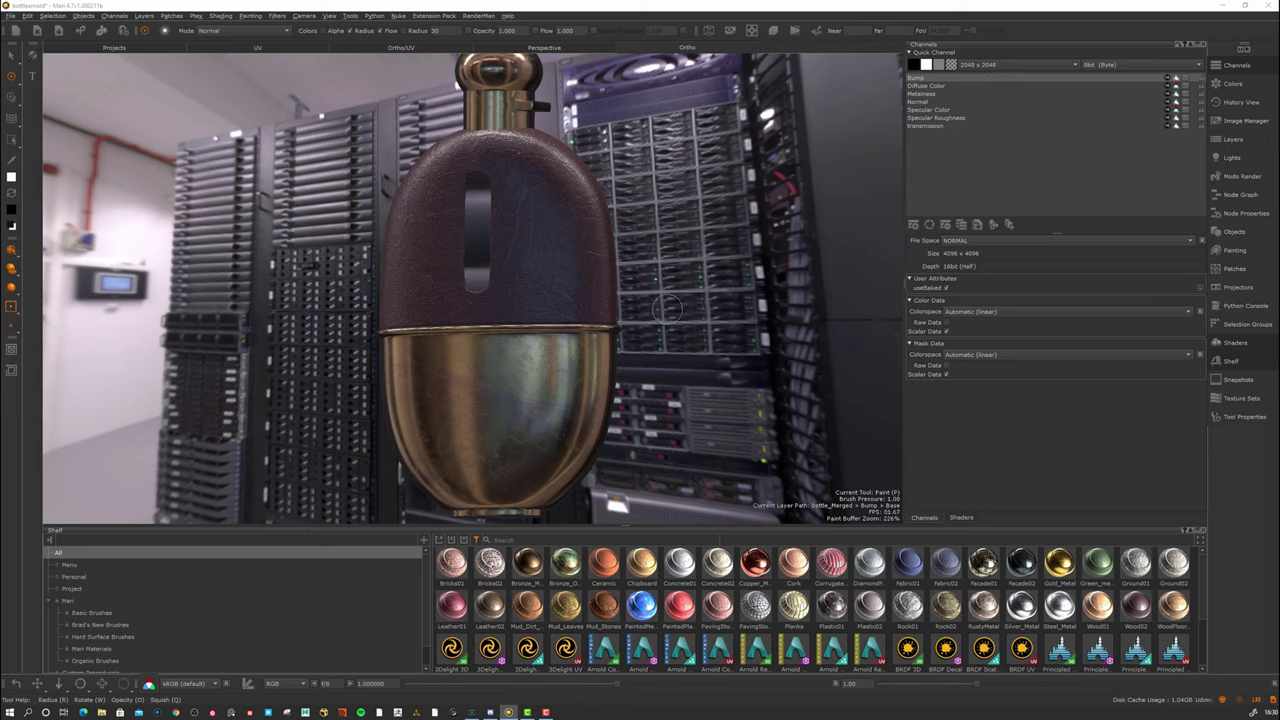
Select the Diffuse Color channel and display it alone on the bottle with the Current Channel shader.
mouse_move(666, 310)
alt+mouse_down()
mouse_move(668, 290)
mouse_move(696, 312)
alt+mouse_up()
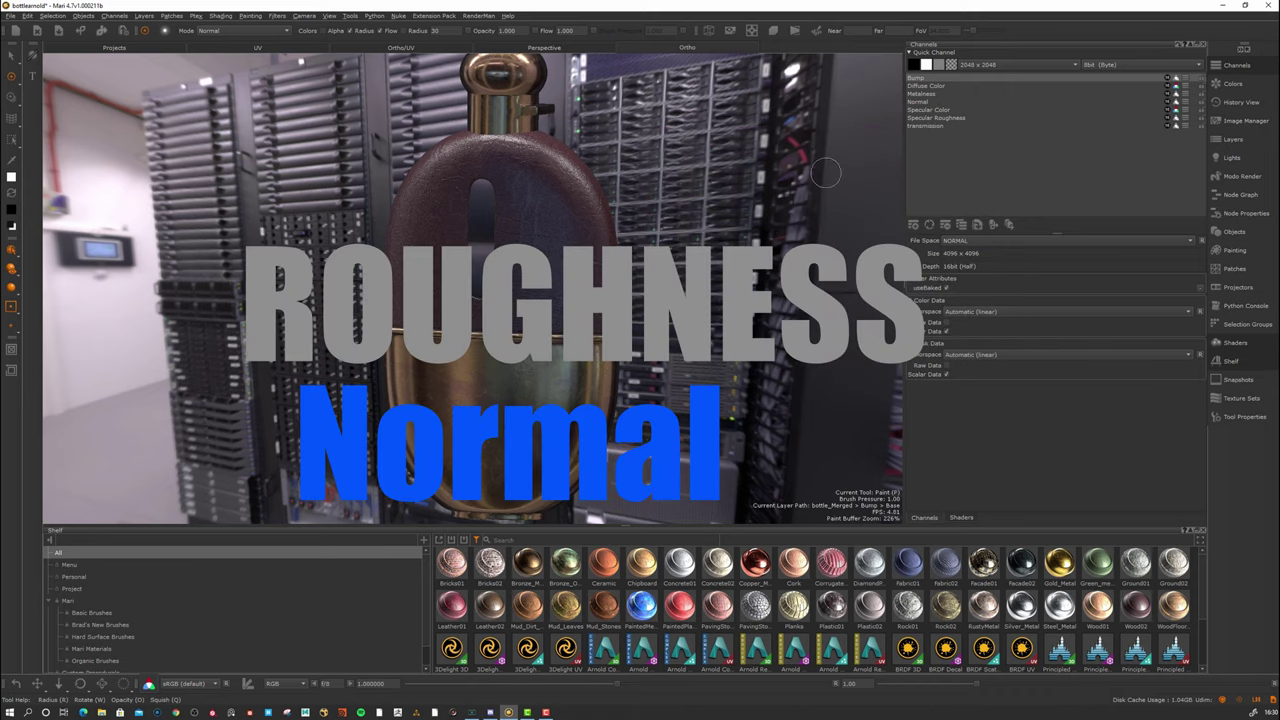
alt+drag(698, 296, 702, 238)
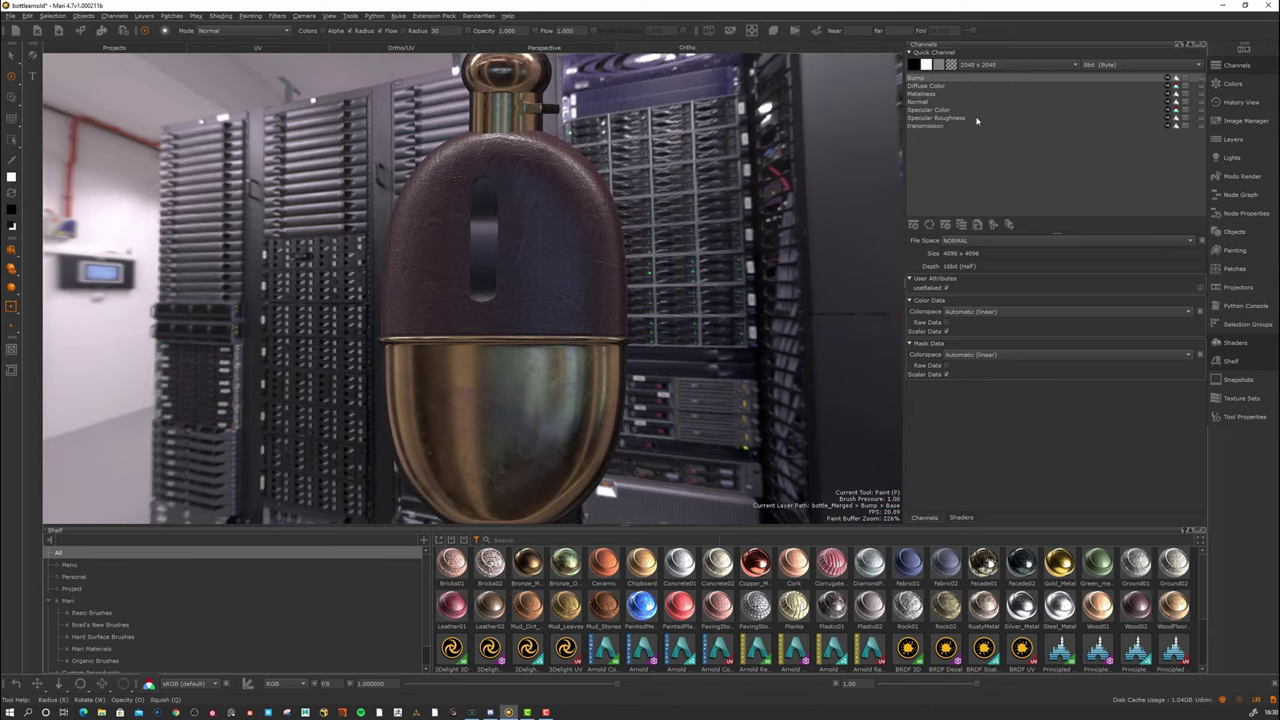
click(930, 86)
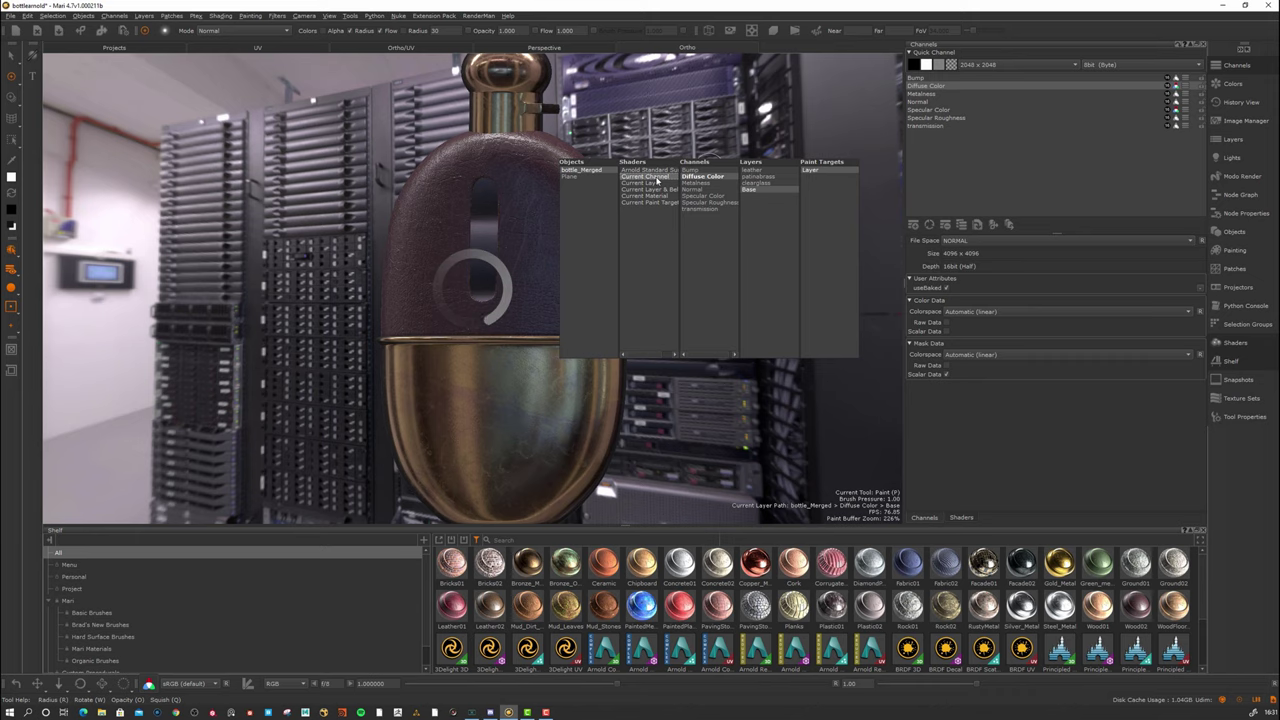
key(Tab)
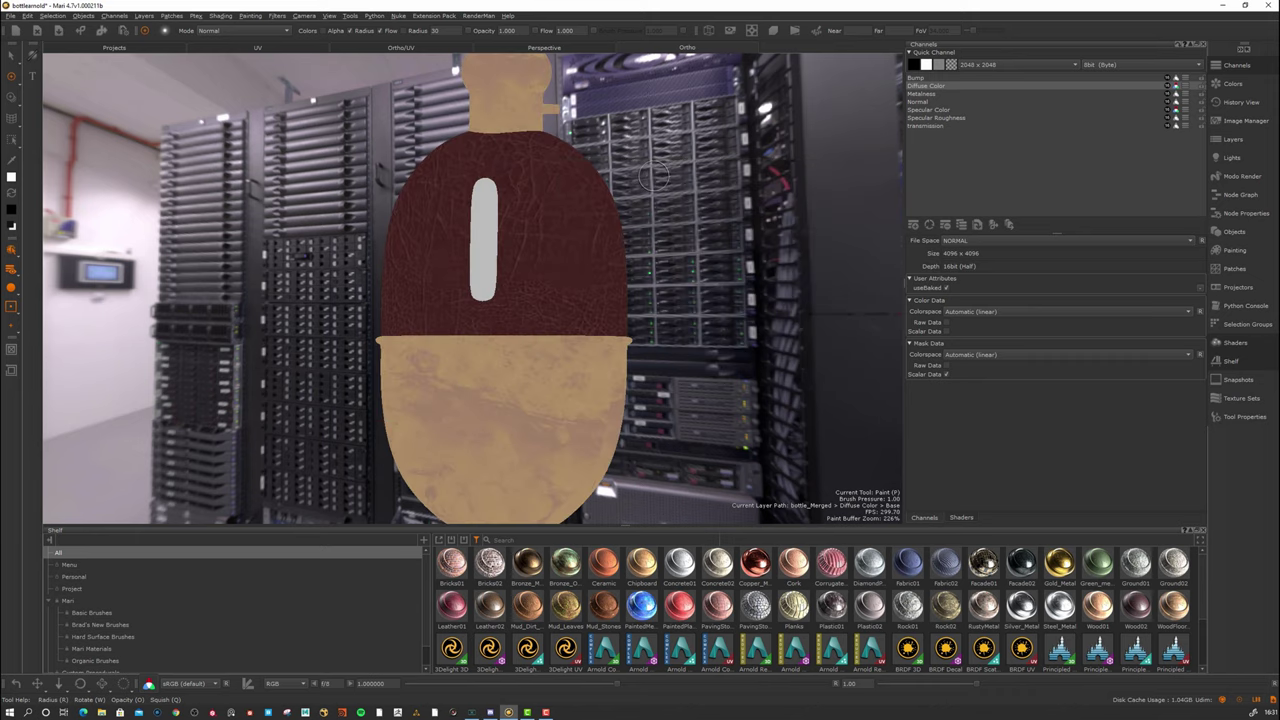
Examine the unlit Diffuse Color textures on the bottle's leather, metal and glass areas from several angles.
alt+drag(673, 272, 732, 314)
alt+right_drag(732, 314, 706, 302)
alt+drag(706, 302, 688, 300)
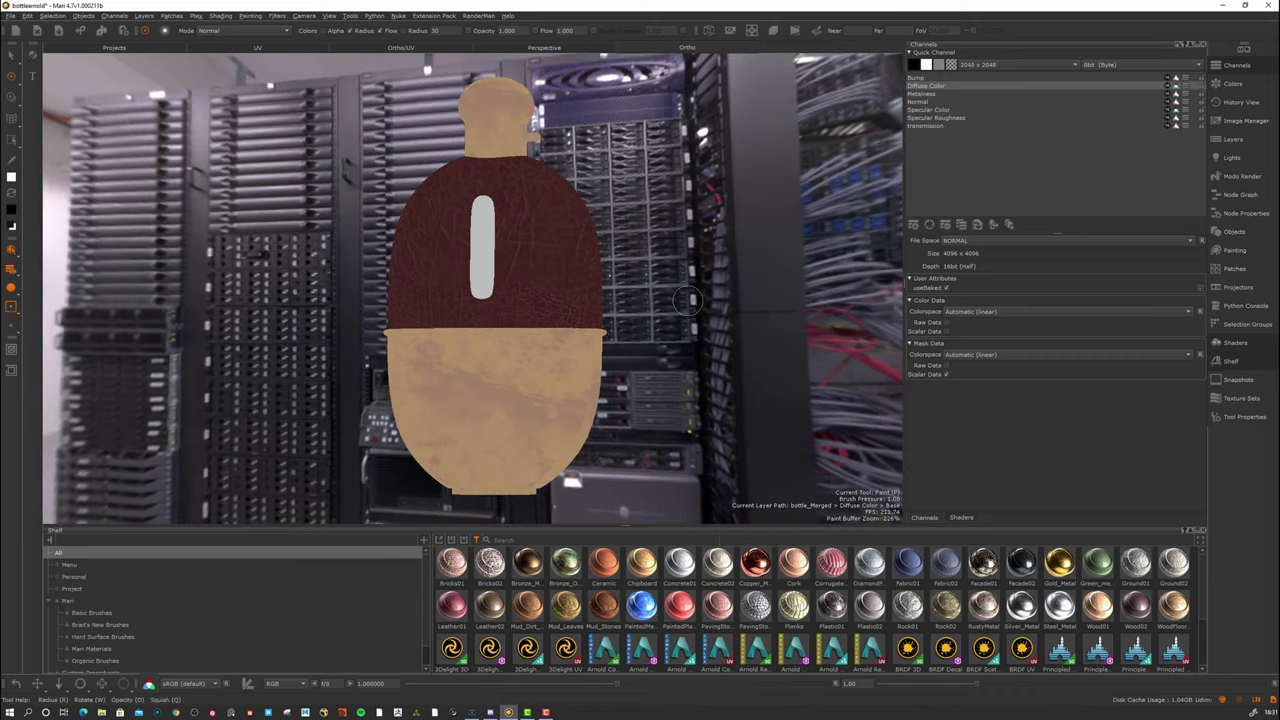
alt+middle_drag(675, 263, 682, 267)
alt+drag(682, 268, 632, 130)
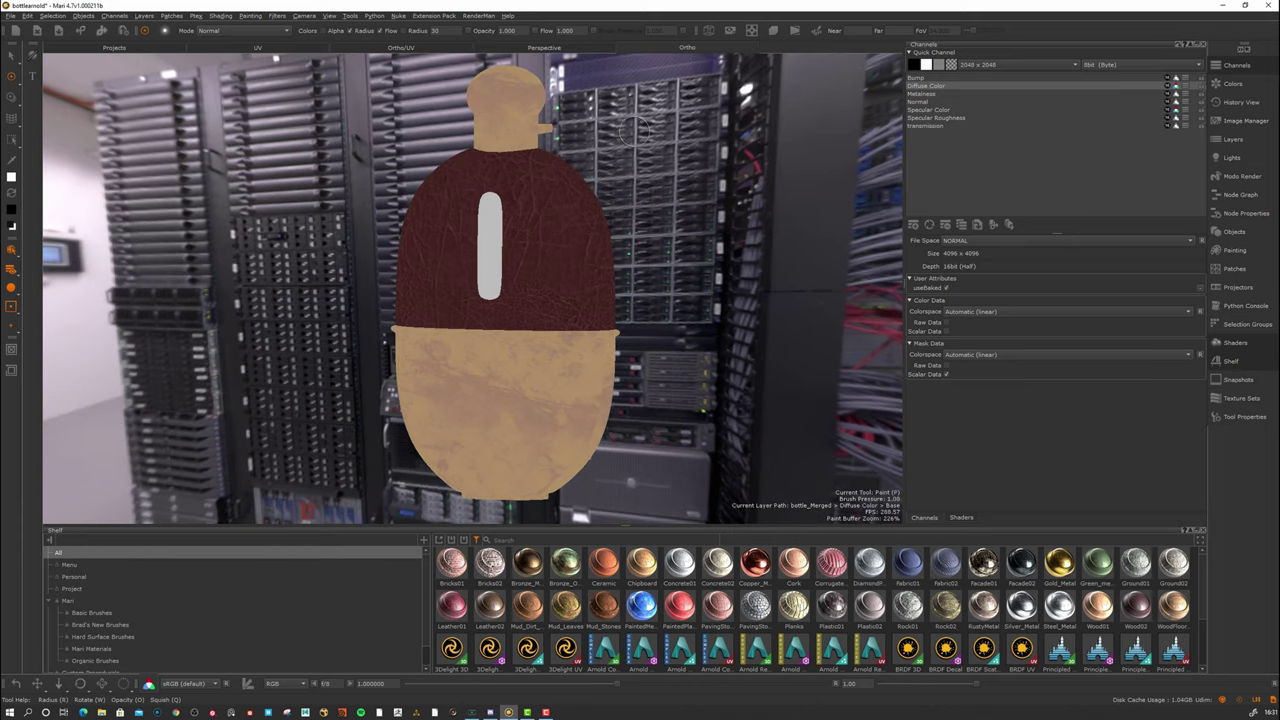
alt+drag(608, 309, 608, 284)
alt+middle_drag(610, 284, 622, 288)
alt+right_drag(622, 288, 632, 279)
alt+drag(638, 288, 627, 274)
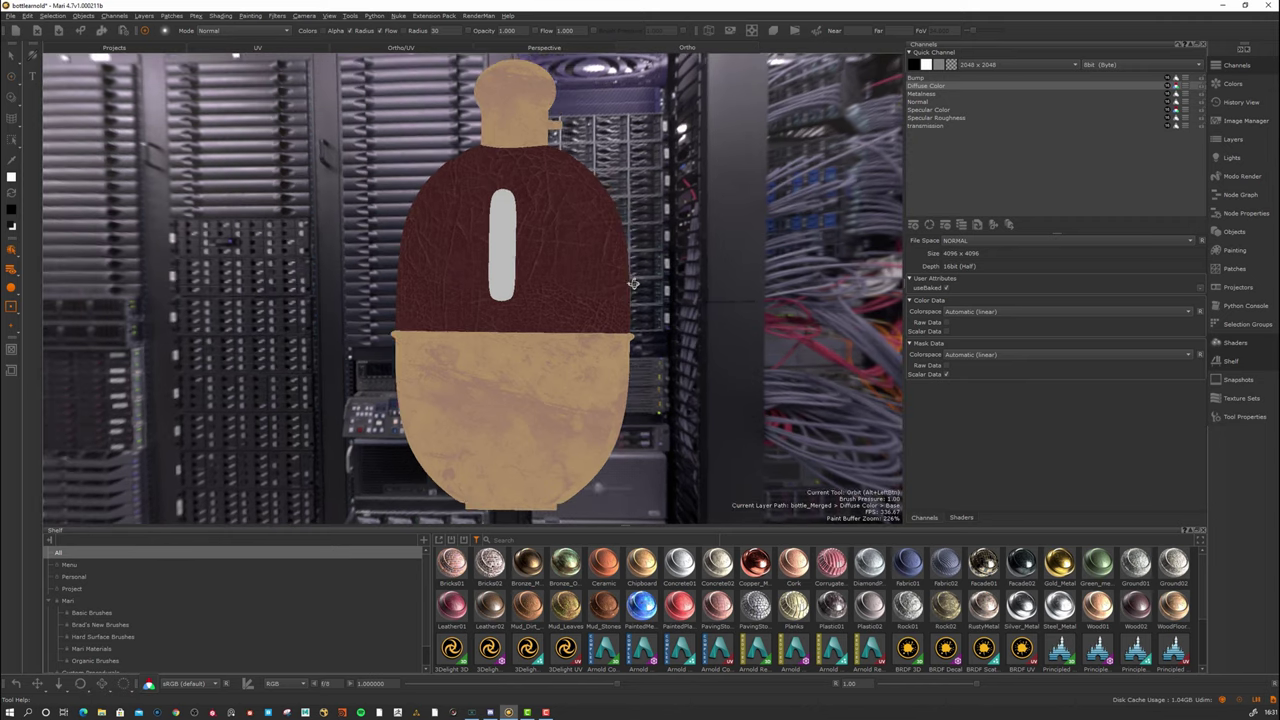
alt+middle_drag(627, 274, 629, 271)
alt+right_drag(622, 276, 614, 279)
mouse_move(611, 304)
alt+mouse_down()
mouse_move(631, 325)
mouse_move(607, 301)
alt+mouse_up()
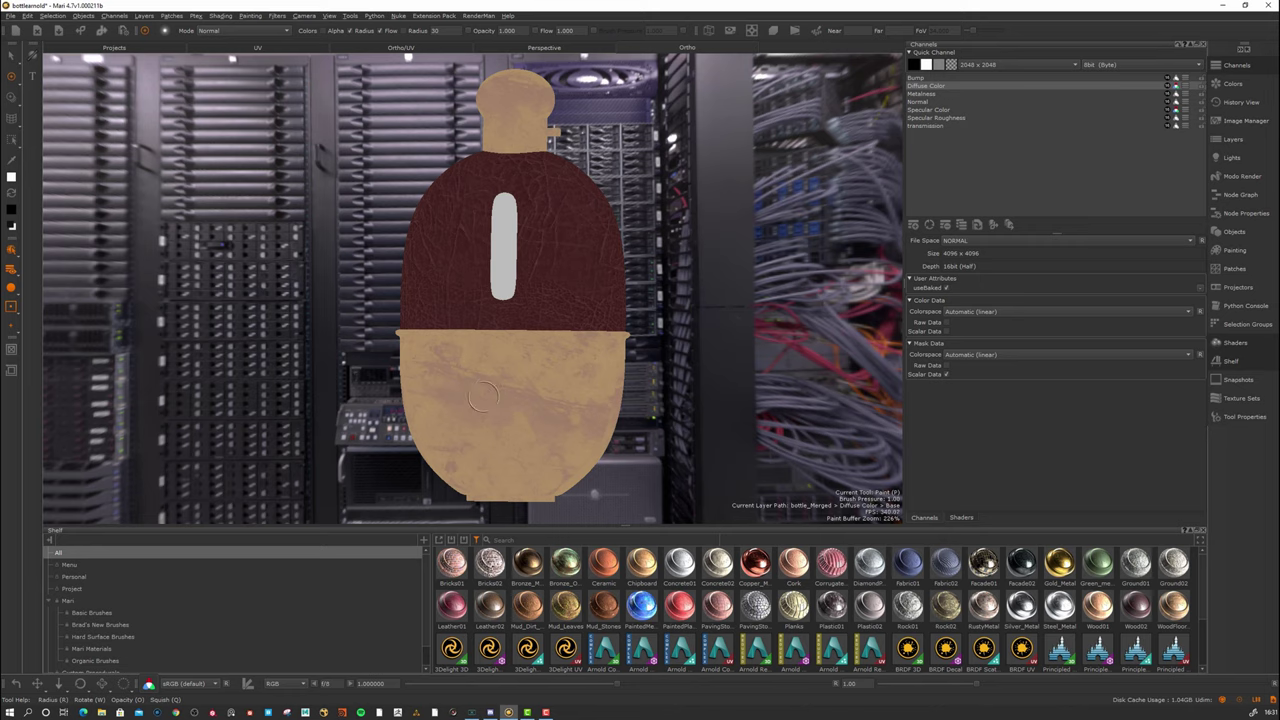
alt+drag(483, 396, 497, 386)
alt+right_drag(497, 386, 496, 364)
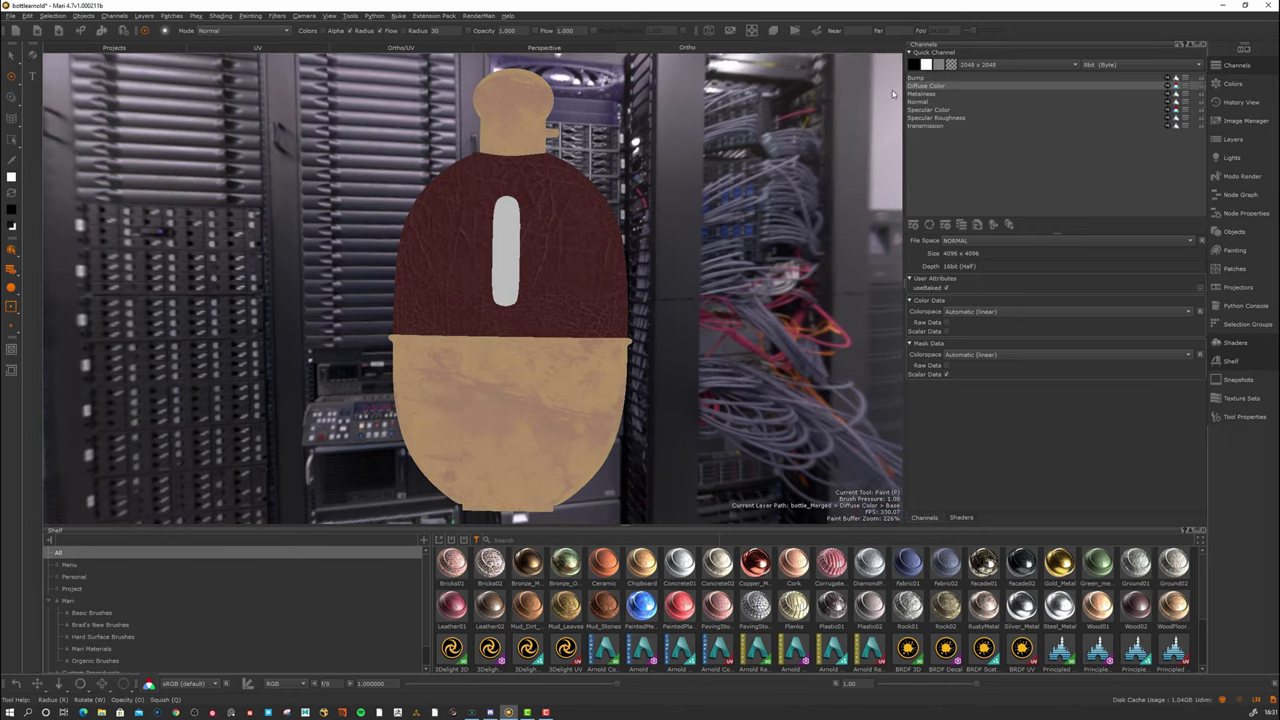
alt+drag(644, 266, 657, 245)
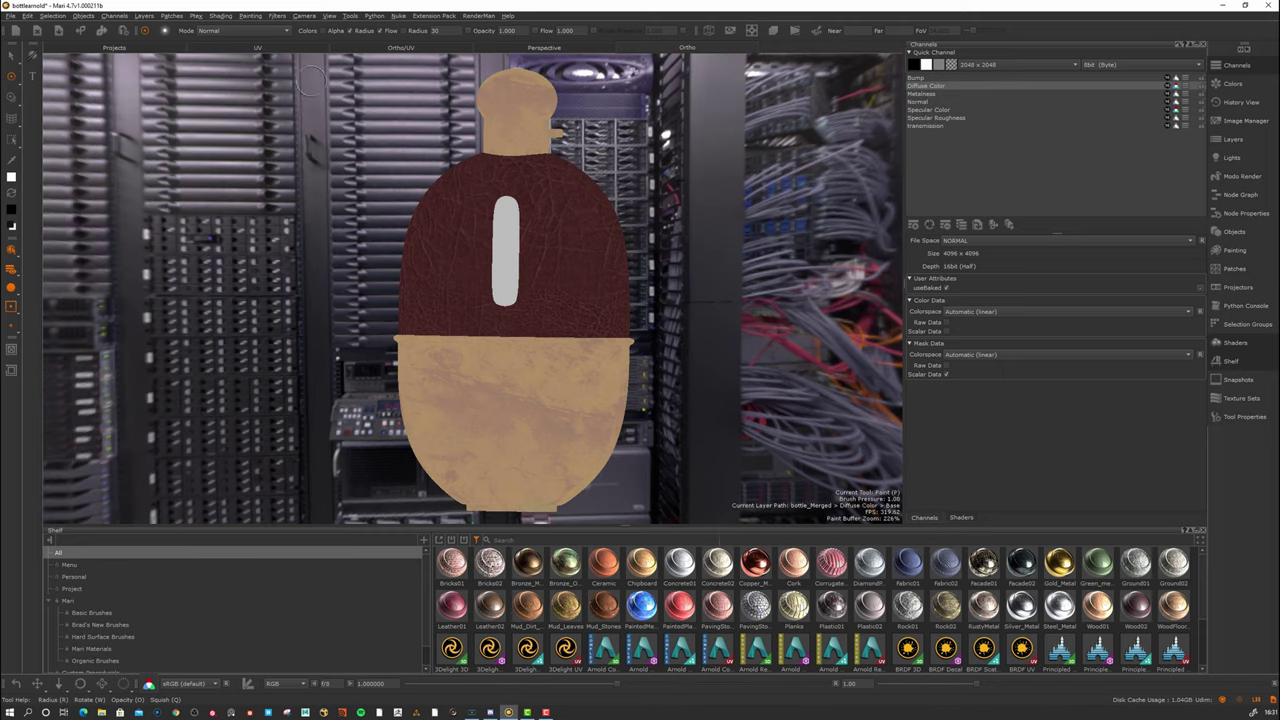
Show the UV layout and examine the Diffuse Color textures across tiles 1001 to 1003, including the leather pieces up close.
click(258, 50)
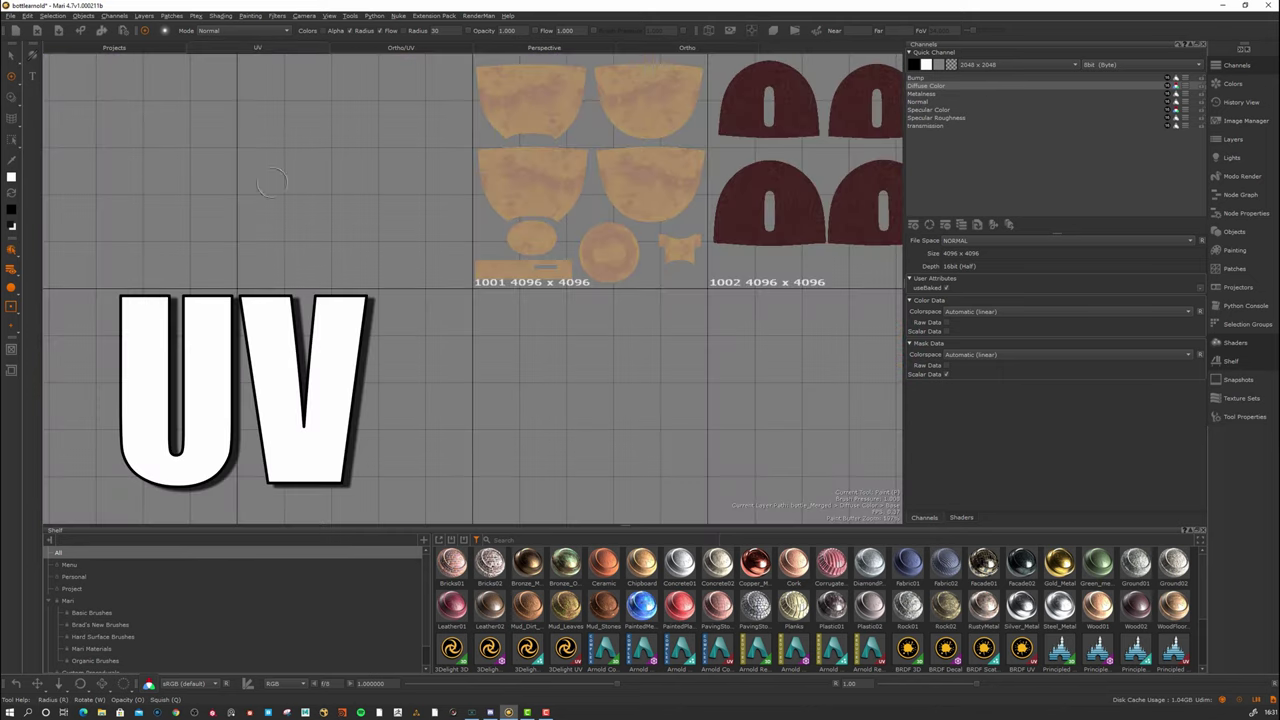
alt+right_drag(430, 334, 400, 334)
alt+middle_drag(391, 334, 383, 334)
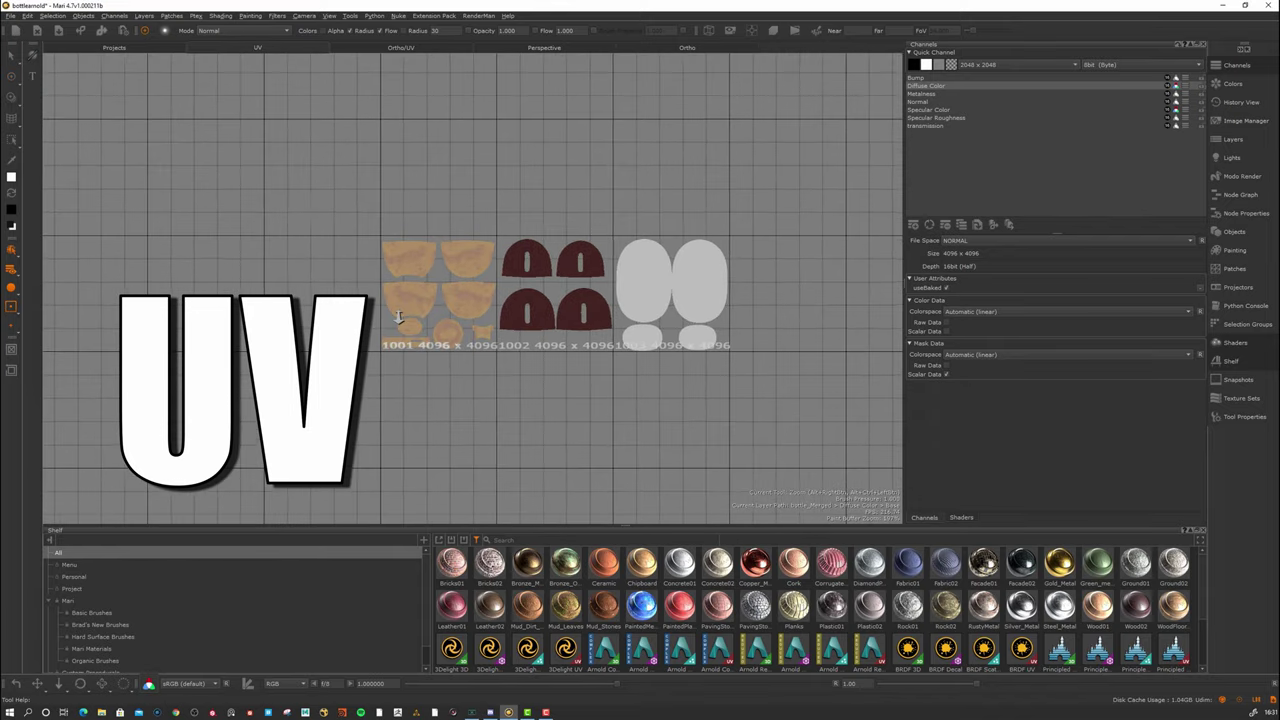
alt+right_drag(383, 334, 443, 334)
alt+middle_drag(443, 335, 439, 316)
alt+right_drag(439, 316, 486, 313)
scroll(642, 216, up, 2)
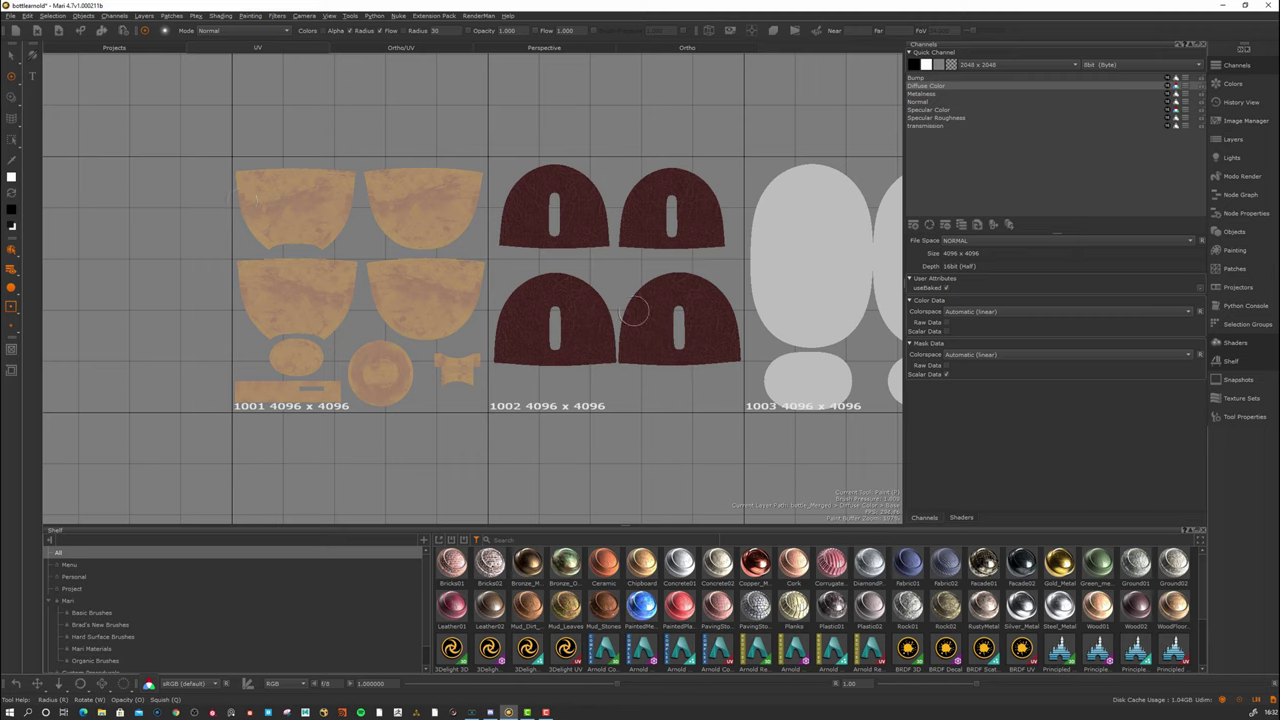
mouse_move(636, 311)
alt+right_down()
mouse_move(479, 283)
mouse_move(490, 290)
alt+right_up()
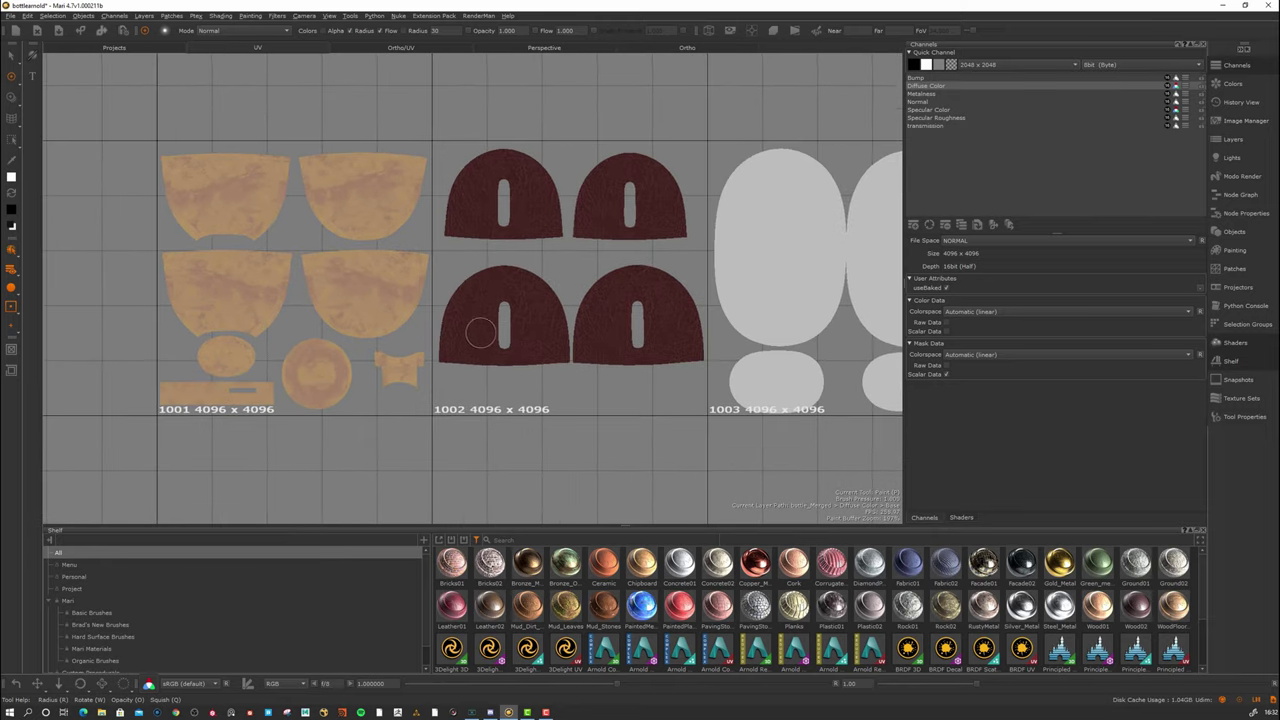
mouse_move(480, 333)
alt+right_down()
mouse_move(534, 291)
mouse_move(674, 234)
mouse_move(549, 263)
mouse_move(511, 343)
alt+right_up()
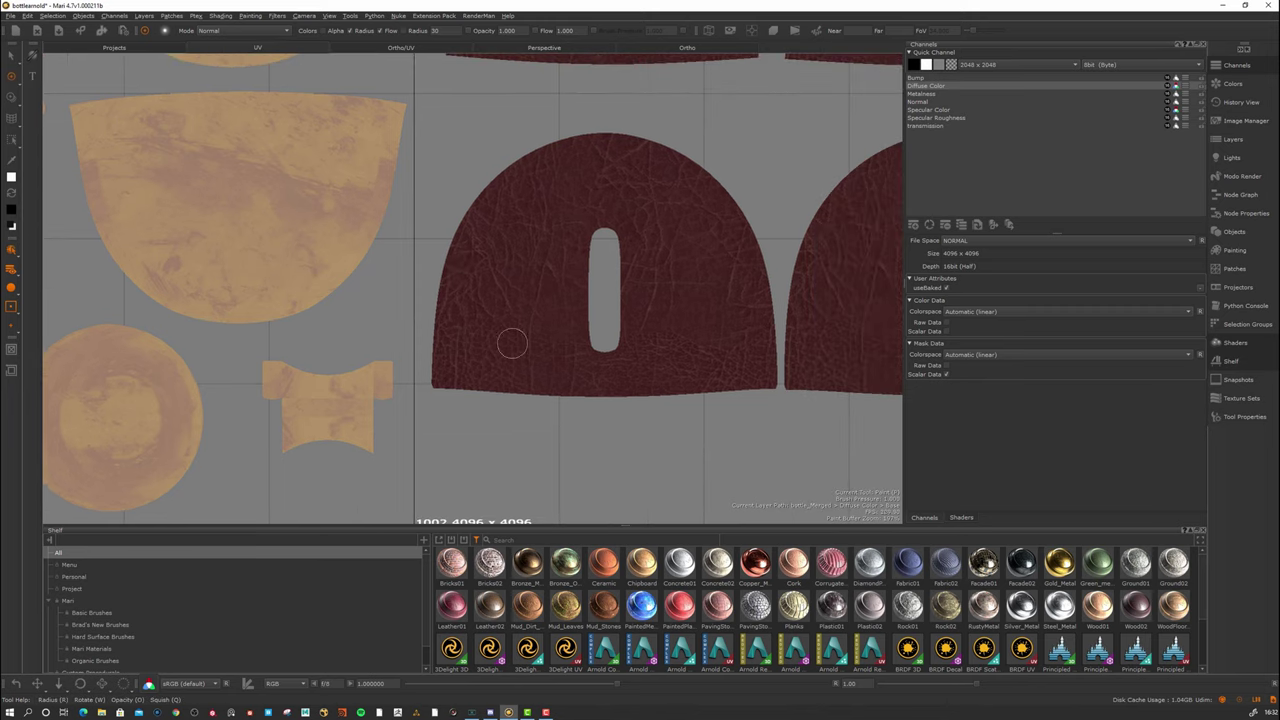
alt+right_drag(551, 237, 425, 253)
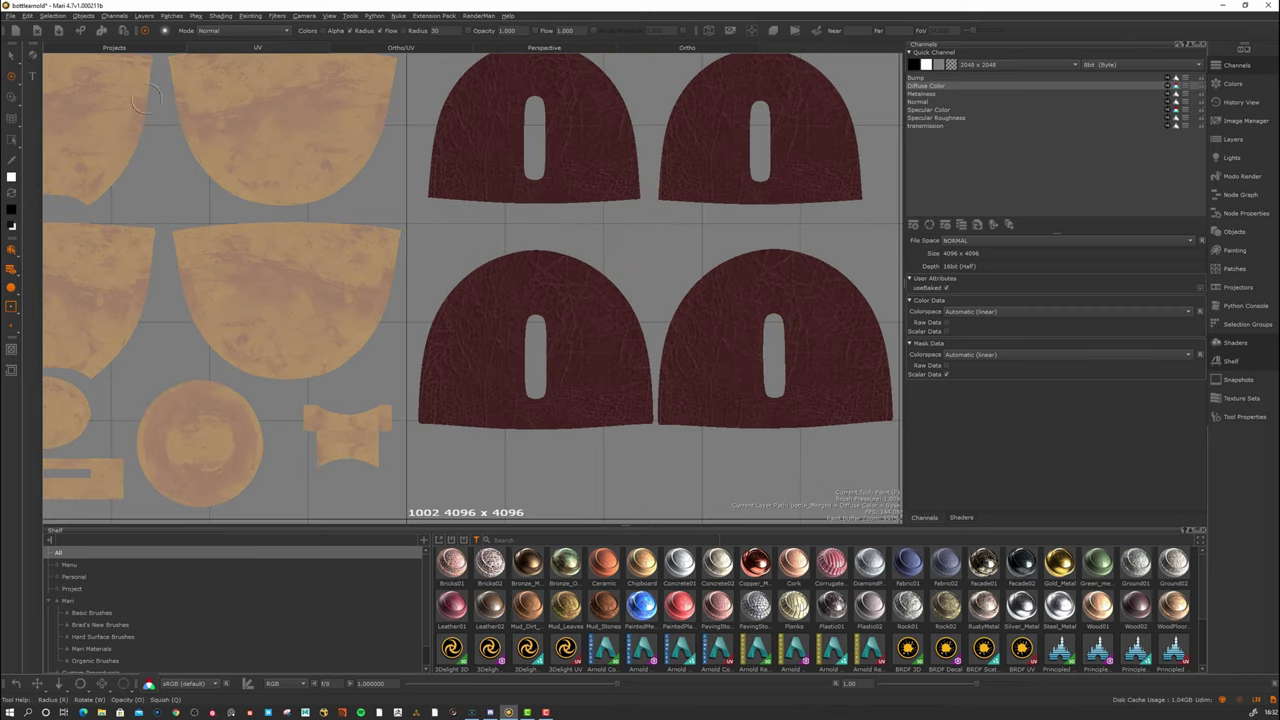
Compare the Diffuse Color textures on the 3D bottle with their flat UV layout, ending in the 3D view.
click(686, 48)
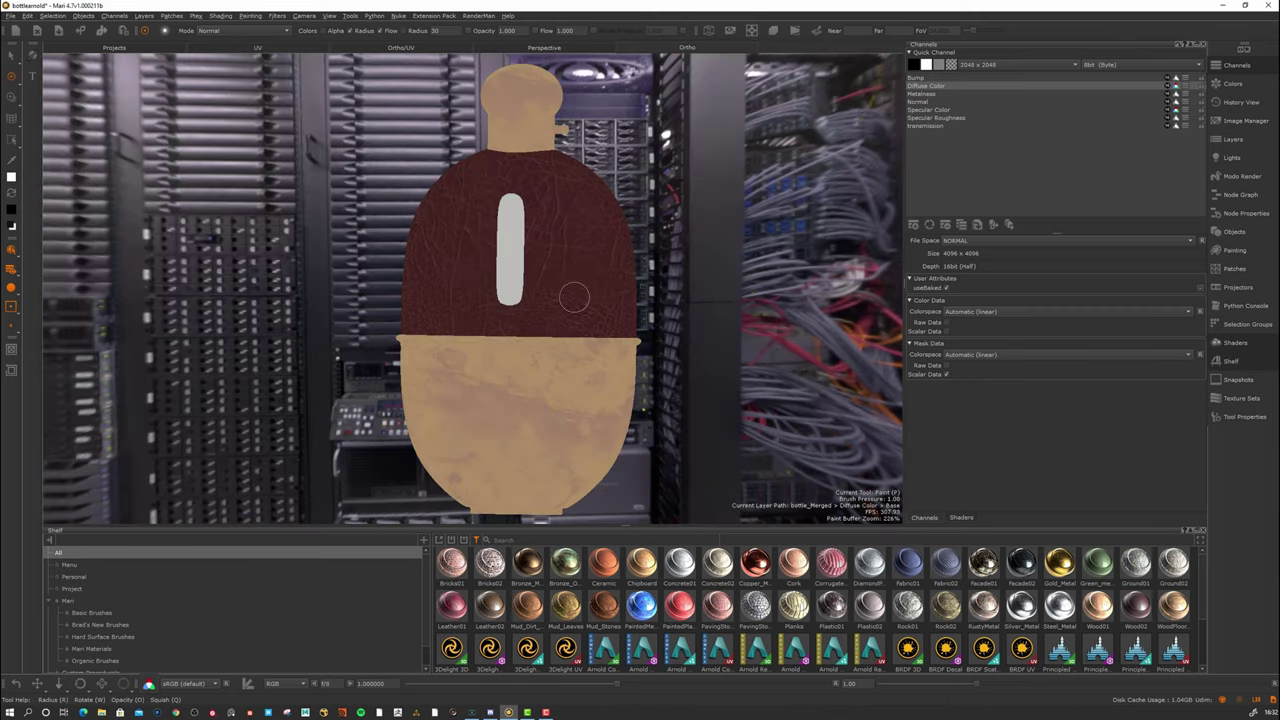
alt+drag(554, 252, 544, 290)
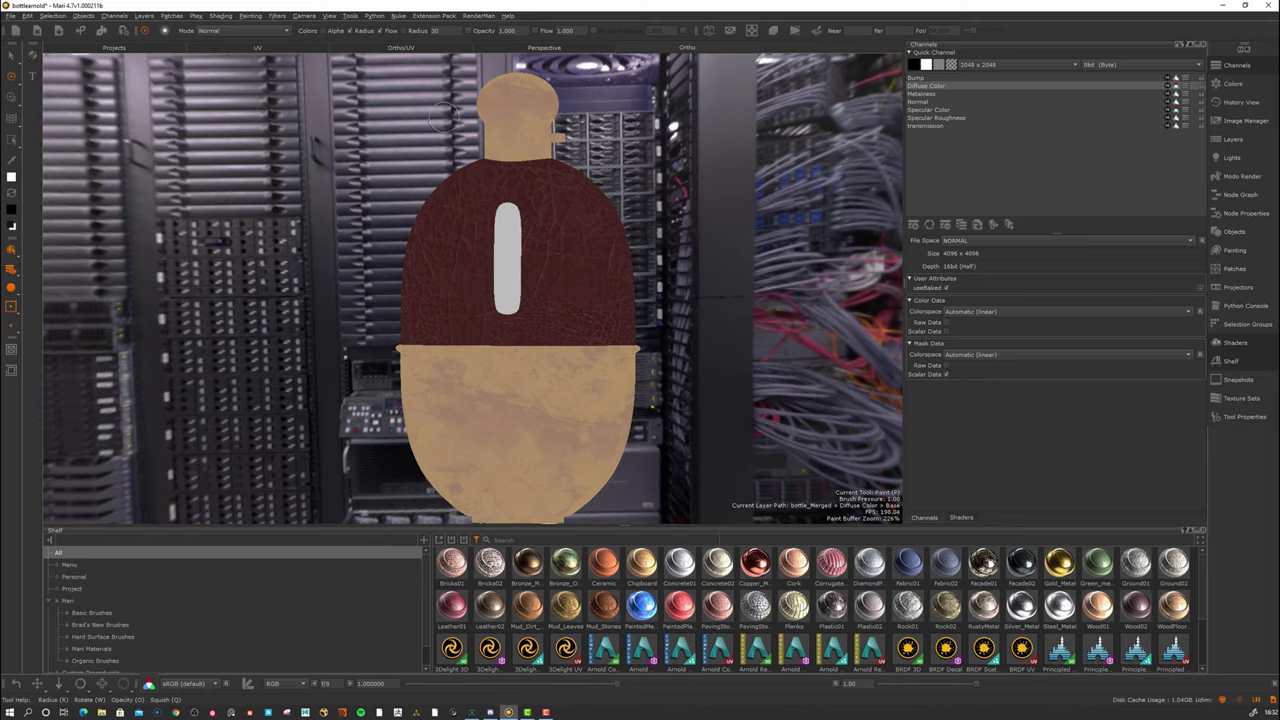
alt+right_drag(395, 277, 514, 291)
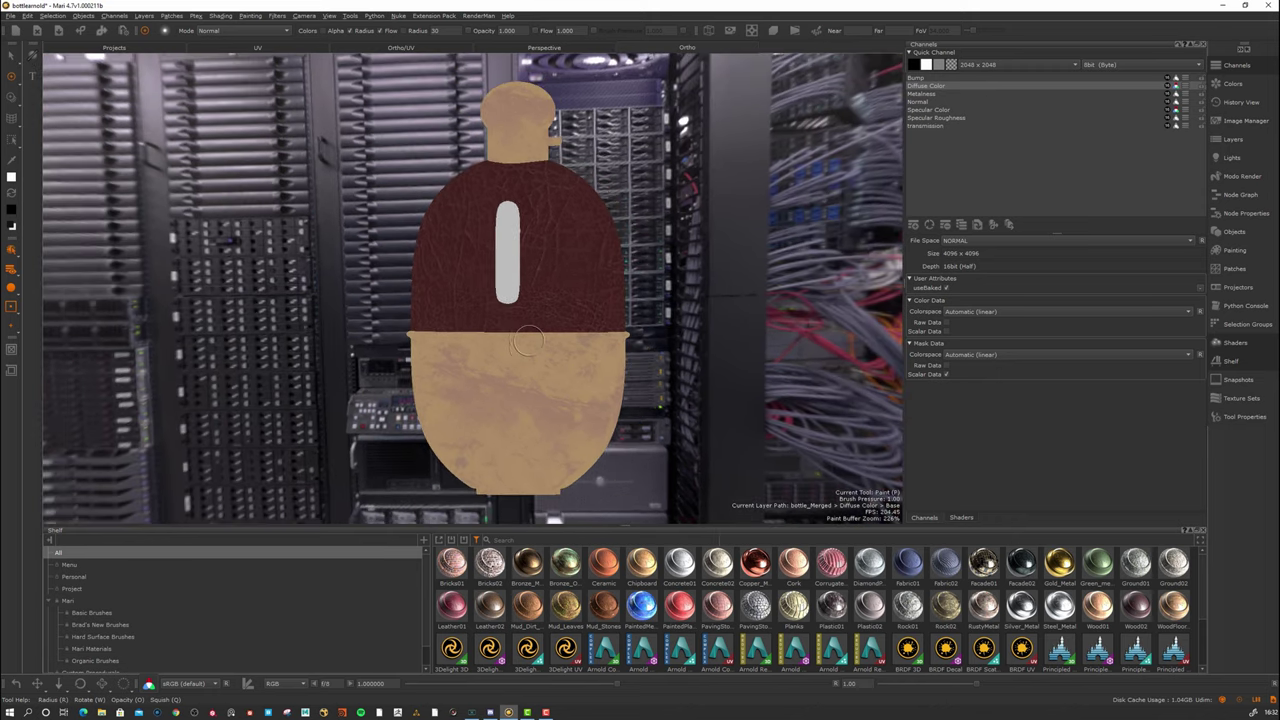
alt+drag(523, 357, 527, 357)
click(259, 49)
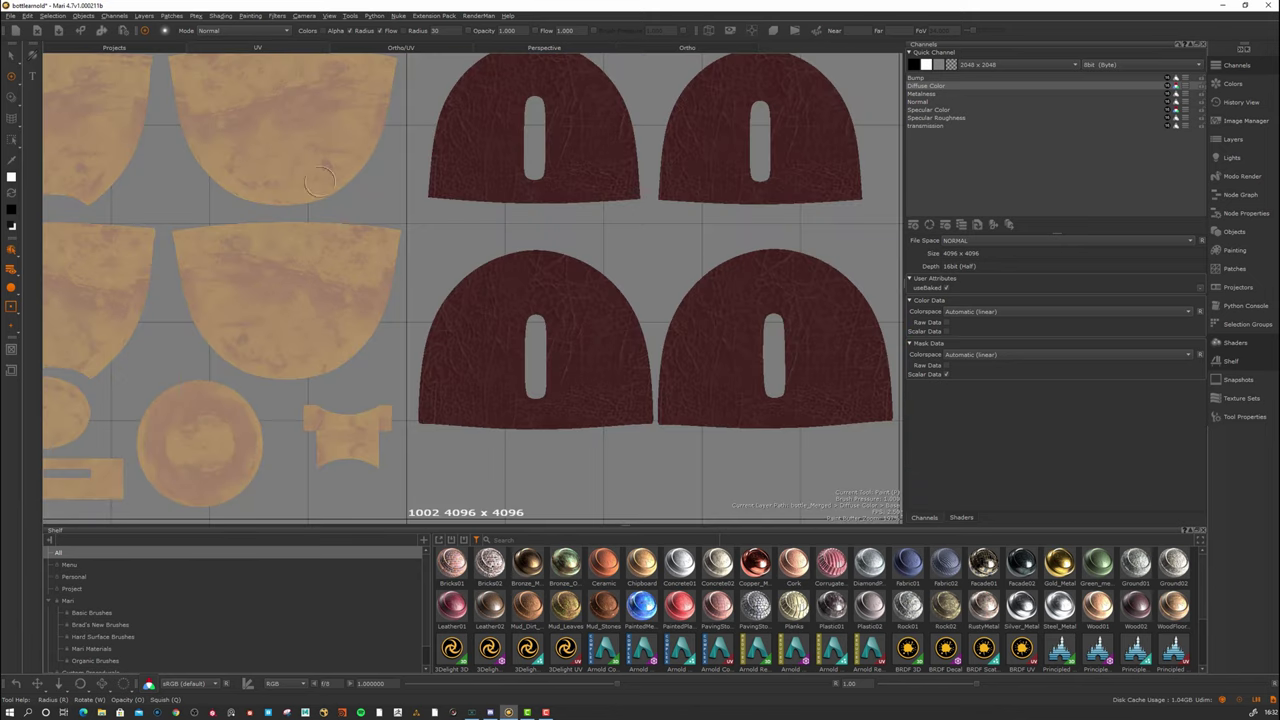
scroll(471, 277, down, 5)
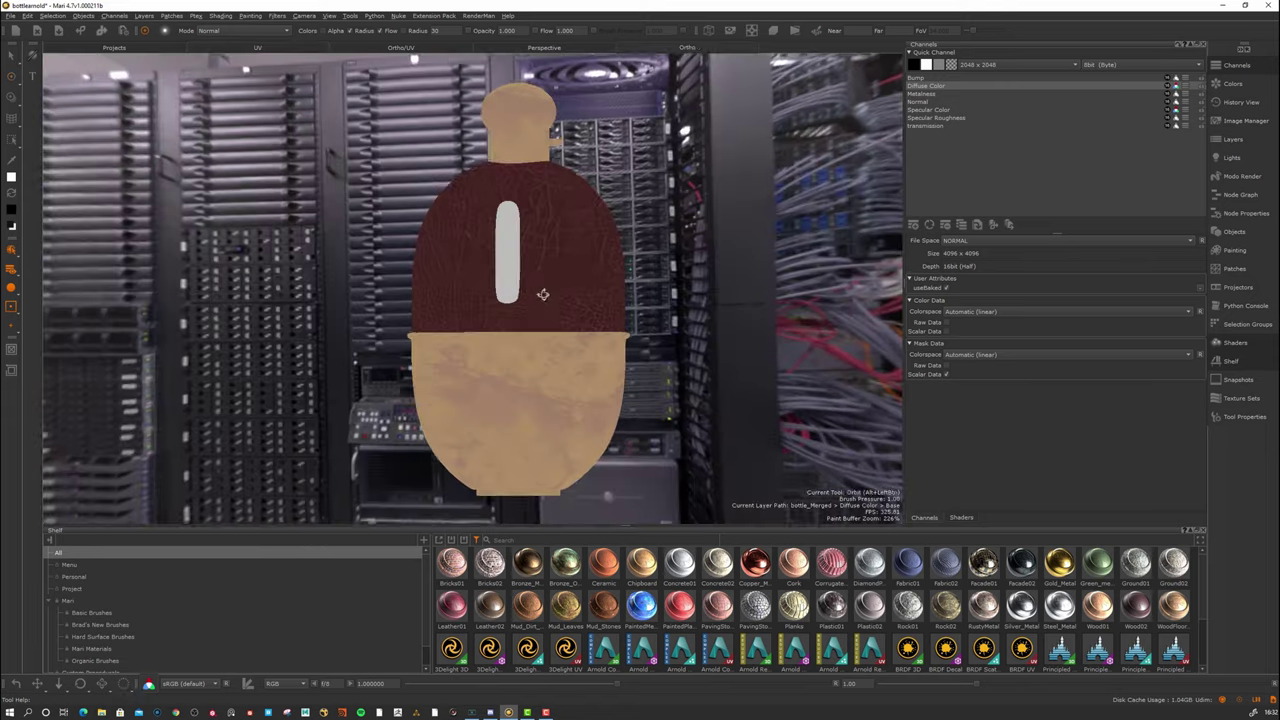
mouse_move(543, 280)
alt+mouse_down()
mouse_move(547, 309)
mouse_move(555, 289)
alt+mouse_up()
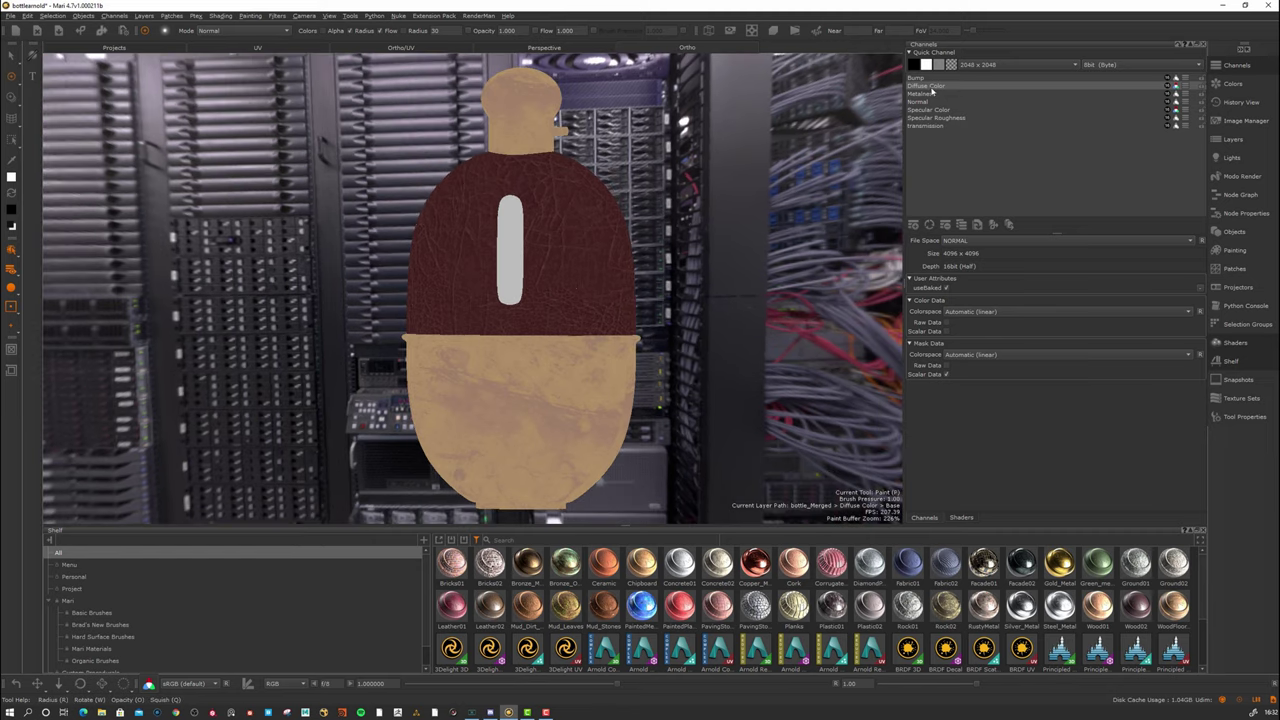
alt+drag(636, 271, 633, 283)
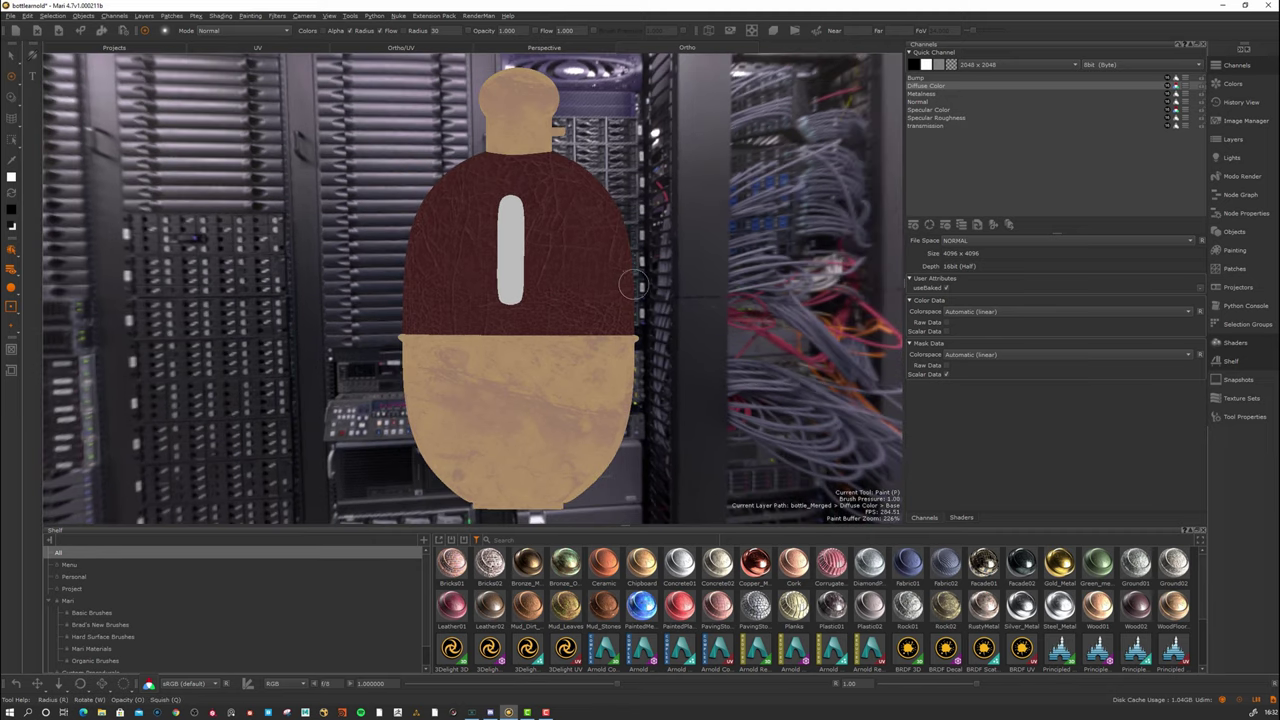
Display the bottle with the Arnold Standard Surface shader and examine the shaded leather and metal up close.
key(u)
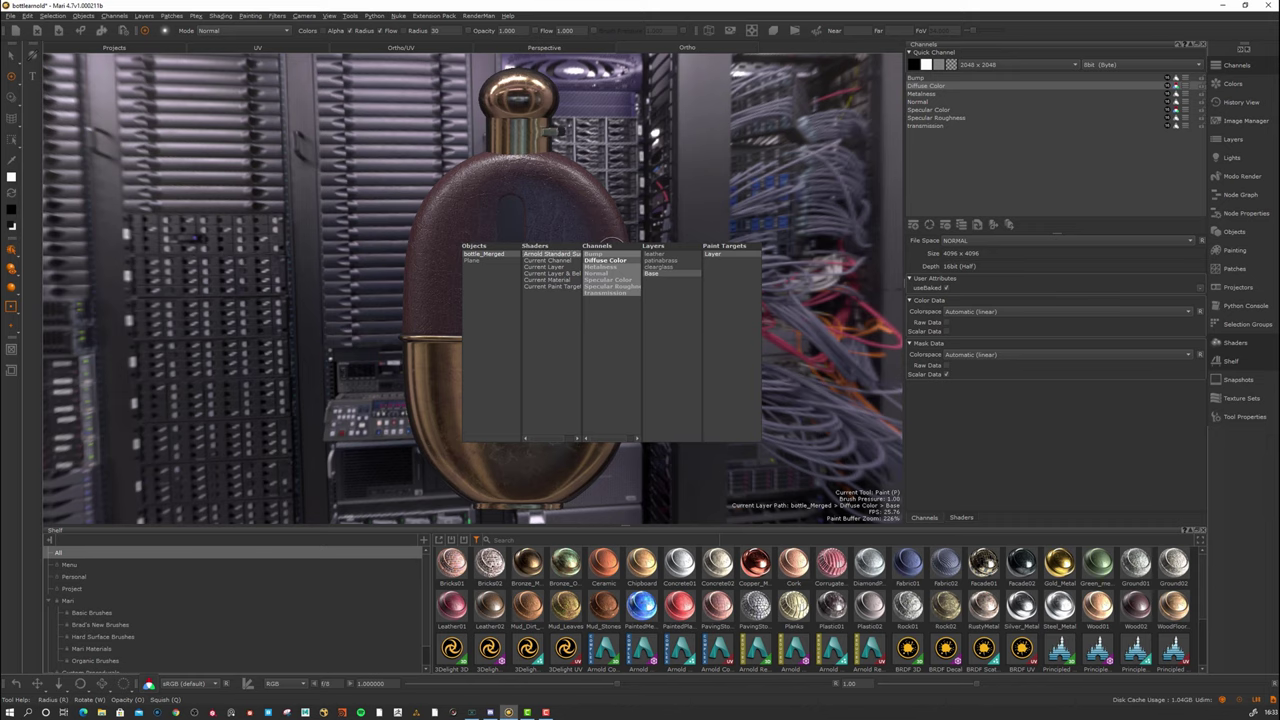
alt+drag(554, 282, 551, 263)
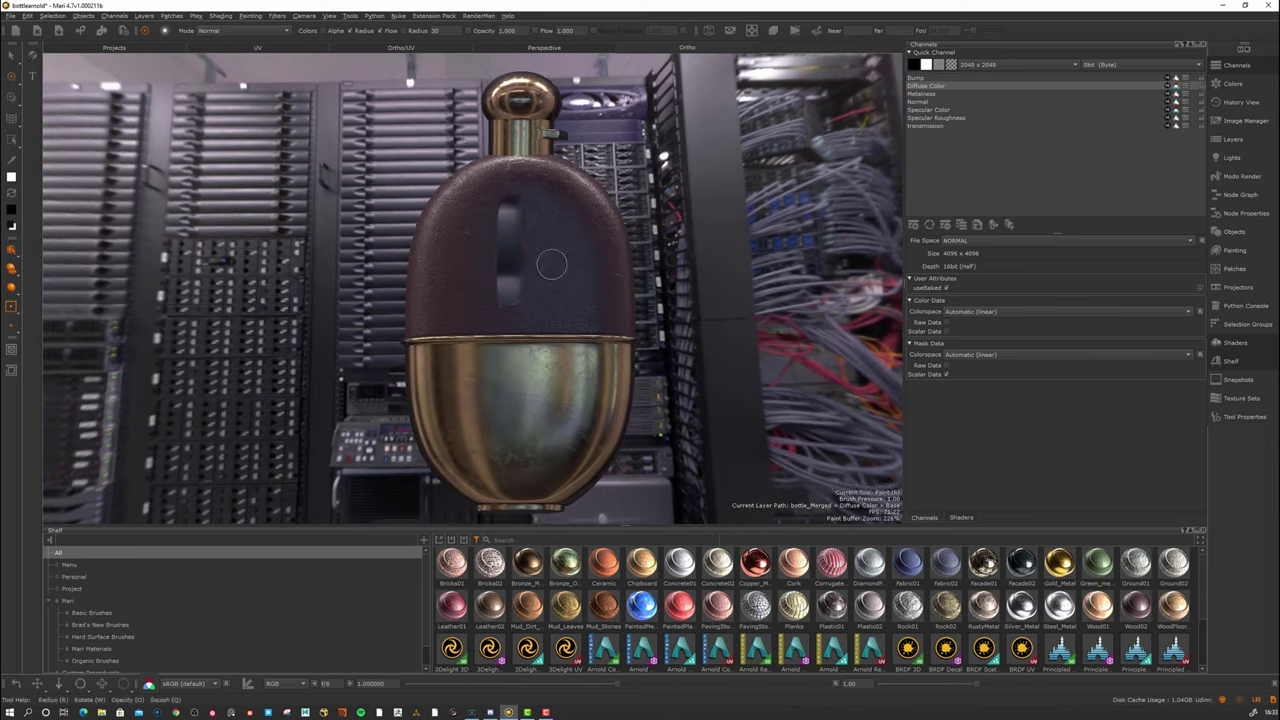
alt+middle_drag(551, 263, 537, 303)
alt+right_drag(540, 300, 603, 229)
alt+drag(580, 276, 573, 298)
alt+middle_drag(573, 298, 571, 370)
alt+right_drag(571, 370, 629, 235)
mouse_move(628, 234)
alt+mouse_down()
mouse_move(594, 309)
mouse_move(563, 294)
mouse_move(580, 286)
alt+mouse_up()
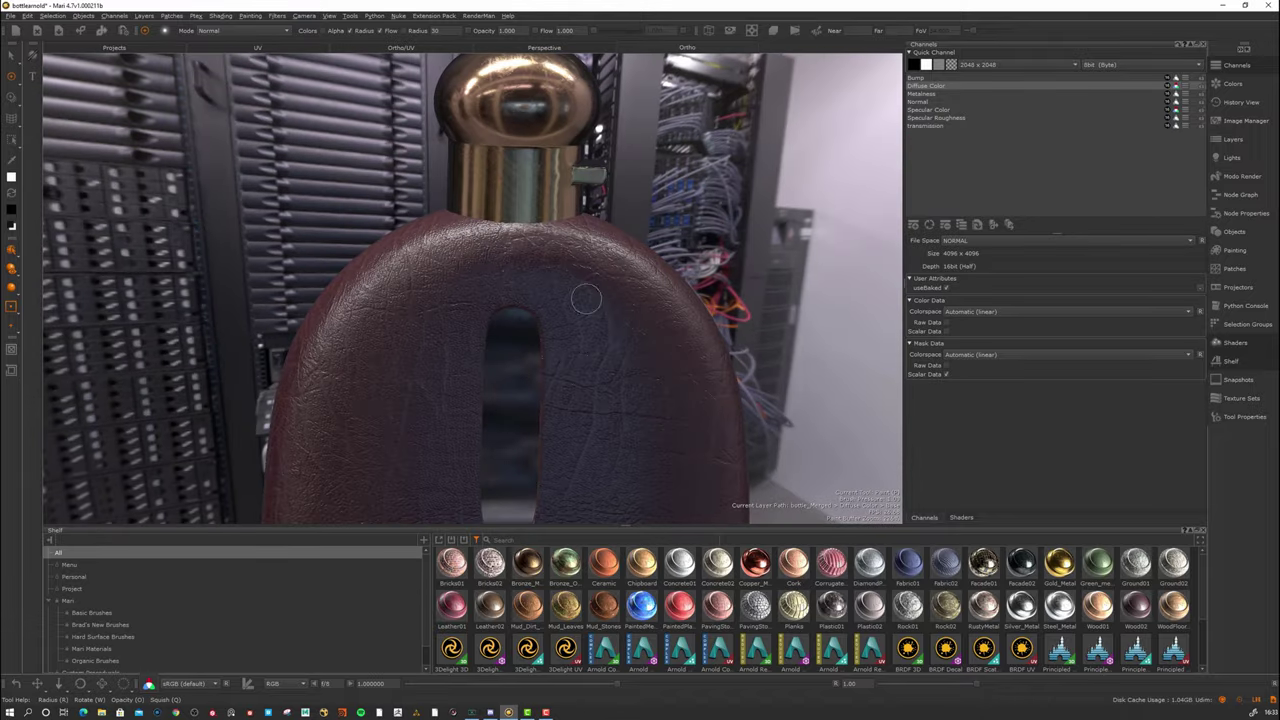
alt+drag(384, 356, 382, 364)
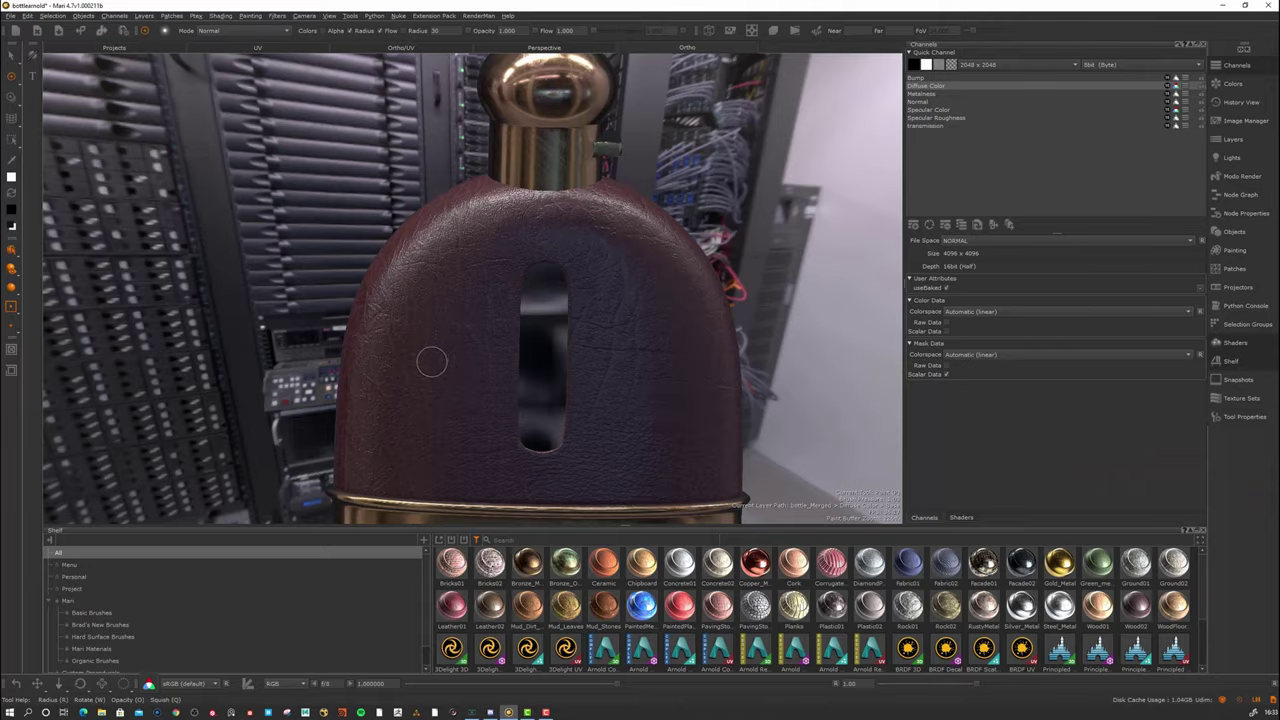
alt+drag(429, 357, 459, 343)
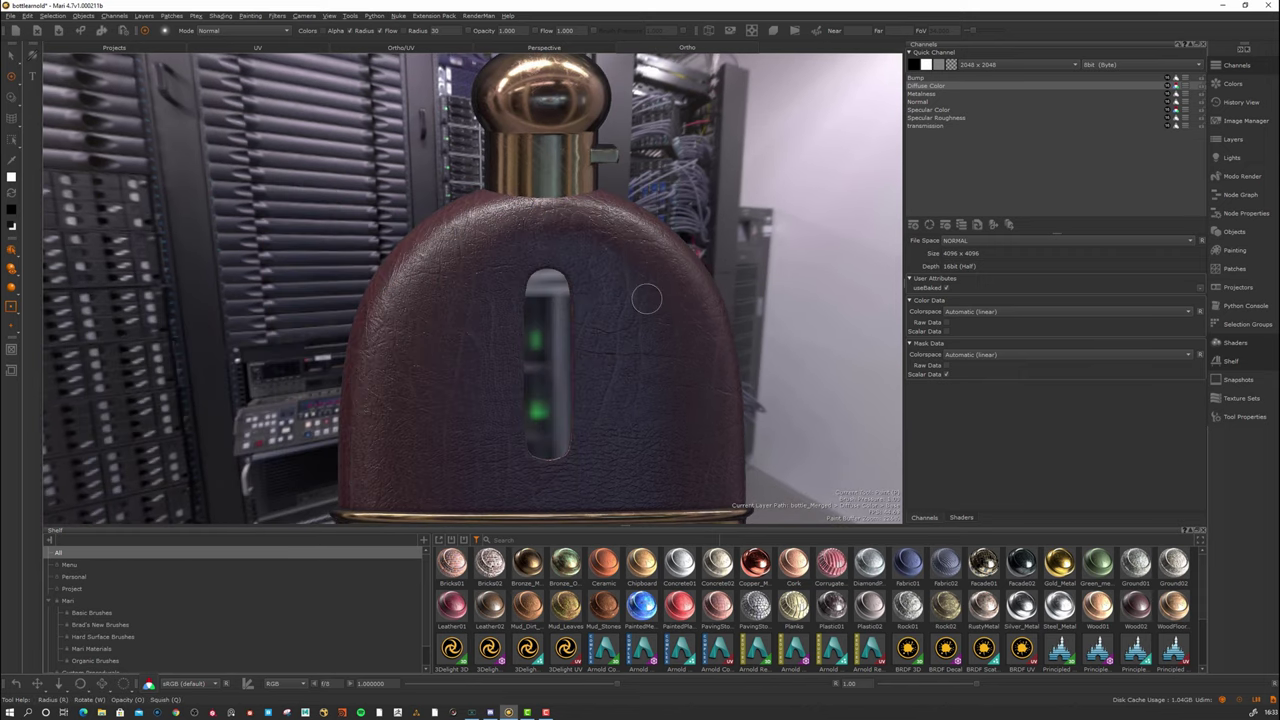
Display the Bump channel alone with the Current Channel shader and examine the leather's crease detail up close.
mouse_move(648, 299)
alt+mouse_down()
mouse_move(639, 306)
mouse_move(635, 290)
alt+mouse_up()
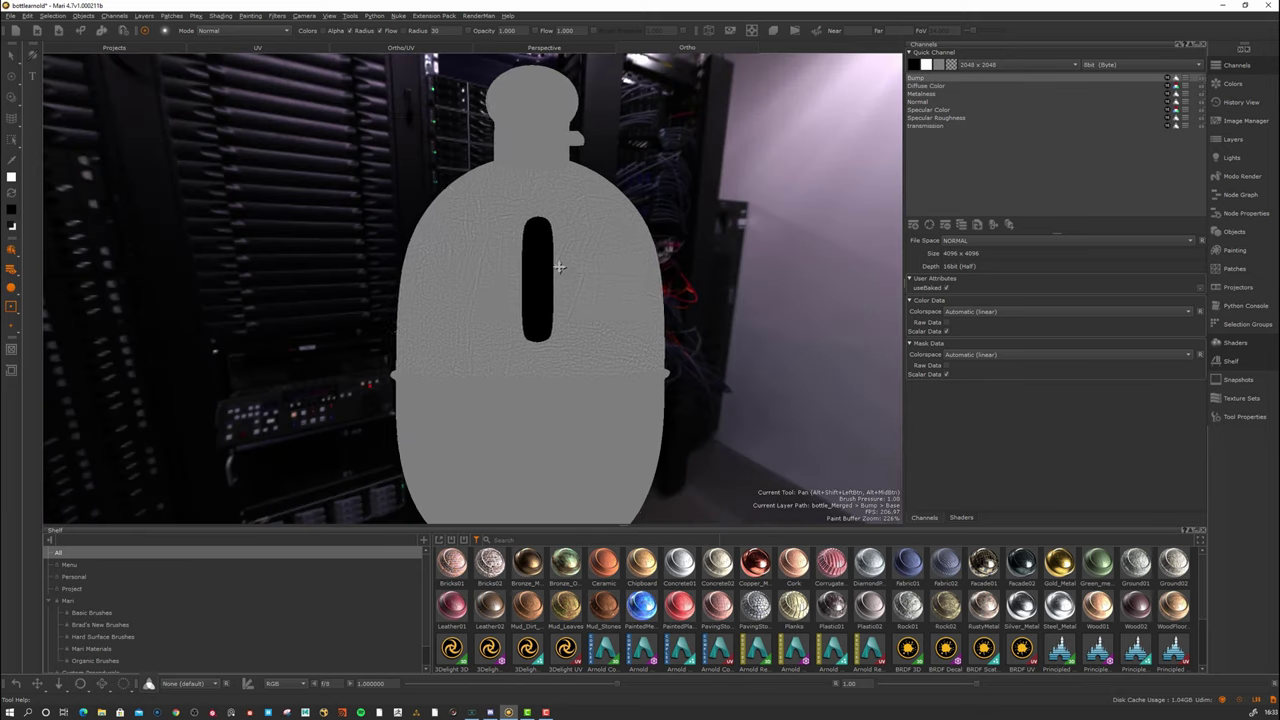
mouse_move(560, 267)
alt+right_down()
mouse_move(517, 254)
mouse_move(531, 297)
alt+right_up()
alt+drag(531, 297, 526, 297)
alt+middle_drag(526, 297, 526, 323)
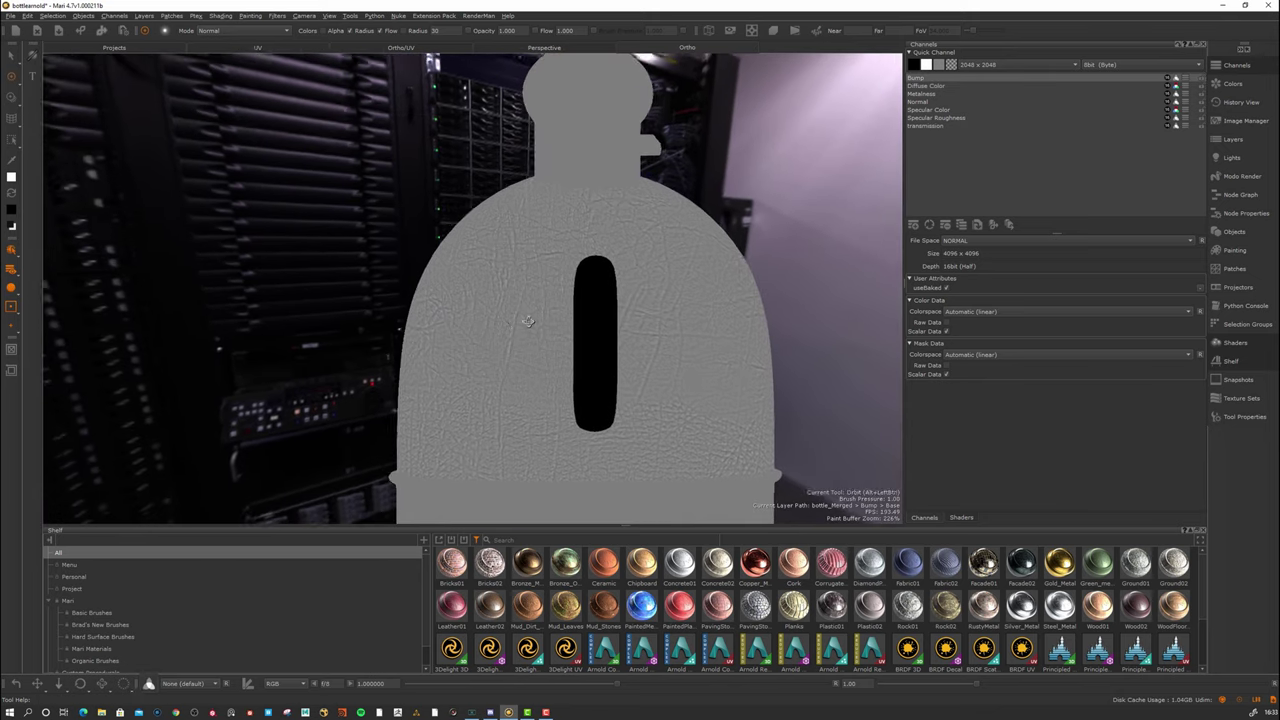
alt+drag(526, 323, 512, 345)
alt+right_drag(453, 326, 570, 268)
alt+middle_drag(572, 268, 477, 516)
alt+right_drag(477, 512, 526, 316)
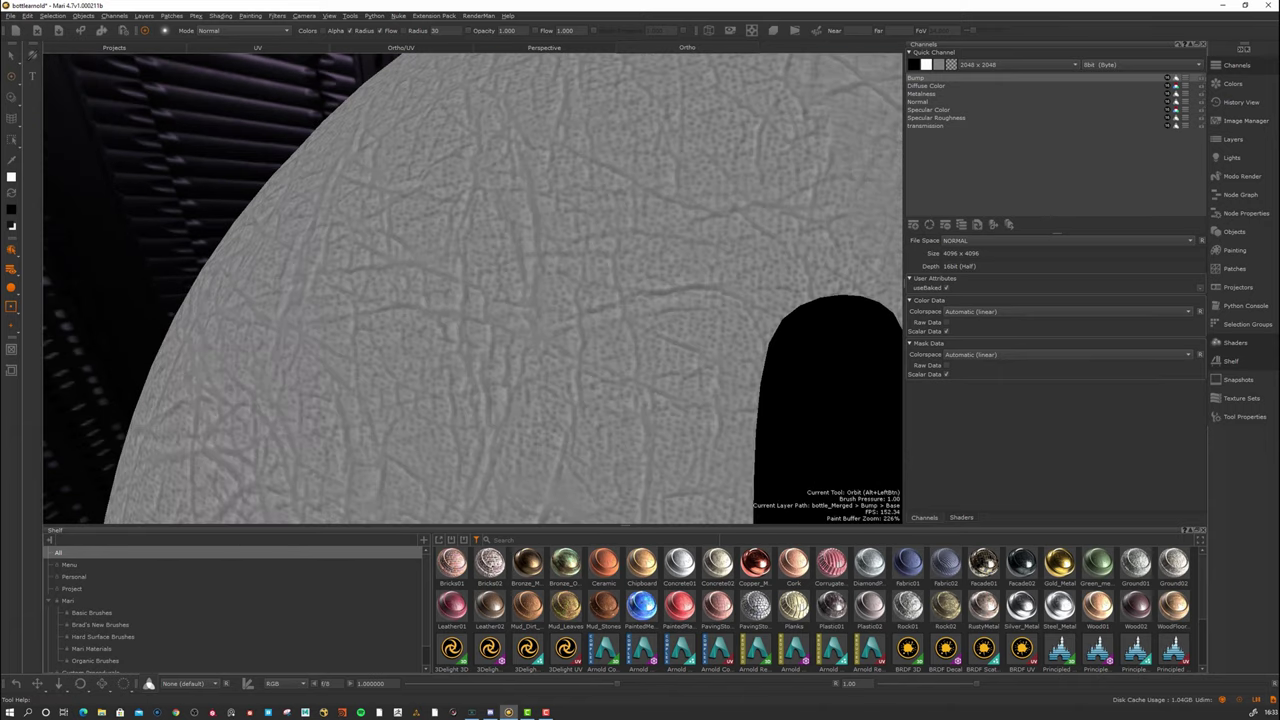
alt+middle_drag(526, 316, 535, 317)
mouse_move(524, 256)
alt+mouse_down()
mouse_move(590, 241)
mouse_move(576, 260)
alt+mouse_up()
alt+right_drag(576, 260, 650, 330)
alt+middle_drag(650, 330, 600, 284)
alt+right_drag(600, 284, 672, 270)
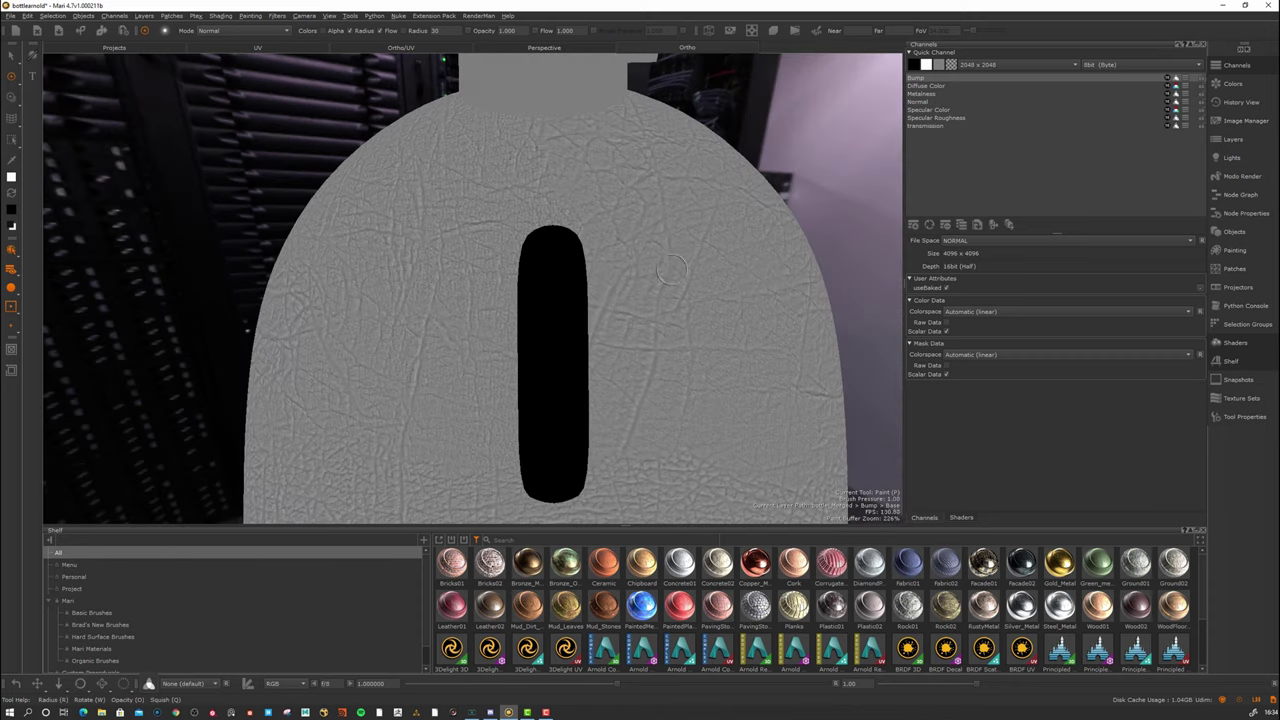
Switch to the Plane object and start adding a new channel named BUMP.
key(j)
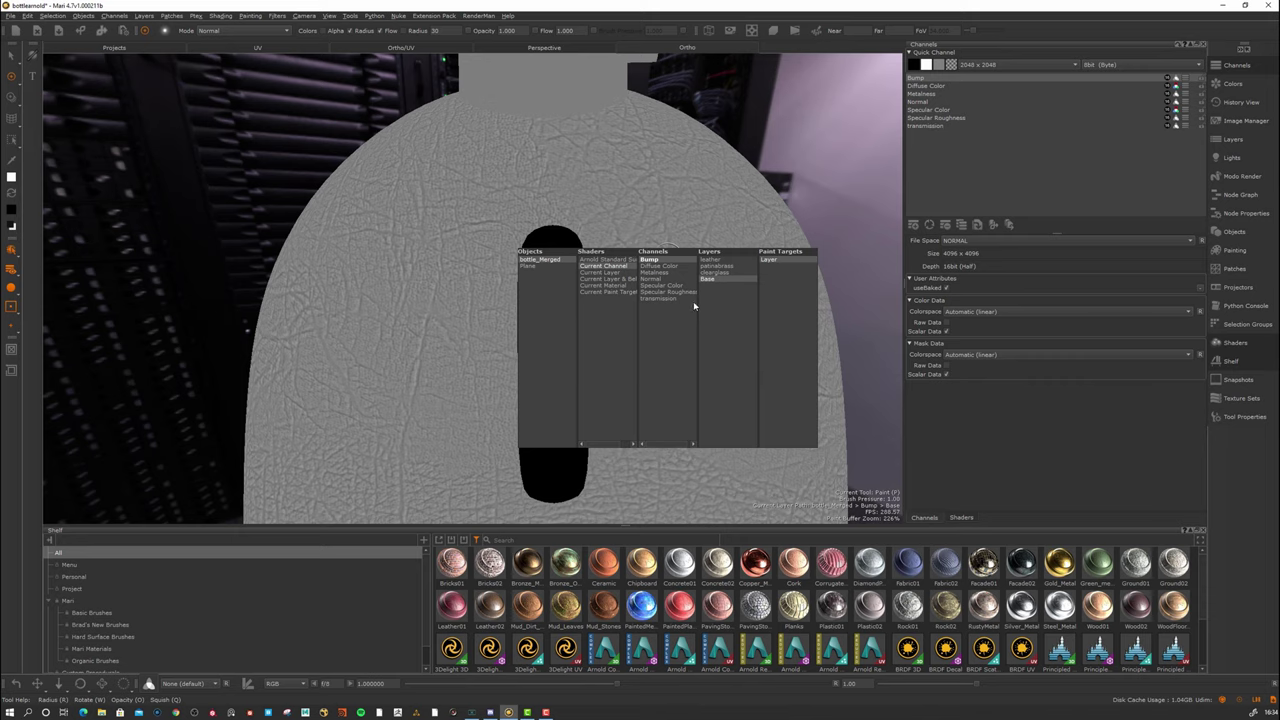
click(525, 286)
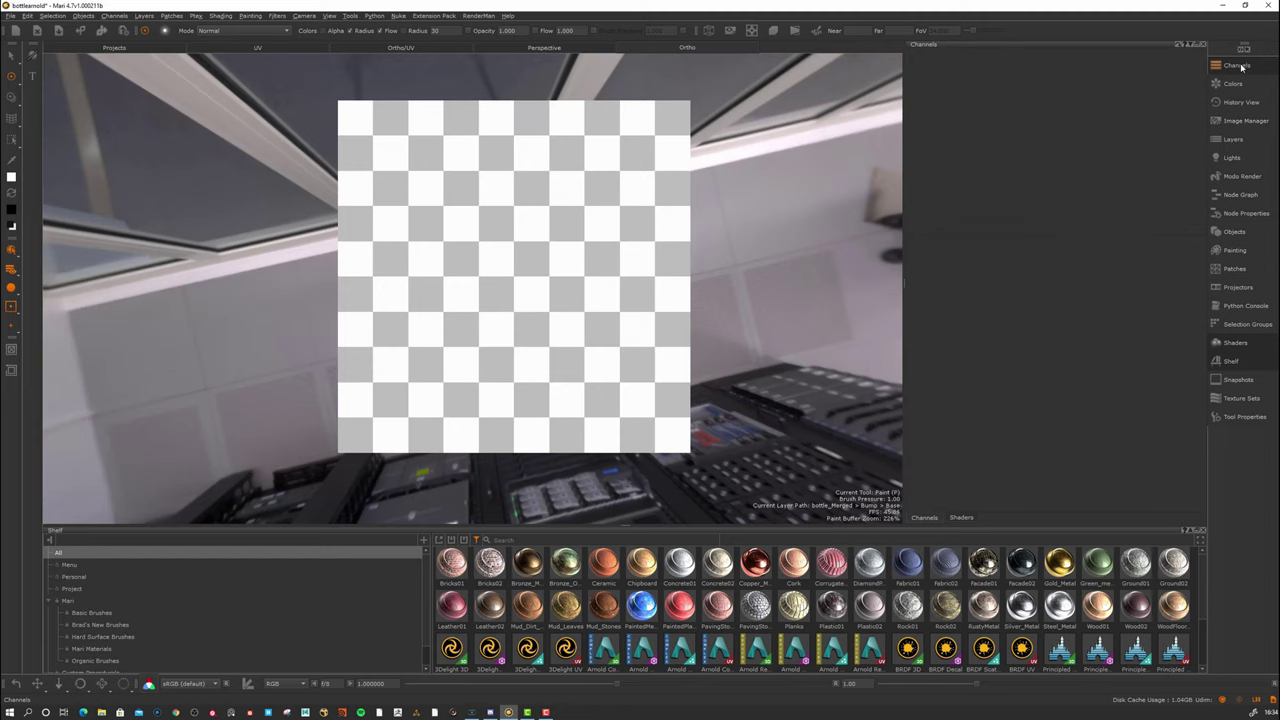
click(1241, 66)
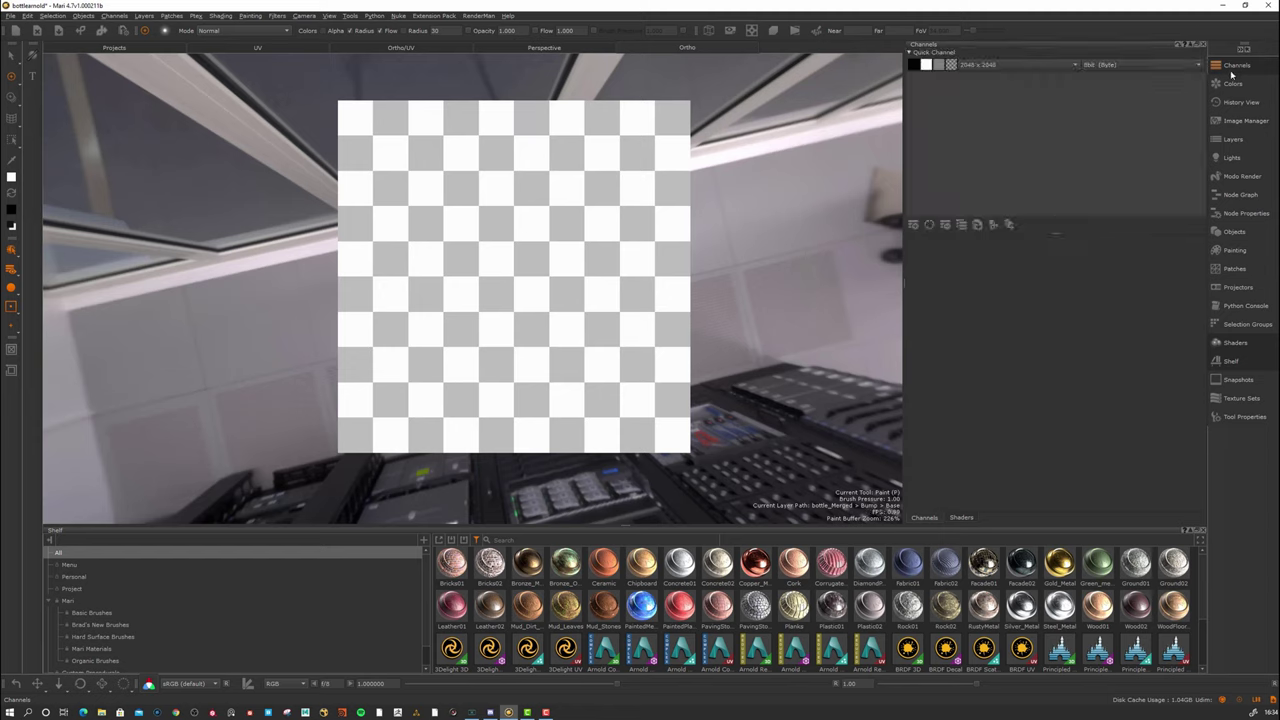
click(914, 227)
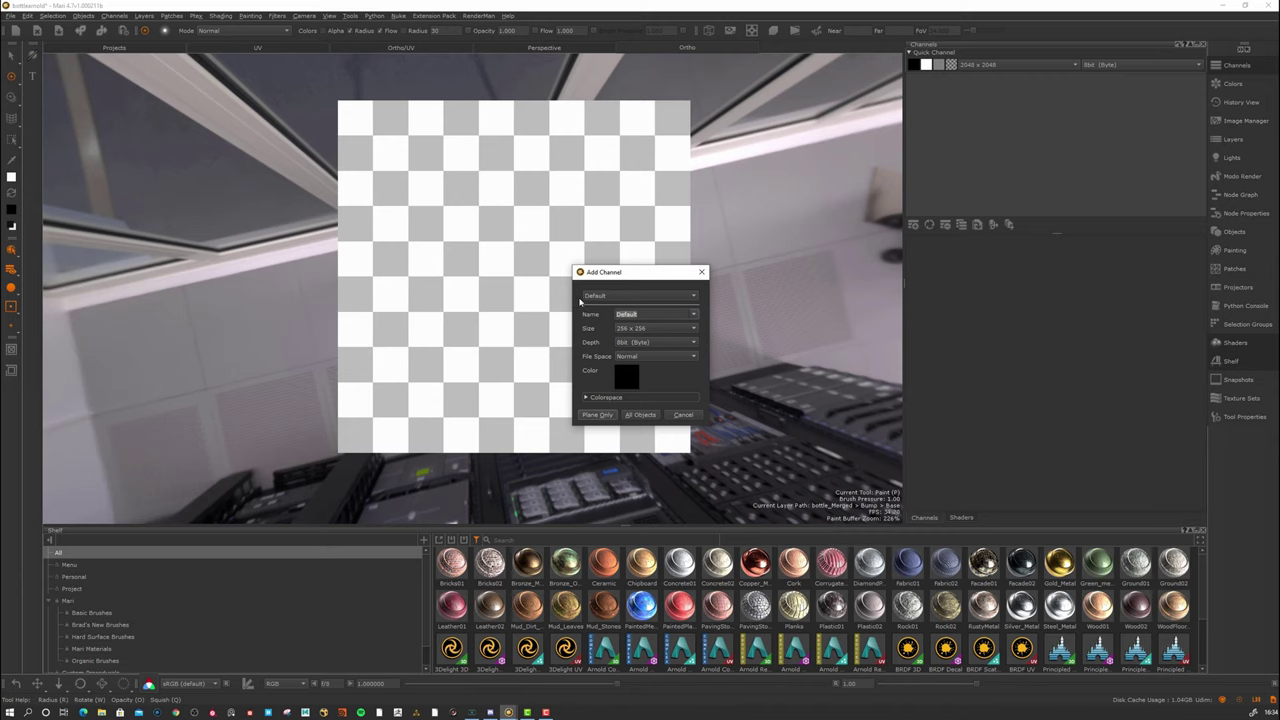
text(BUMP)
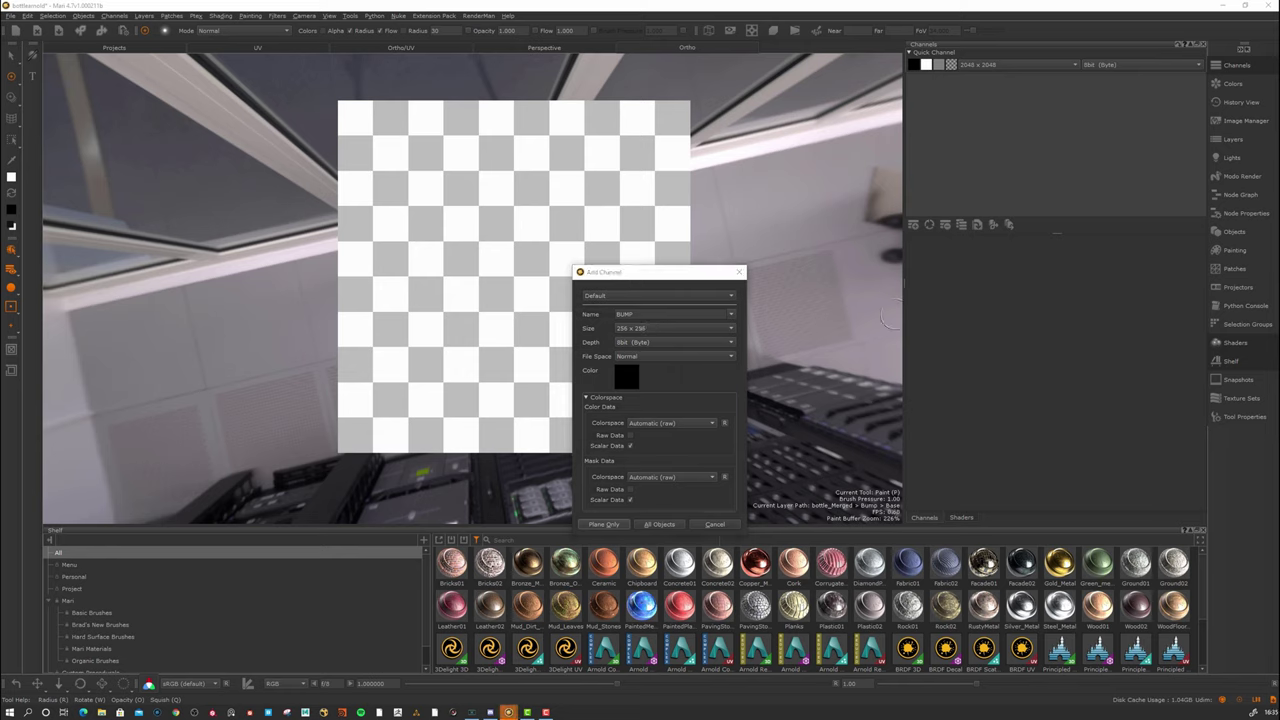
Set the new BUMP channel's base color to mid grey.
drag(1279, 200, 872, 211)
drag(971, 314, 1279, 314)
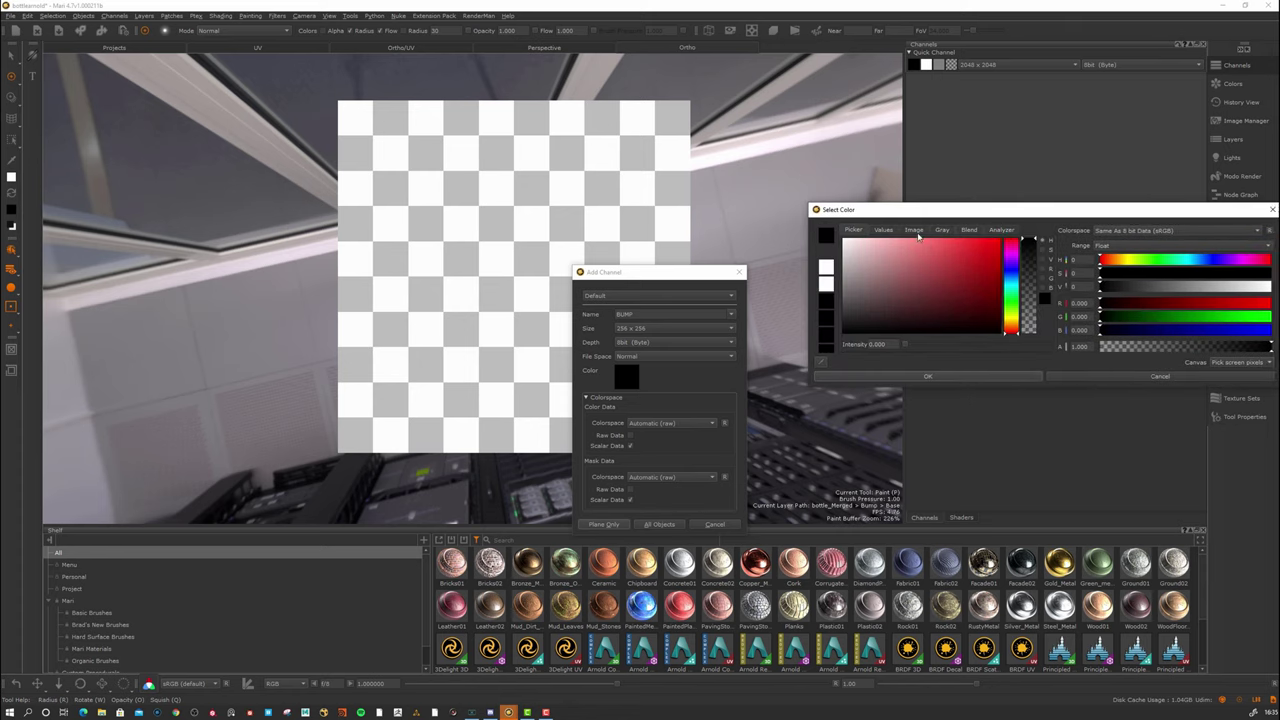
click(942, 229)
click(944, 302)
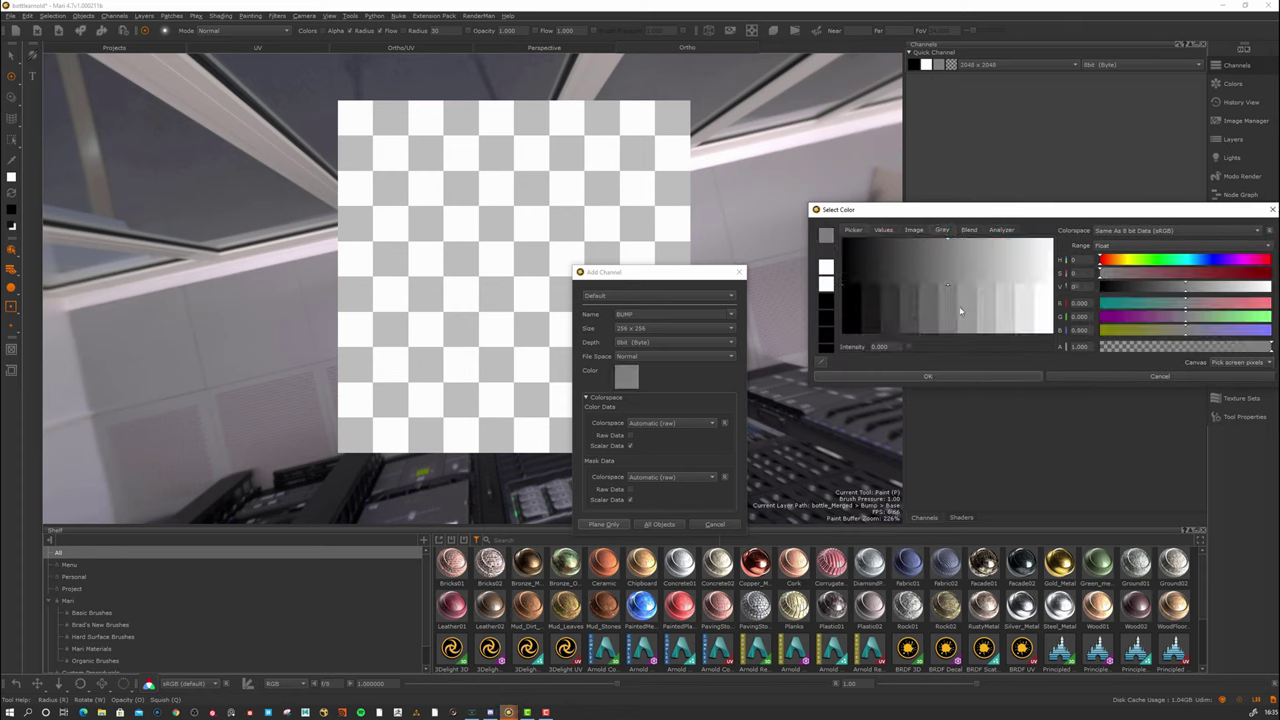
click(914, 377)
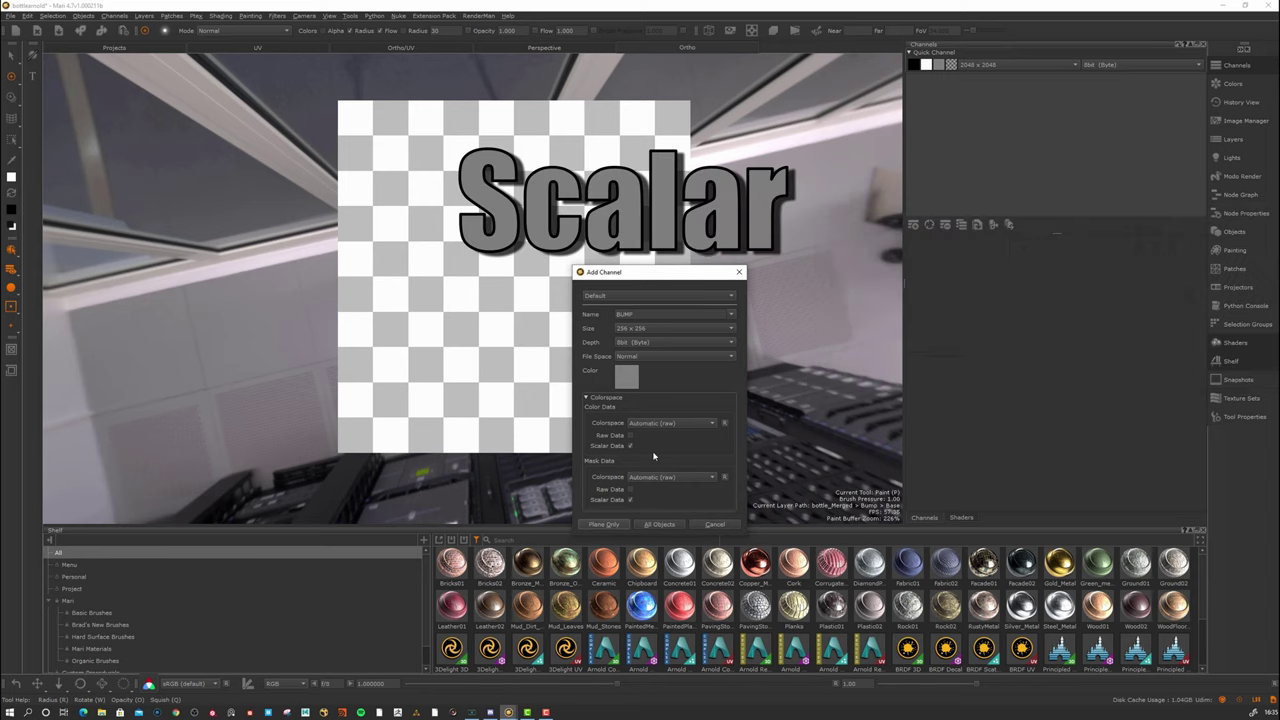
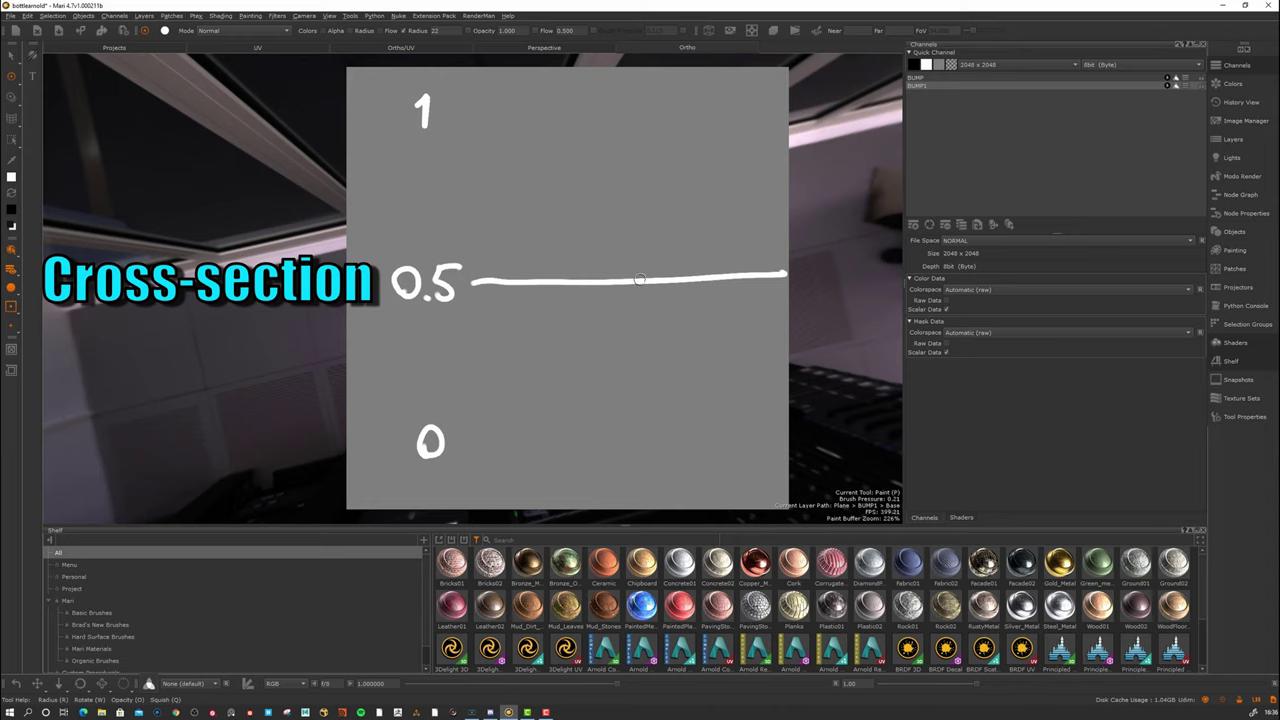
Paint a white peak from the 0.5 line up towards 1 and a black spike from the line down towards 0.
mouse_move(656, 246)
mouse_down()
mouse_move(651, 270)
mouse_move(663, 94)
mouse_move(652, 258)
mouse_move(667, 240)
mouse_move(662, 104)
mouse_move(653, 260)
mouse_move(664, 207)
mouse_move(677, 216)
mouse_move(660, 277)
mouse_up()
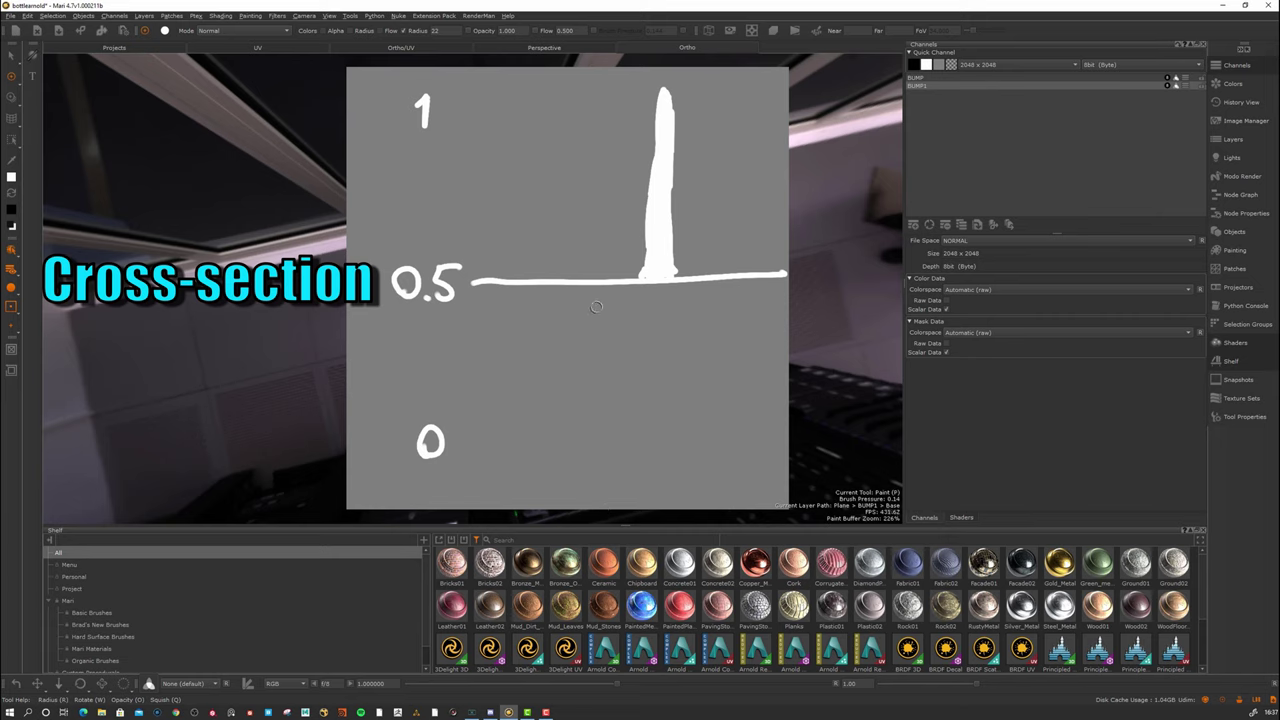
key(x)
mouse_move(628, 285)
mouse_down()
mouse_move(605, 456)
mouse_move(610, 282)
mouse_move(616, 320)
mouse_move(623, 287)
mouse_move(616, 390)
mouse_move(615, 350)
mouse_up()
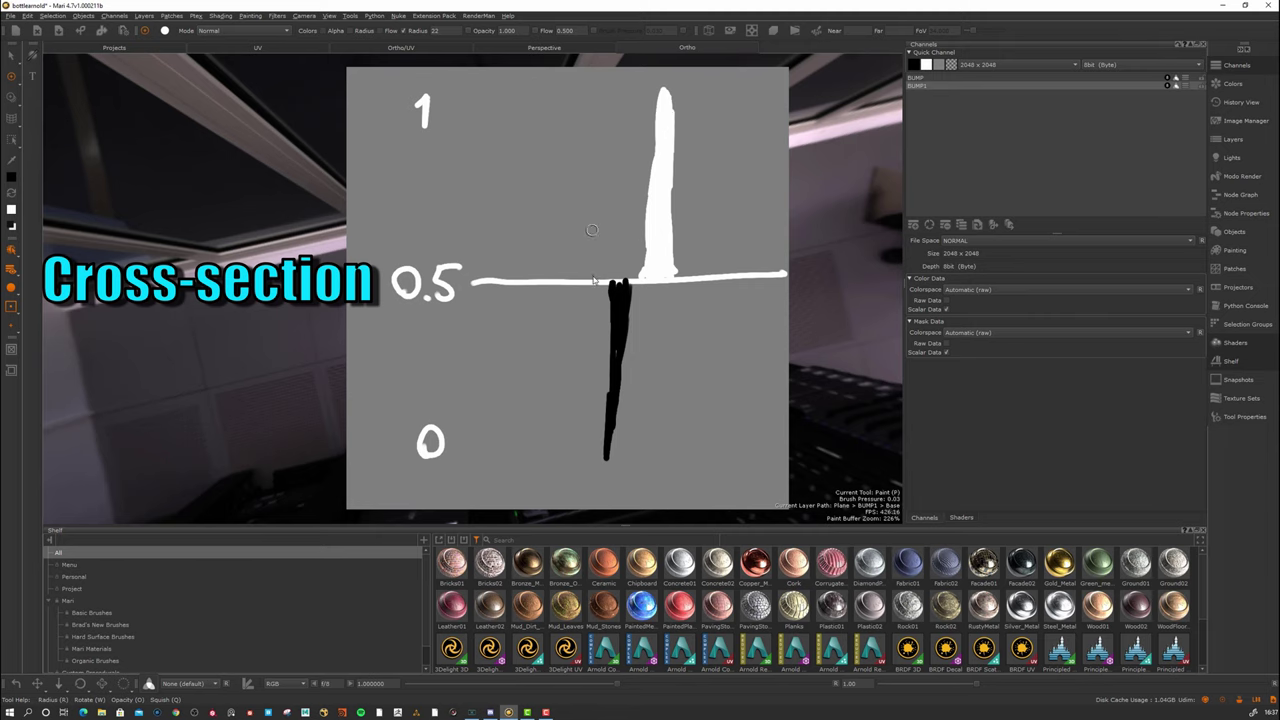
Pick a light grey of intensity 0.700 and paint a shorter peak above the 0.5 line, beside the white one.
key(grave)
click(572, 146)
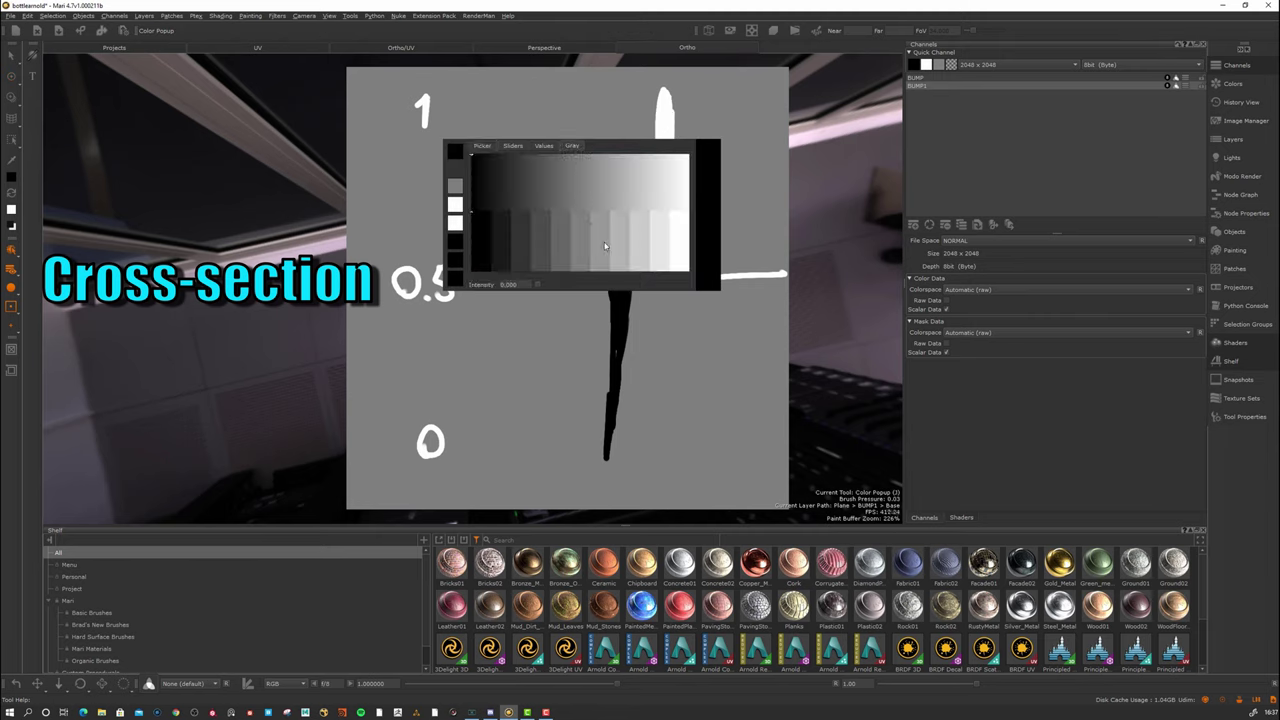
click(623, 244)
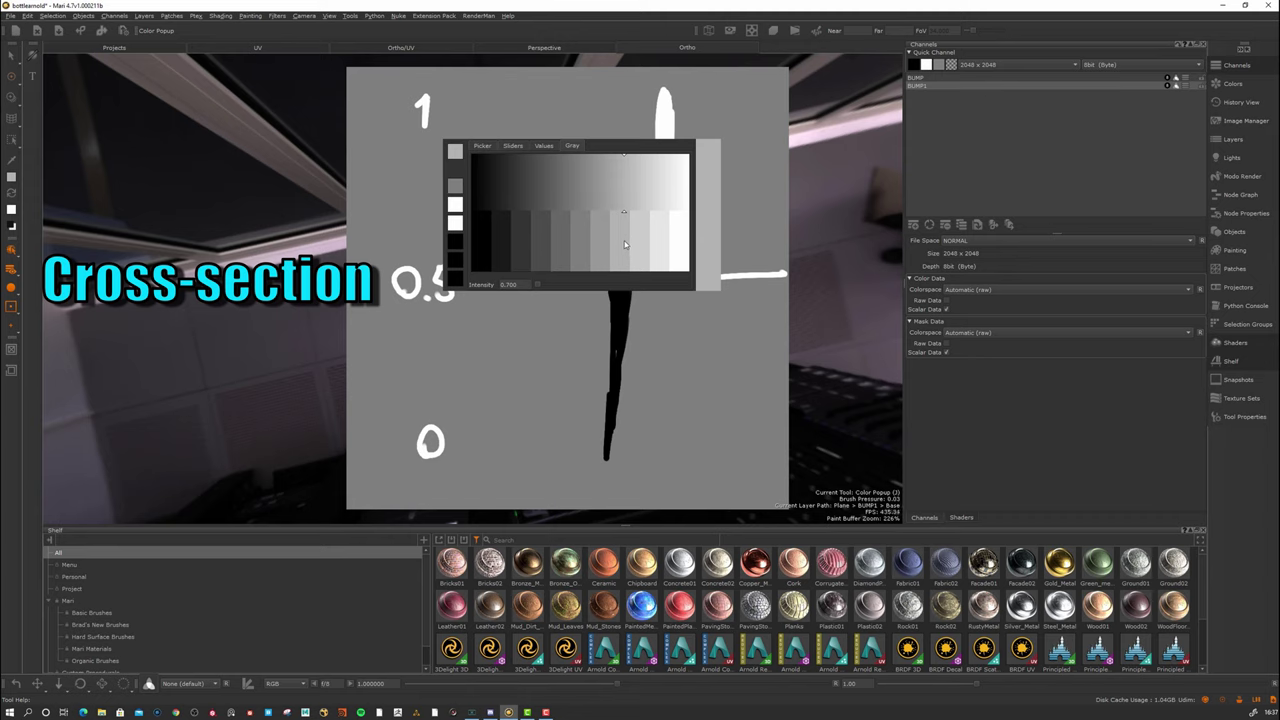
mouse_move(583, 277)
mouse_down()
mouse_move(577, 152)
mouse_move(558, 268)
mouse_move(564, 240)
mouse_move(574, 266)
mouse_up()
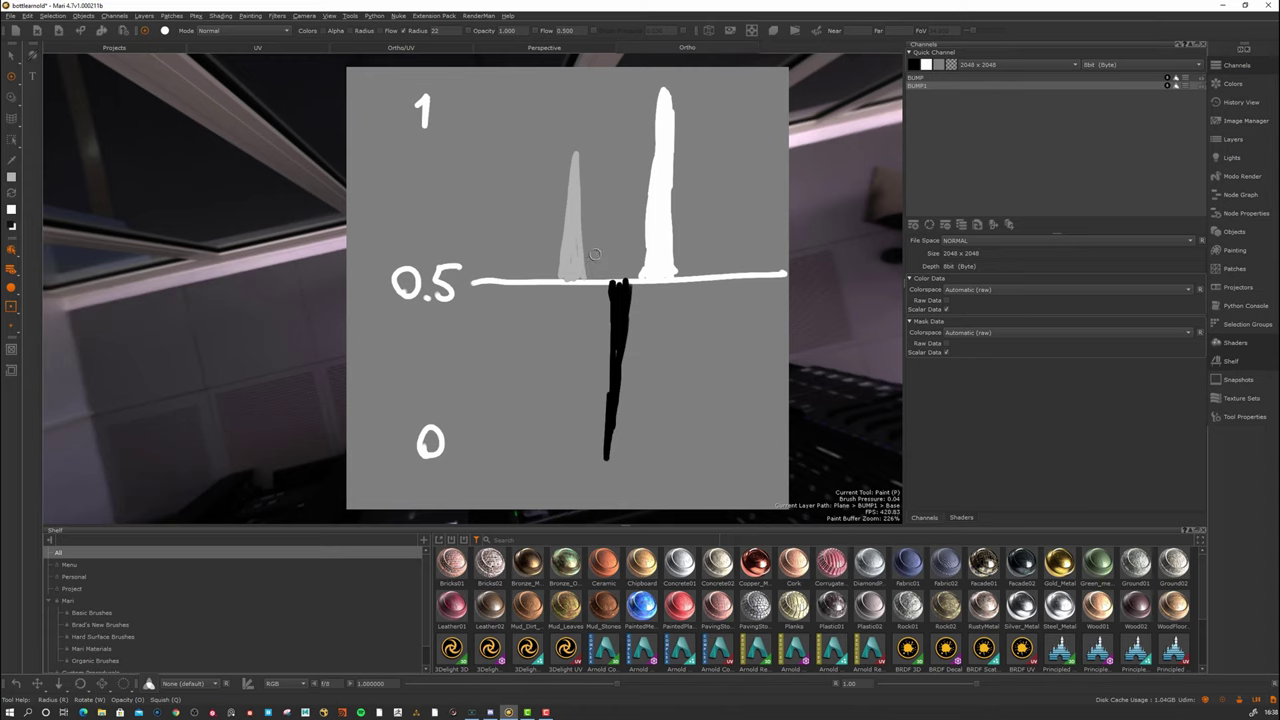
Clear the painted cross-section sketch and paint a light grey patch in the middle of the plane with a skin-textured brush.
key(BackSpace)
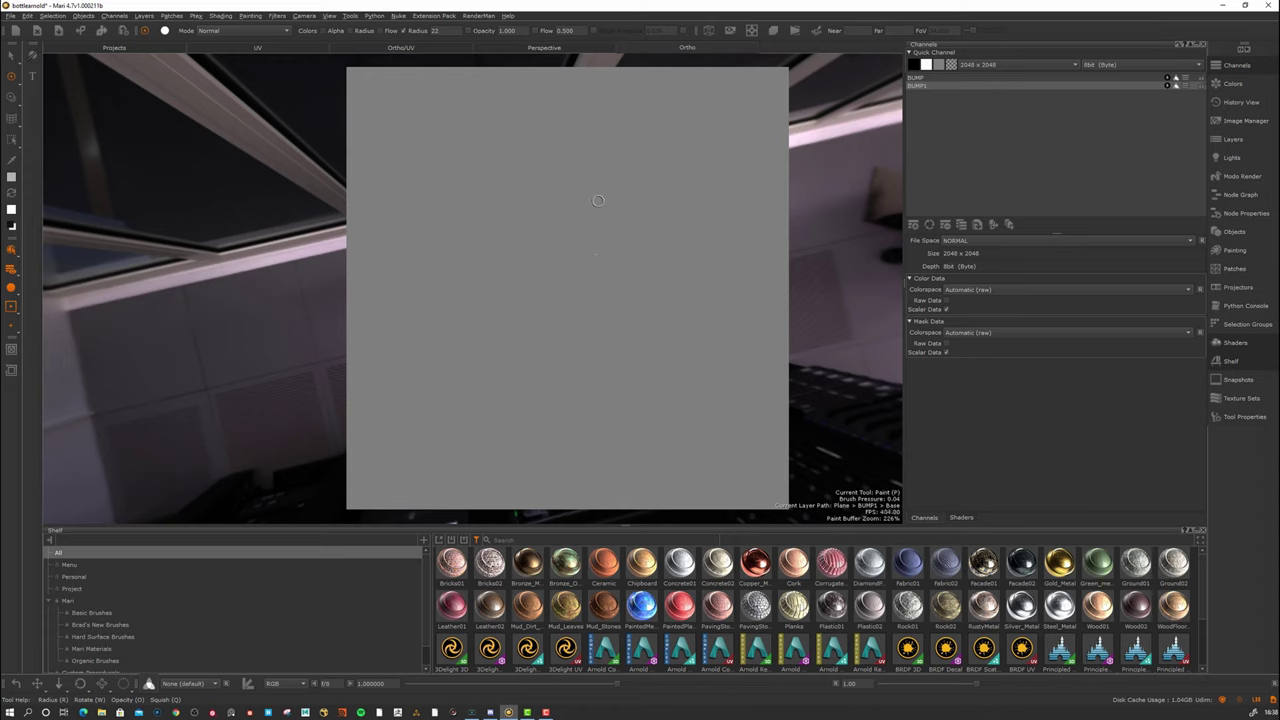
key(b)
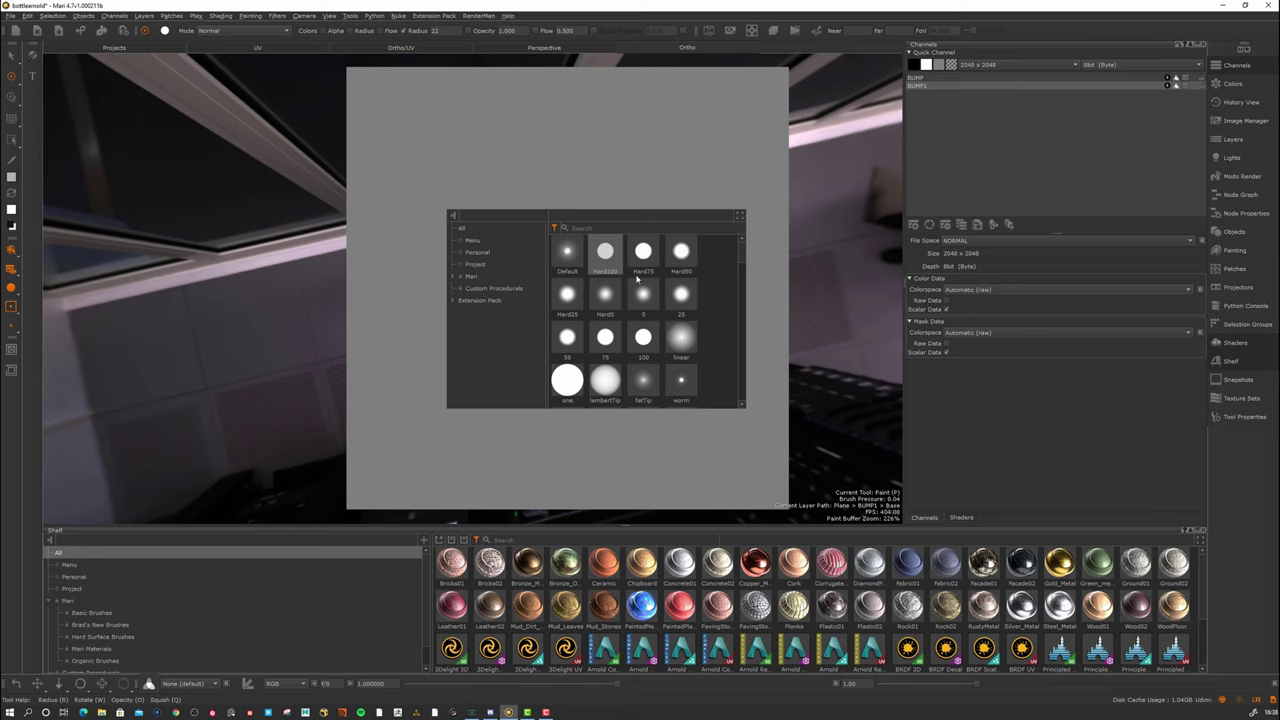
drag(743, 254, 745, 304)
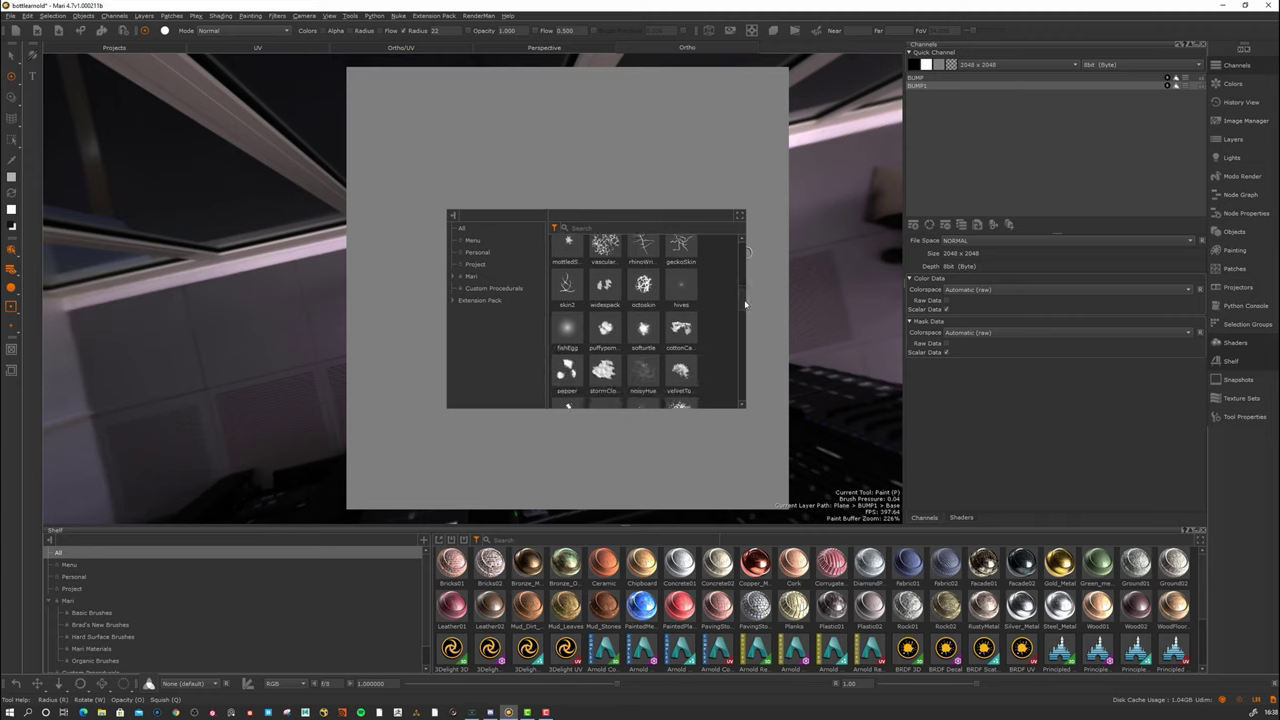
drag(602, 362, 576, 276)
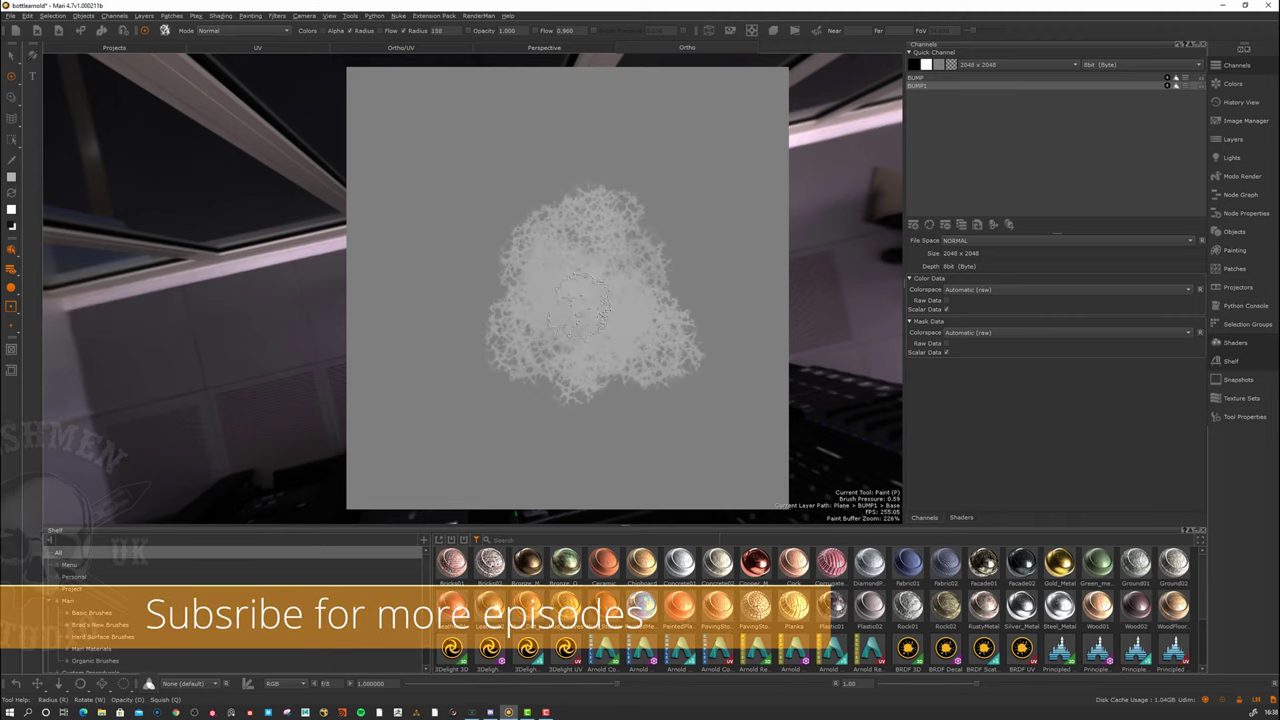
click(580, 270)
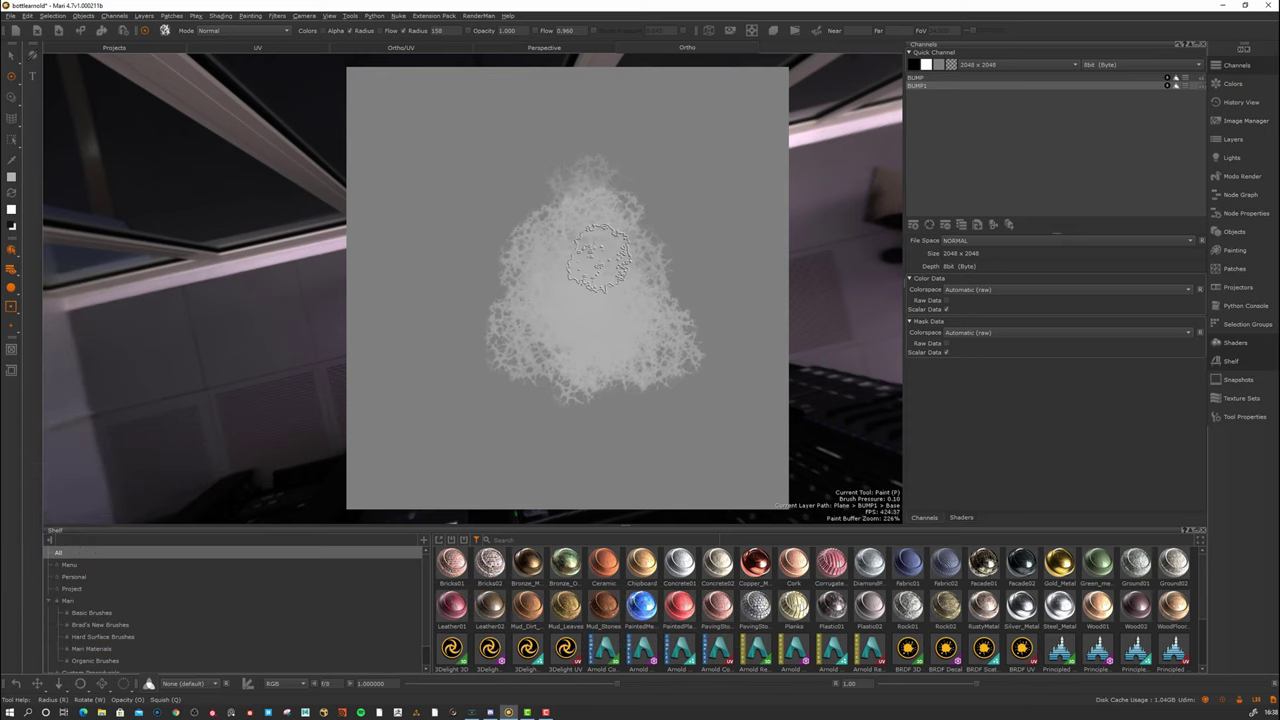
Paint a dark grey patch beside and below the light one with the same textured brush.
key(j)
click(561, 286)
mouse_move(489, 256)
mouse_down()
mouse_move(486, 368)
mouse_move(430, 342)
mouse_move(525, 430)
mouse_move(460, 395)
mouse_move(510, 405)
mouse_move(500, 367)
mouse_up()
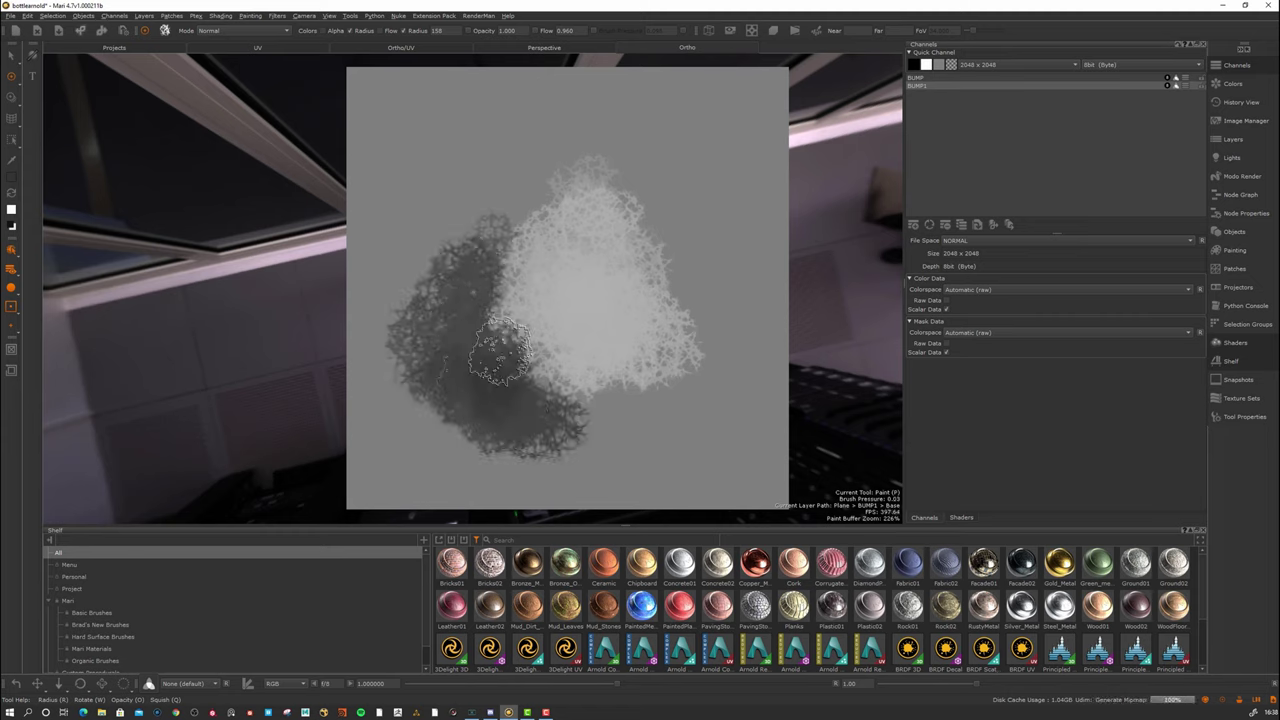
mouse_move(611, 260)
alt+middle_down()
mouse_move(609, 272)
mouse_move(607, 221)
alt+middle_up()
scroll(597, 253, down, 1)
scroll(600, 240, up, 3)
scroll(567, 302, down, 3)
mouse_move(567, 302)
alt+mouse_down()
mouse_move(605, 250)
mouse_move(688, 232)
alt+mouse_up()
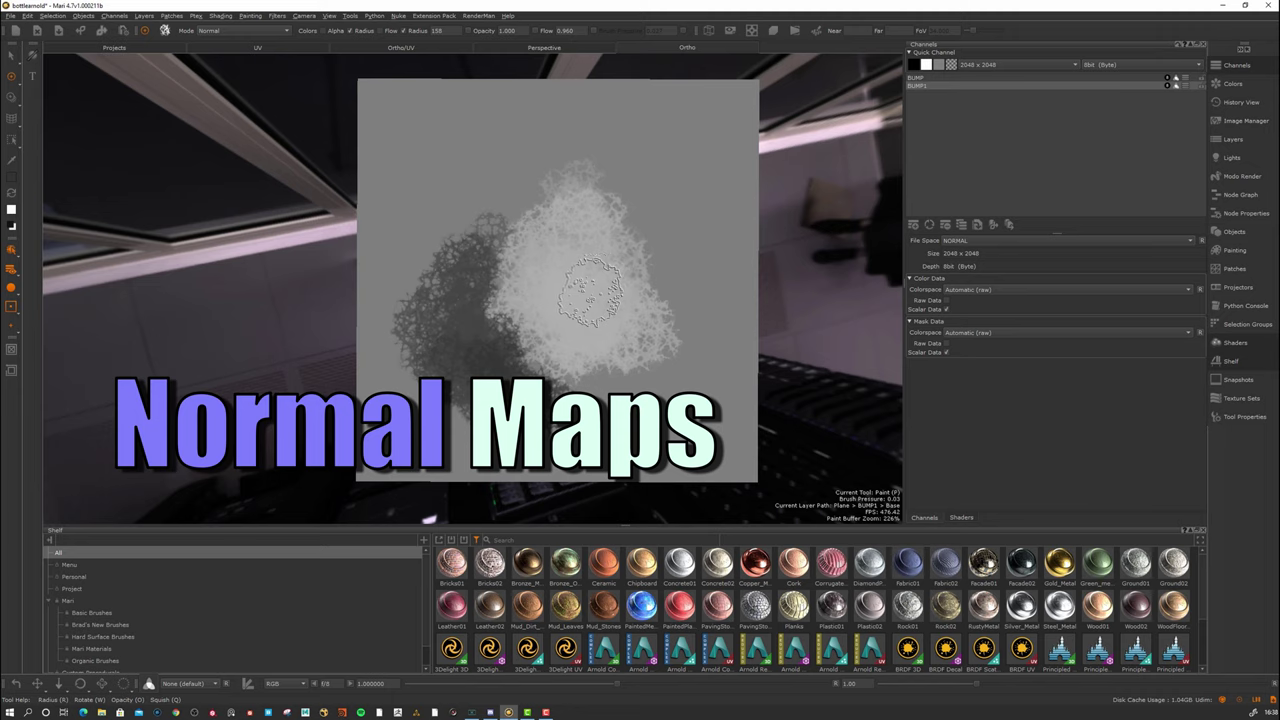
Show the list of the project's objects, and examine the painted bump patches on the plane.
key(j)
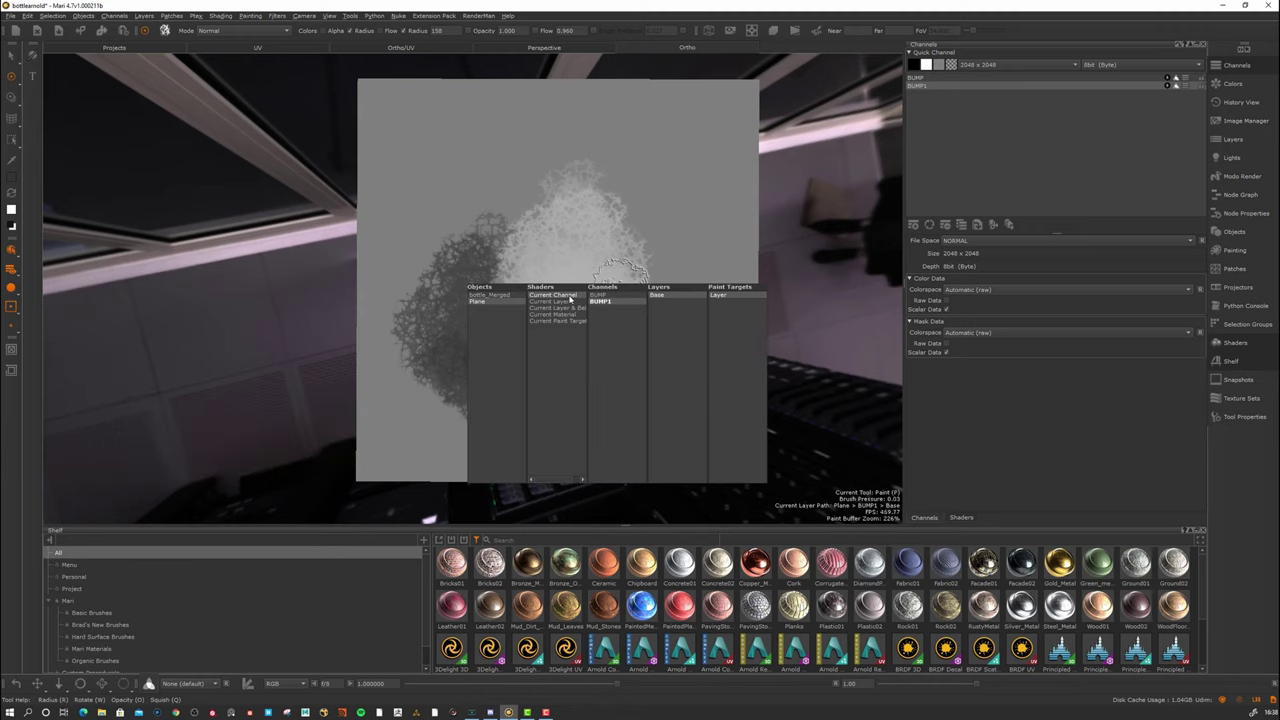
click(1234, 232)
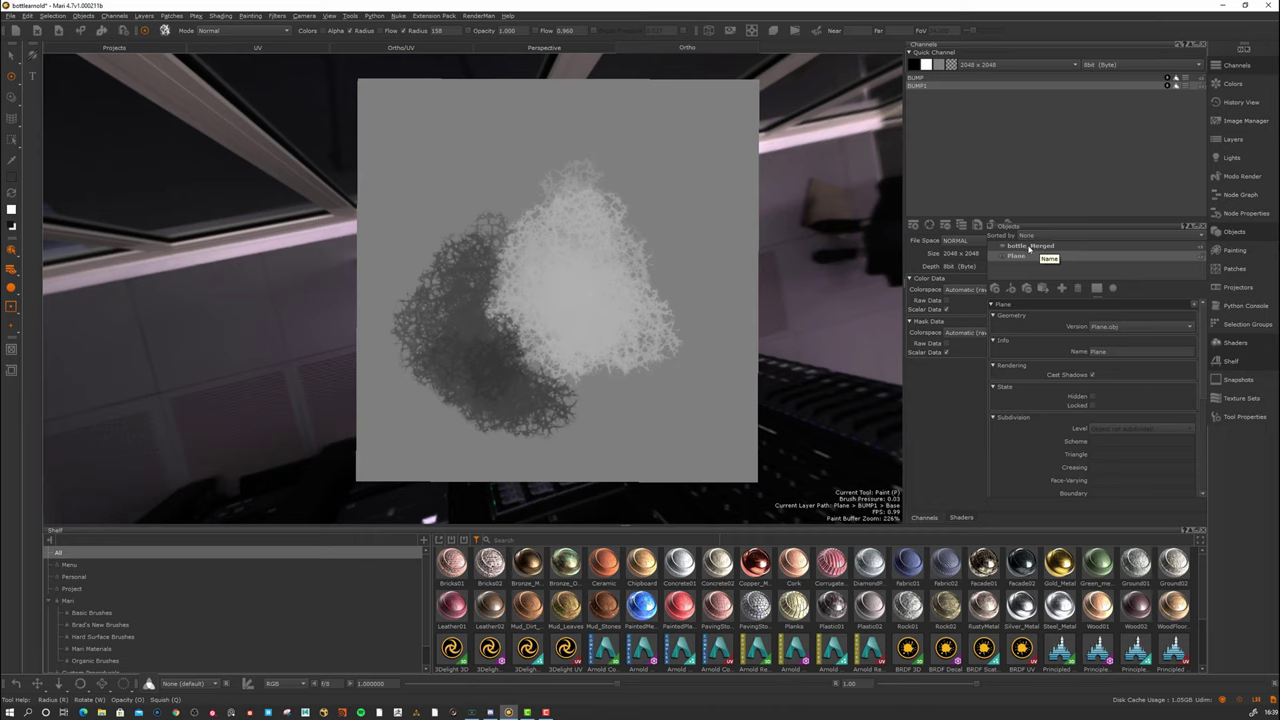
alt+right_drag(480, 340, 480, 300)
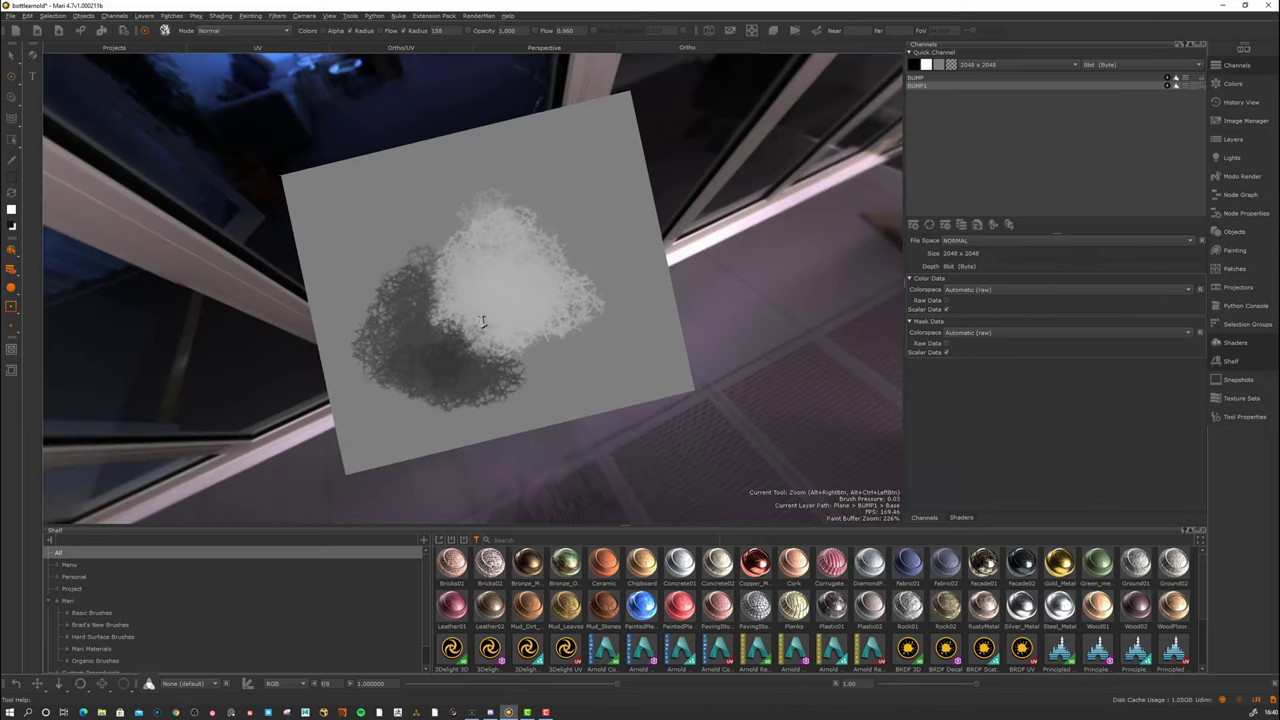
alt+drag(480, 300, 485, 325)
alt+right_drag(485, 325, 500, 370)
alt+drag(500, 370, 522, 370)
alt+right_drag(522, 370, 526, 384)
mouse_move(524, 385)
alt+mouse_down()
mouse_move(530, 325)
mouse_move(497, 356)
alt+mouse_up()
key(p)
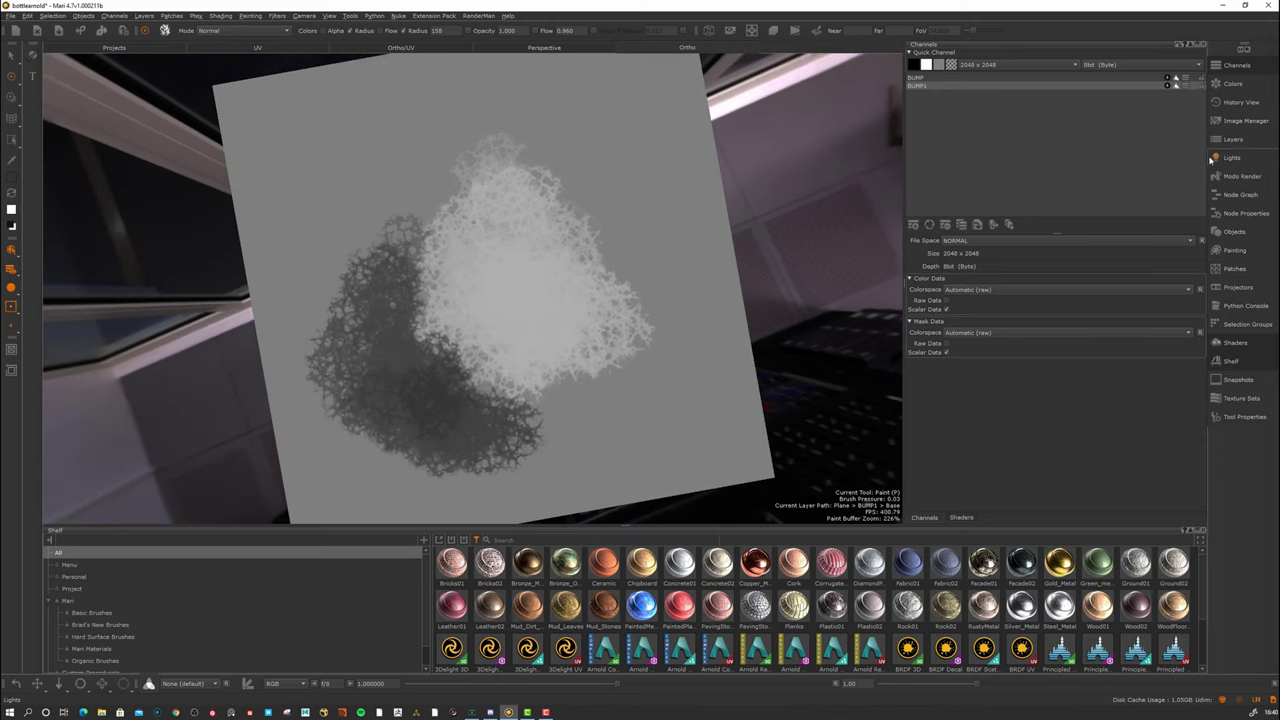
Dock the layer stack below the channel list and add a Height As Normal adjustment above the Base layer.
click(1236, 140)
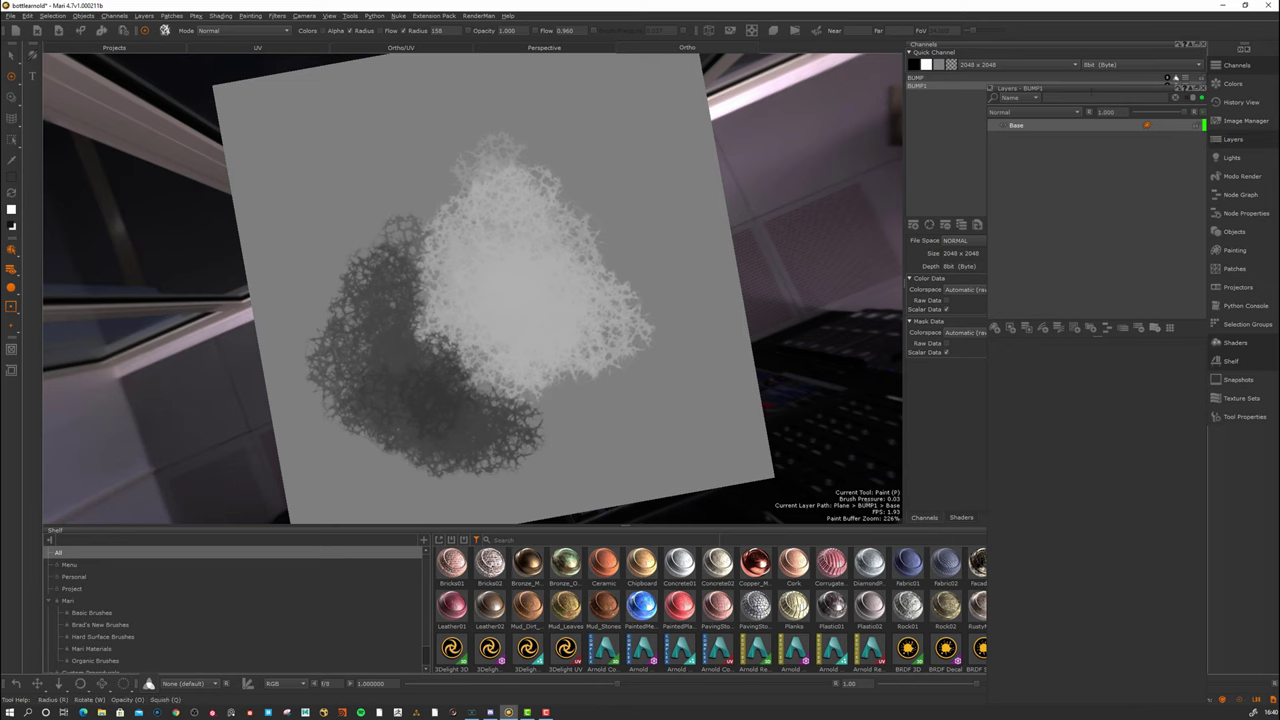
drag(1095, 91, 1015, 182)
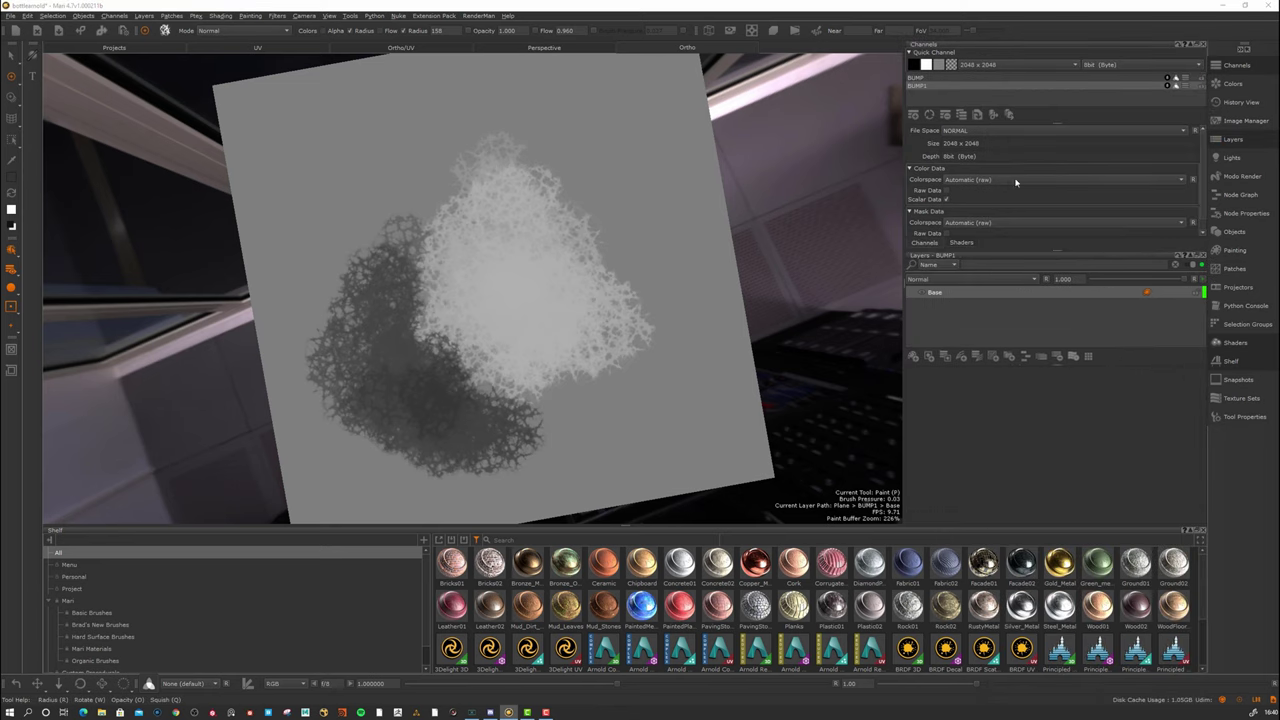
click(933, 294)
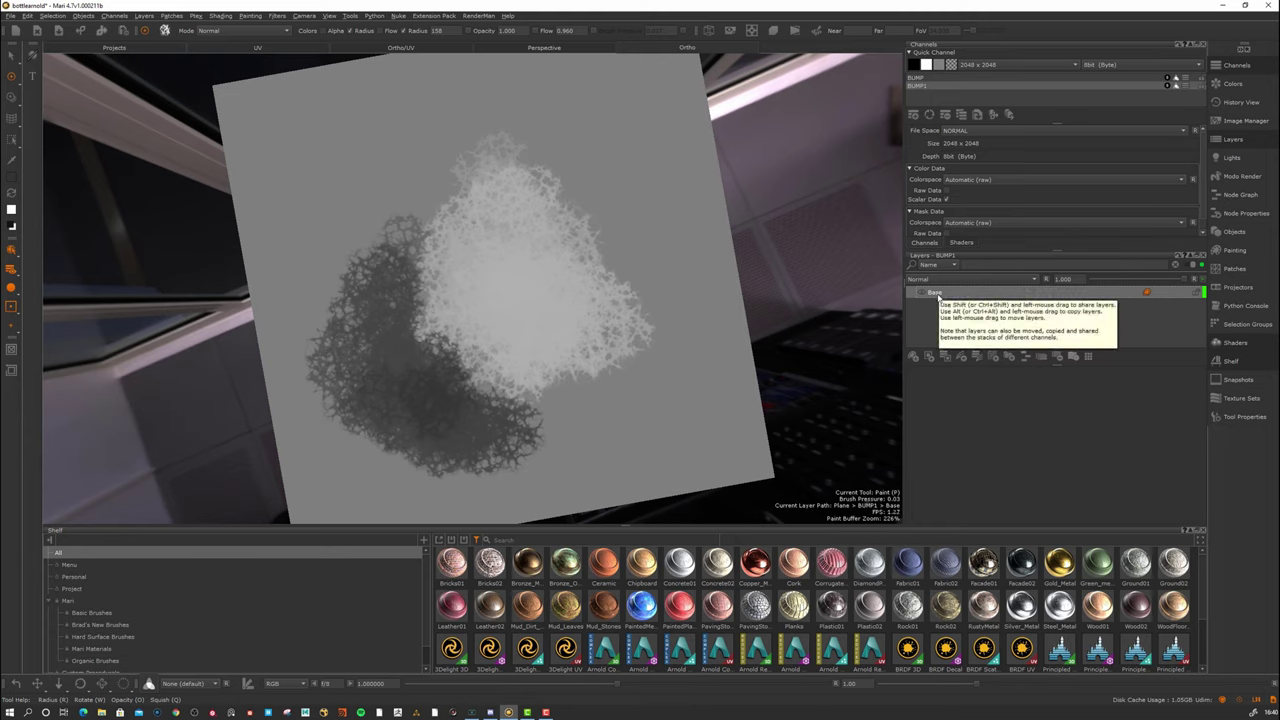
key(Tab)
key(Return)
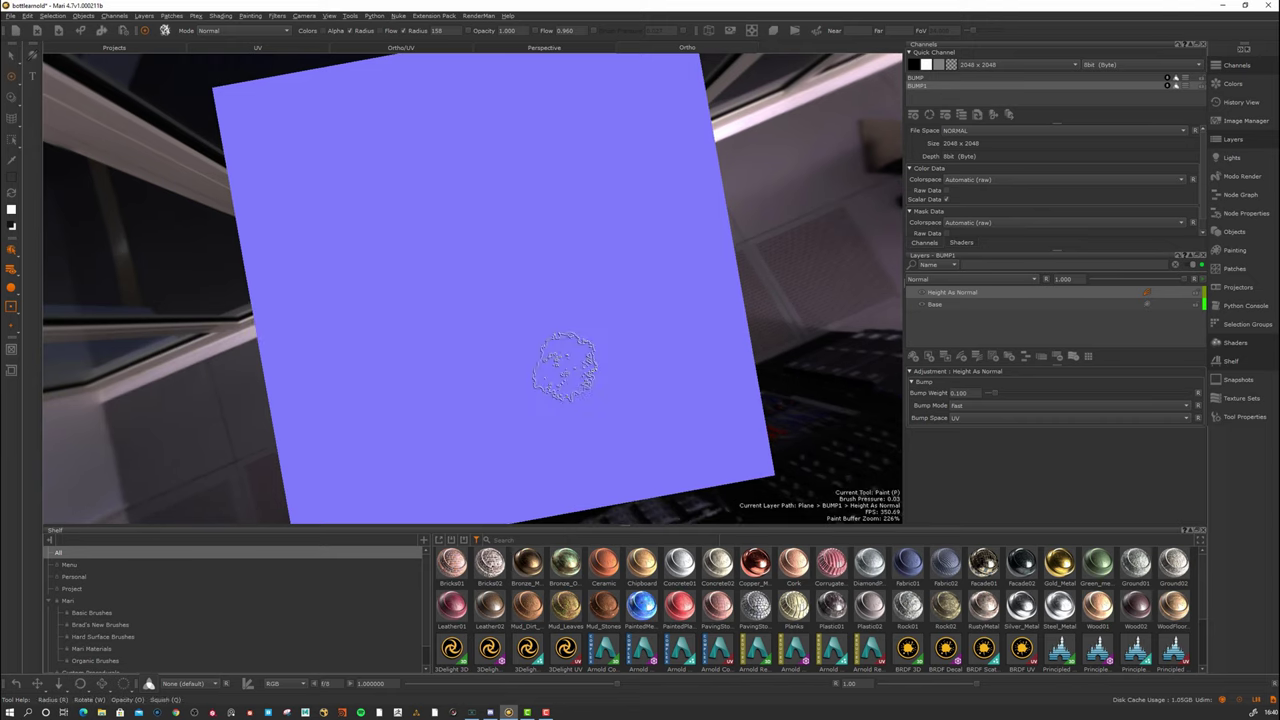
Set the Height As Normal adjustment's Bump Weight to 4.720 and examine the normal detail up close.
alt+right_drag(478, 352, 541, 360)
alt+drag(541, 360, 594, 297)
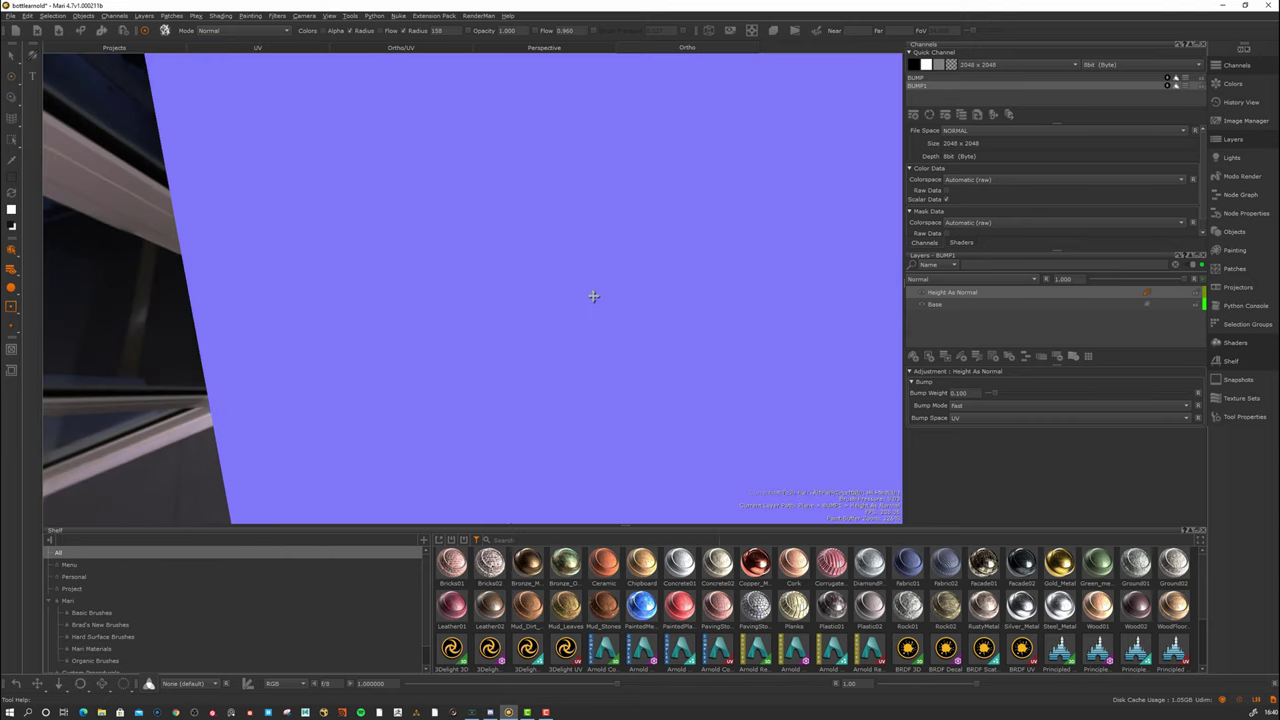
mouse_move(544, 320)
alt+right_down()
mouse_move(809, 370)
mouse_move(565, 318)
alt+right_up()
scroll(566, 320, down, 2)
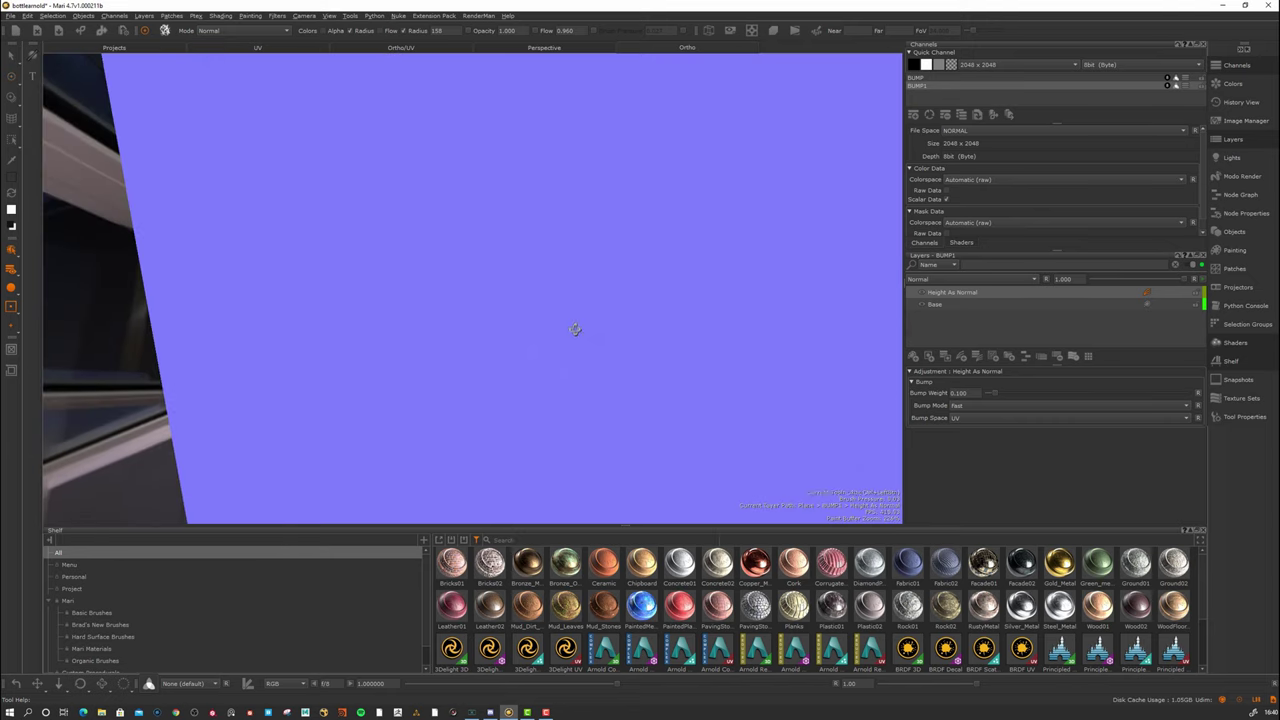
drag(996, 397, 1133, 403)
alt+drag(704, 362, 626, 382)
alt+right_drag(626, 382, 594, 376)
alt+drag(598, 378, 628, 385)
key(p)
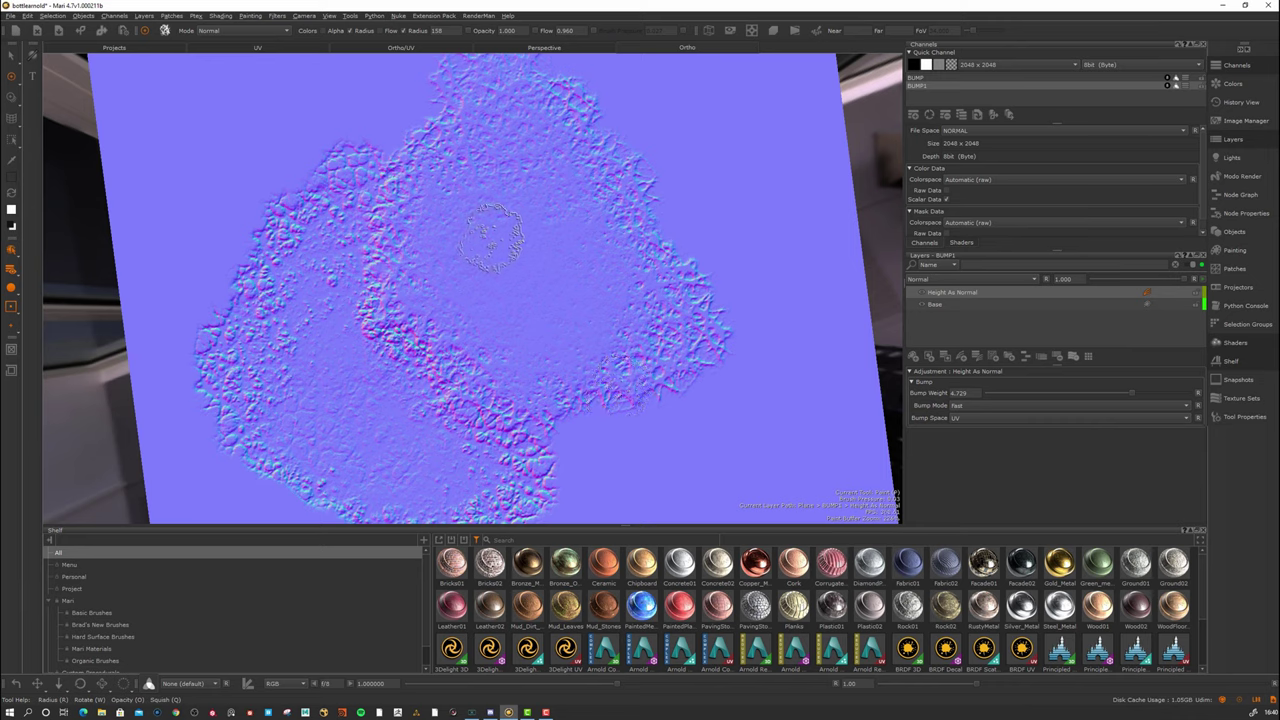
Switch the paint brush to the Hard100 preset.
key(k)
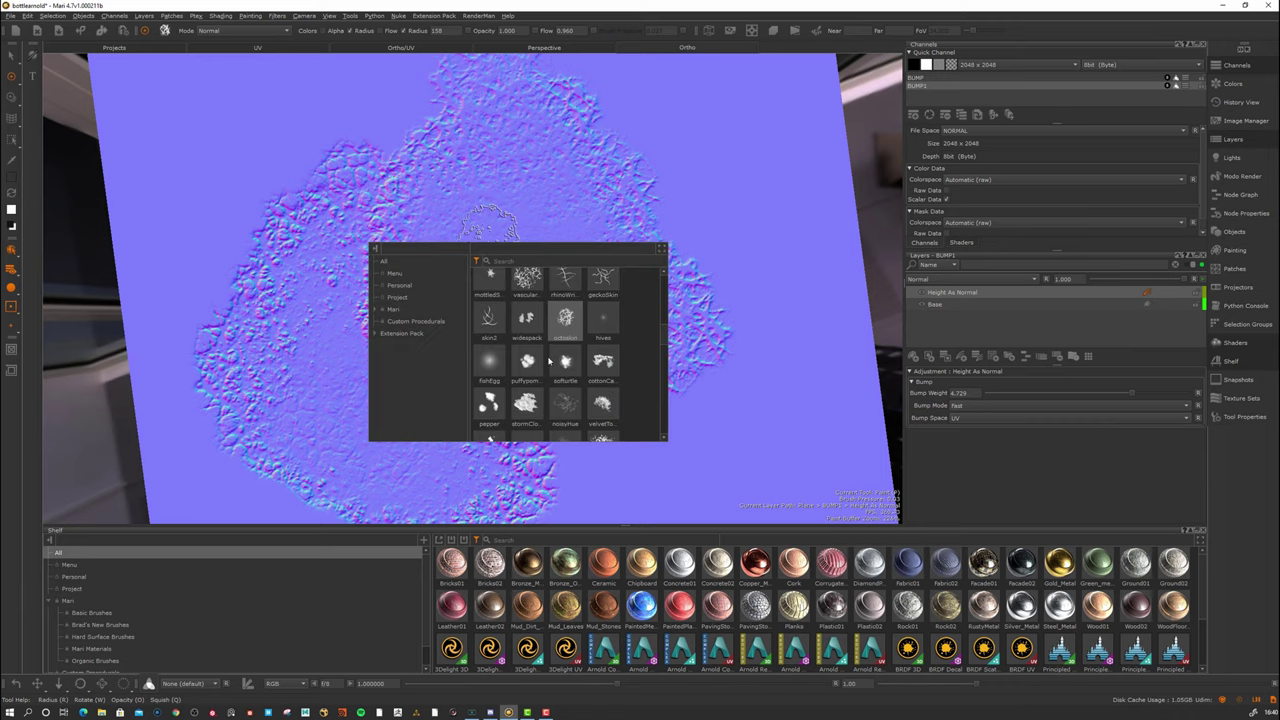
scroll(528, 284, up, 6)
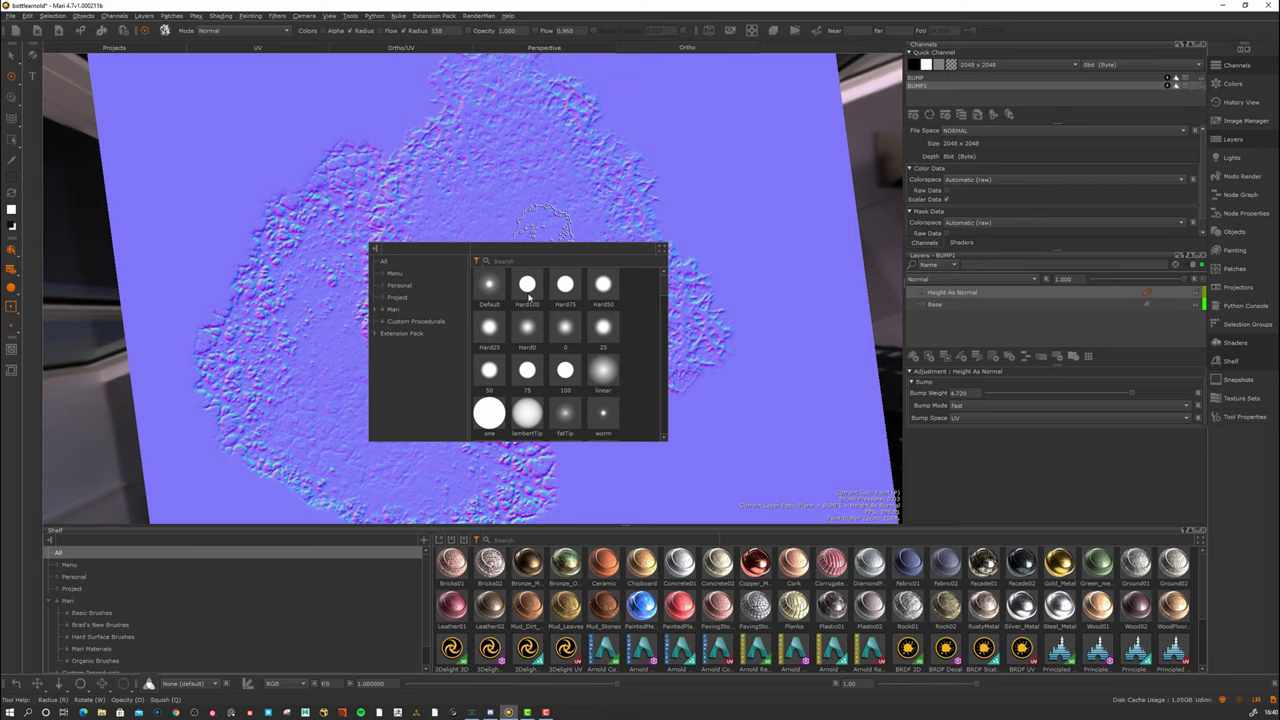
click(527, 286)
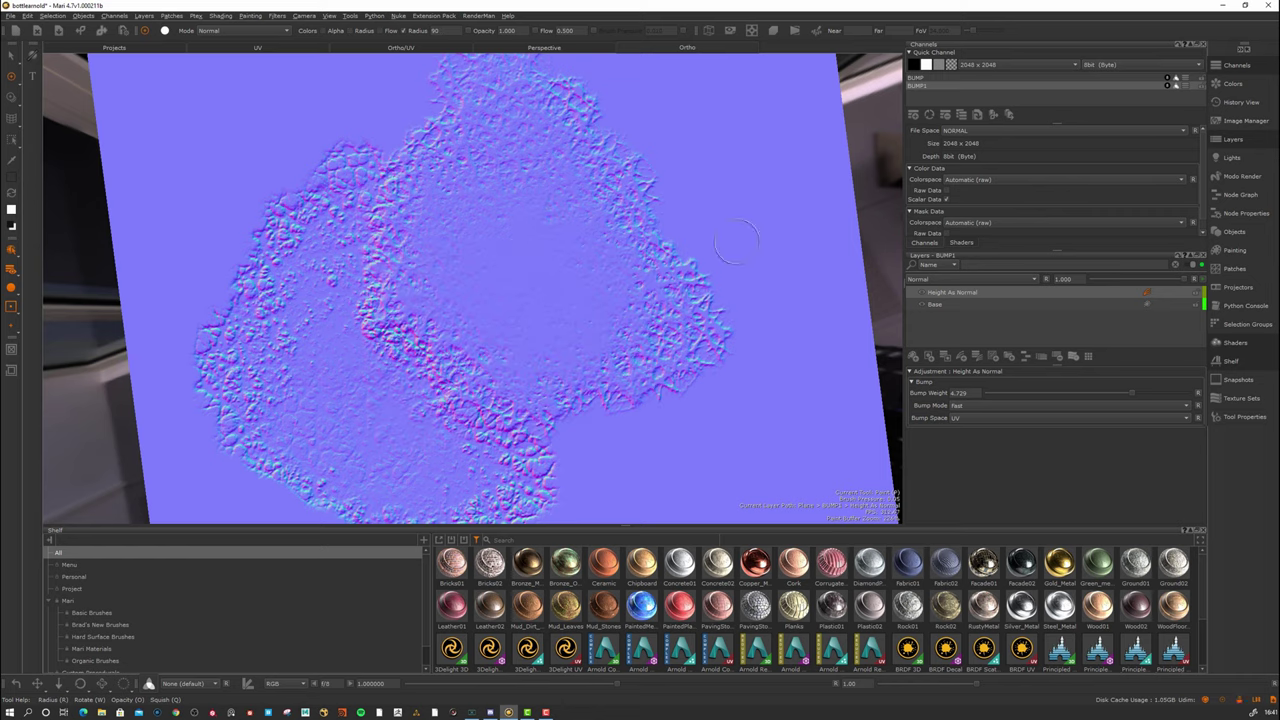
Select the Base layer, undo the hard-edged test dab, and switch to the larger soft-edged round brush preset.
click(938, 303)
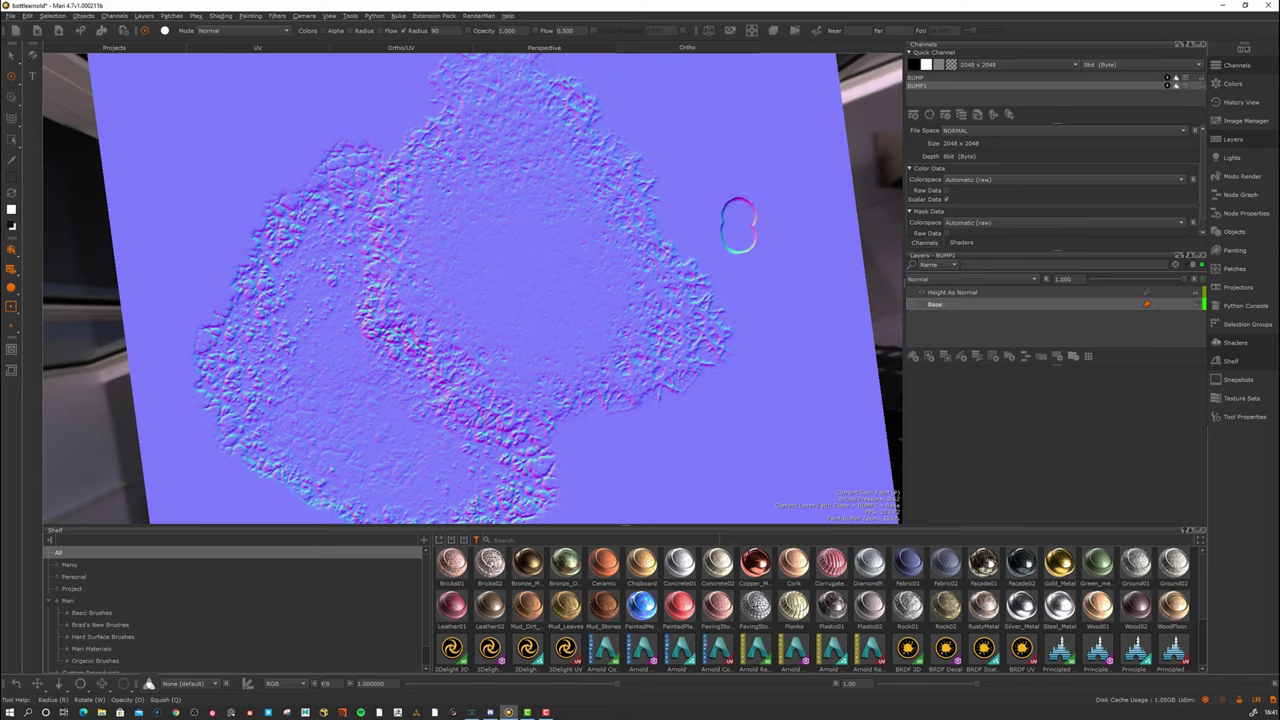
key(ctrl+z)
key(k)
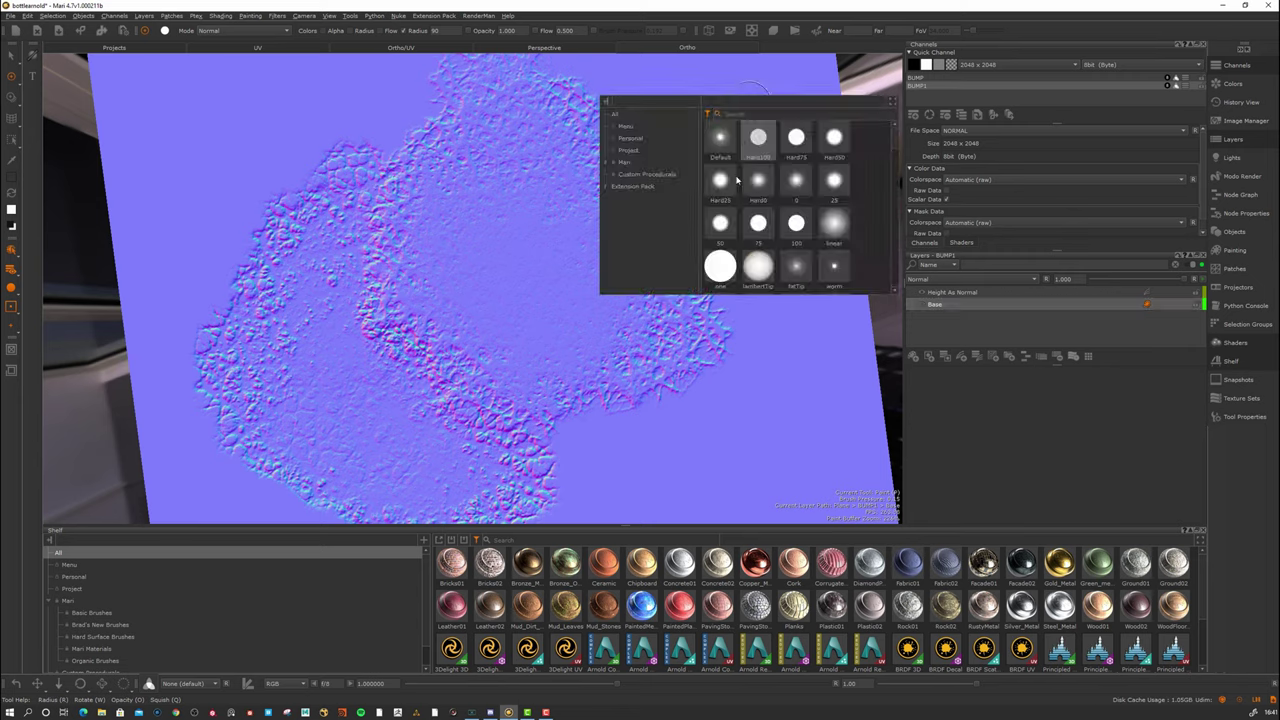
click(763, 267)
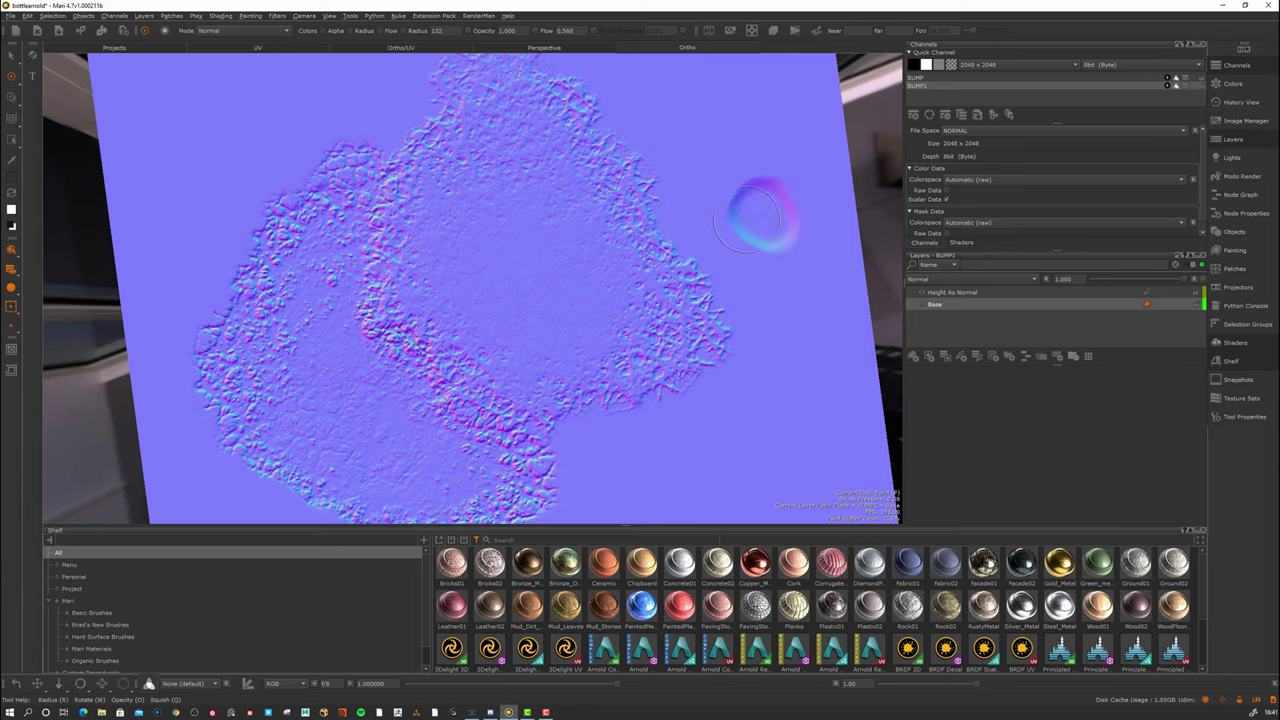
Choose a light grey paint color with an intensity of 0.800 and paint a dab beside the rough bump patches.
key(j)
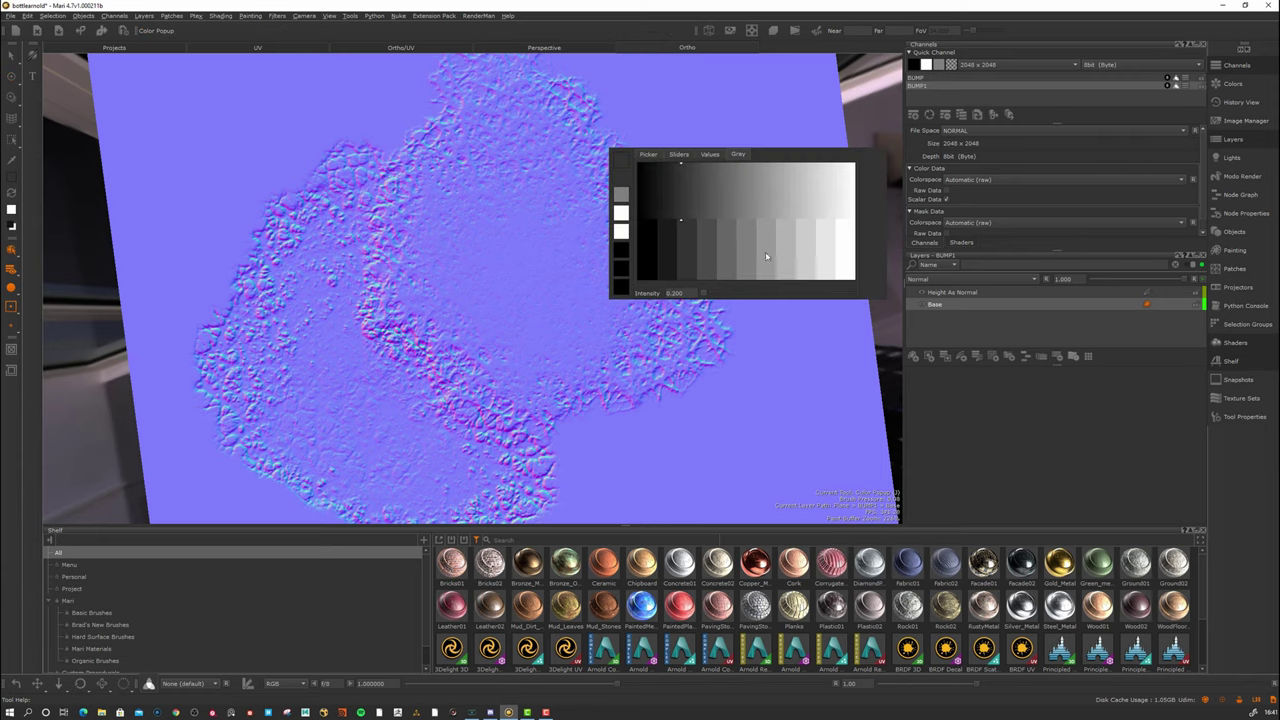
click(803, 246)
click(765, 213)
click(775, 346)
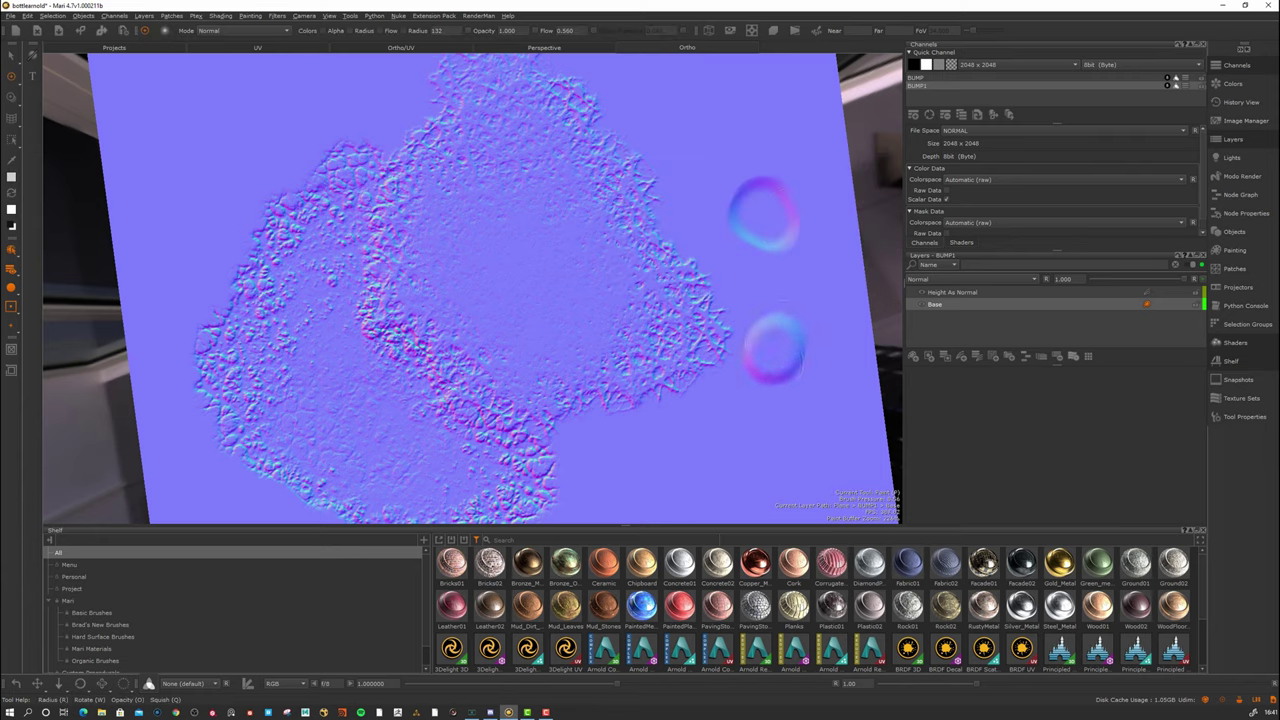
Choose white as the paint color and paint two dabs near the plane's upper edge.
key(c)
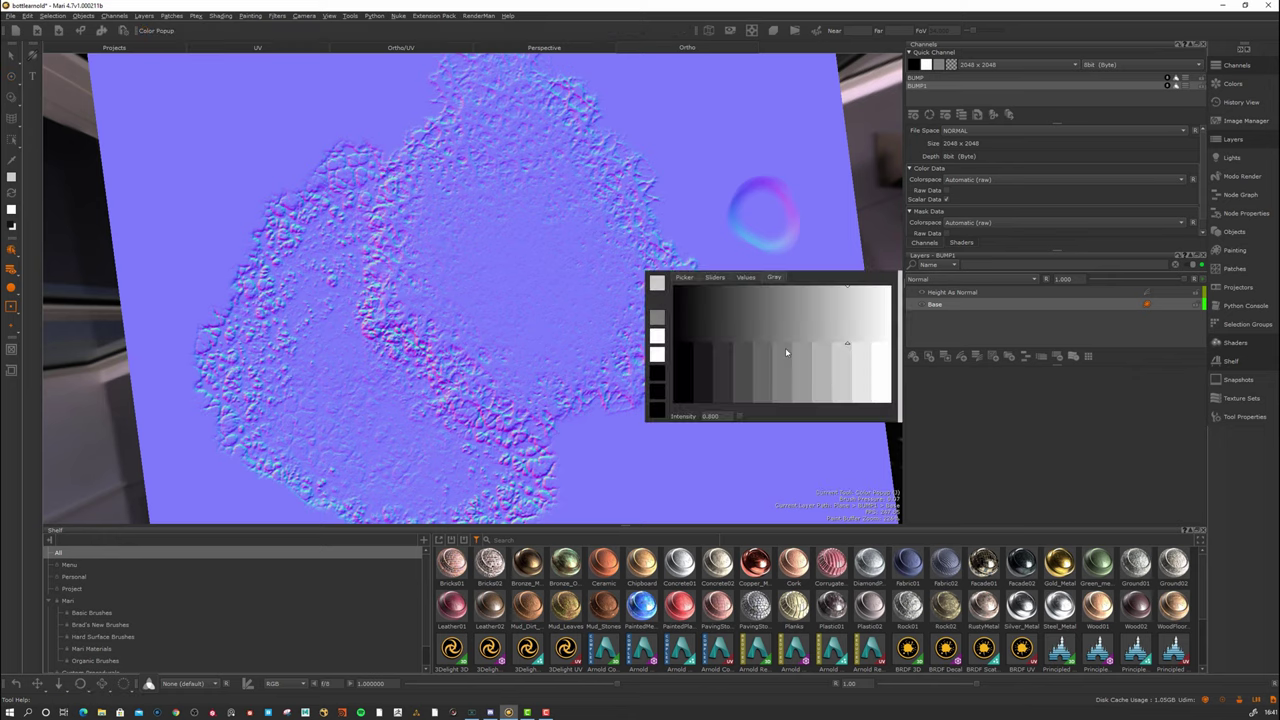
click(879, 385)
click(722, 116)
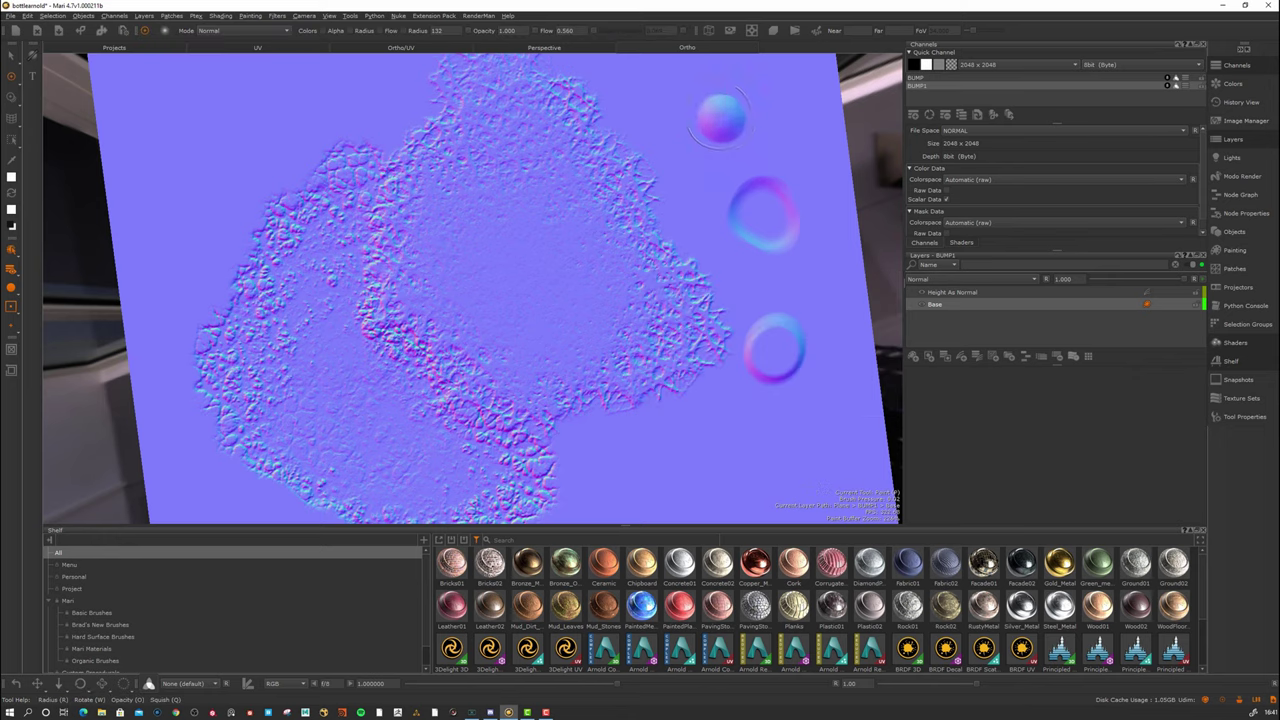
click(690, 152)
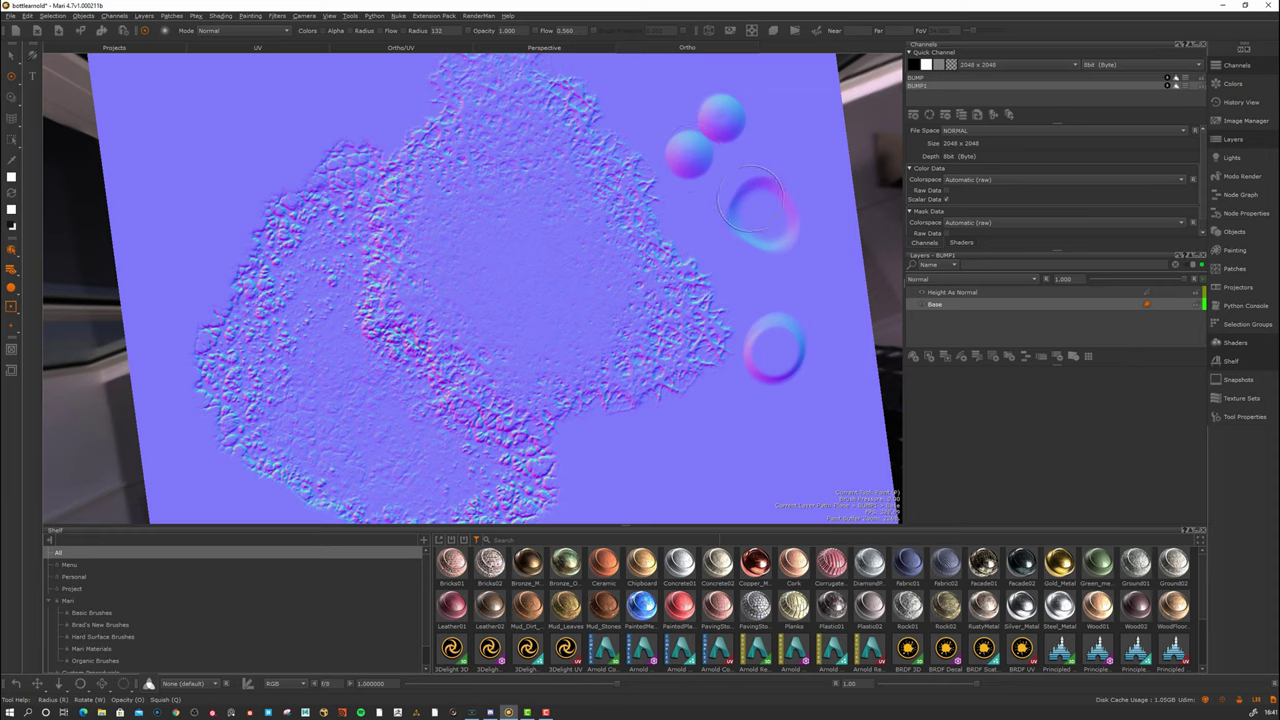
Choose black as the paint color and paint a single dab below the two white ones.
key(c)
click(656, 248)
click(692, 212)
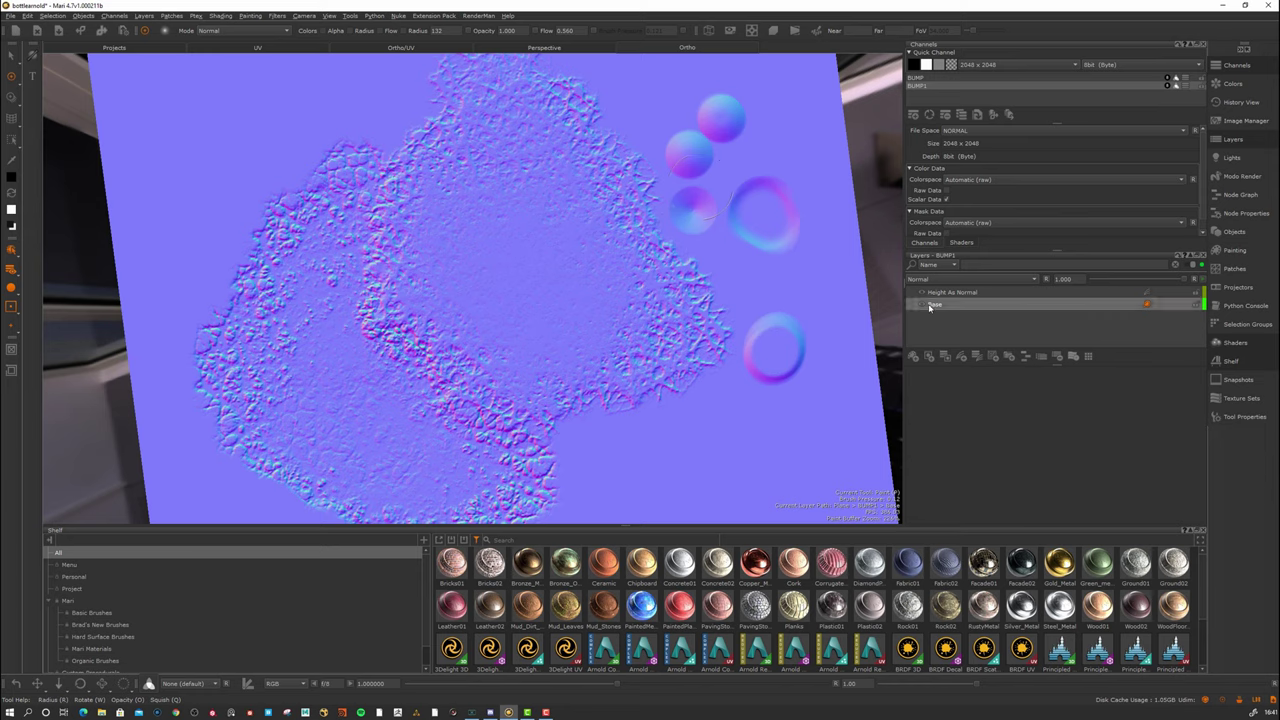
Inspect the Height As Normal and Base layers in turn while comparing the painted dabs on the plane.
click(955, 293)
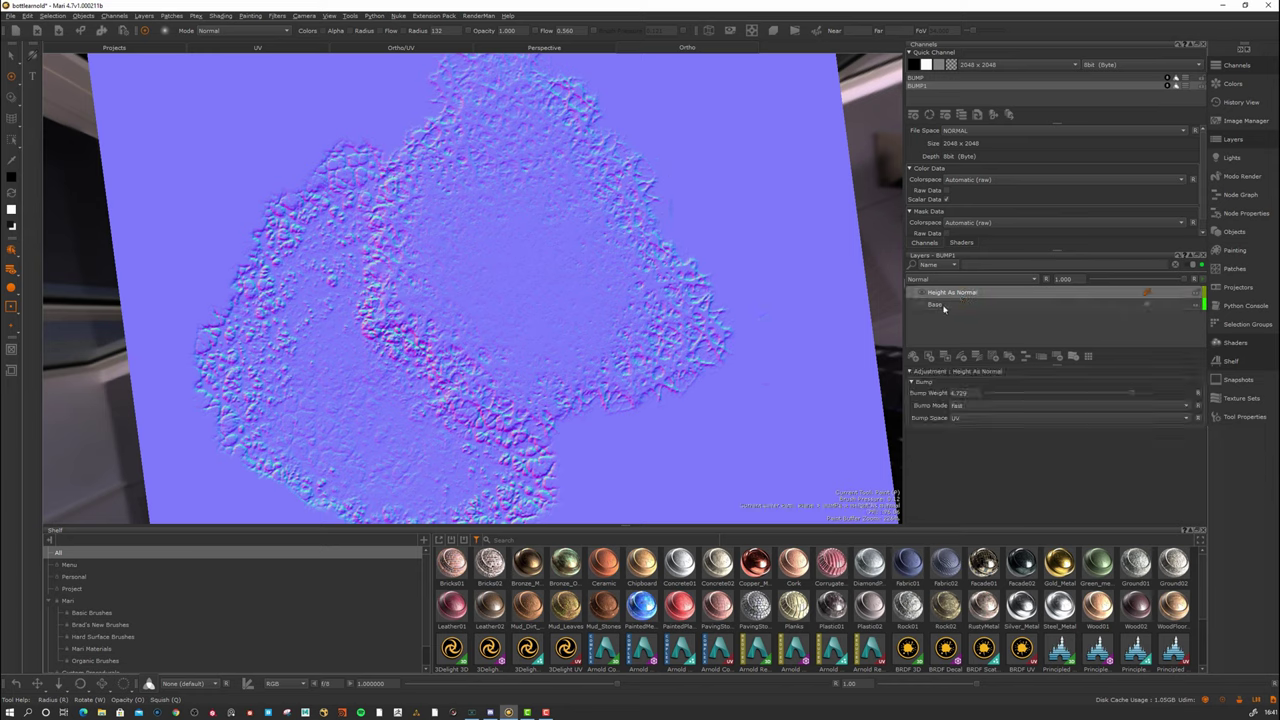
click(944, 306)
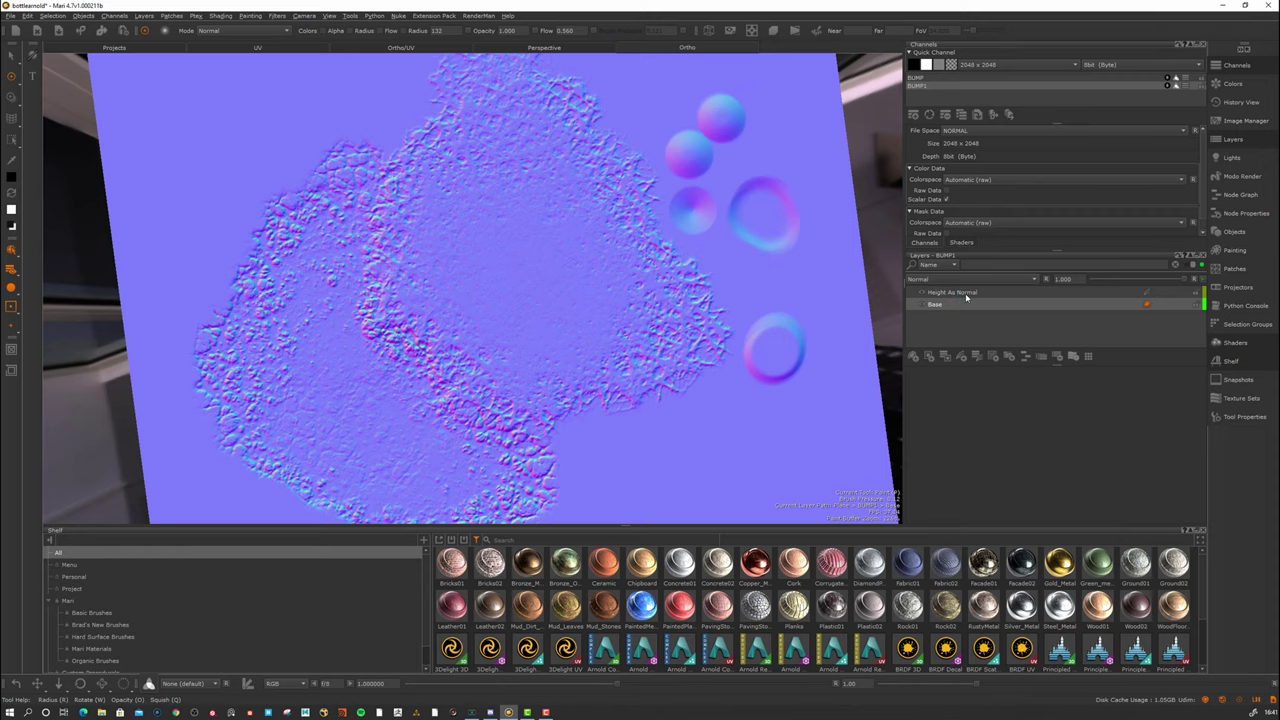
mouse_move(668, 300)
alt+mouse_down()
mouse_move(656, 306)
mouse_move(668, 314)
mouse_move(666, 255)
alt+mouse_up()
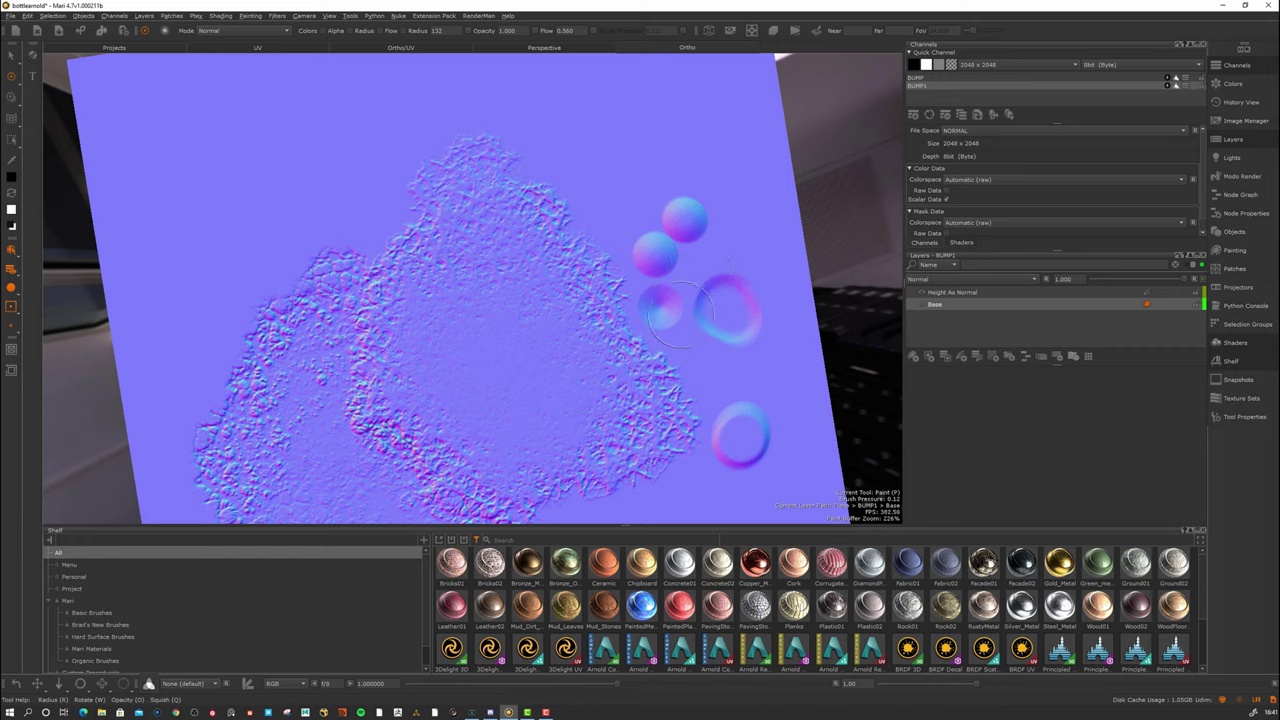
View the normal map's red and green color components separately, and restore the full RGB display.
click(275, 684)
click(276, 684)
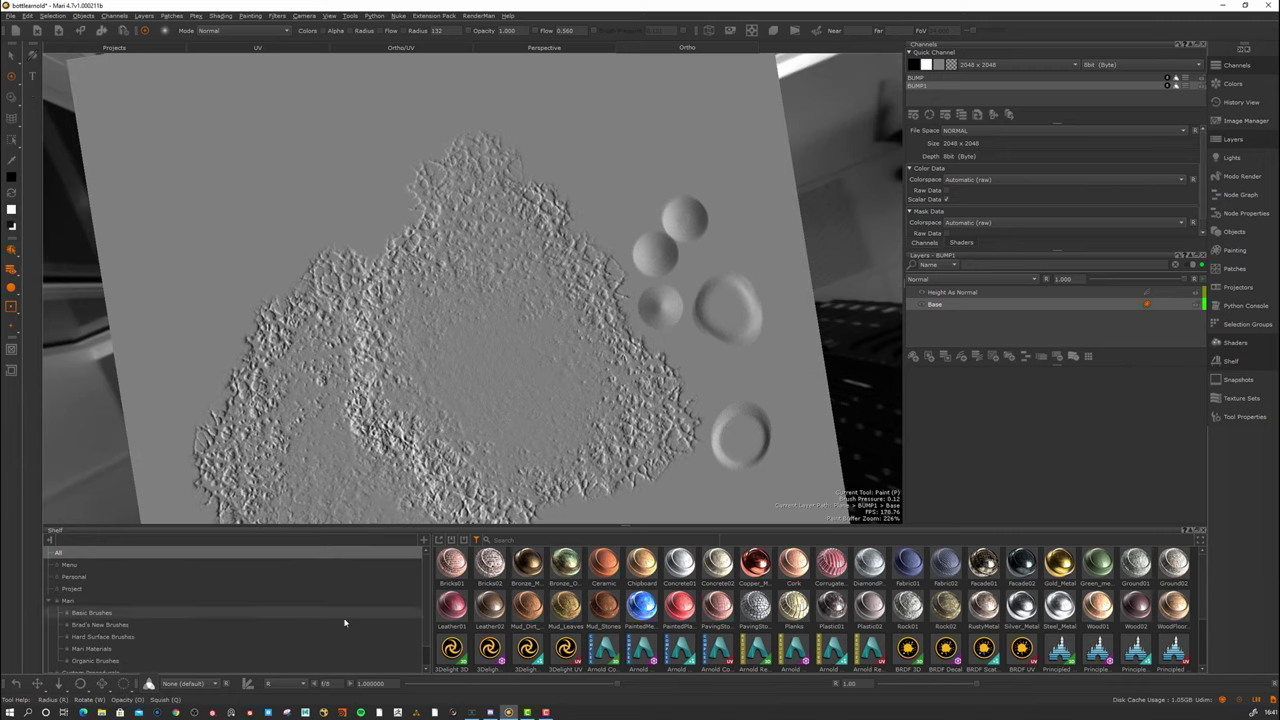
scroll(278, 684, down, 1)
key(p)
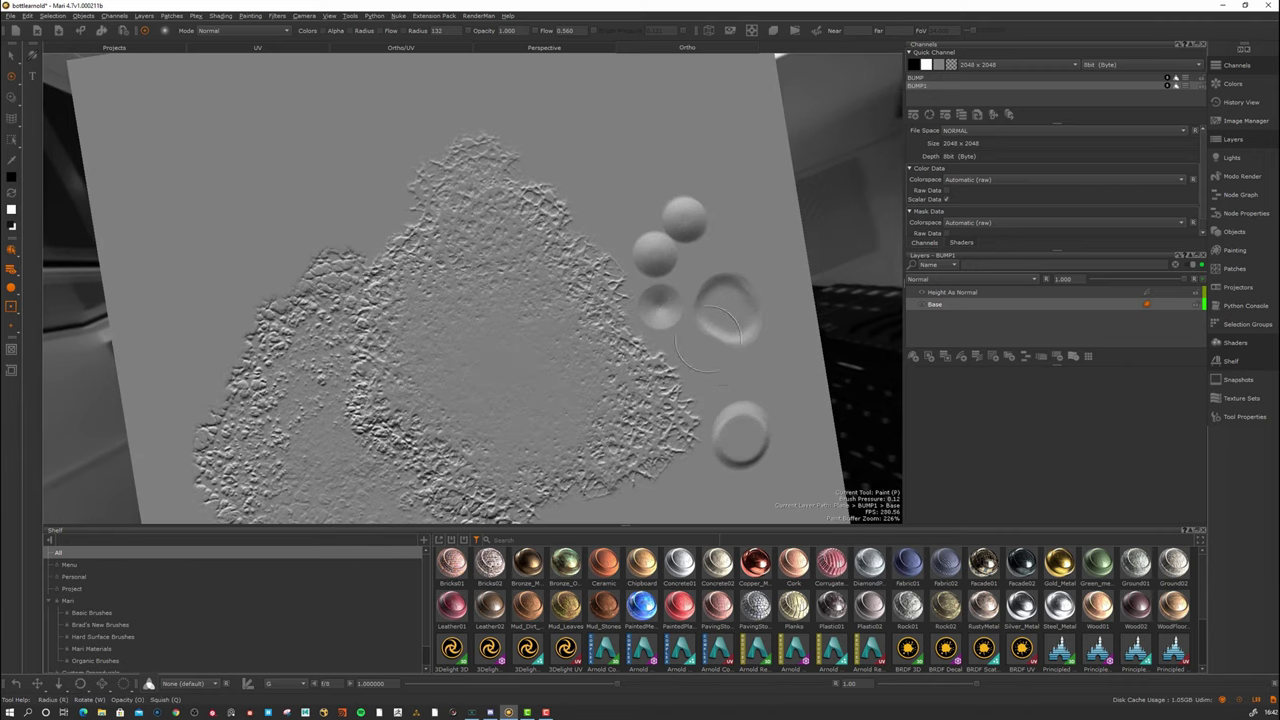
click(278, 684)
click(285, 696)
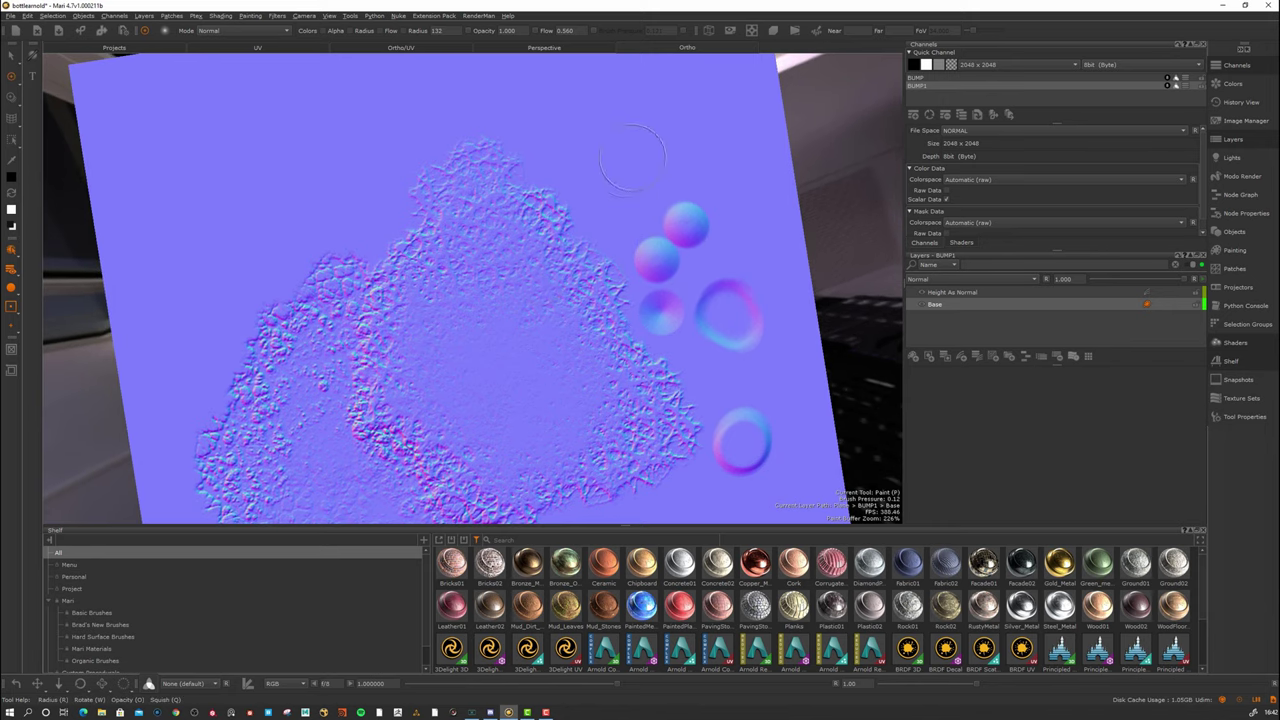
Paint a long wavy black band across the plane above the bump patches and bake it into the Base layer.
mouse_move(632, 158)
mouse_down()
mouse_move(600, 176)
mouse_move(562, 140)
mouse_move(615, 112)
mouse_move(680, 188)
mouse_up()
mouse_move(636, 135)
mouse_down()
mouse_move(712, 160)
mouse_move(690, 205)
mouse_up()
mouse_move(640, 125)
mouse_down()
mouse_move(540, 135)
mouse_move(425, 110)
mouse_move(300, 205)
mouse_move(322, 178)
mouse_move(284, 163)
mouse_move(300, 180)
mouse_up()
key(b)
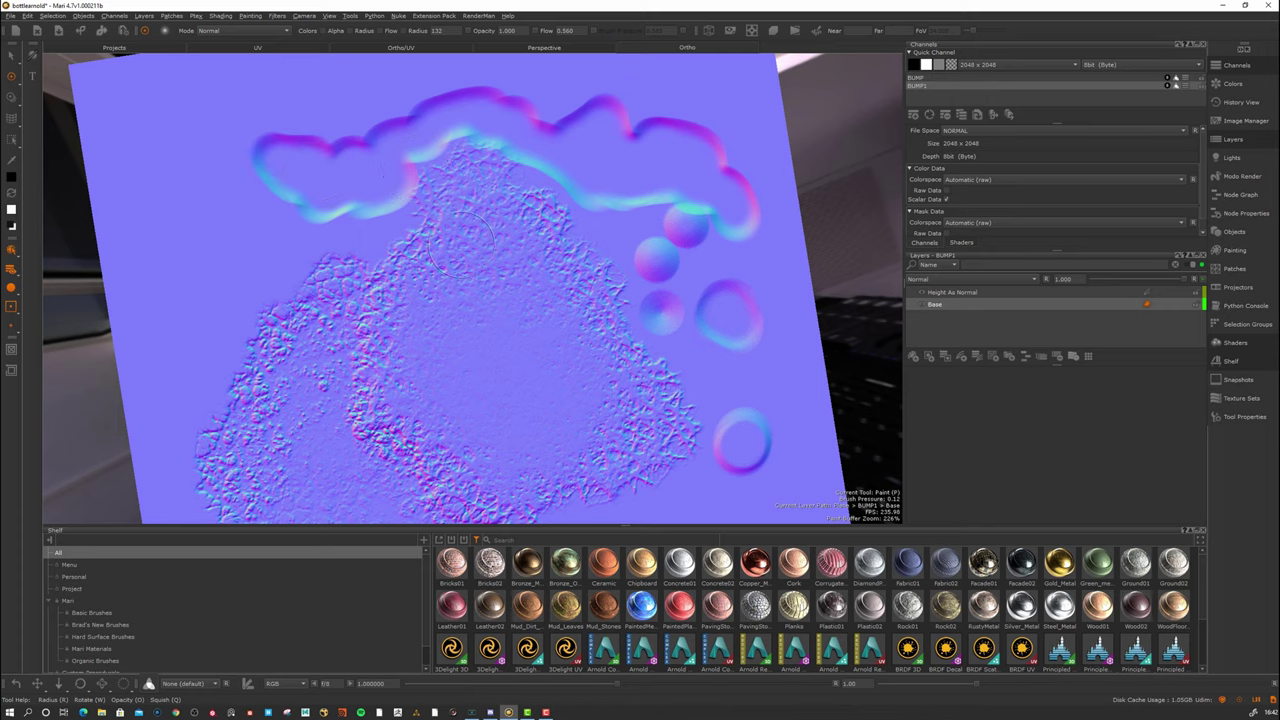
Examine the normal colors along the edges of the painted band and dabs on the plane.
mouse_move(507, 326)
alt+mouse_down()
mouse_move(484, 312)
mouse_move(523, 305)
mouse_move(519, 282)
alt+mouse_up()
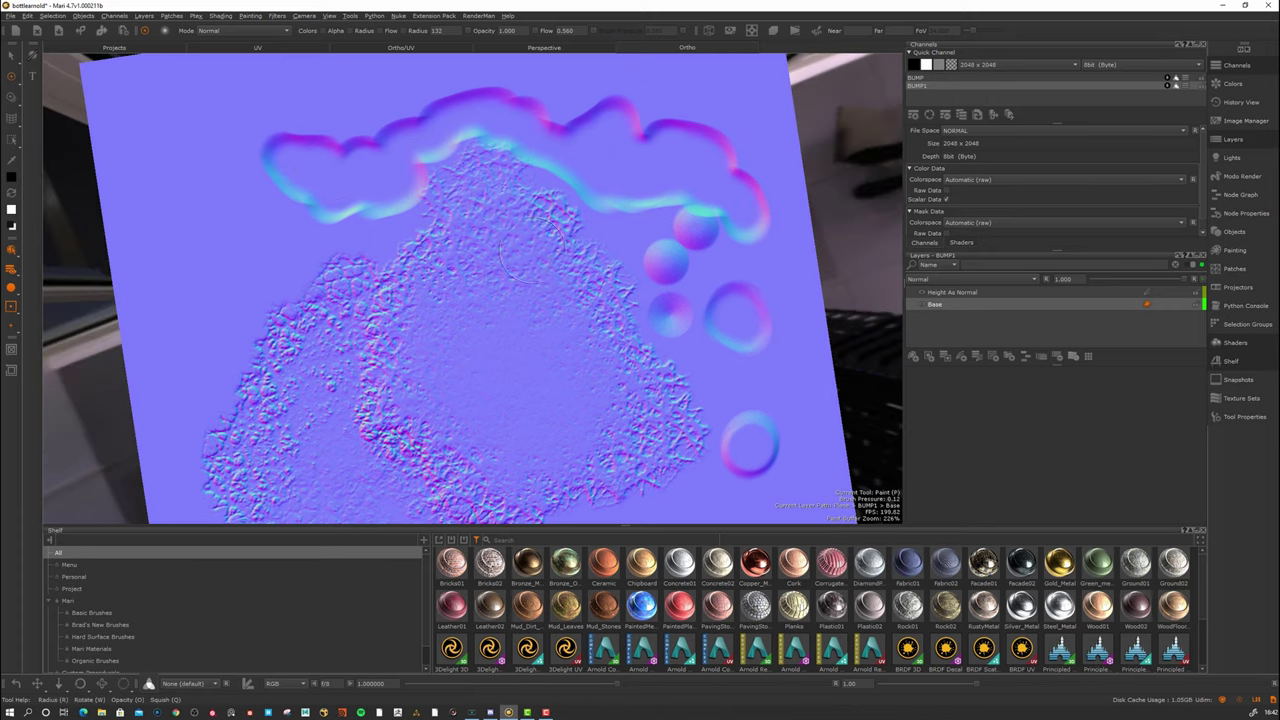
mouse_move(538, 223)
alt+mouse_down()
mouse_move(515, 245)
mouse_move(535, 270)
mouse_move(517, 264)
mouse_move(520, 294)
mouse_move(514, 216)
alt+mouse_up()
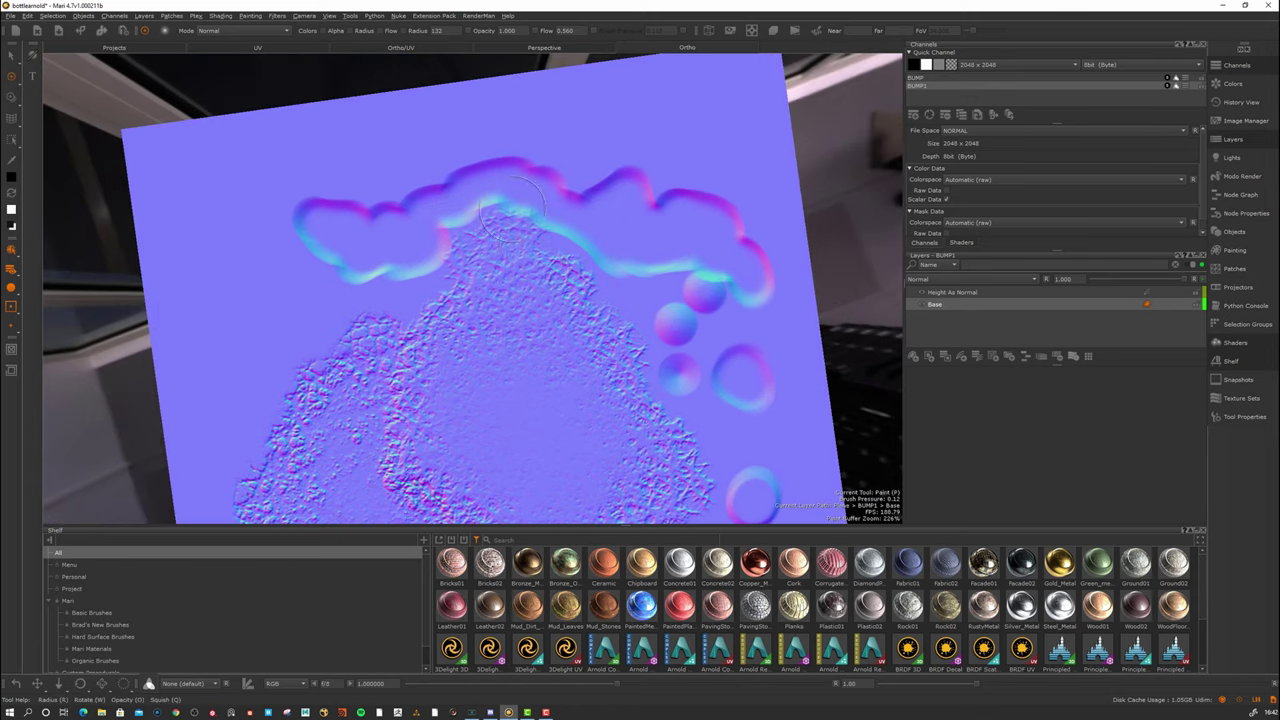
alt+middle_drag(510, 211, 519, 217)
alt+drag(520, 217, 535, 237)
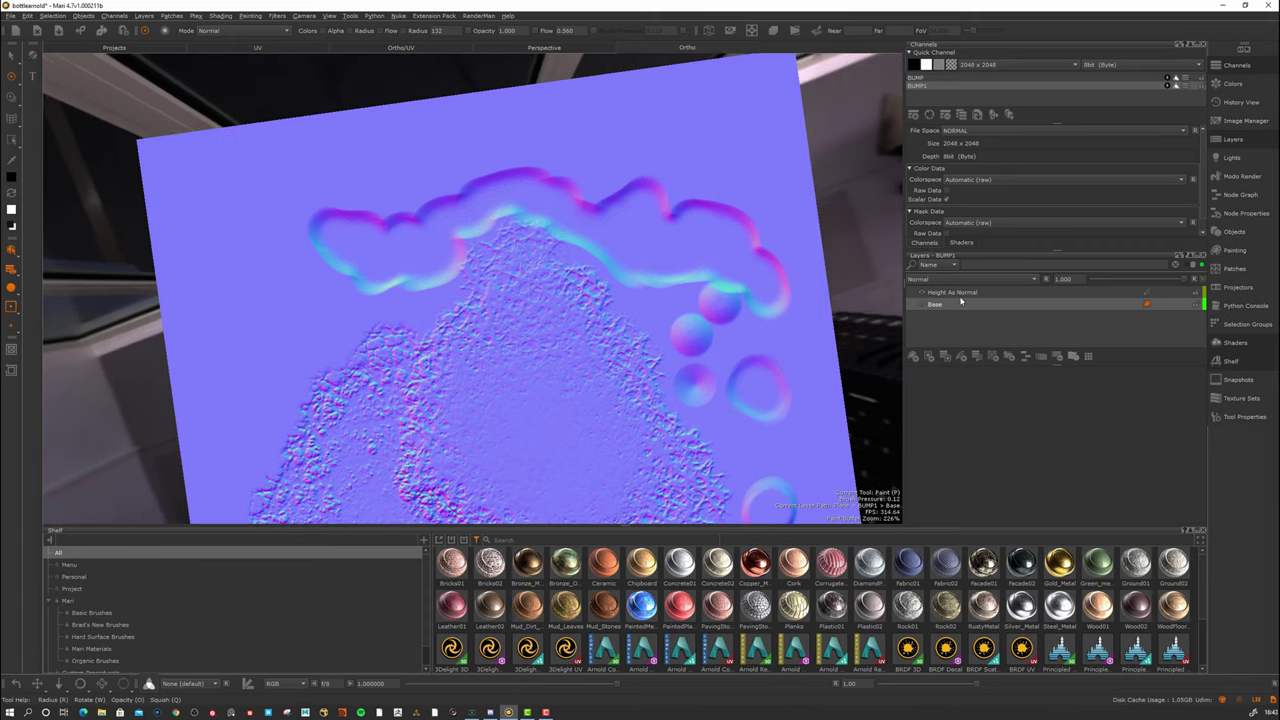
alt+drag(610, 308, 594, 320)
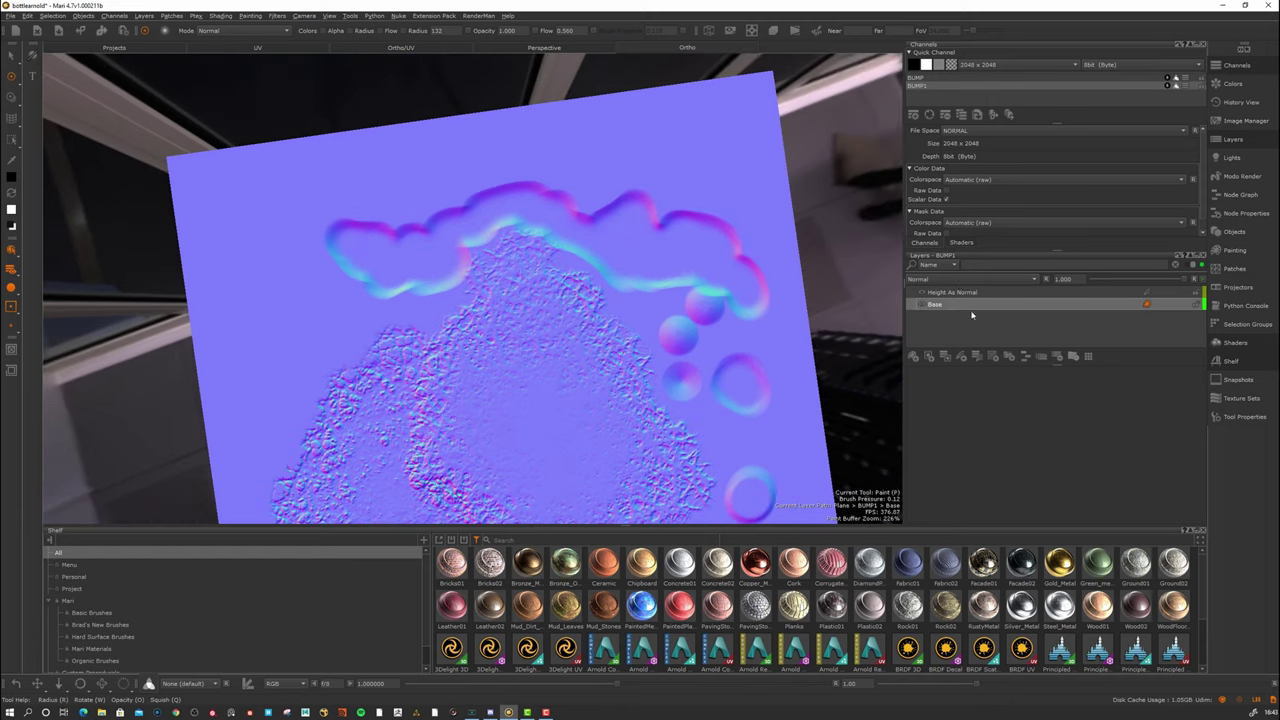
alt+right_drag(611, 343, 607, 322)
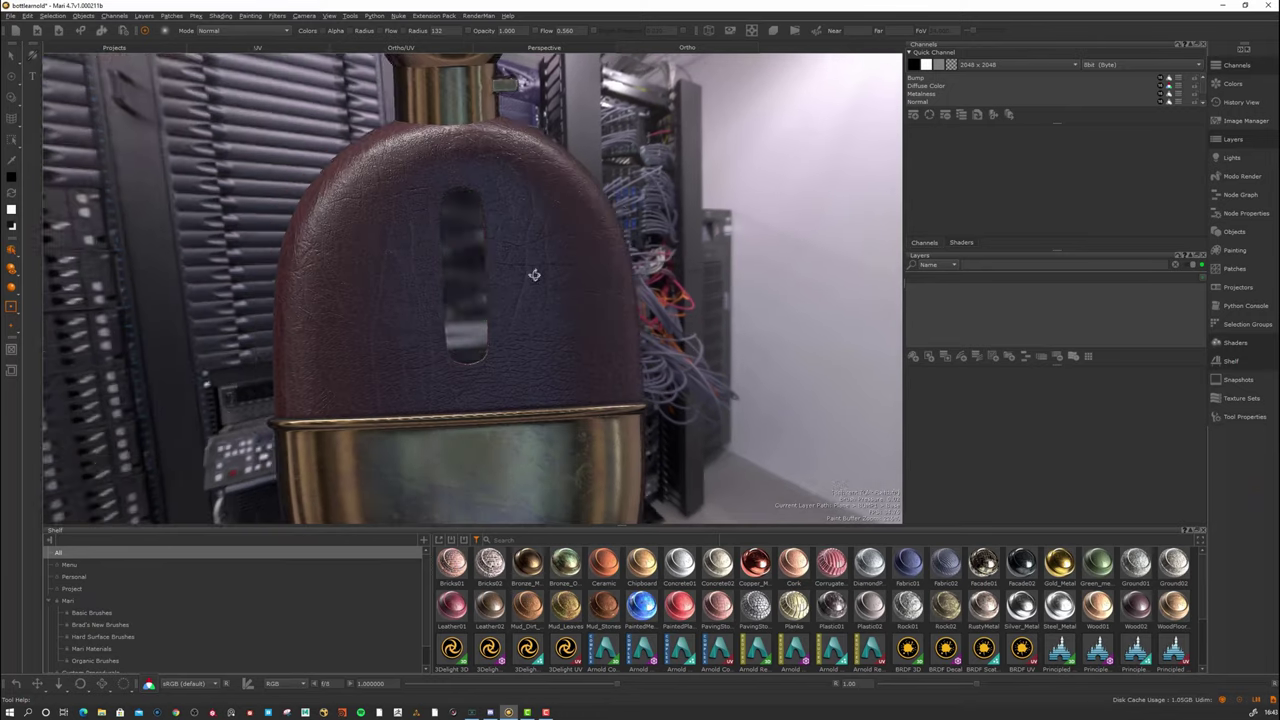
Examine the shaded bottle, comparing its leather body with the brass cap and base from several angles.
alt+drag(529, 420, 514, 424)
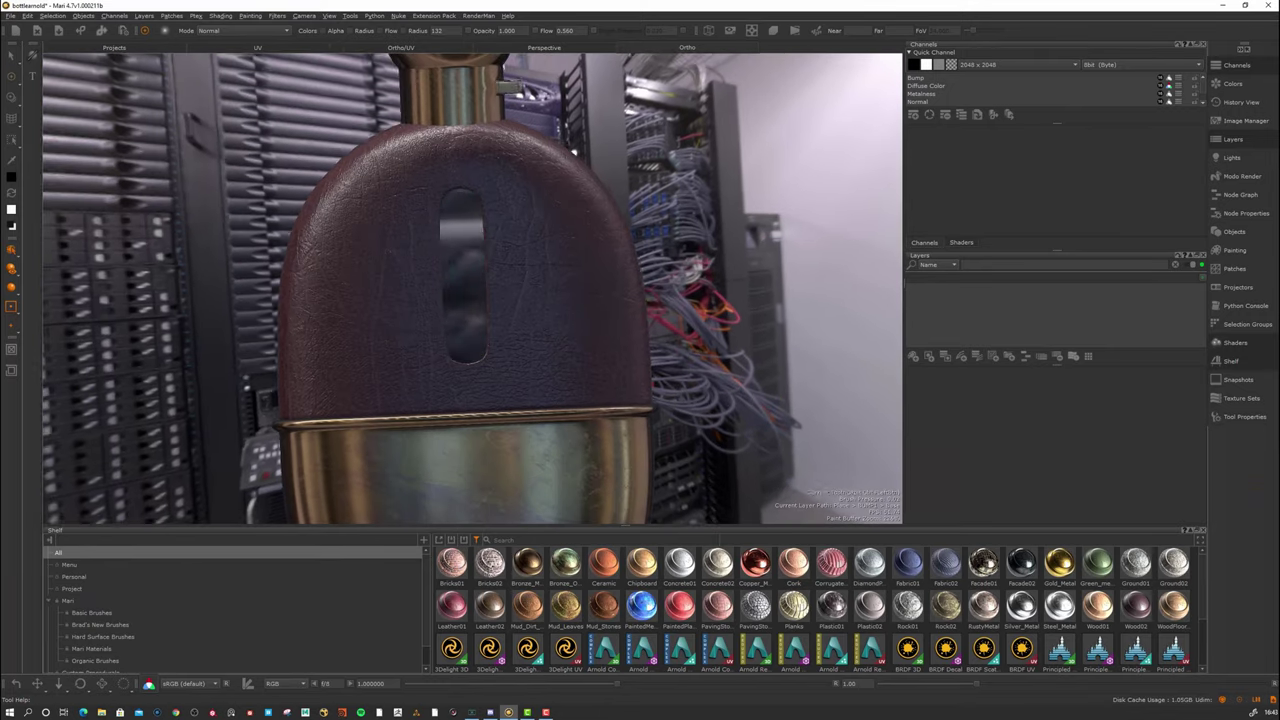
alt+right_drag(514, 424, 499, 420)
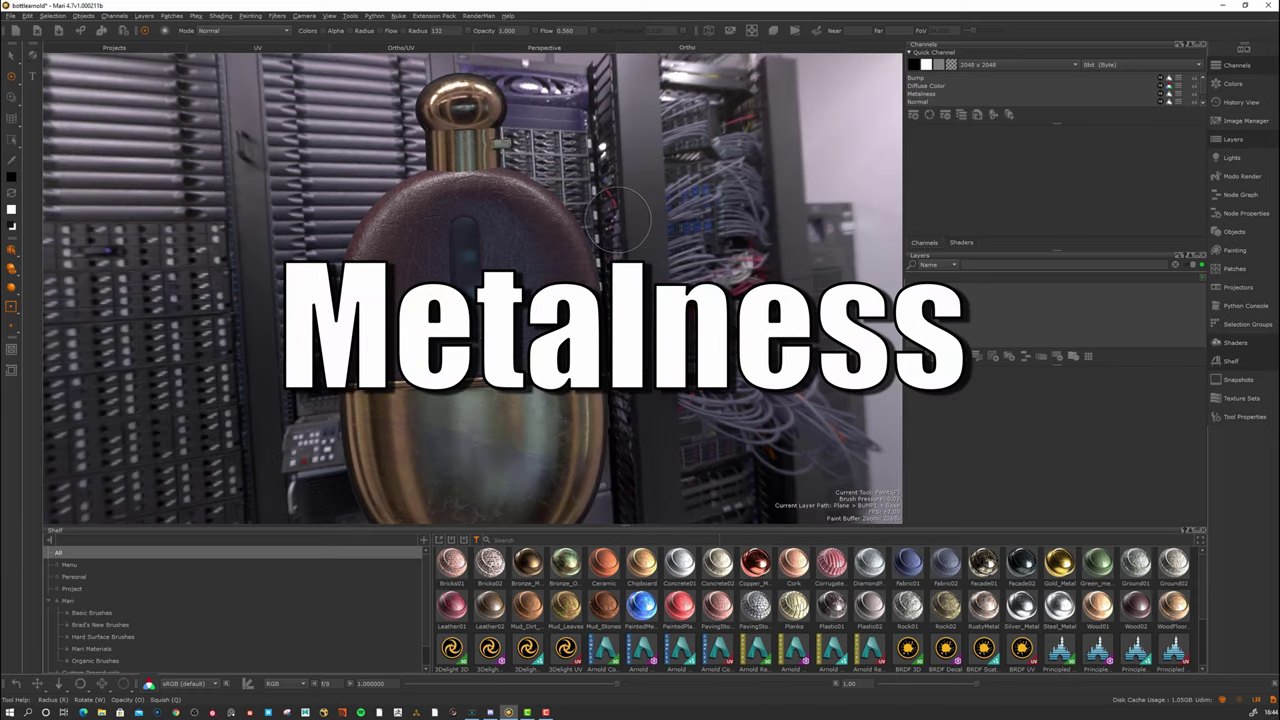
alt+right_drag(618, 218, 640, 214)
alt+drag(640, 214, 648, 203)
alt+middle_drag(650, 222, 669, 238)
alt+drag(664, 240, 660, 240)
alt+middle_drag(658, 238, 660, 241)
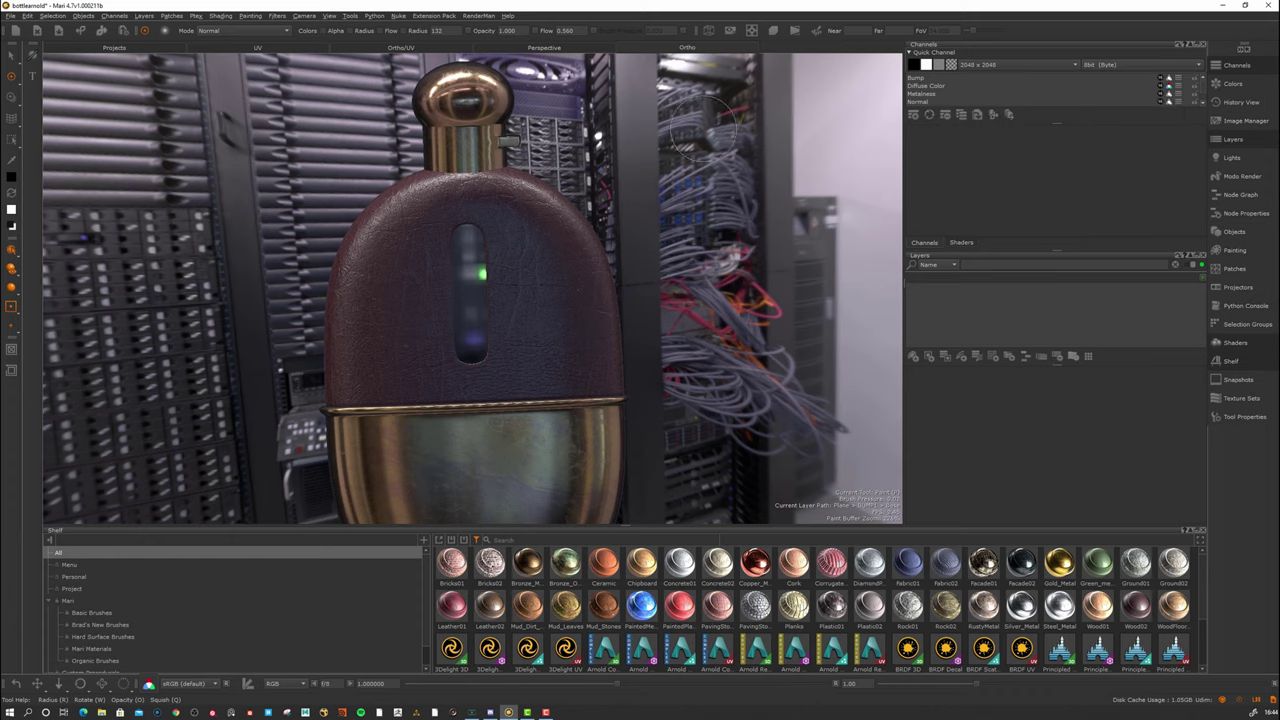
mouse_move(665, 208)
alt+mouse_down()
mouse_move(654, 206)
mouse_move(714, 185)
alt+mouse_up()
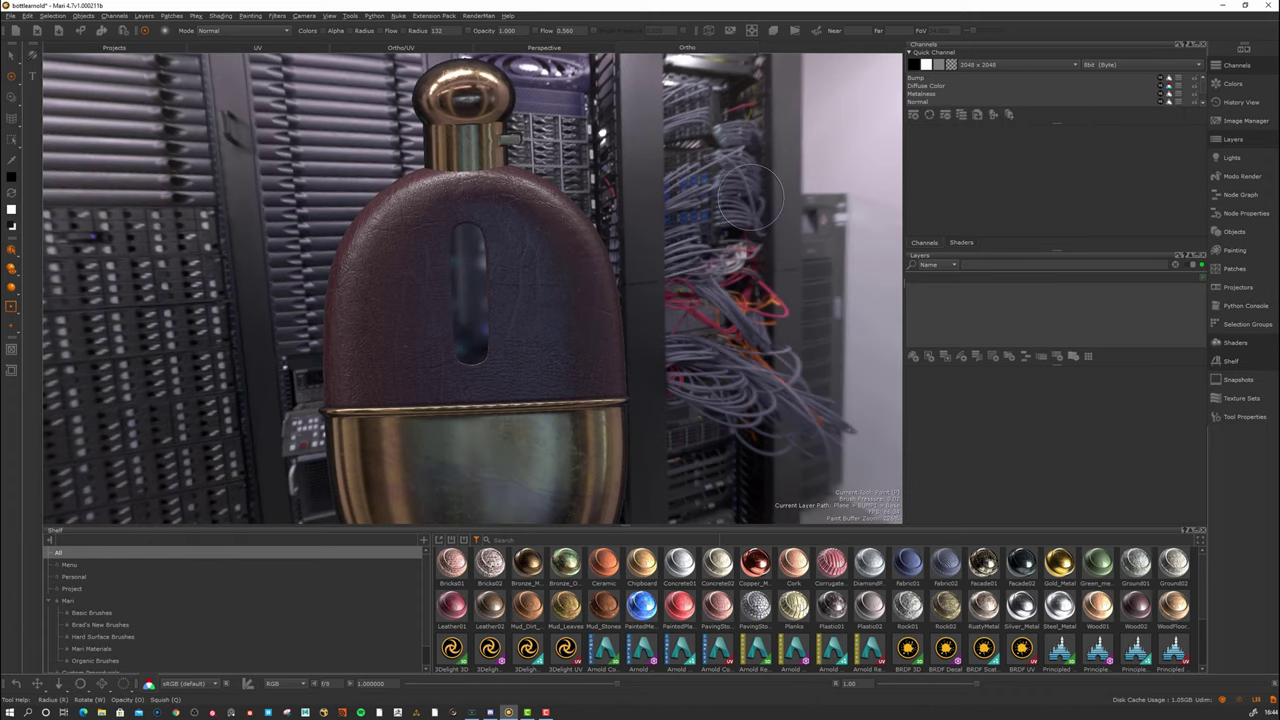
Display the bottle's Metalness channel on its own with the Current Channel shader and inspect its black and white areas.
key(n)
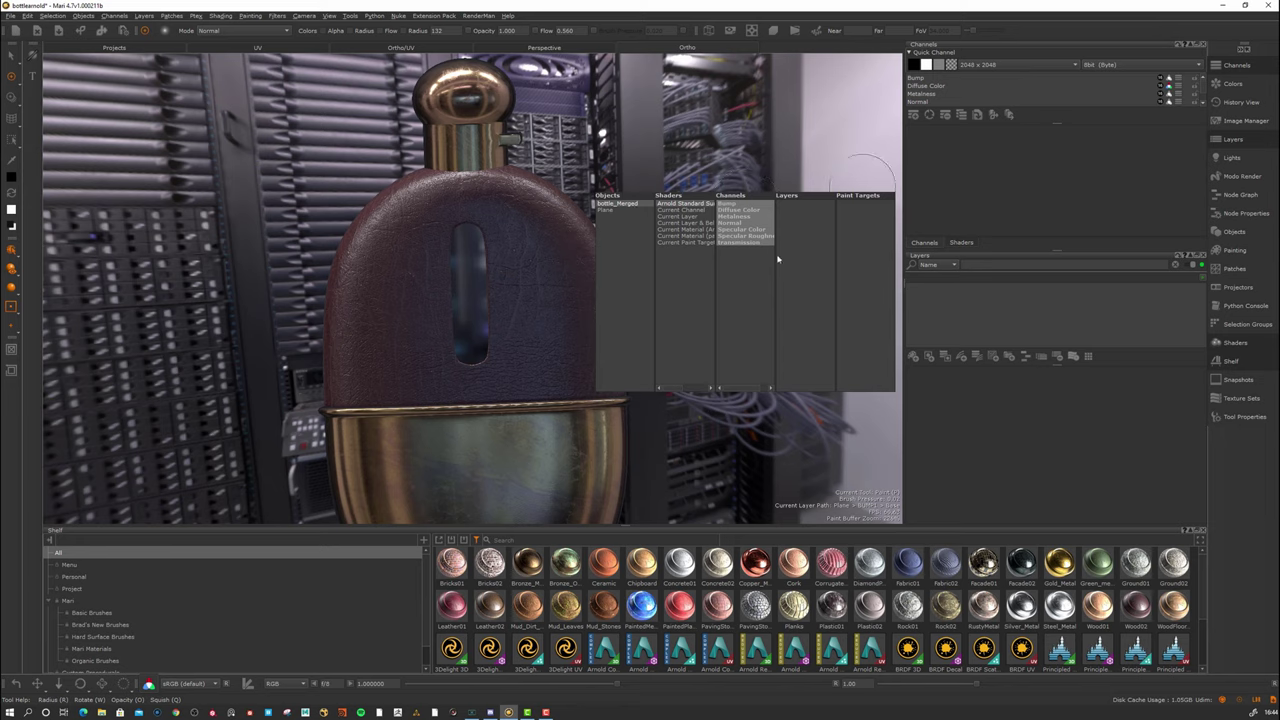
click(689, 211)
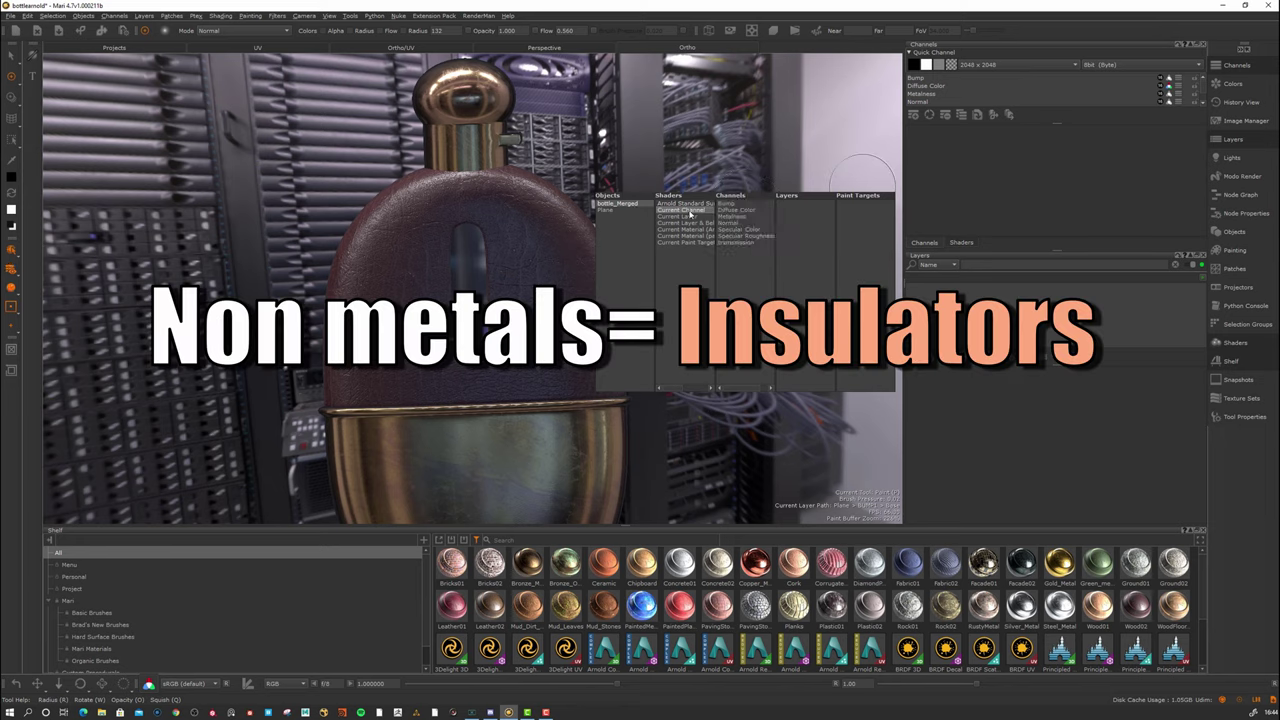
click(733, 217)
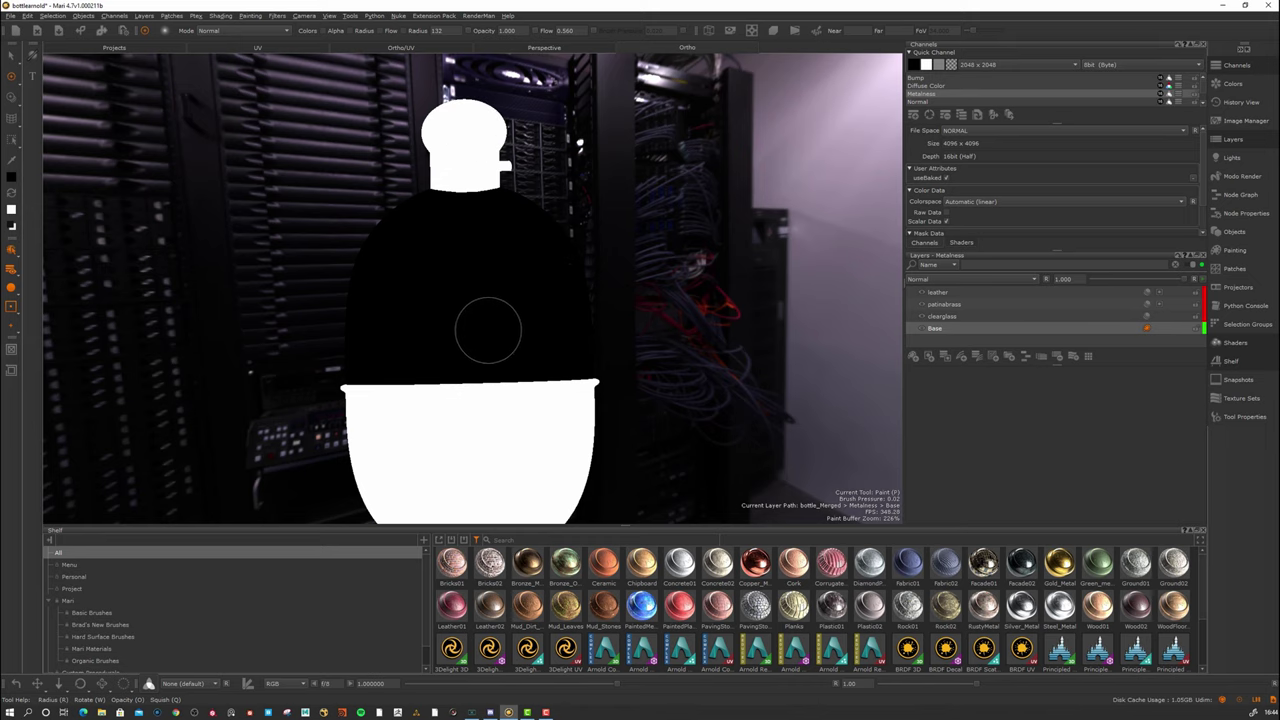
alt+right_drag(480, 329, 541, 292)
Return the bottle to the fully lit Arnold Standard Surface shader and look over its reflections.
key(j)
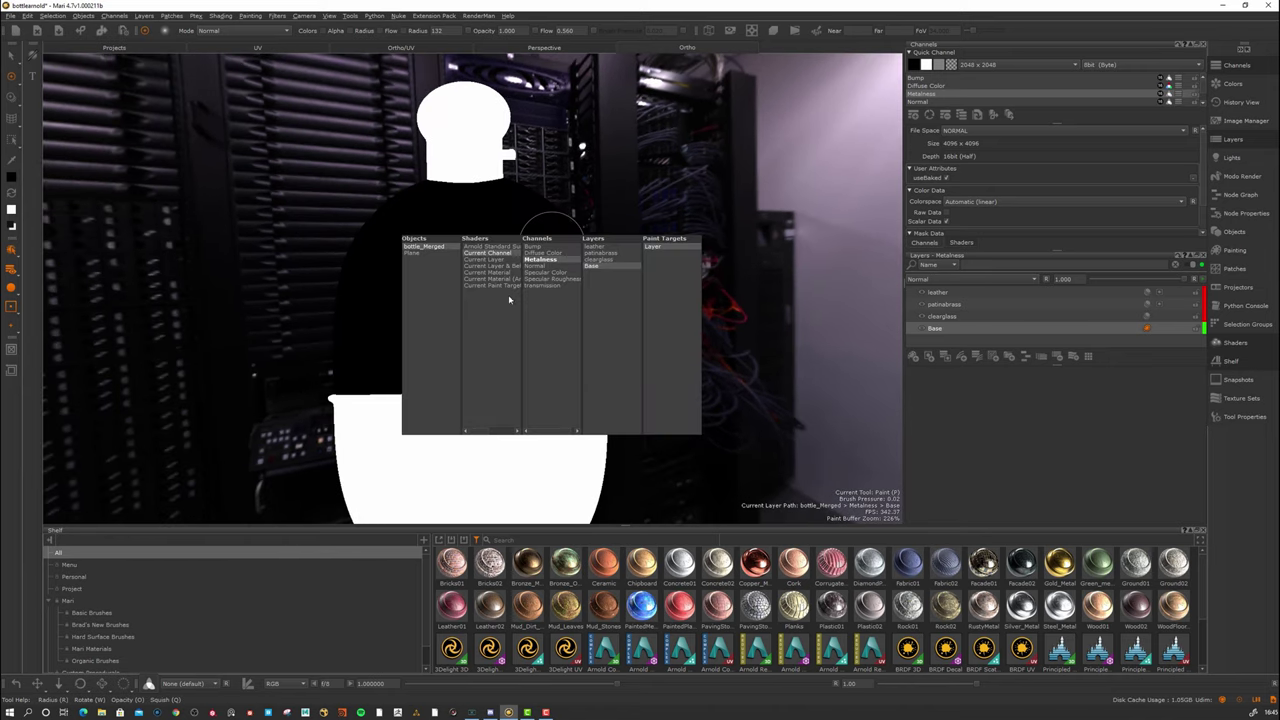
click(507, 287)
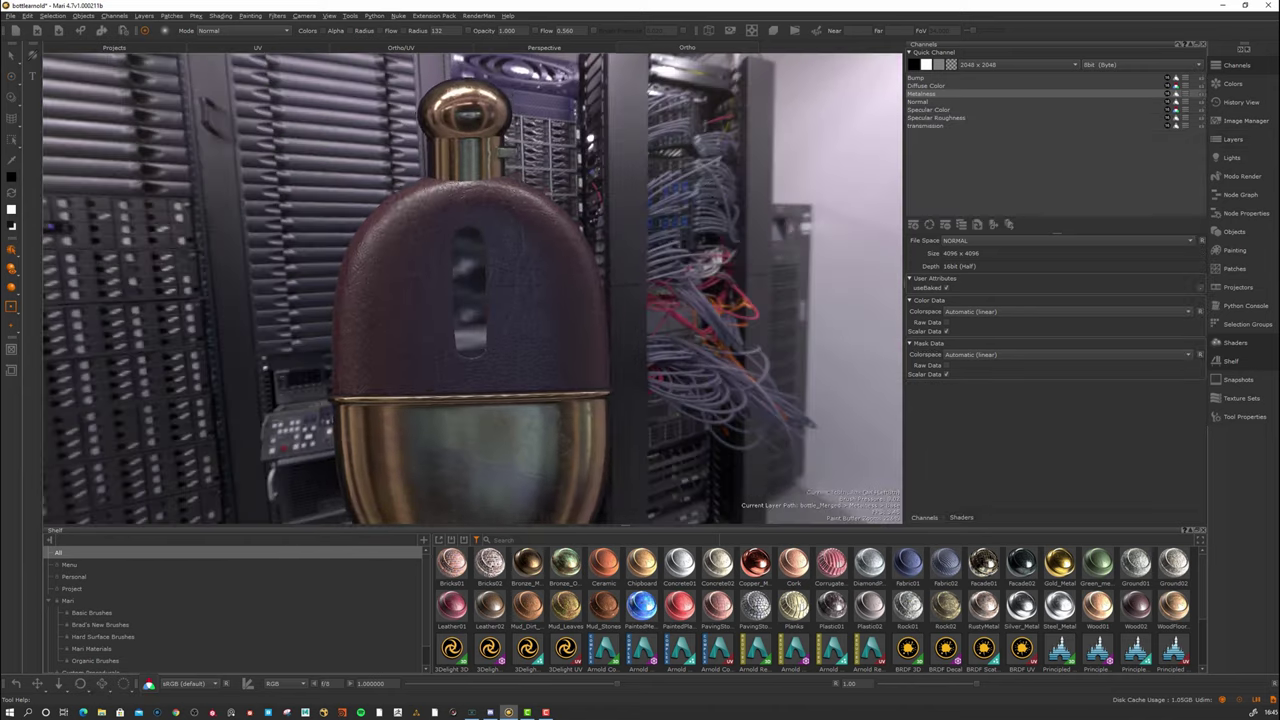
alt+right_drag(520, 290, 530, 285)
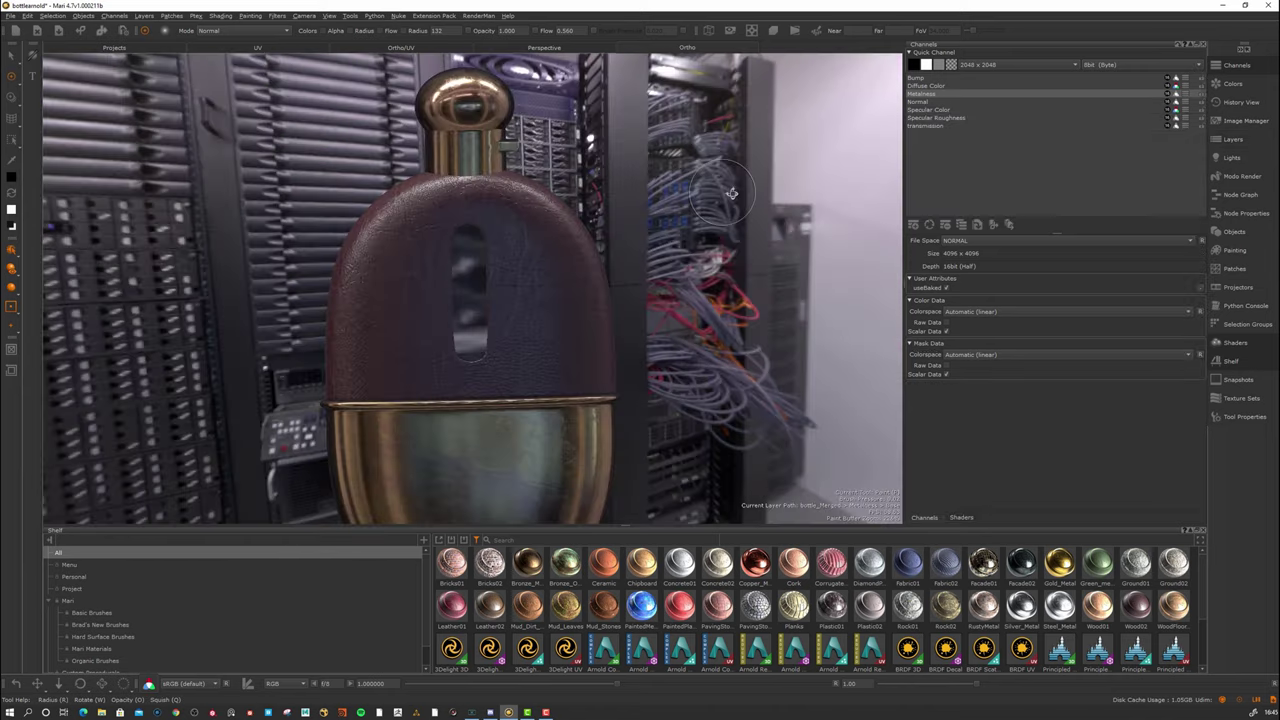
alt+drag(530, 285, 550, 295)
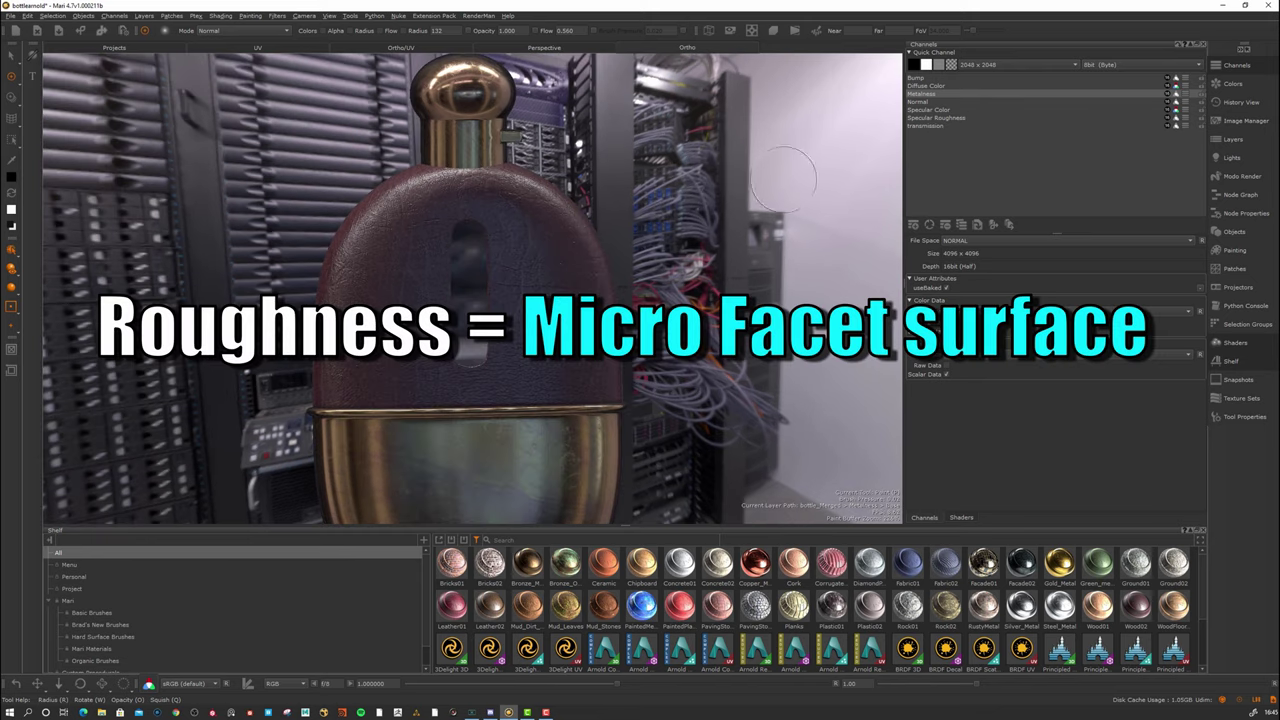
alt+drag(704, 224, 696, 234)
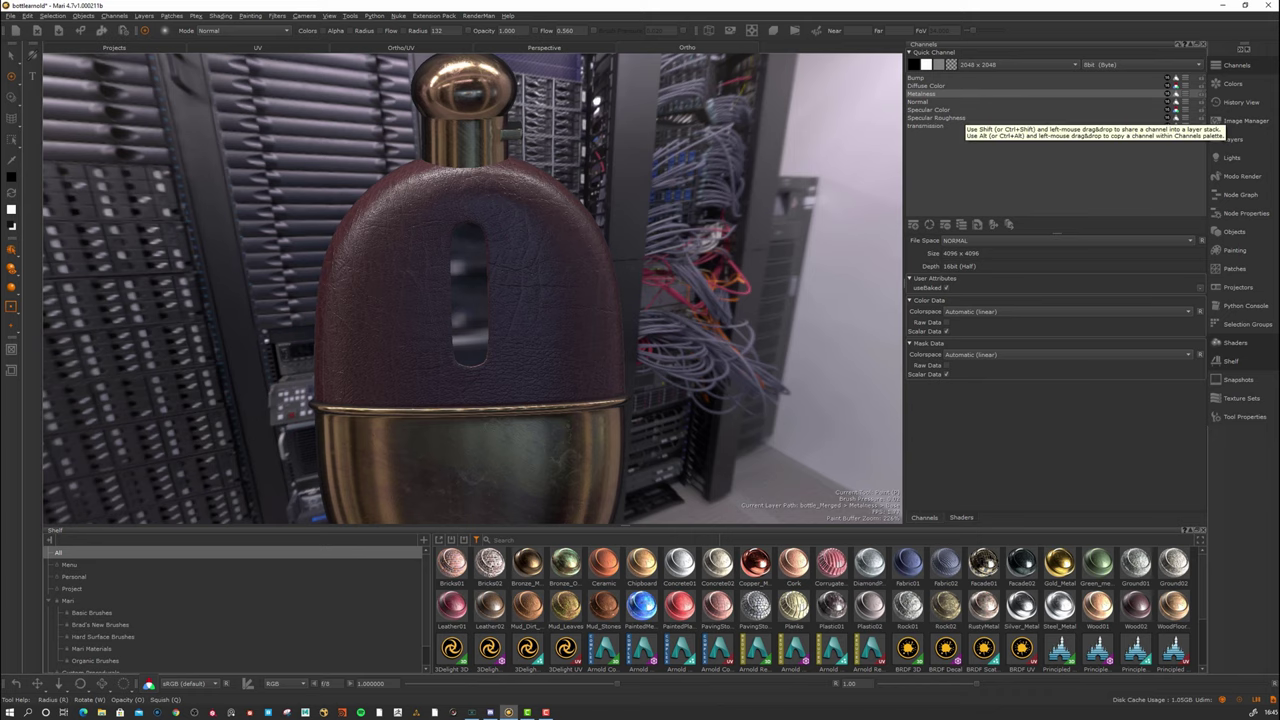
Examine the roughness variation, fine brushed scratches and patina on the bottle's brass base up close.
alt+middle_drag(735, 237, 742, 172)
alt+right_drag(660, 230, 704, 250)
alt+drag(640, 250, 672, 256)
mouse_move(543, 305)
alt+mouse_down()
mouse_move(569, 302)
mouse_move(414, 294)
mouse_move(560, 300)
mouse_move(471, 286)
mouse_move(556, 275)
mouse_move(500, 250)
mouse_move(390, 135)
alt+mouse_up()
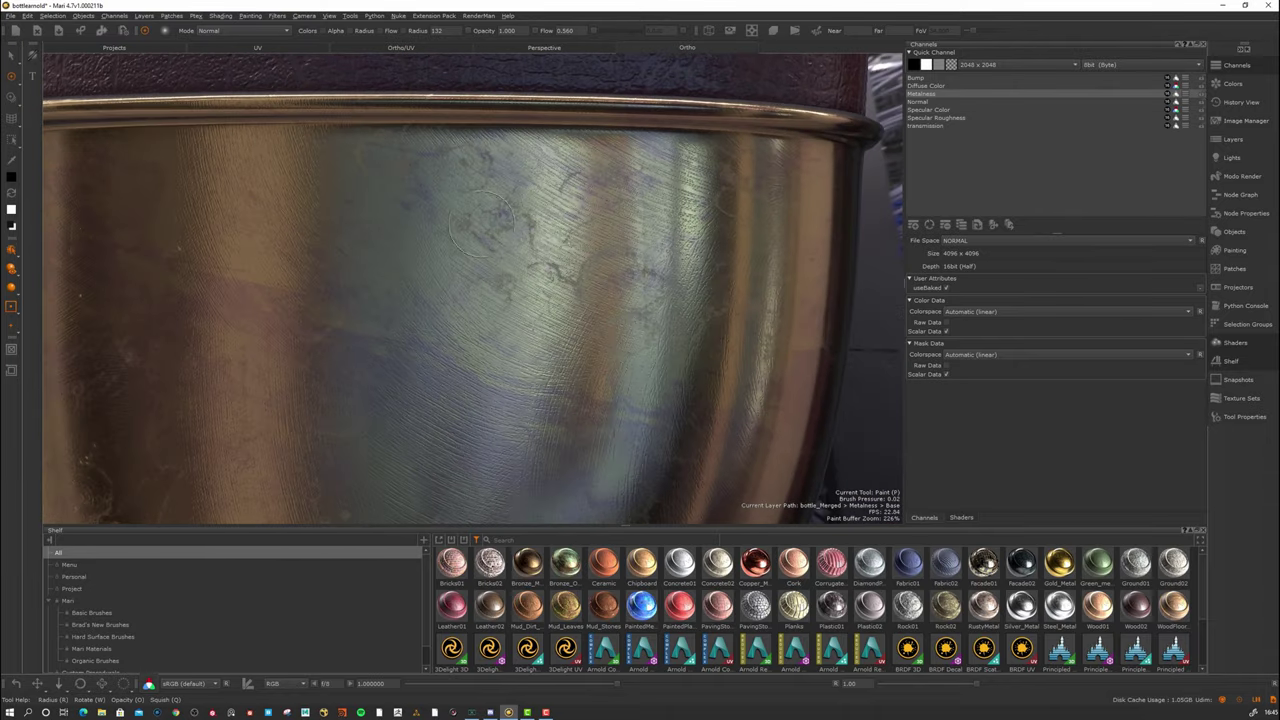
alt+drag(653, 316, 515, 316)
alt+right_drag(515, 316, 575, 320)
mouse_move(575, 320)
alt+mouse_down()
mouse_move(477, 329)
mouse_move(551, 324)
mouse_move(507, 315)
mouse_move(519, 317)
alt+mouse_up()
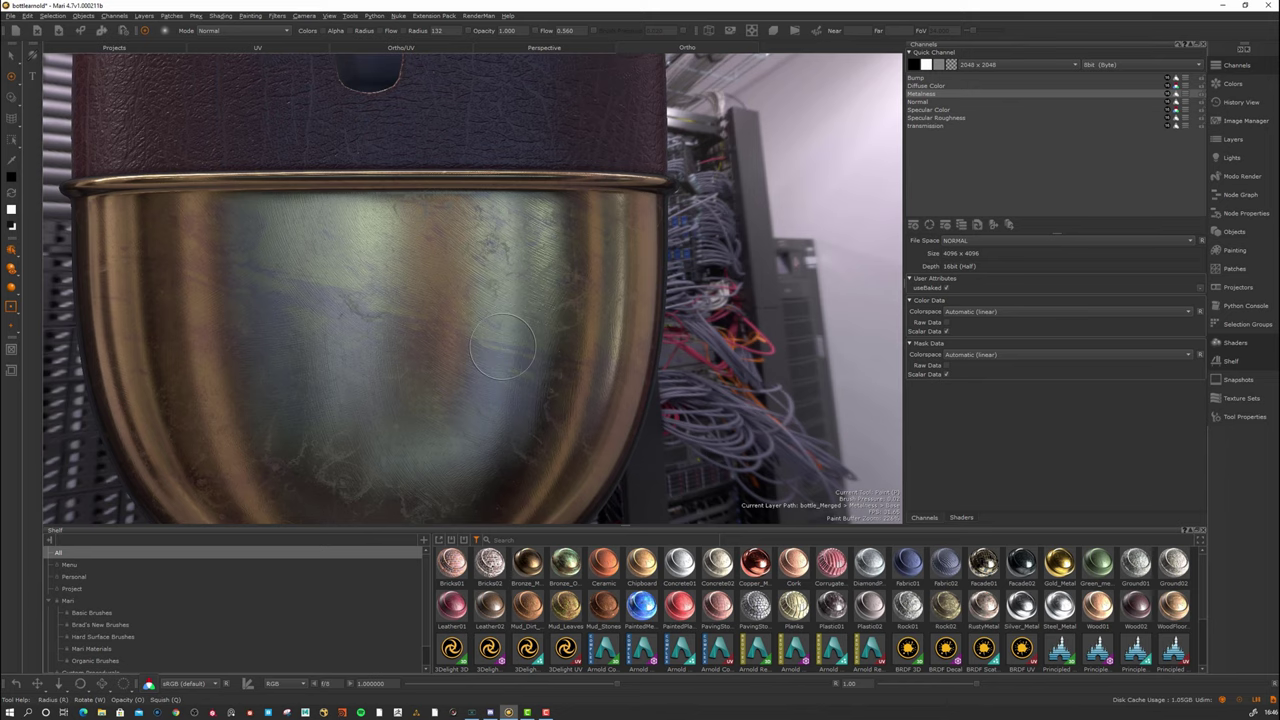
Display the bottle's Specular Roughness channel on its own and inspect the scratches and patina in the base's map.
alt+drag(502, 346, 581, 316)
click(936, 117)
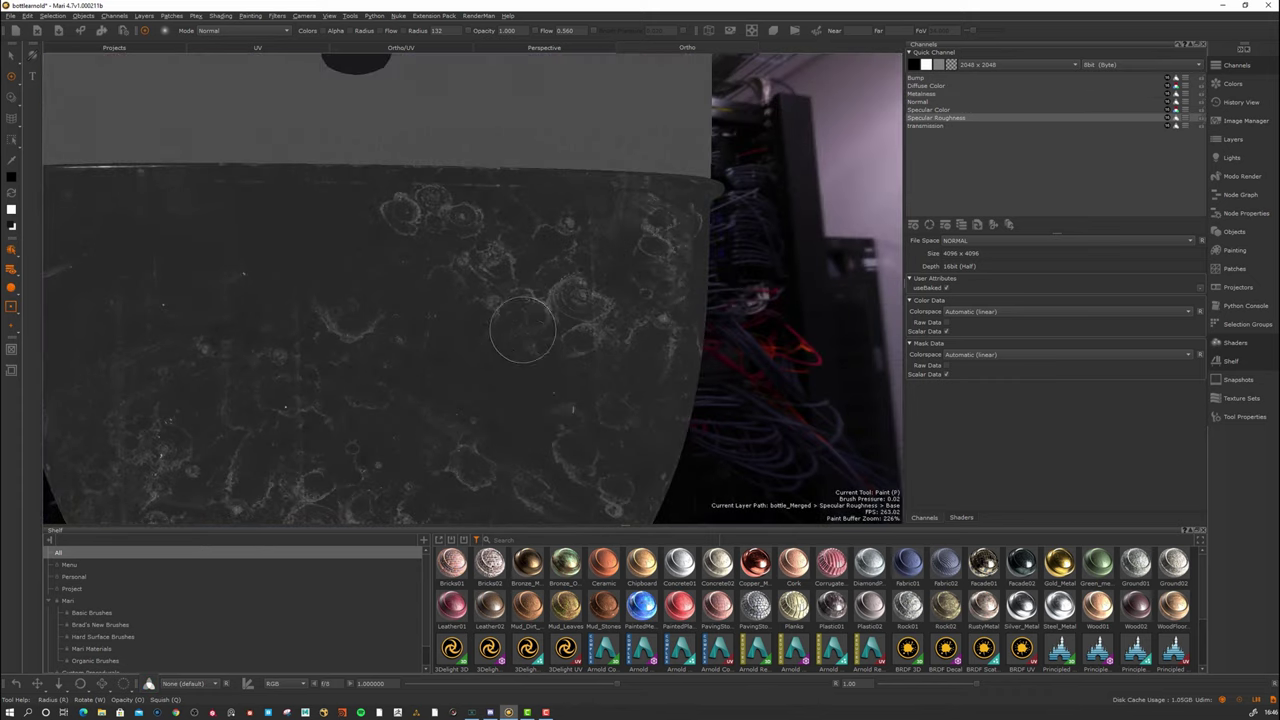
alt+drag(526, 350, 469, 407)
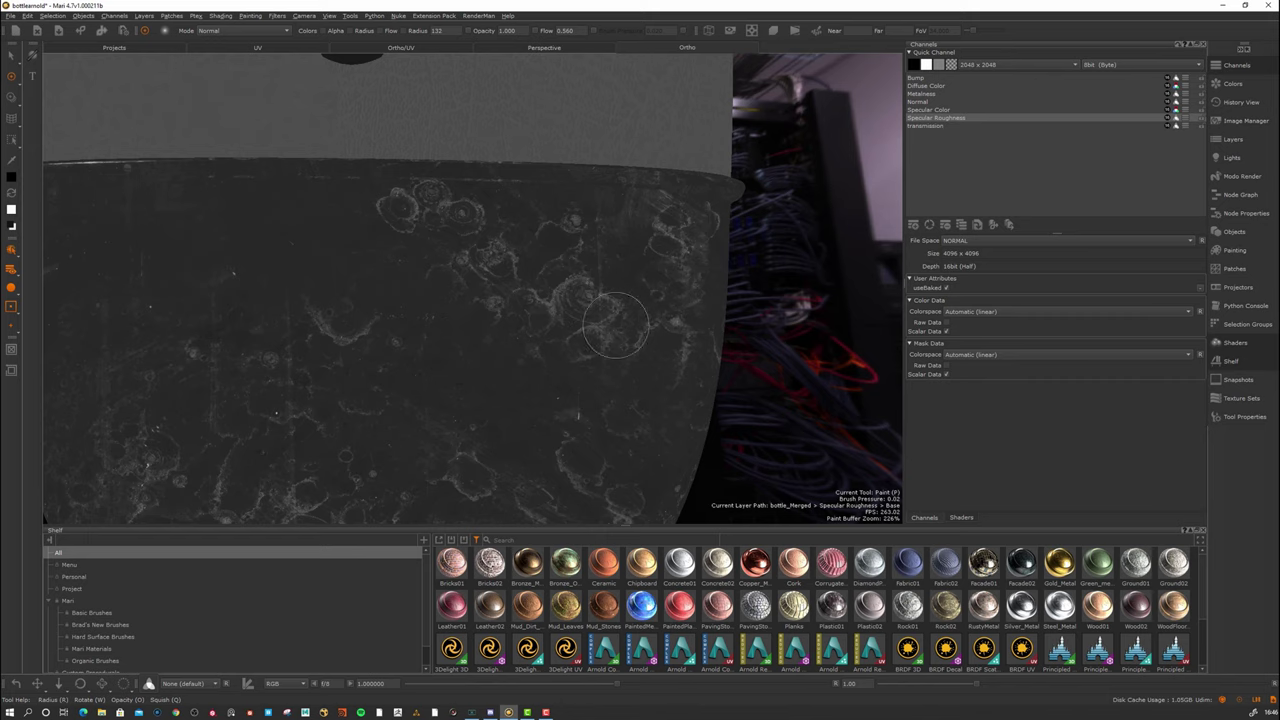
alt+drag(565, 305, 598, 318)
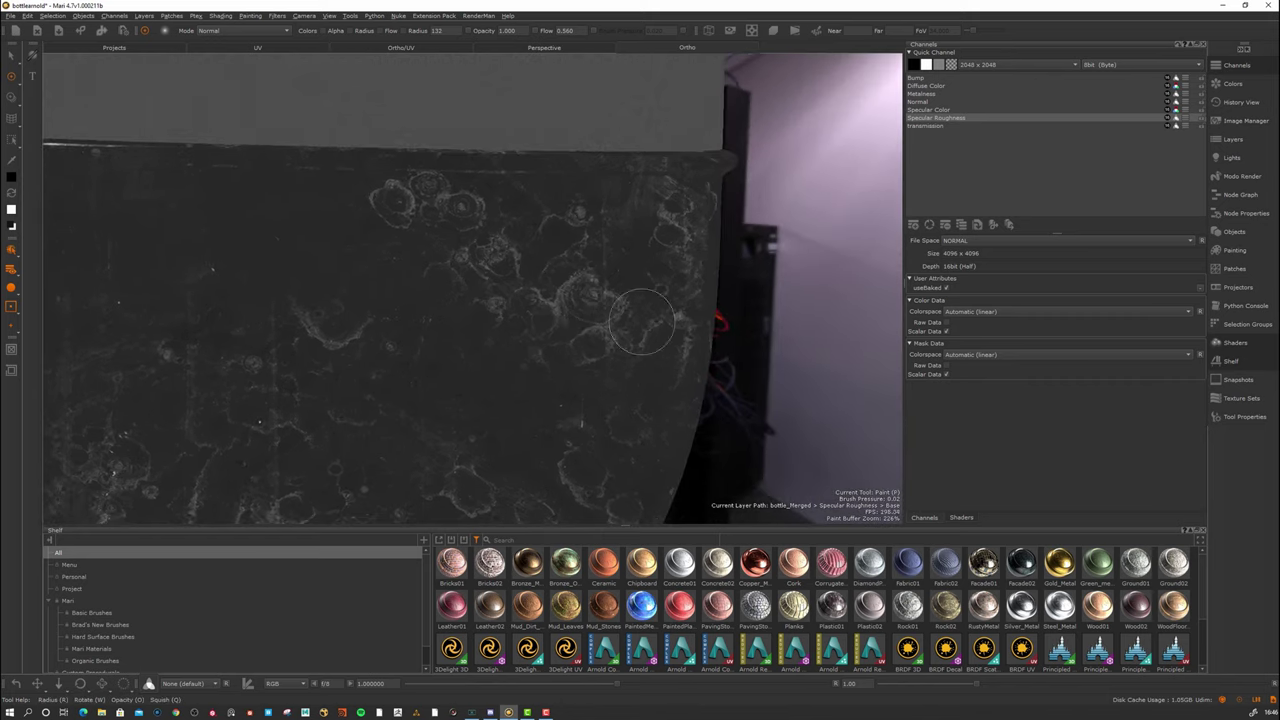
mouse_move(492, 320)
alt+mouse_down()
mouse_move(523, 286)
mouse_move(511, 300)
mouse_move(498, 278)
alt+mouse_up()
Examine the Specular Roughness map on the leather body, the glass window and the cap from close up and further away.
alt+middle_drag(472, 170, 517, 331)
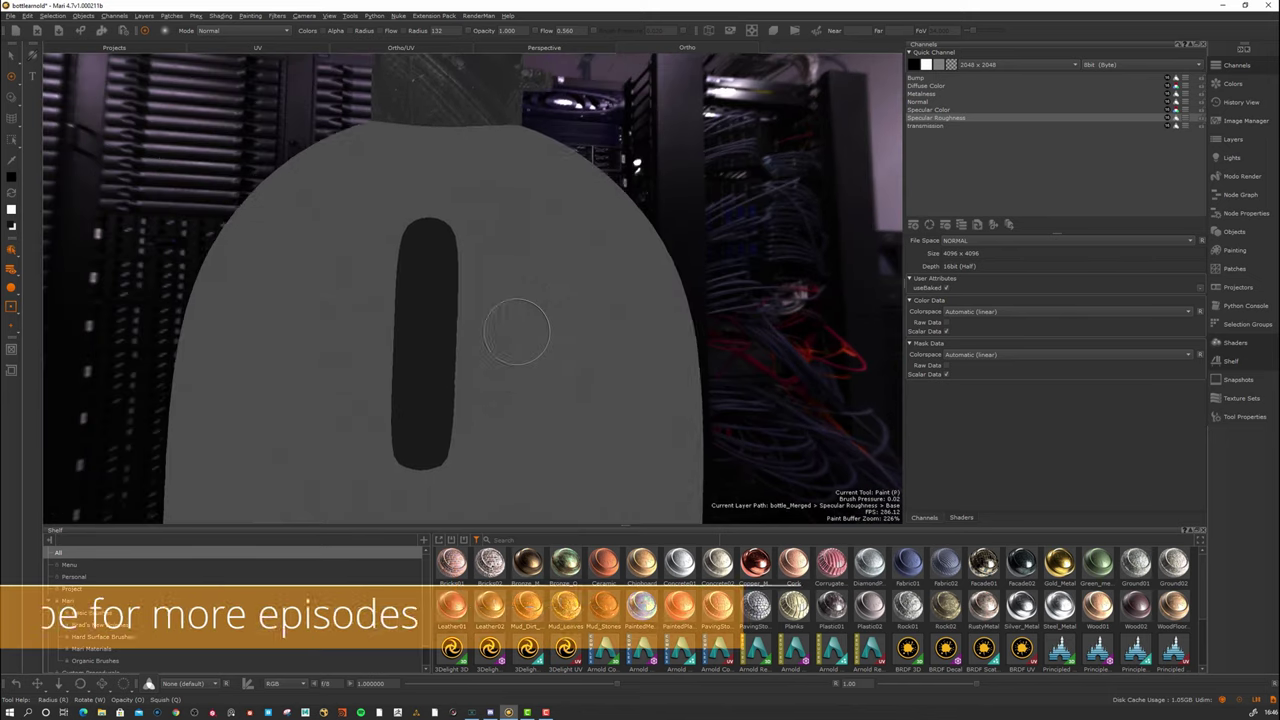
alt+drag(517, 331, 520, 346)
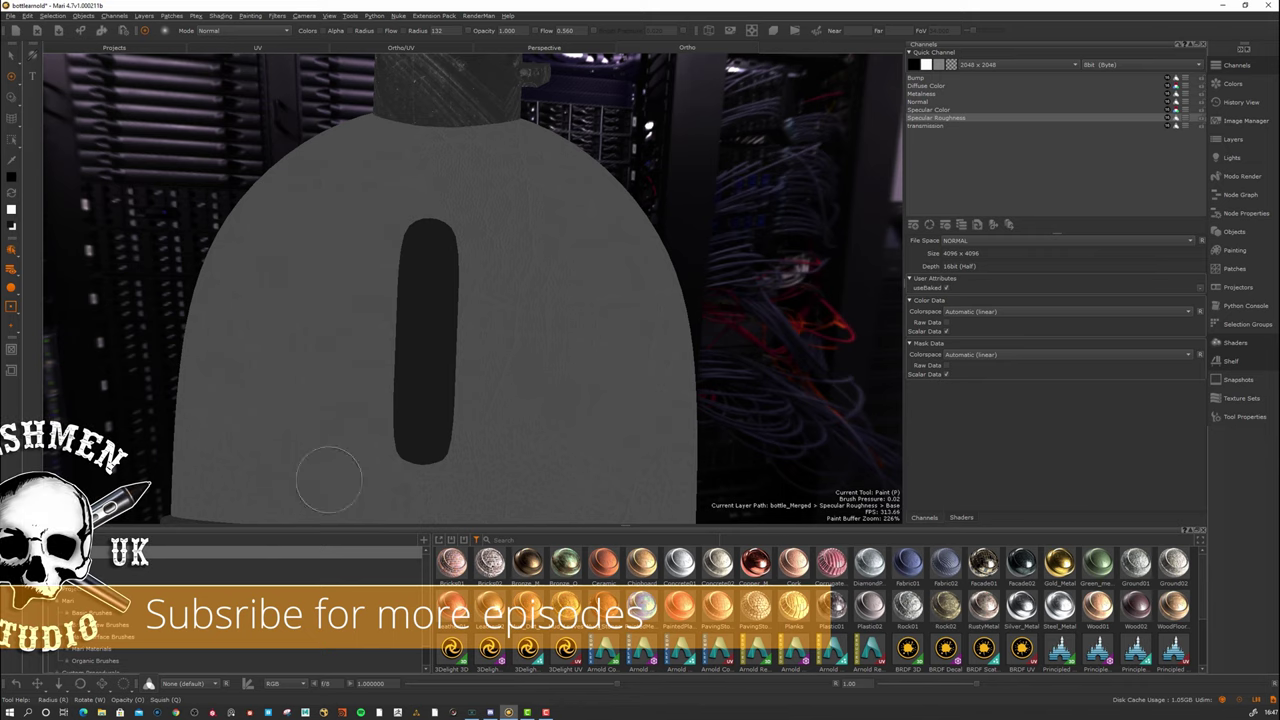
alt+middle_drag(531, 354, 415, 297)
alt+right_drag(415, 297, 450, 314)
alt+drag(450, 314, 466, 317)
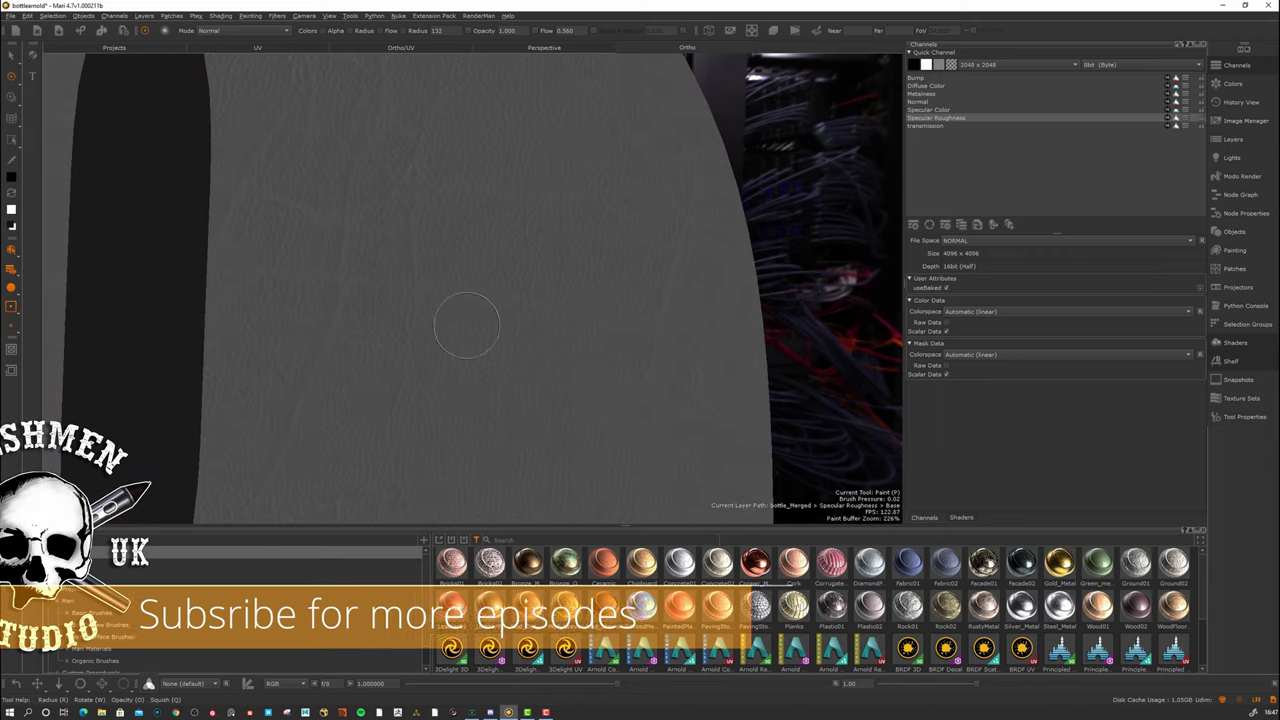
scroll(554, 337, down, 4)
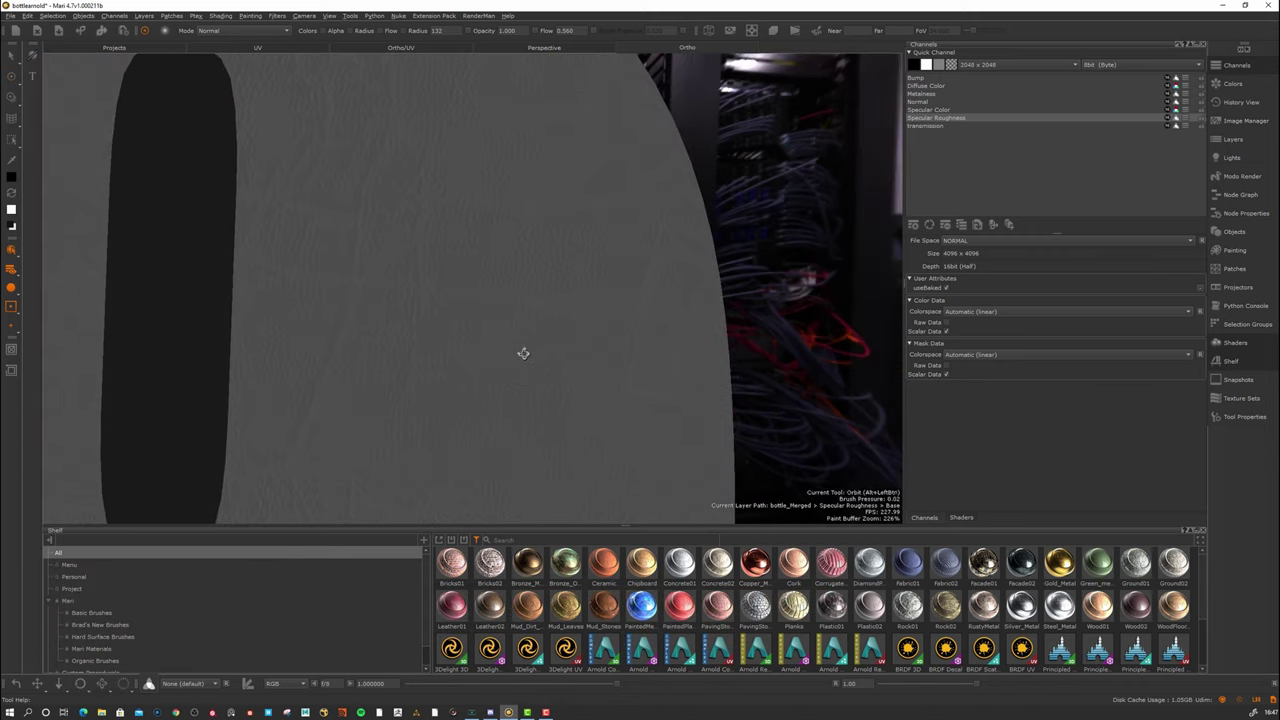
alt+right_drag(559, 363, 515, 299)
alt+middle_drag(515, 299, 626, 286)
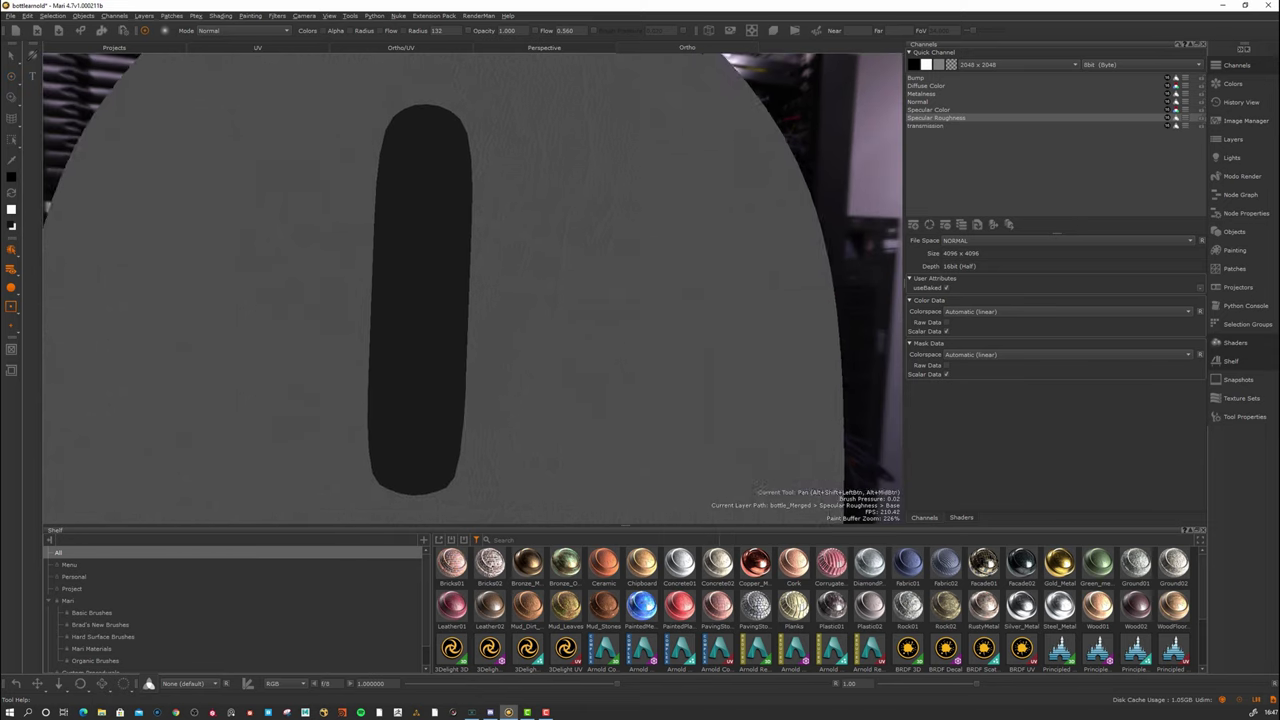
alt+right_drag(626, 286, 614, 310)
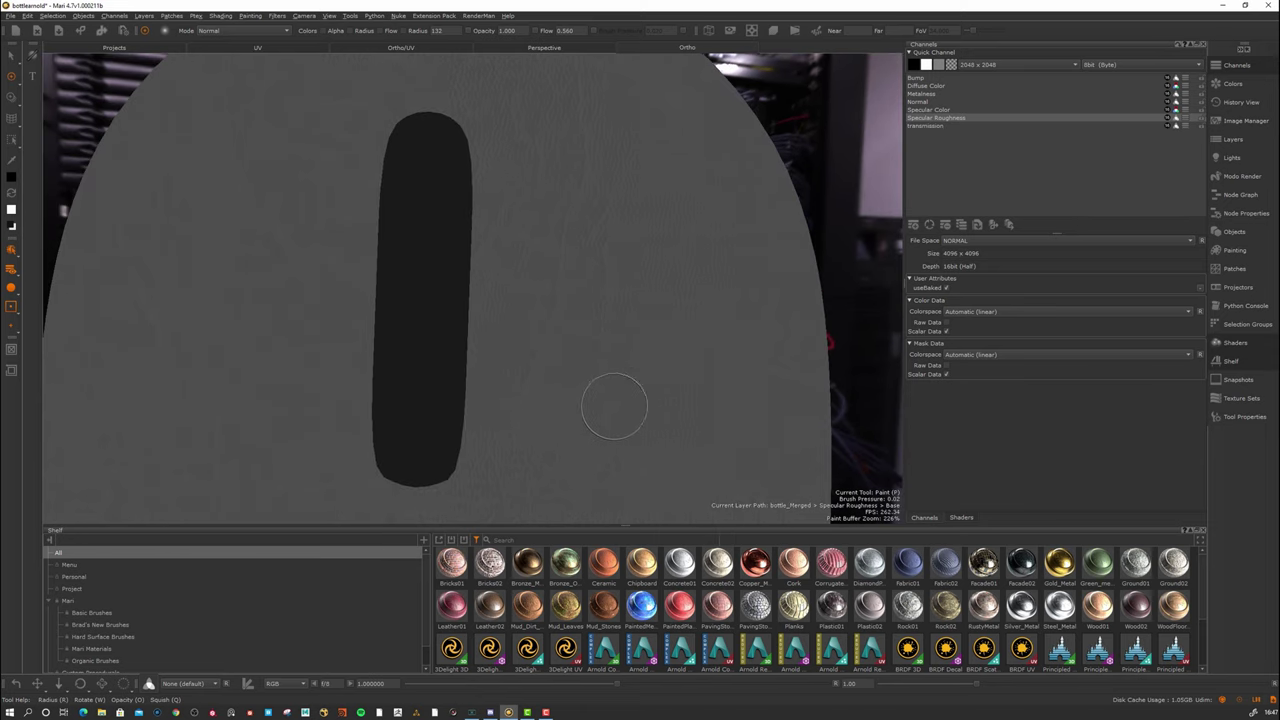
mouse_move(576, 399)
alt+mouse_down()
mouse_move(608, 351)
mouse_move(612, 374)
mouse_move(623, 371)
mouse_move(603, 366)
mouse_move(630, 288)
mouse_move(623, 301)
mouse_move(531, 304)
mouse_move(509, 251)
mouse_move(520, 297)
mouse_move(503, 300)
mouse_move(529, 329)
alt+mouse_up()
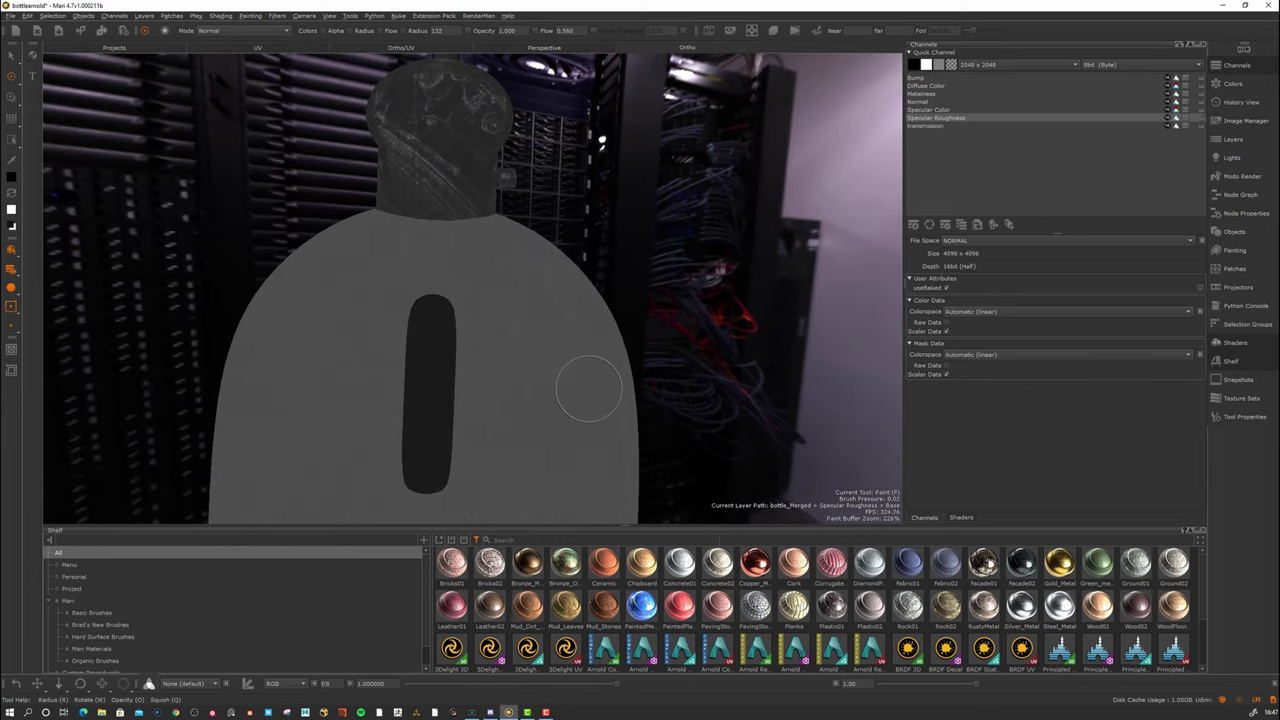
alt+drag(589, 389, 583, 383)
alt+right_drag(583, 383, 721, 328)
alt+drag(721, 328, 737, 288)
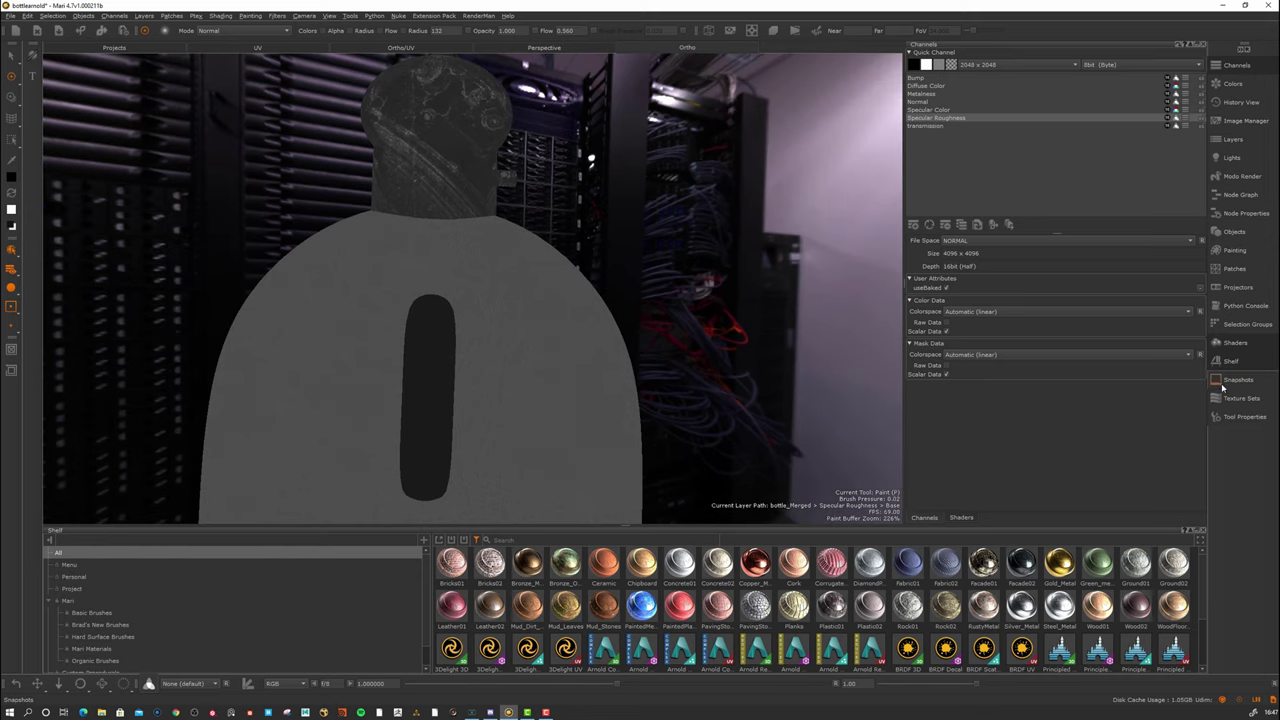
Switch the bottle's display from the Current Channel shader back to the lit Arnold Standard Surface shader.
click(1236, 343)
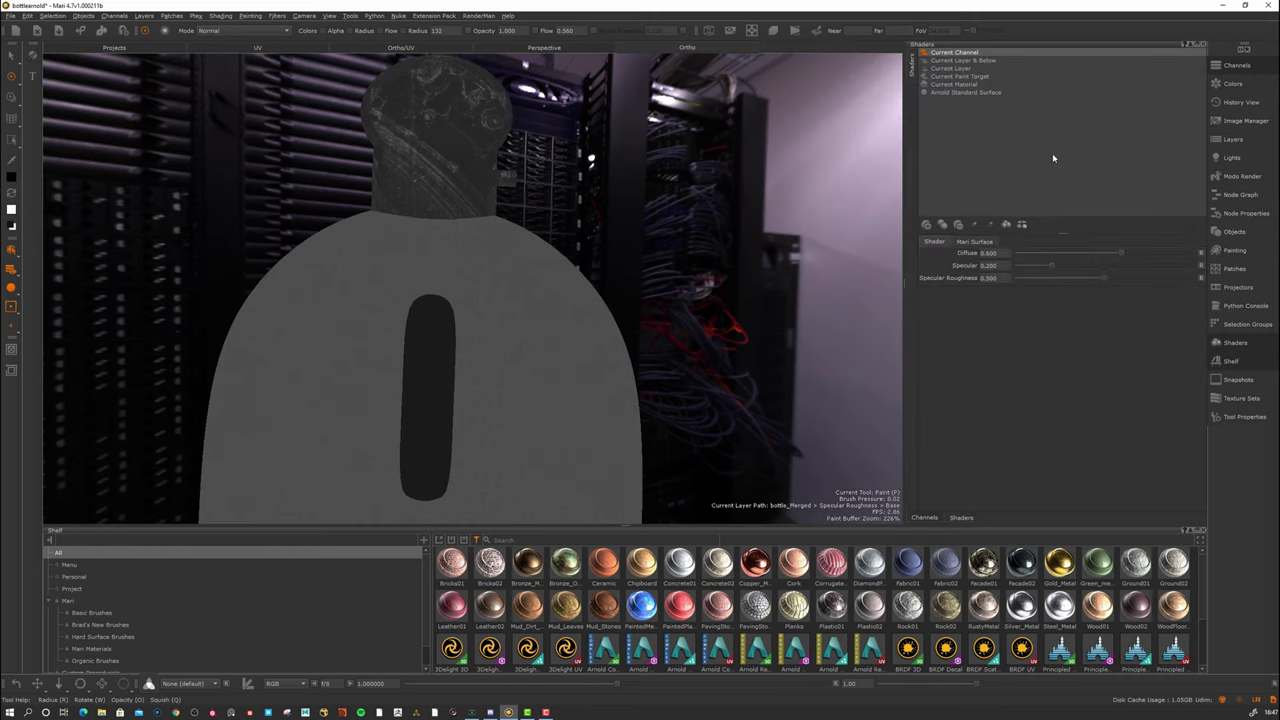
alt+drag(745, 265, 732, 267)
key(j)
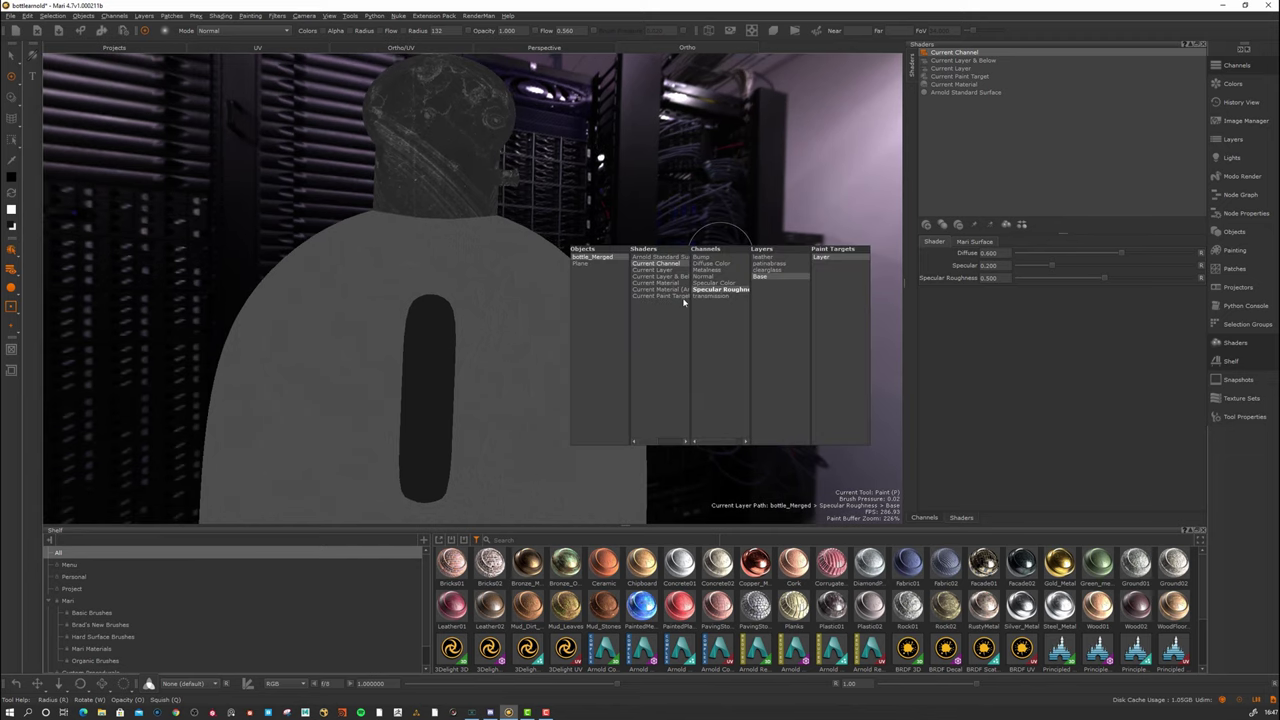
click(705, 195)
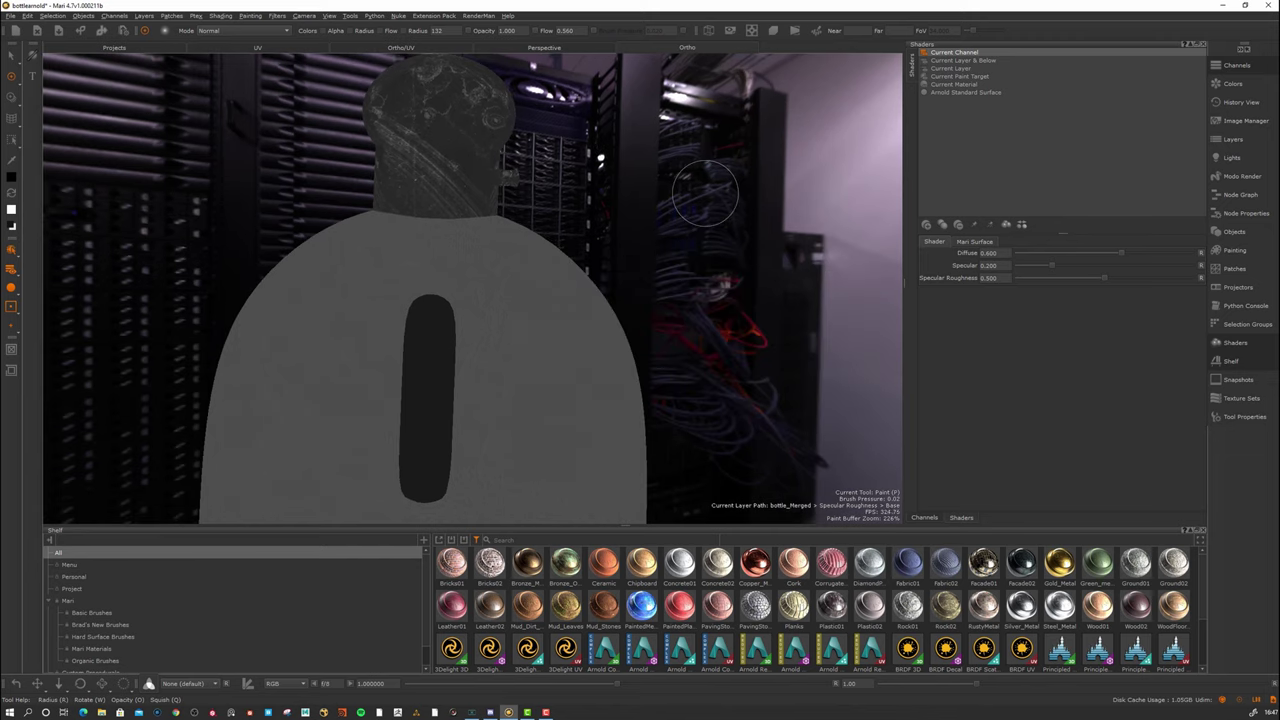
key(Tab)
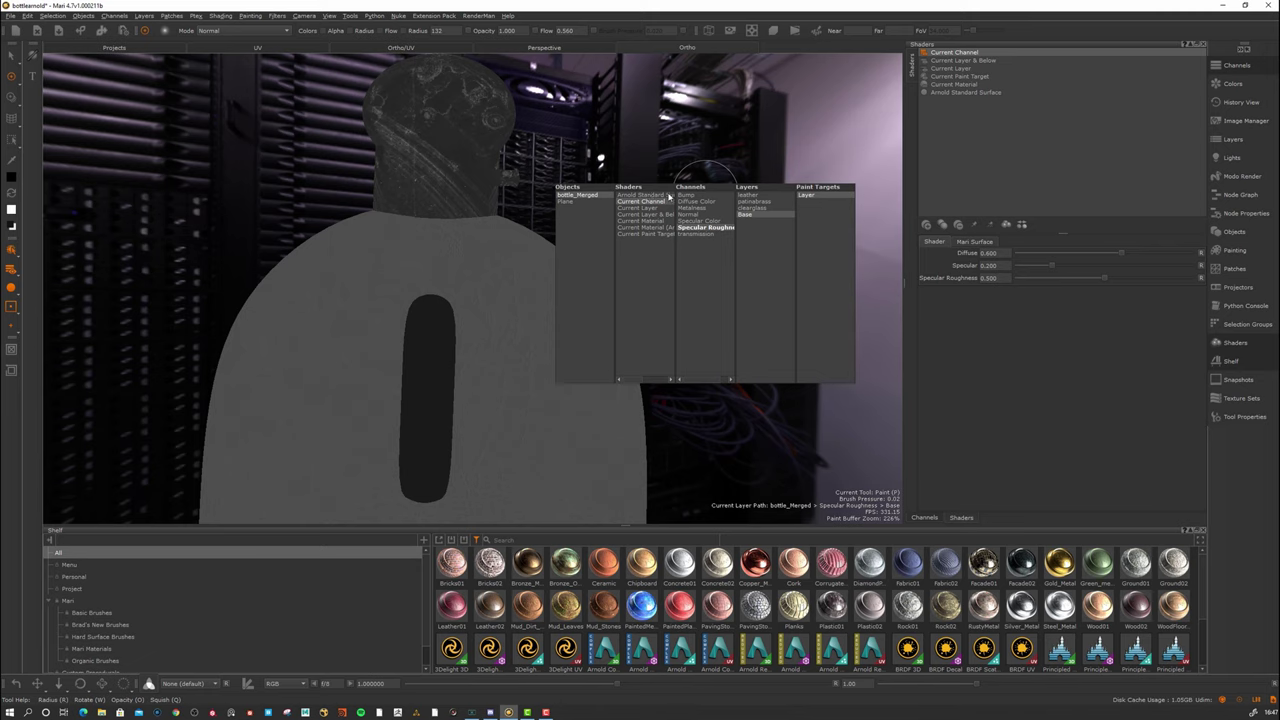
click(666, 195)
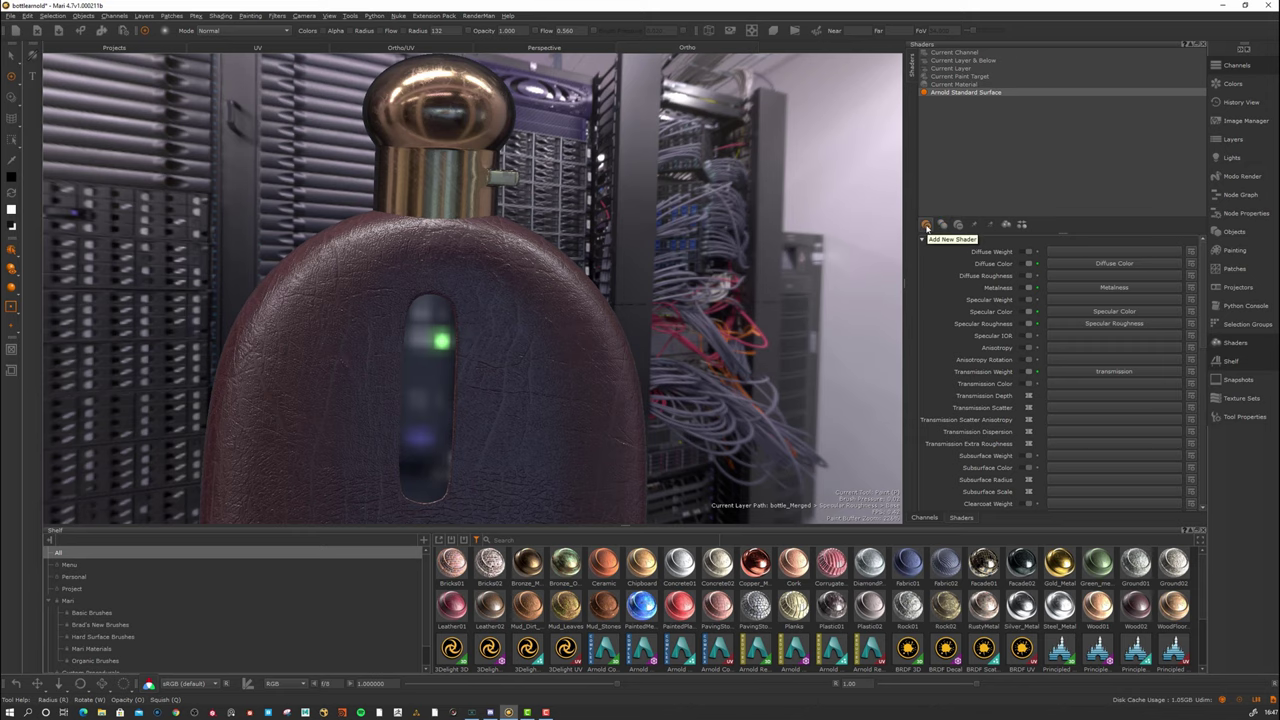
Add a new Arnold Standard Surface shader to the bottle and set its Base Color to a saturated red.
click(926, 224)
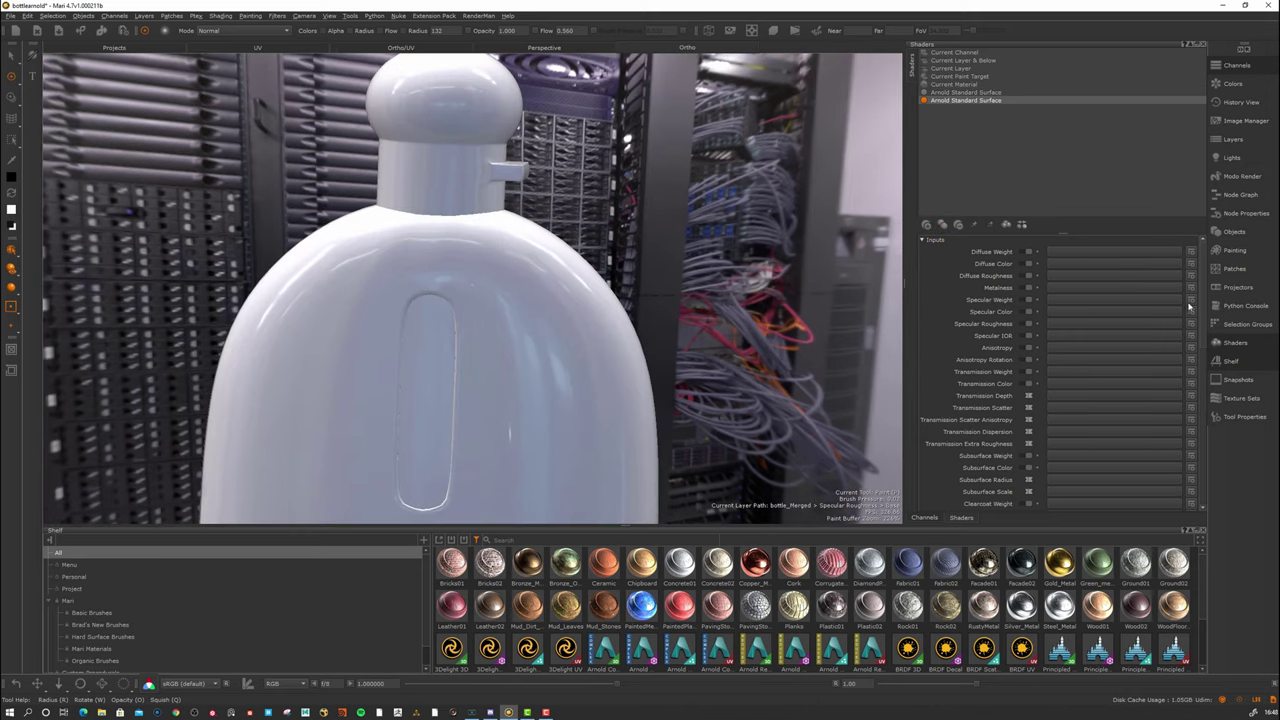
drag(1205, 289, 1204, 444)
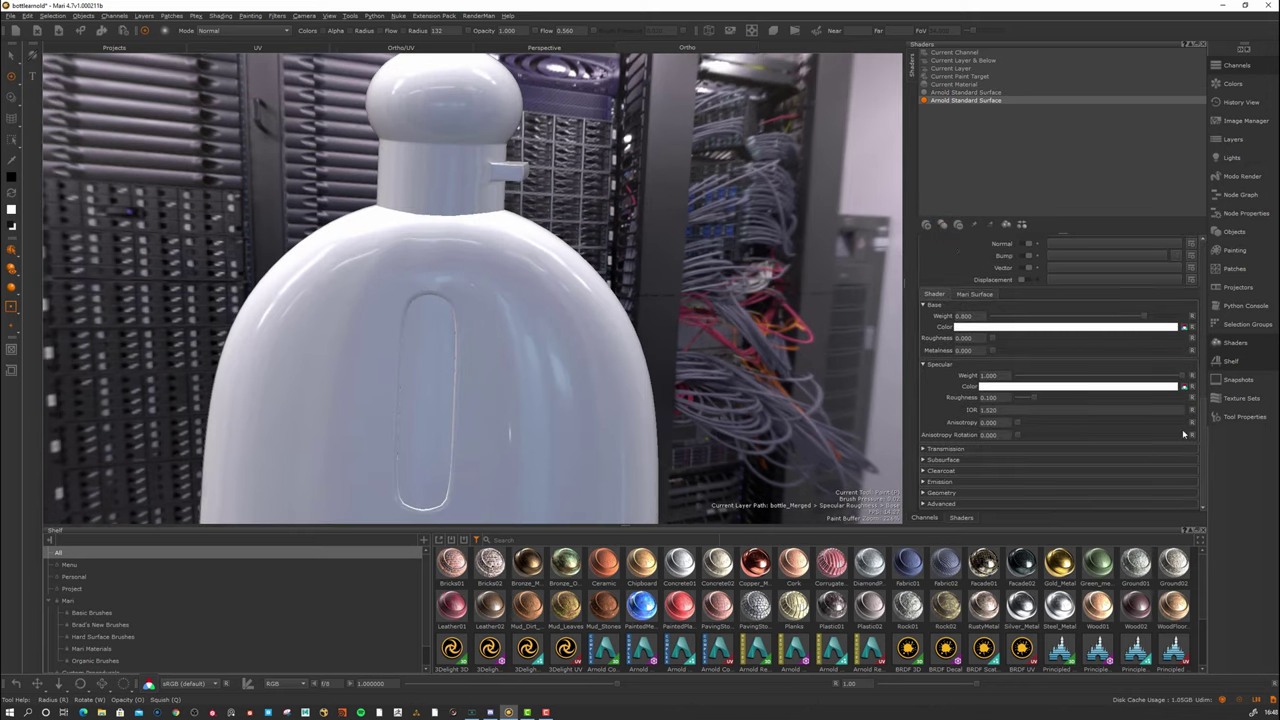
alt+drag(810, 325, 838, 322)
click(990, 328)
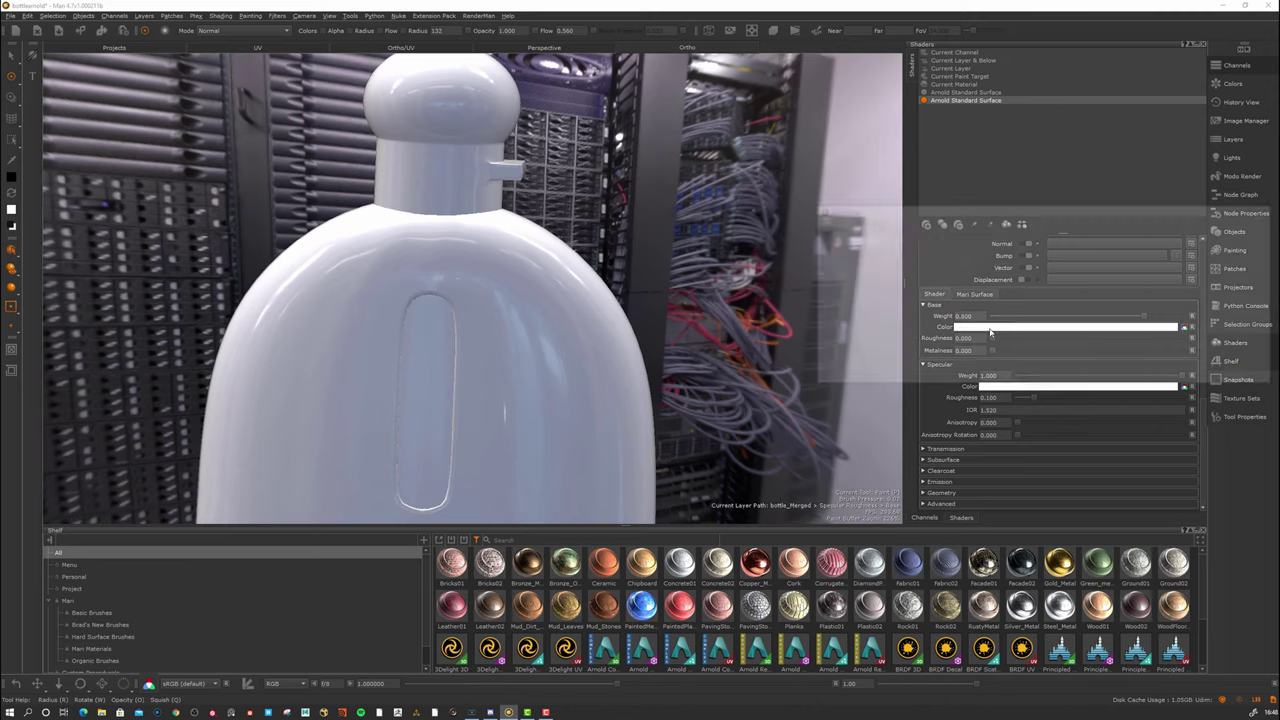
drag(923, 291, 999, 243)
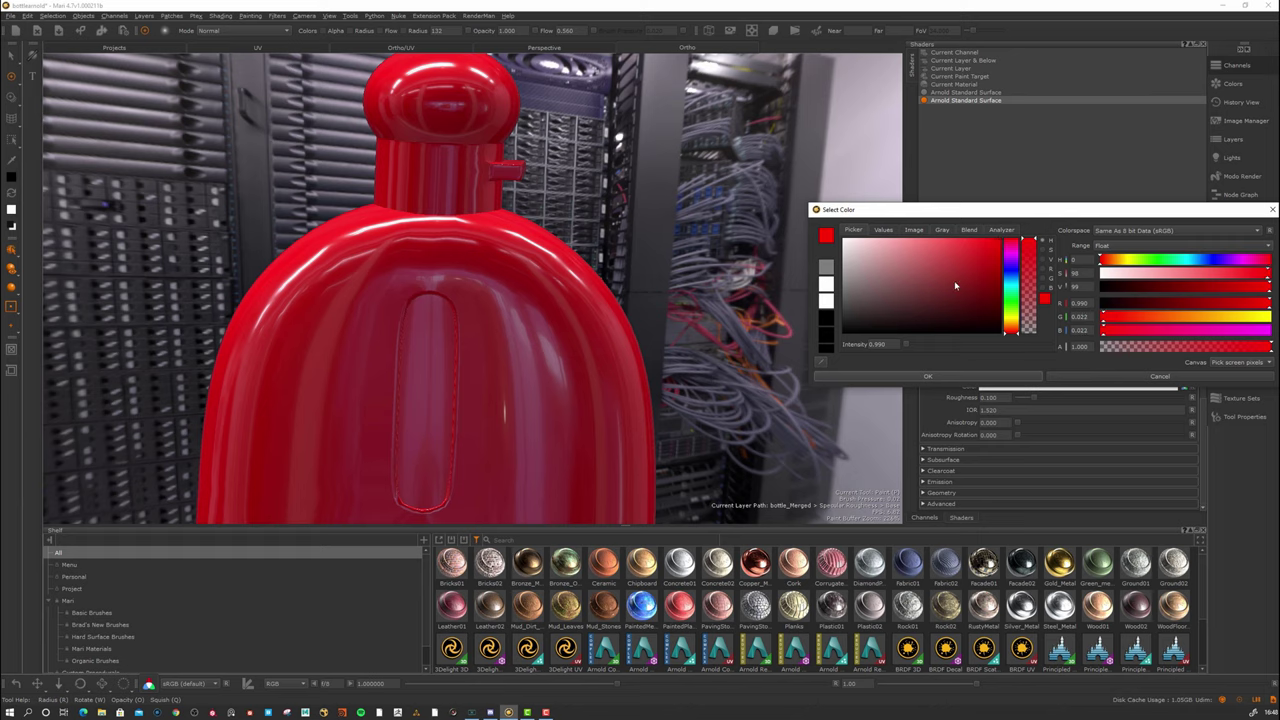
drag(955, 286, 998, 244)
click(985, 377)
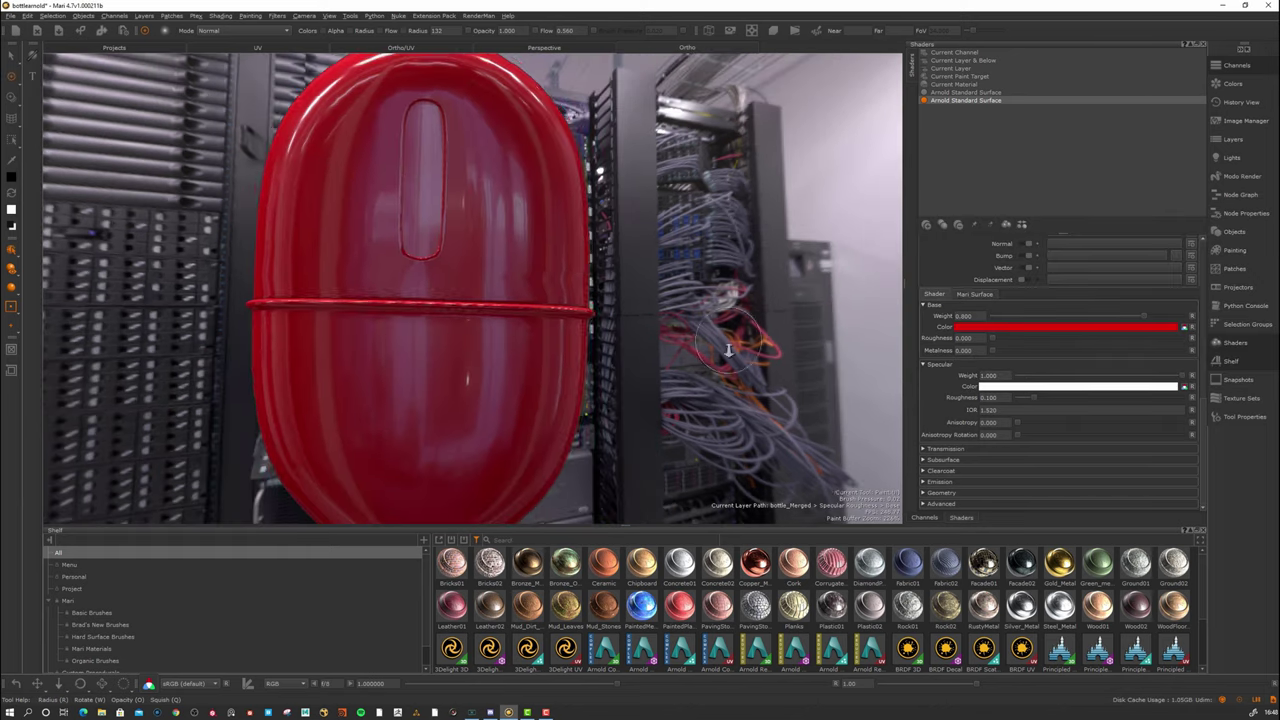
Raise the new shader's base Metalness to 1.000 and look over the red metal's reflections.
alt+drag(730, 300, 748, 355)
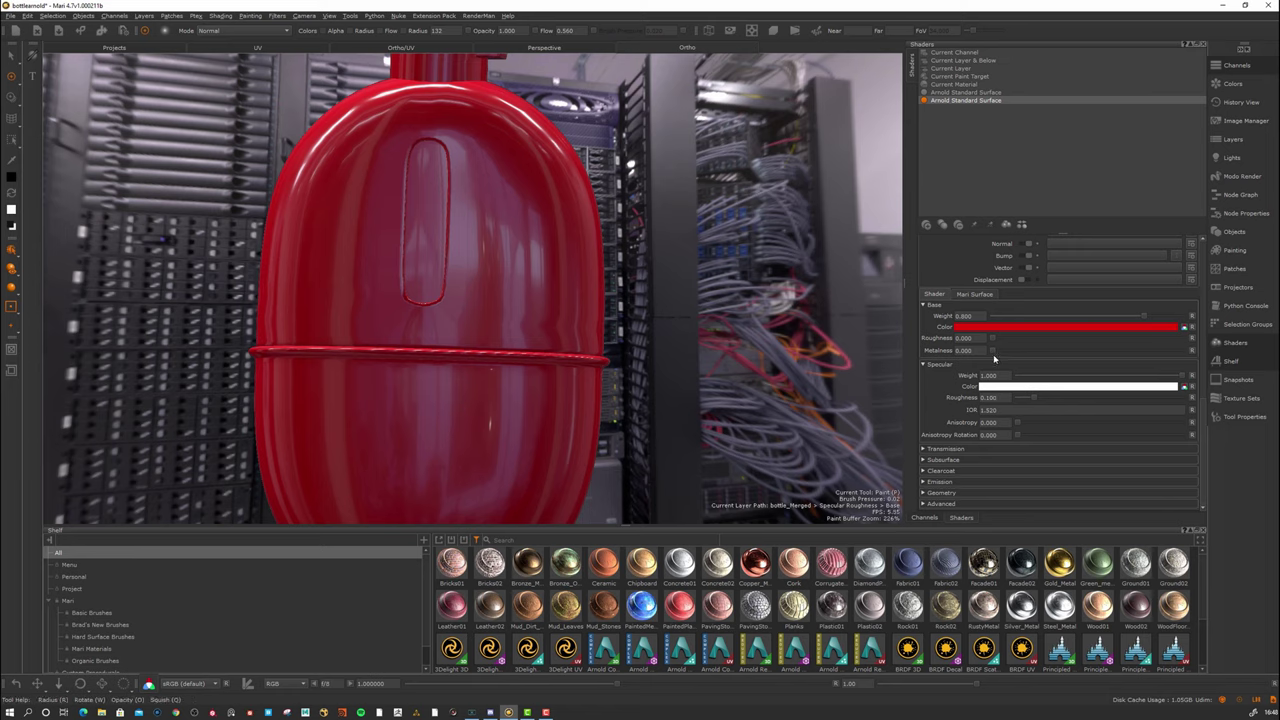
drag(993, 351, 1251, 359)
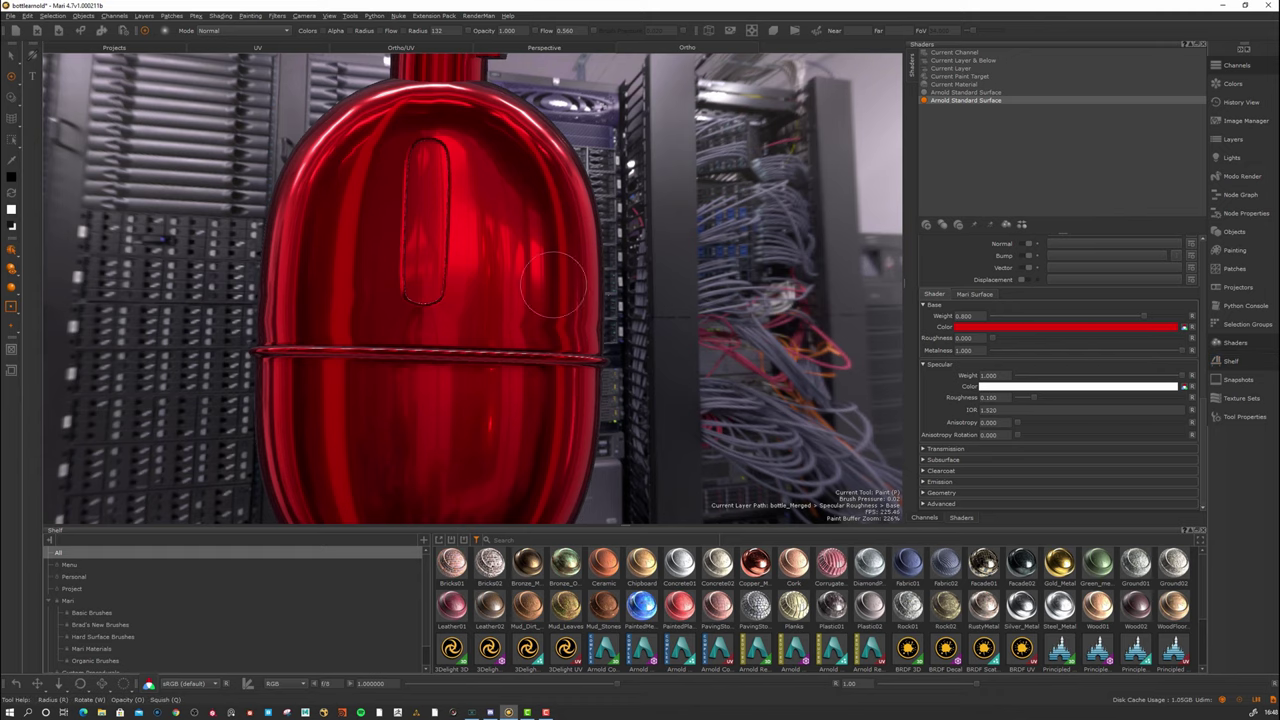
alt+middle_drag(647, 240, 666, 257)
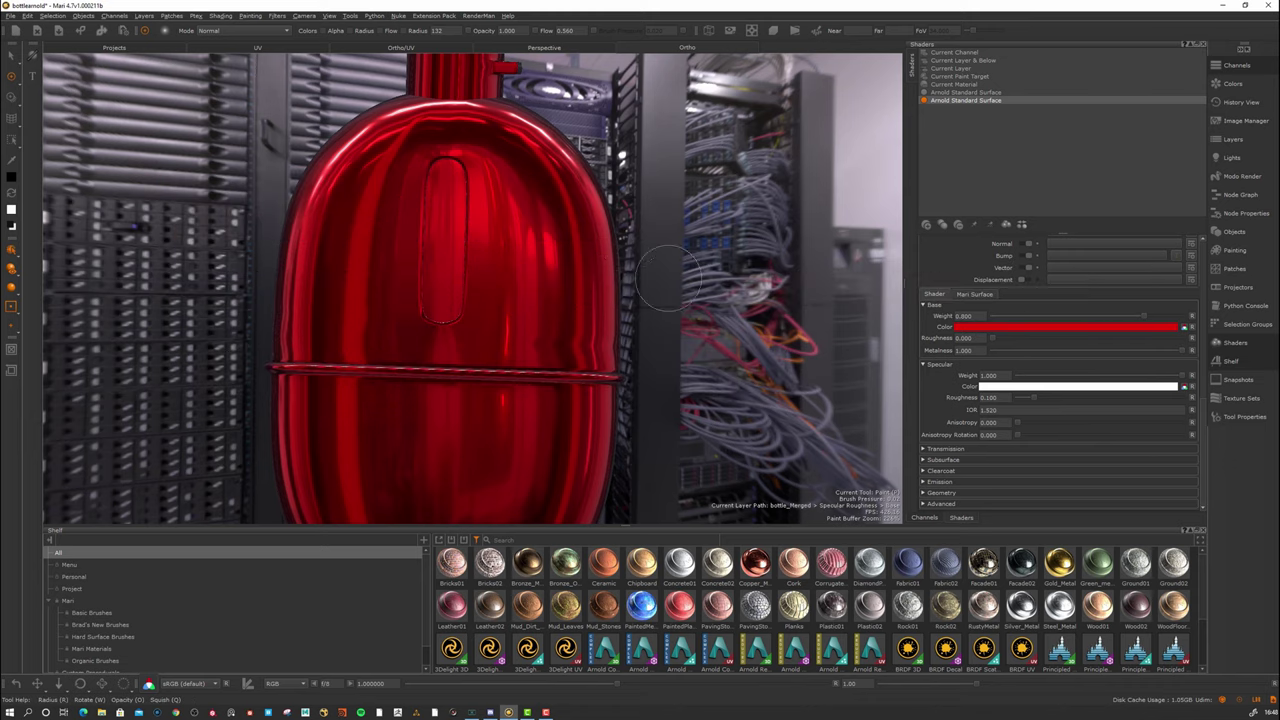
alt+drag(600, 320, 682, 334)
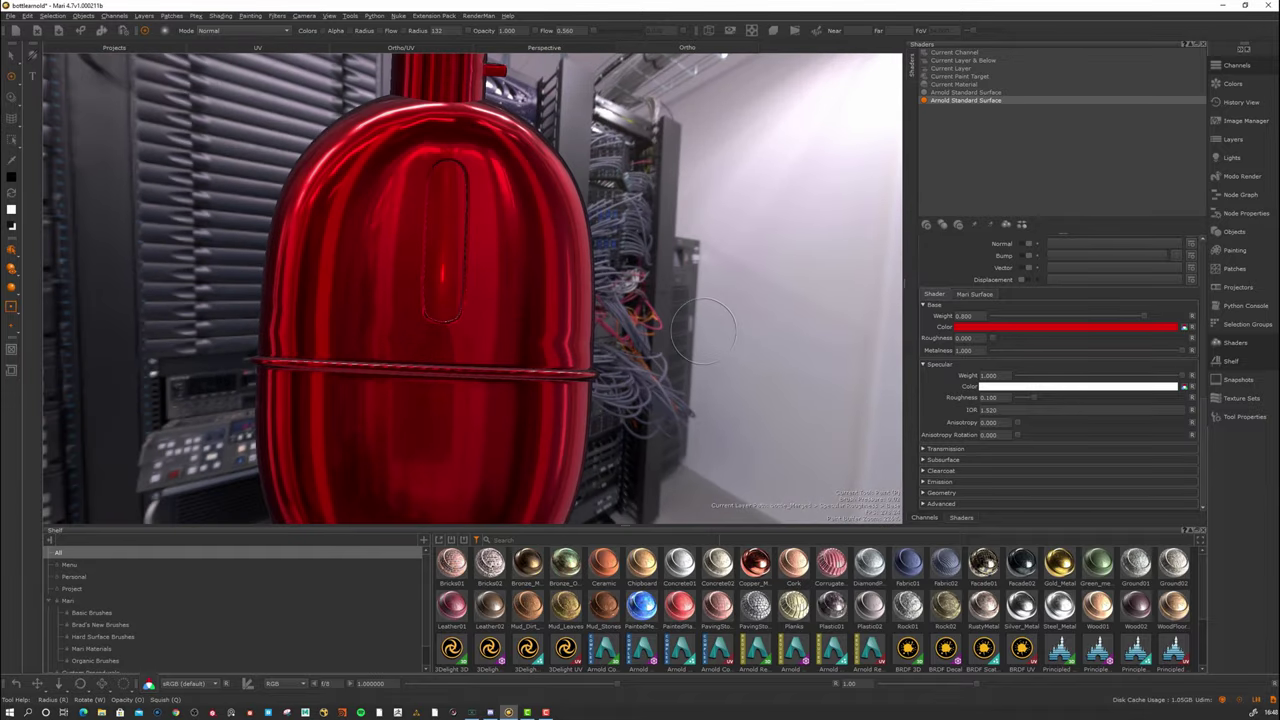
Compare red, mid-gray and white as the metallic shader's Base Color and apply pure white.
click(1042, 329)
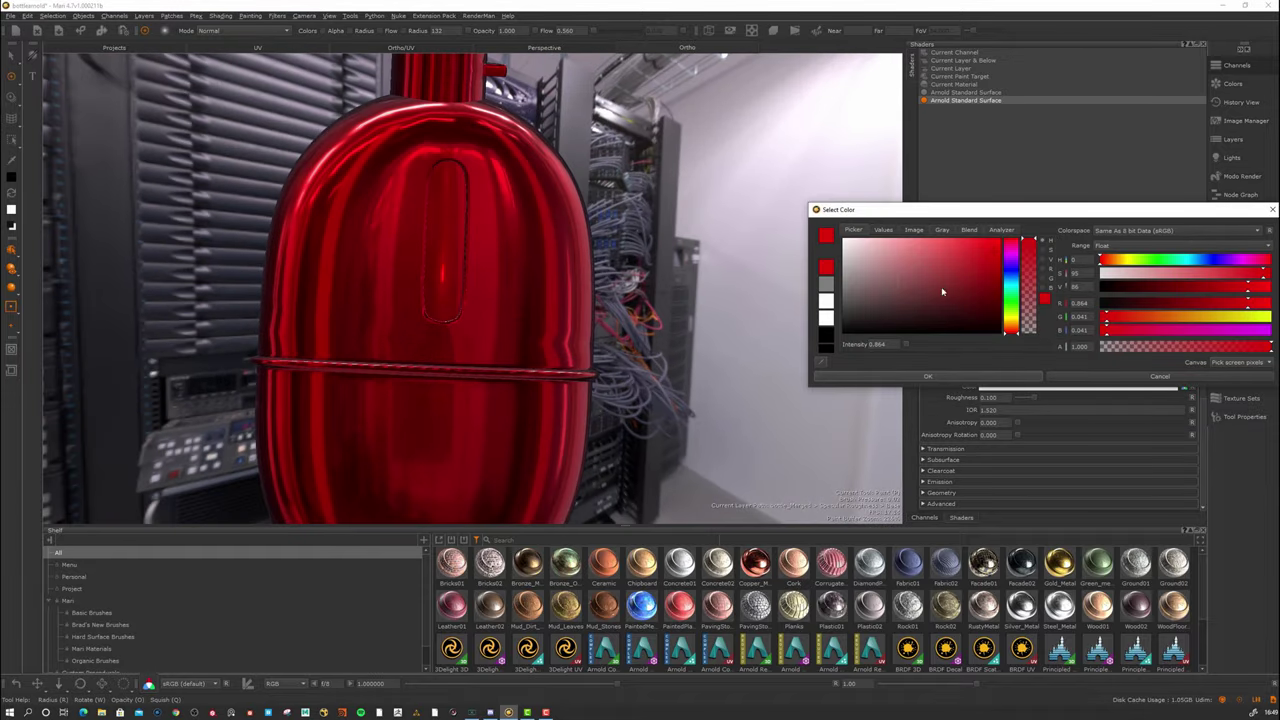
drag(943, 291, 786, 222)
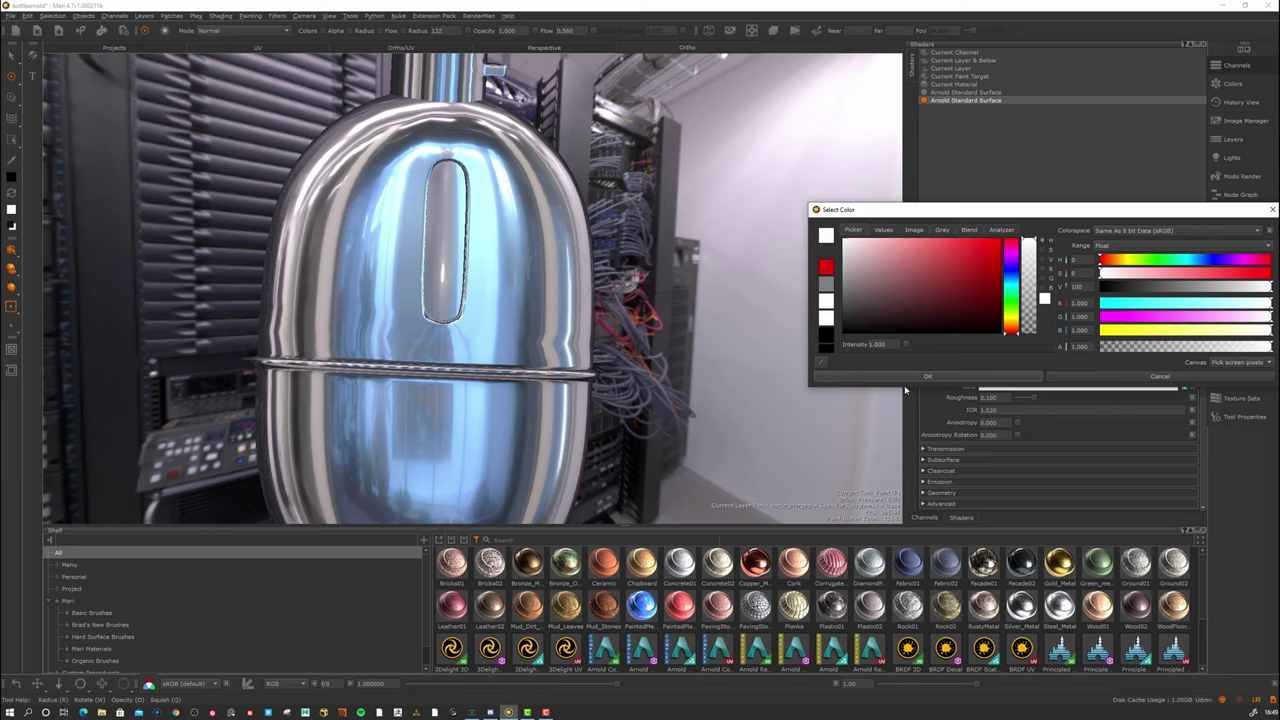
click(826, 268)
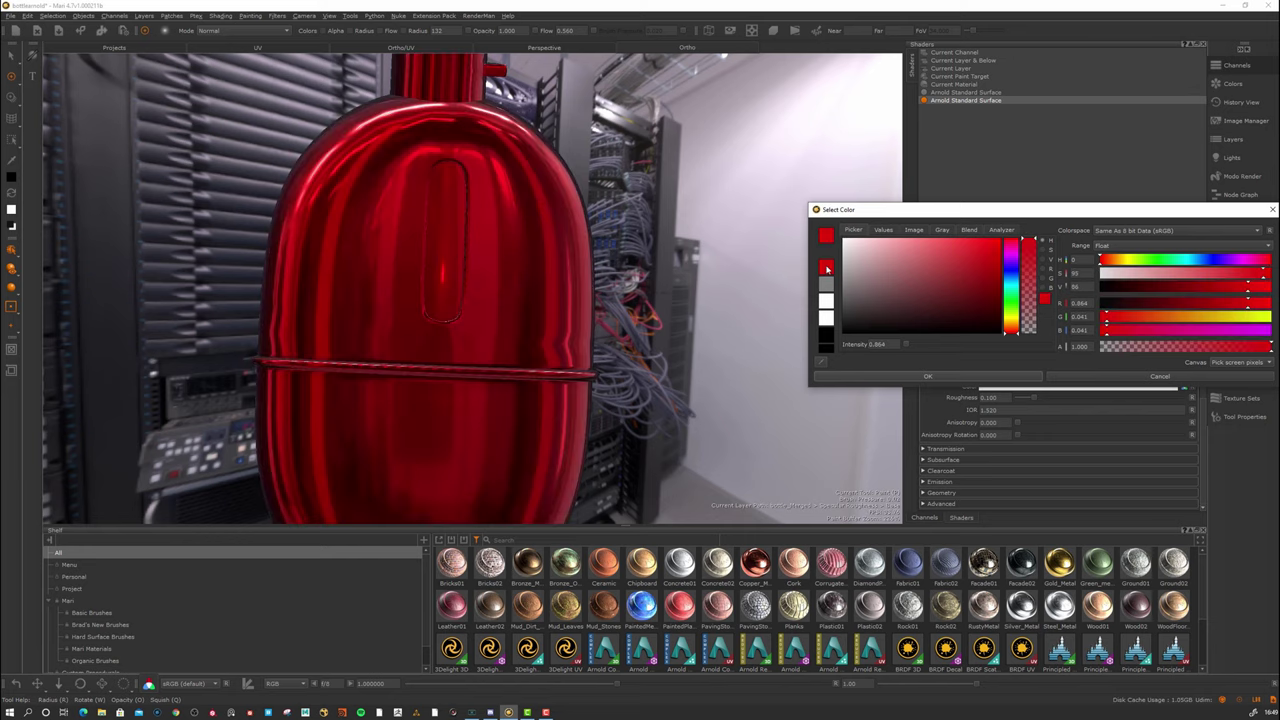
click(826, 320)
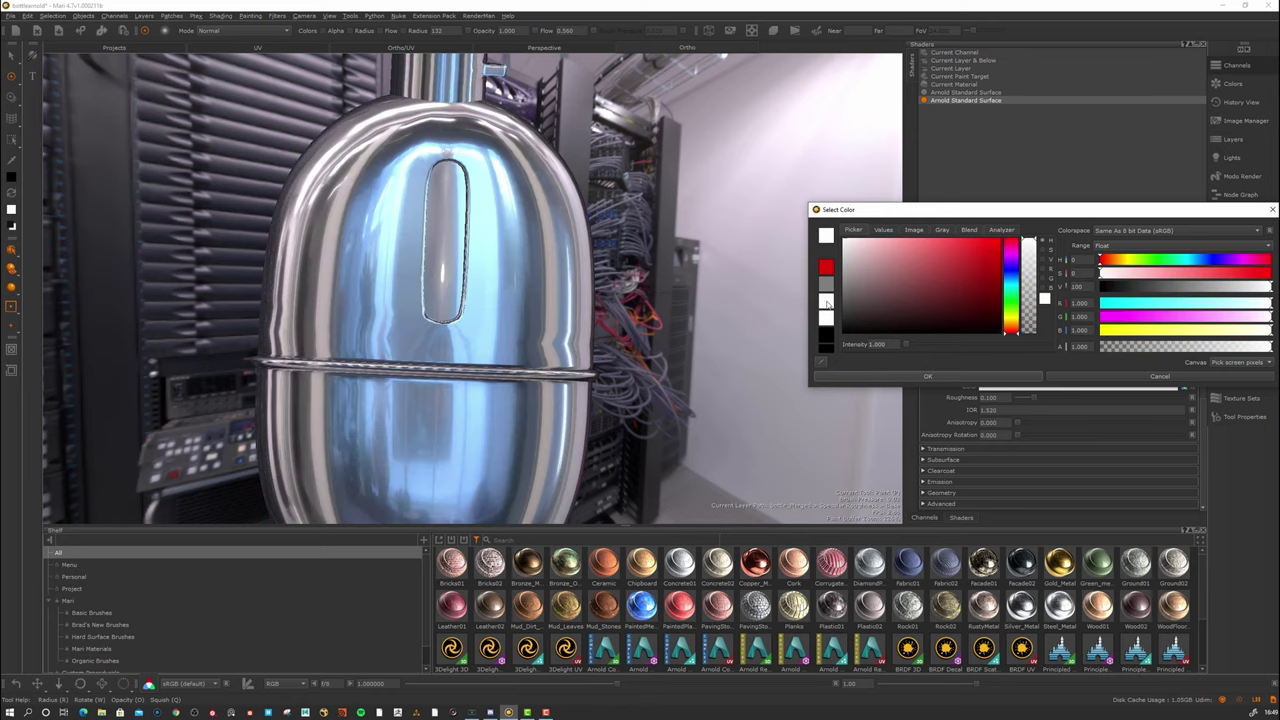
click(826, 284)
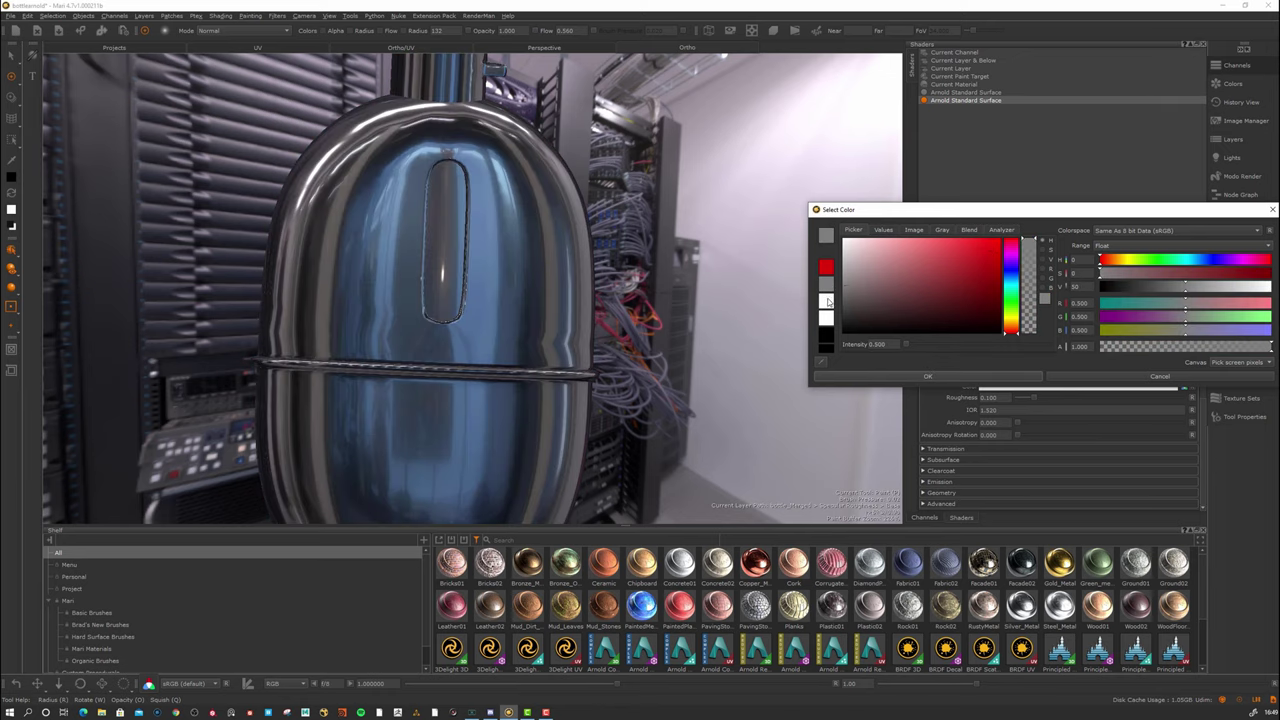
click(827, 319)
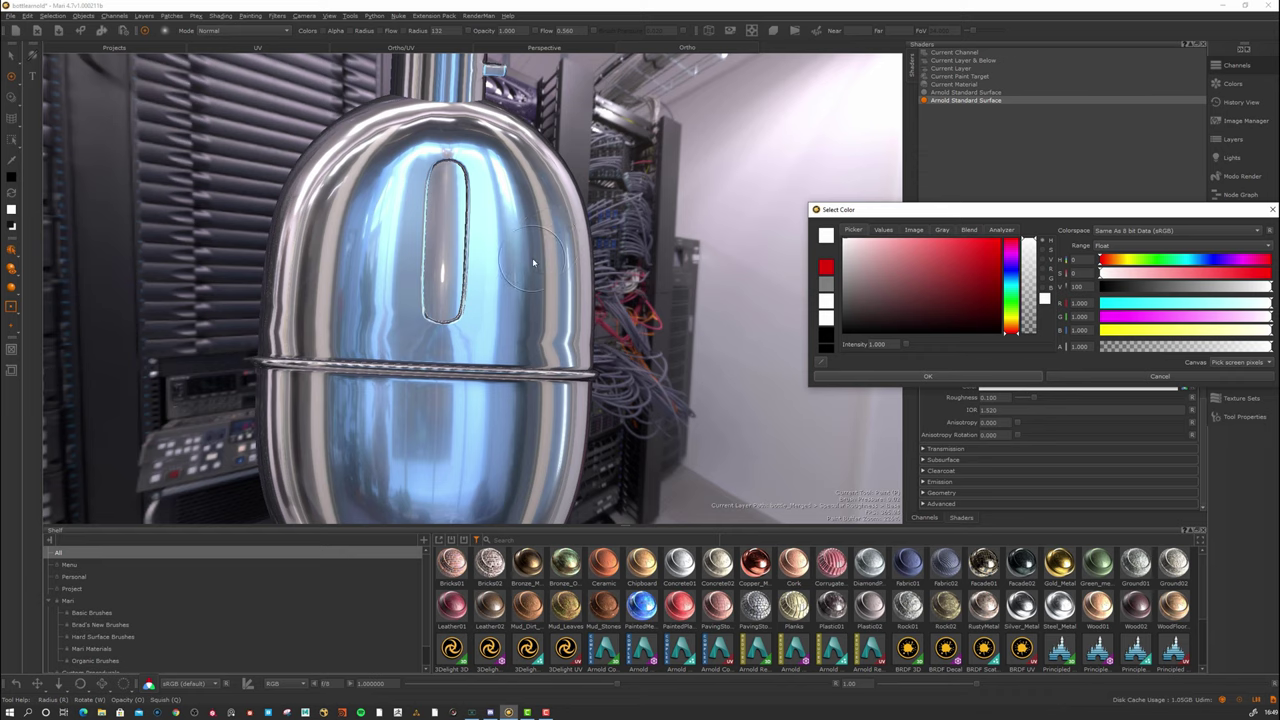
click(933, 377)
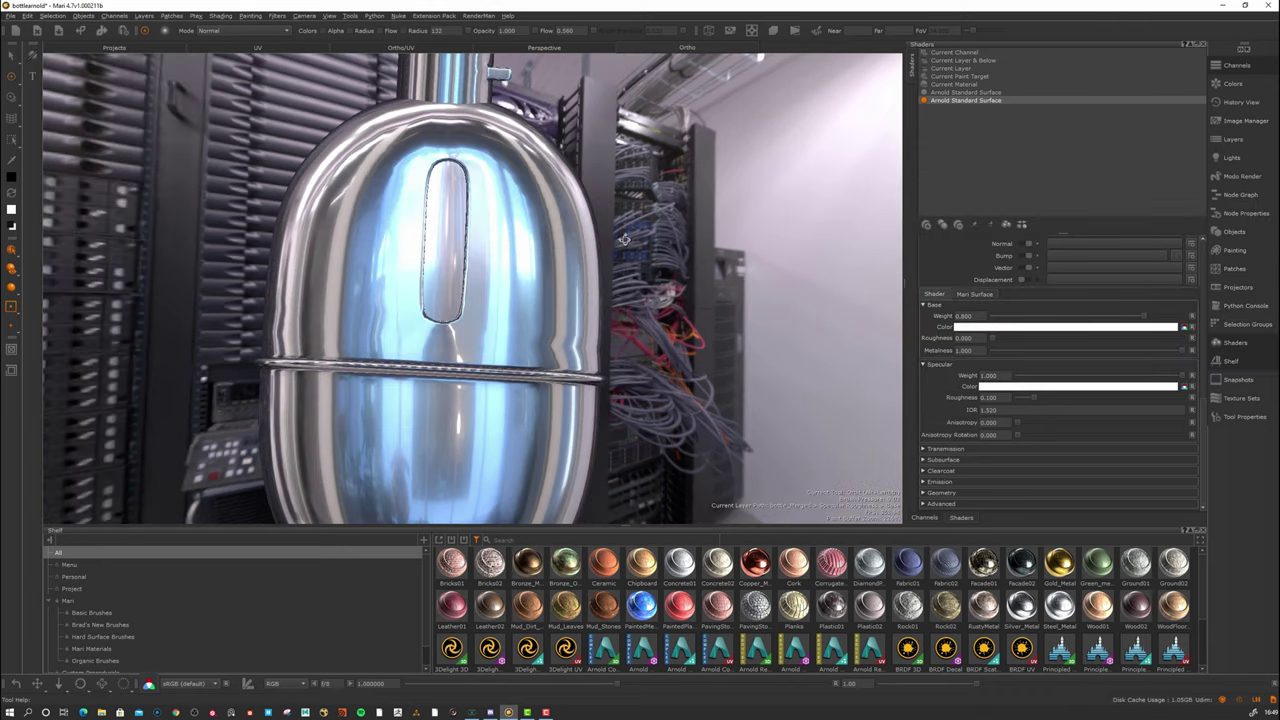
Lower the shader's Specular Roughness to 0.000 and inspect the reflections on the bottle.
mouse_move(771, 347)
alt+mouse_down()
mouse_move(703, 313)
mouse_move(768, 352)
alt+mouse_up()
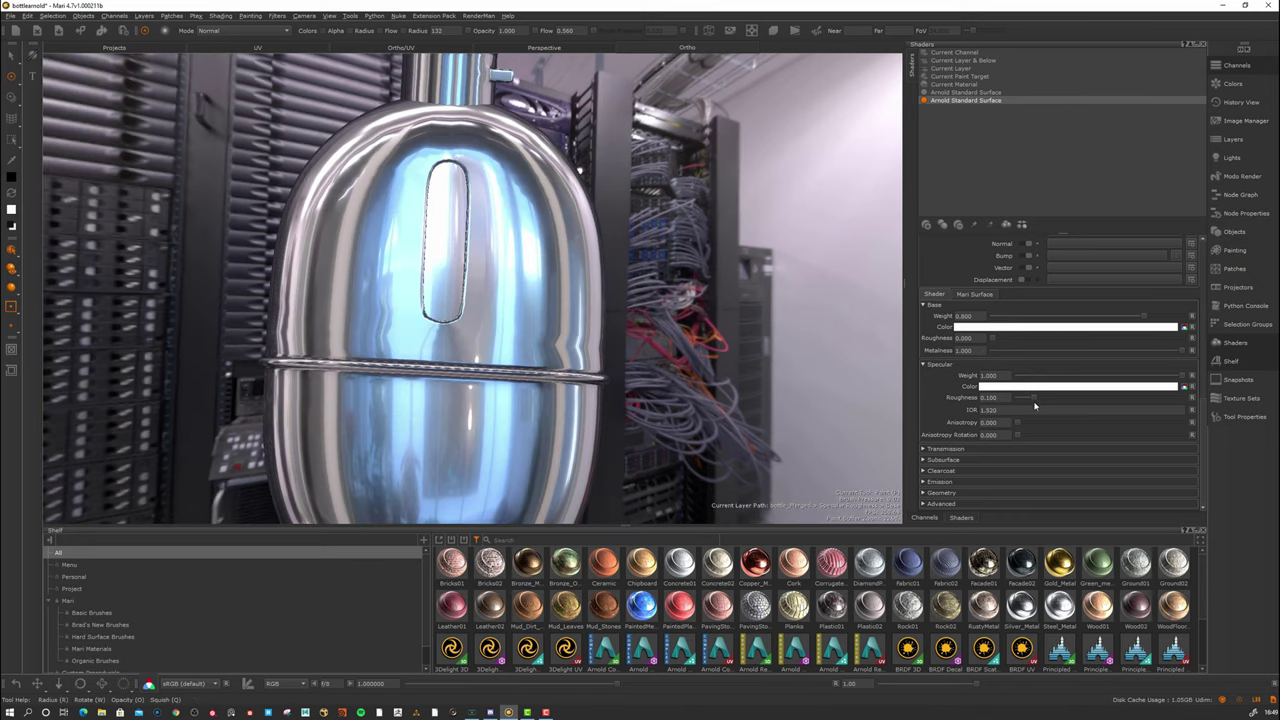
drag(1025, 400, 1006, 399)
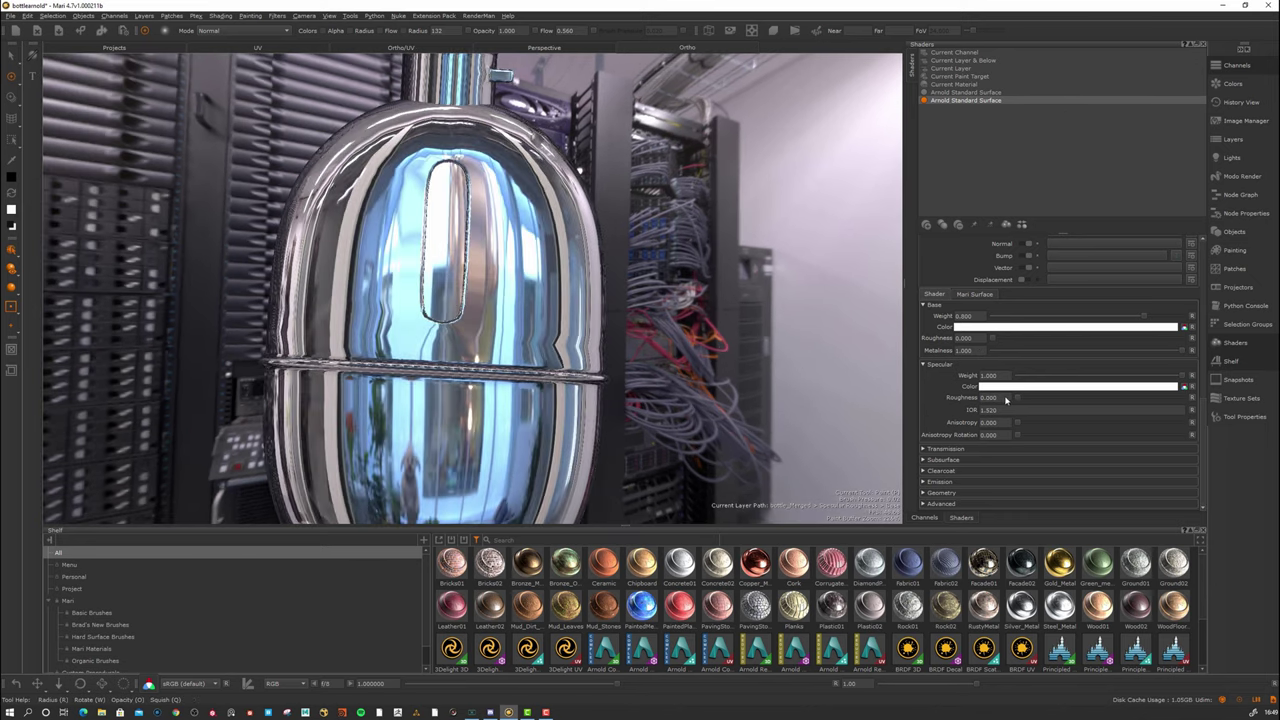
mouse_move(723, 354)
alt+mouse_down()
mouse_move(637, 364)
mouse_move(784, 361)
mouse_move(738, 376)
alt+mouse_up()
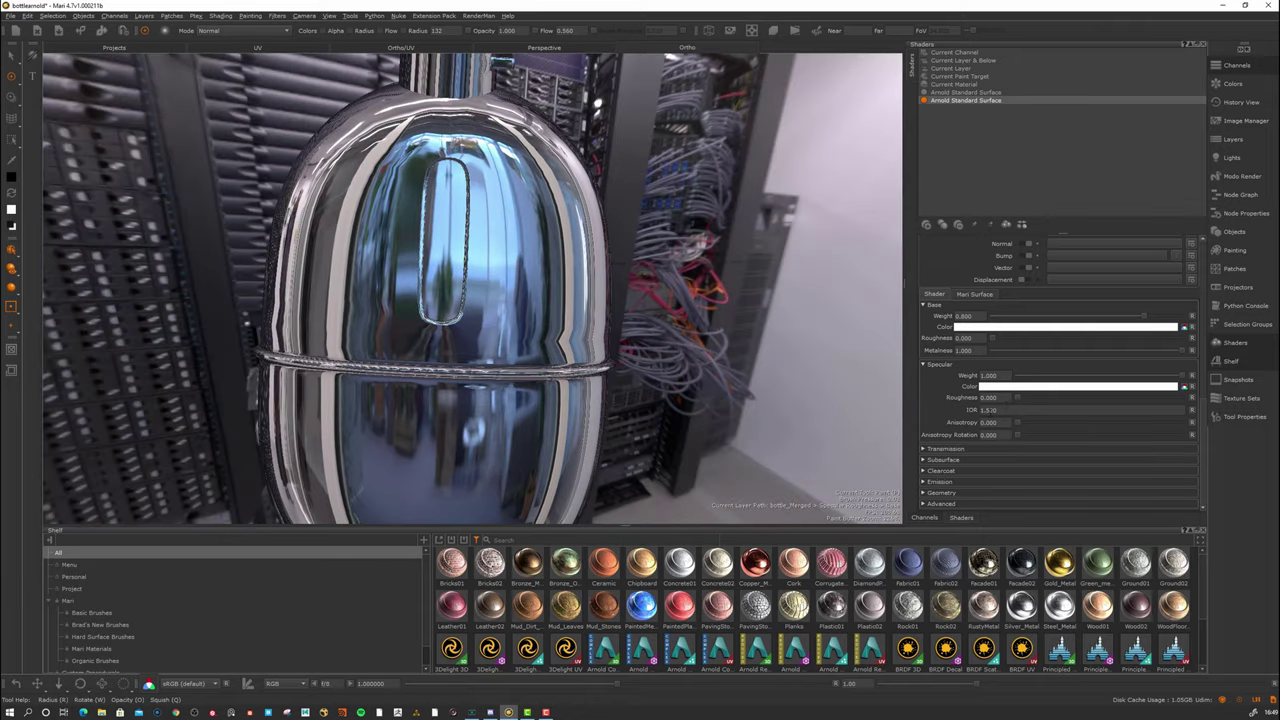
Compare the metallic bottle at Specular Roughness 1.000 and 0.000, leaving the shader's roughness at 0.000.
drag(1020, 399, 1185, 398)
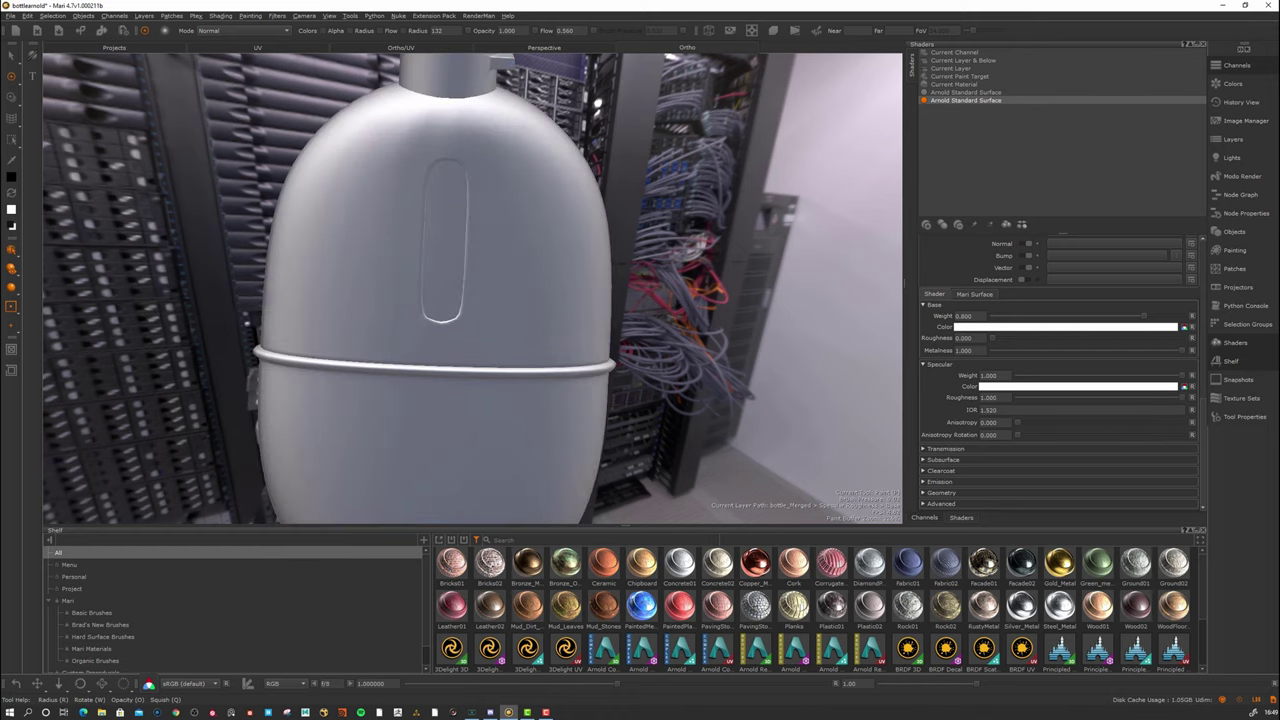
alt+right_drag(739, 350, 717, 363)
alt+drag(717, 363, 665, 370)
alt+right_drag(665, 370, 700, 383)
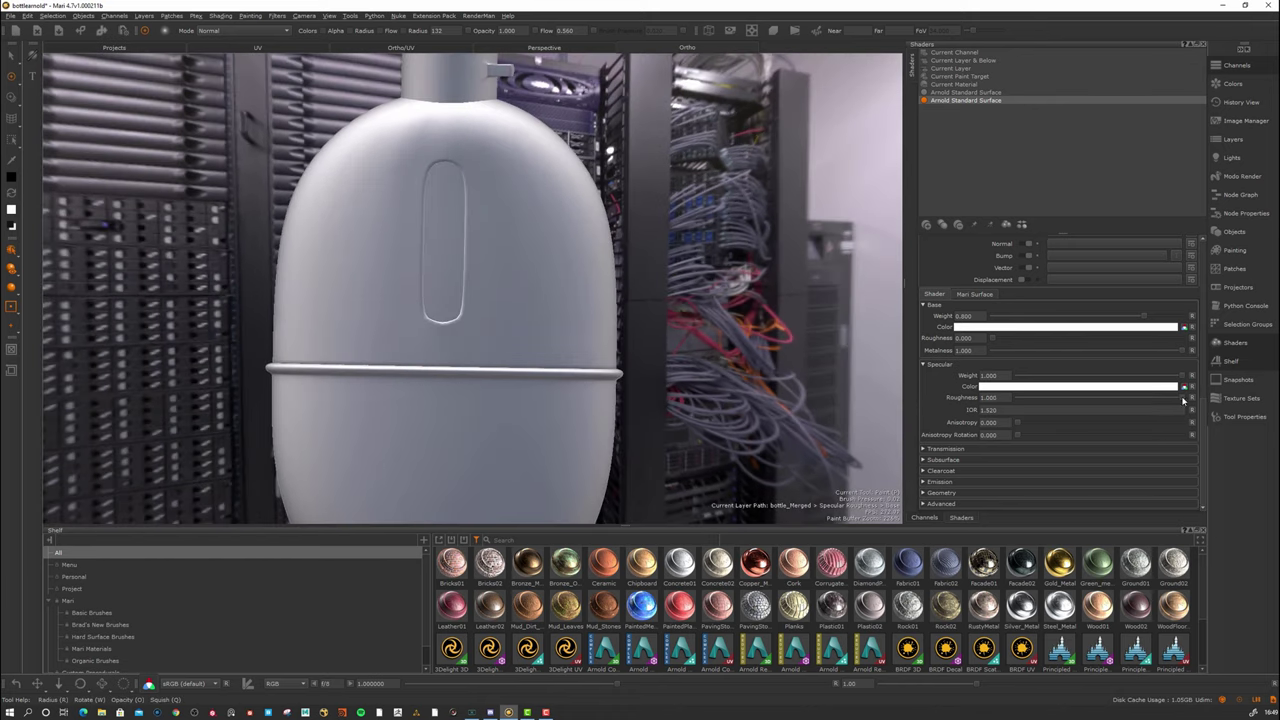
drag(1183, 400, 988, 404)
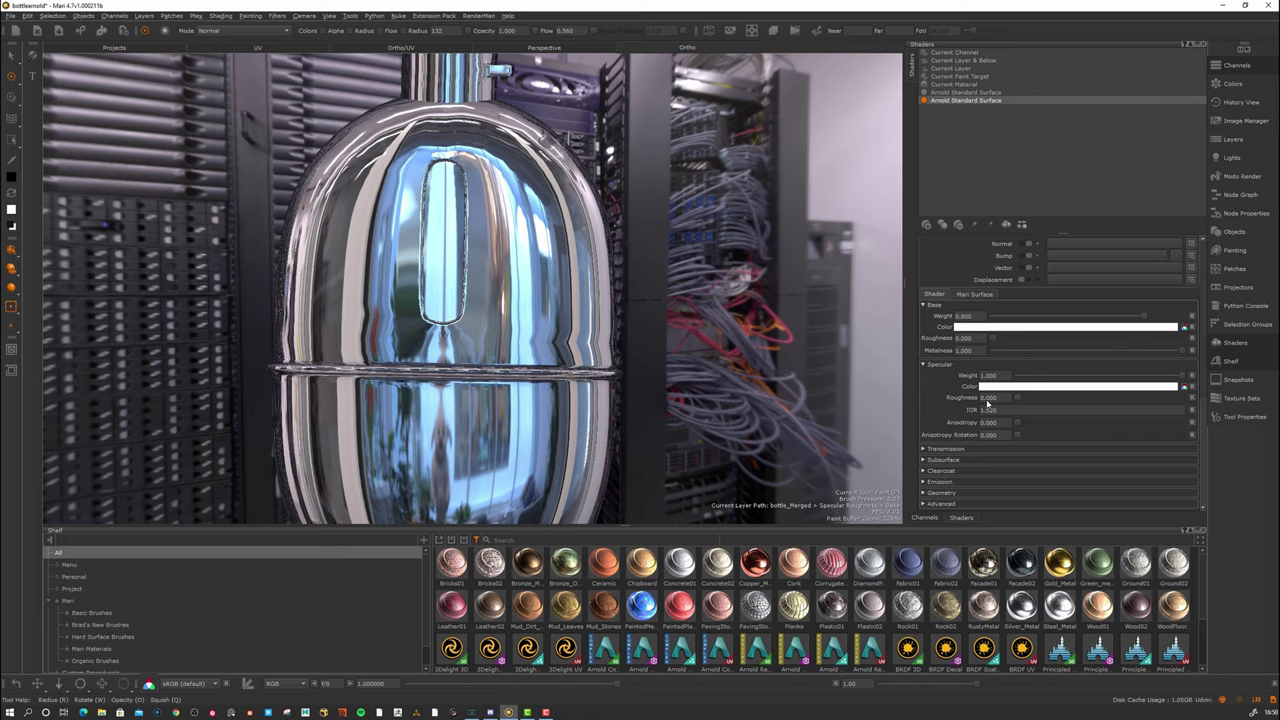
Create a 2048 x 2048 8bit scalar channel named ROUGH2 and connect it to the shader's Specular Roughness input.
click(1237, 67)
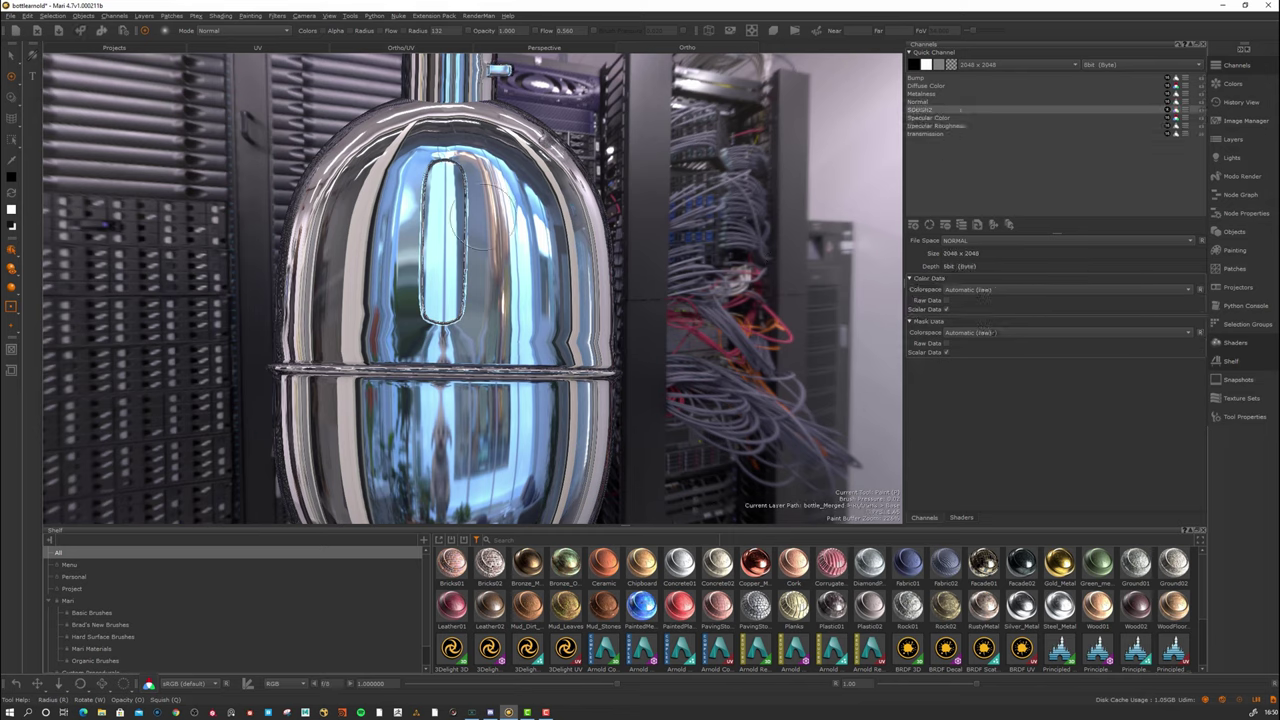
click(1236, 343)
drag(1204, 420, 1208, 263)
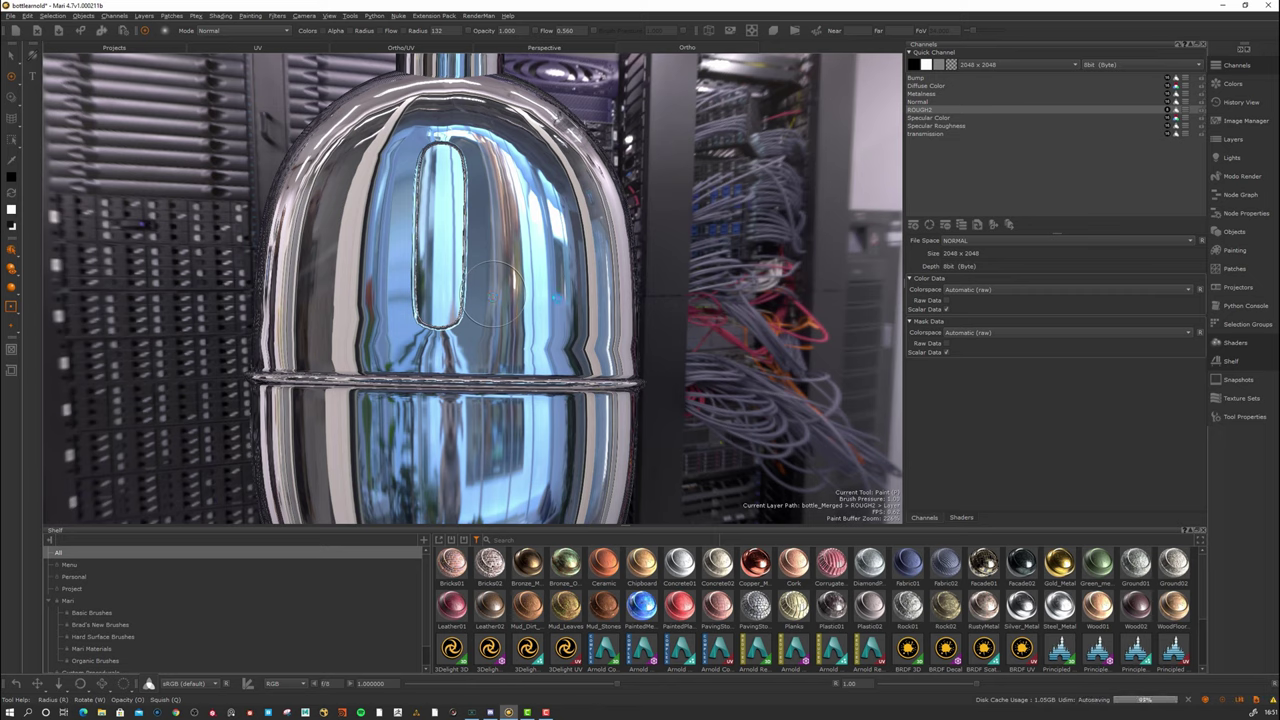
Paint overlapping white and black brush strokes across the bottle's upper body in the ROUGH2 channel to vary its roughness.
scroll(498, 290, up, 3)
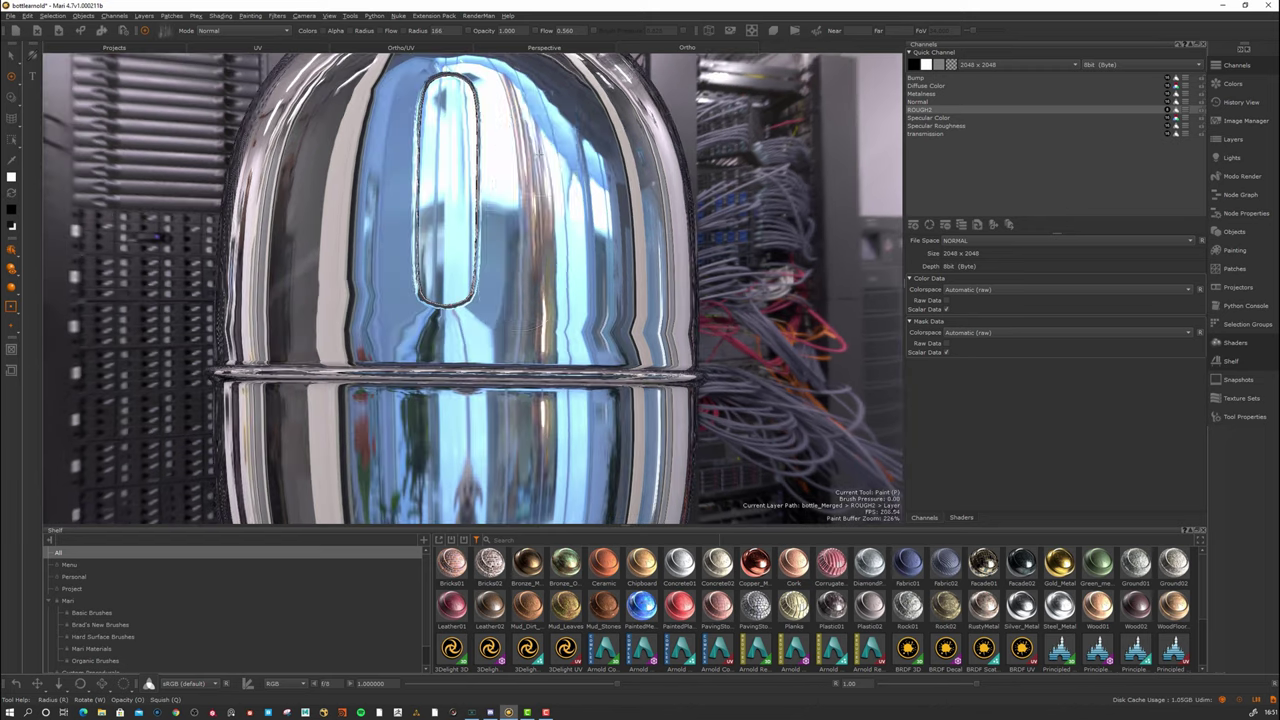
mouse_move(508, 130)
mouse_down()
mouse_move(528, 288)
mouse_move(590, 185)
mouse_move(590, 302)
mouse_up()
mouse_move(559, 125)
mouse_down()
mouse_move(560, 200)
mouse_move(520, 310)
mouse_move(600, 290)
mouse_move(557, 280)
mouse_move(435, 310)
mouse_move(335, 230)
mouse_move(295, 240)
mouse_move(323, 157)
mouse_move(300, 350)
mouse_move(310, 201)
mouse_up()
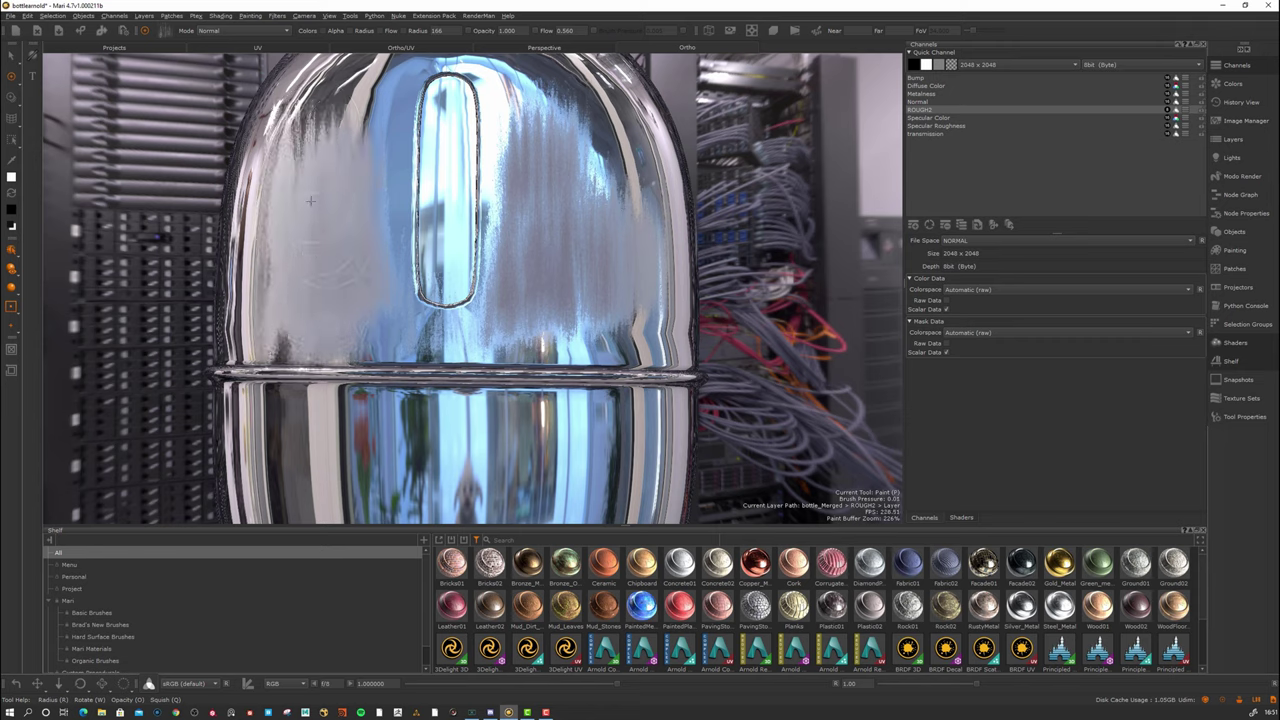
mouse_move(318, 293)
mouse_down()
mouse_move(320, 170)
mouse_move(365, 300)
mouse_move(510, 250)
mouse_move(532, 101)
mouse_up()
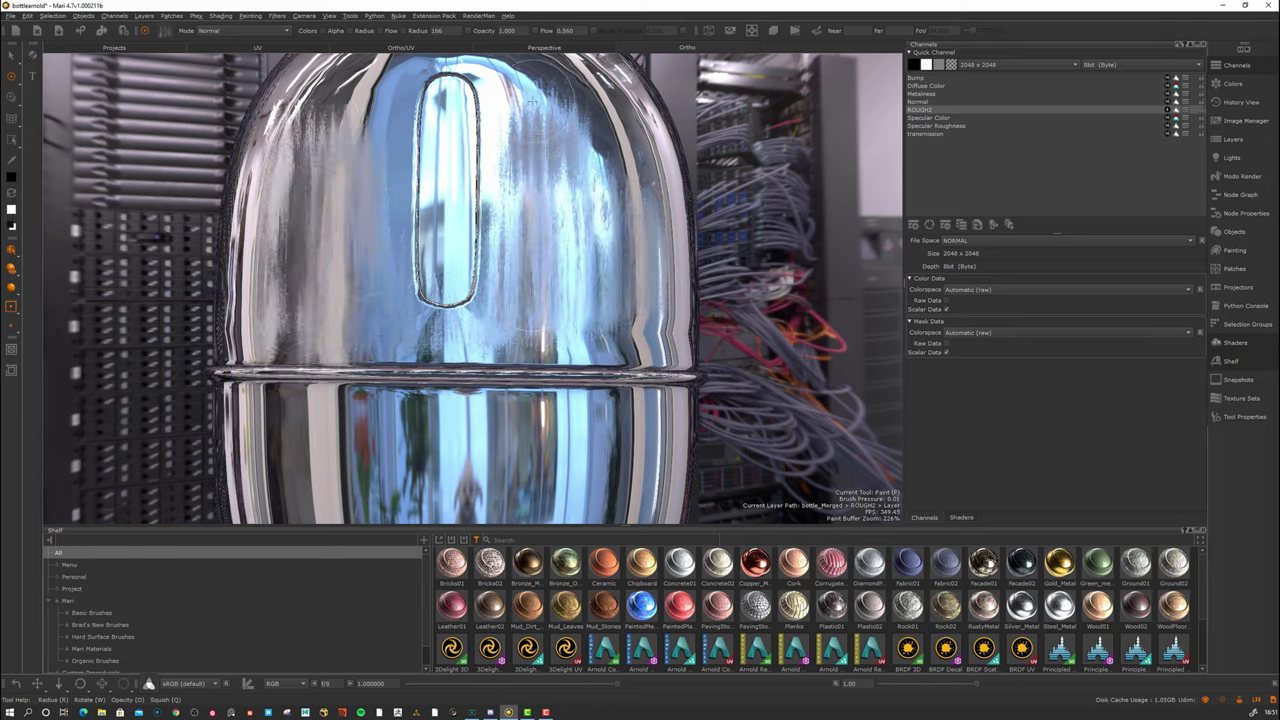
right_click(535, 184)
mouse_move(578, 205)
alt+mouse_down()
mouse_move(537, 228)
mouse_move(564, 221)
mouse_move(551, 311)
mouse_move(520, 320)
mouse_move(640, 320)
mouse_move(477, 330)
mouse_move(505, 329)
alt+mouse_up()
mouse_move(530, 247)
alt+mouse_down()
mouse_move(568, 275)
mouse_move(552, 295)
mouse_move(587, 300)
alt+mouse_up()
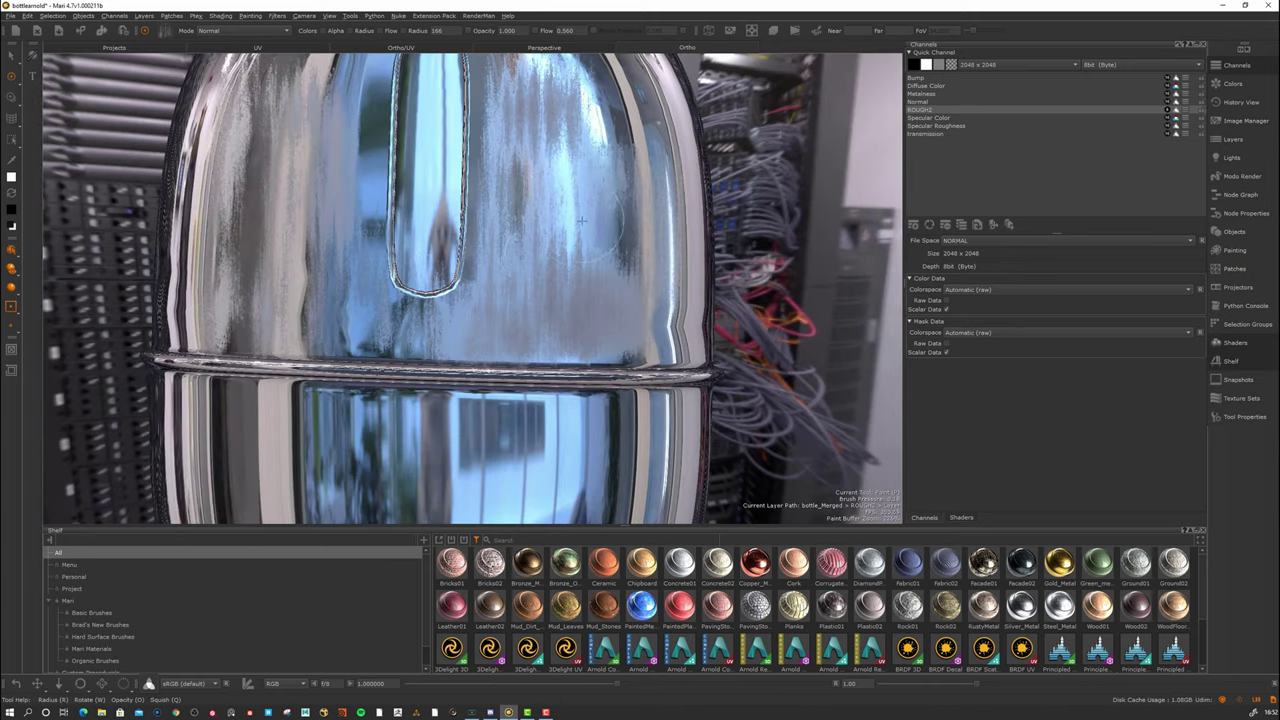
Display the bottle with the Current Channel shader and examine the painted ROUGH2 map by itself.
key(n)
click(537, 163)
key(Tab)
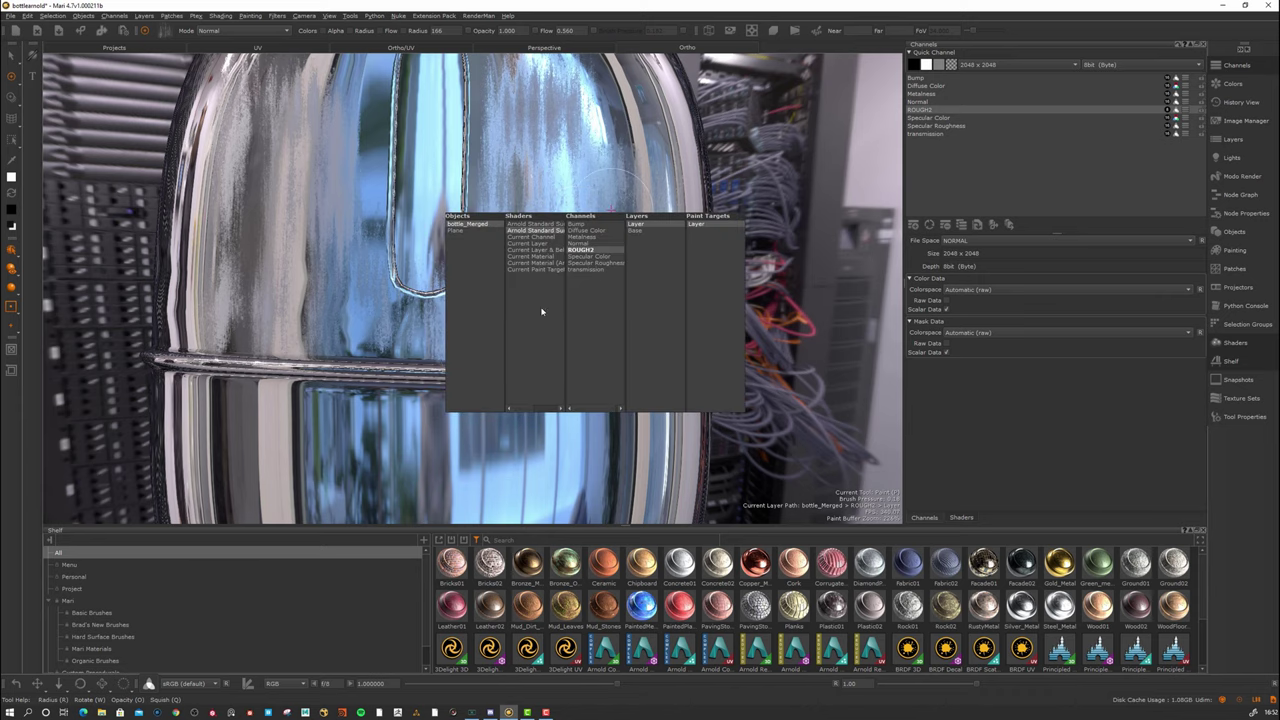
click(542, 243)
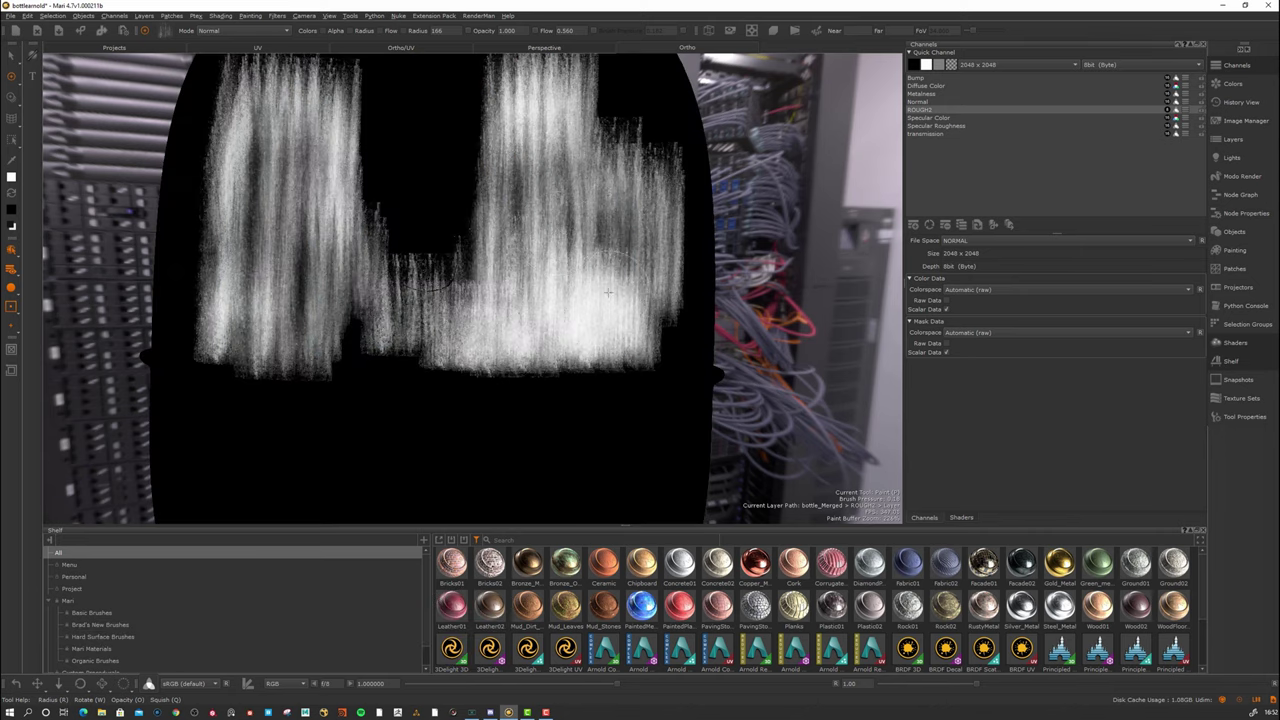
mouse_move(621, 253)
alt+mouse_down()
mouse_move(530, 284)
mouse_move(514, 306)
alt+mouse_up()
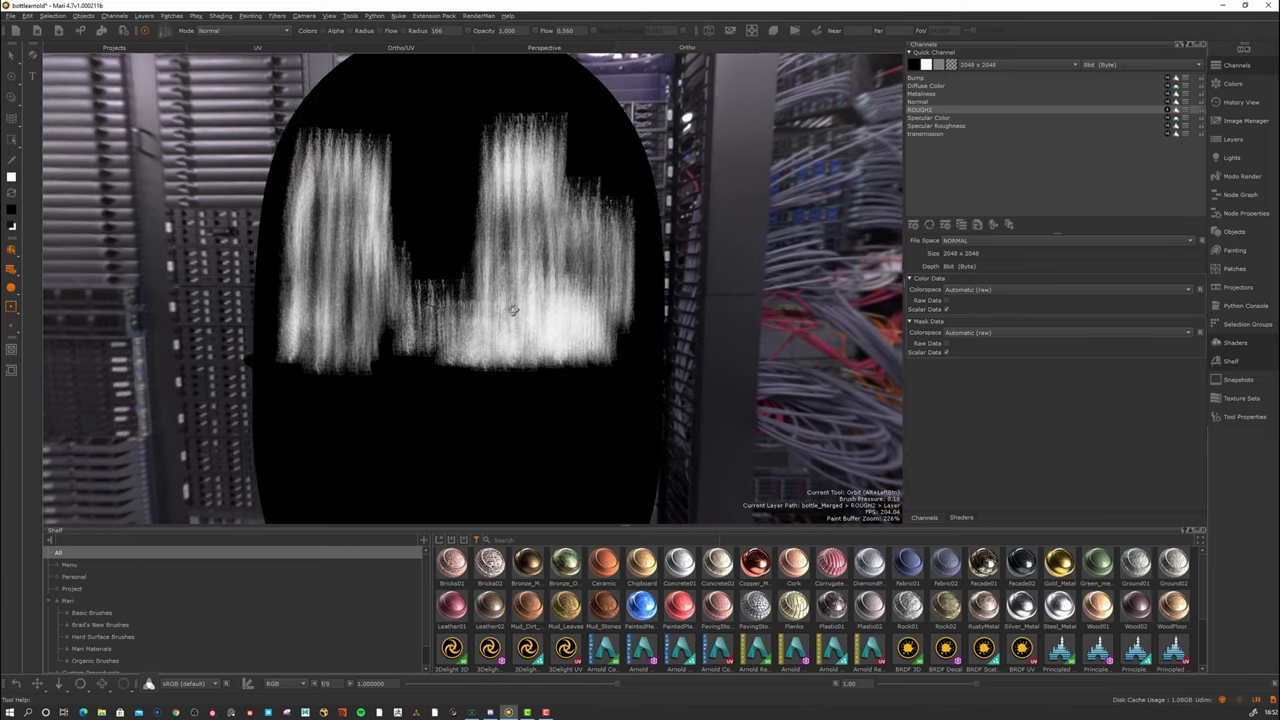
mouse_move(517, 200)
alt+mouse_down()
mouse_move(520, 349)
mouse_move(545, 268)
alt+mouse_up()
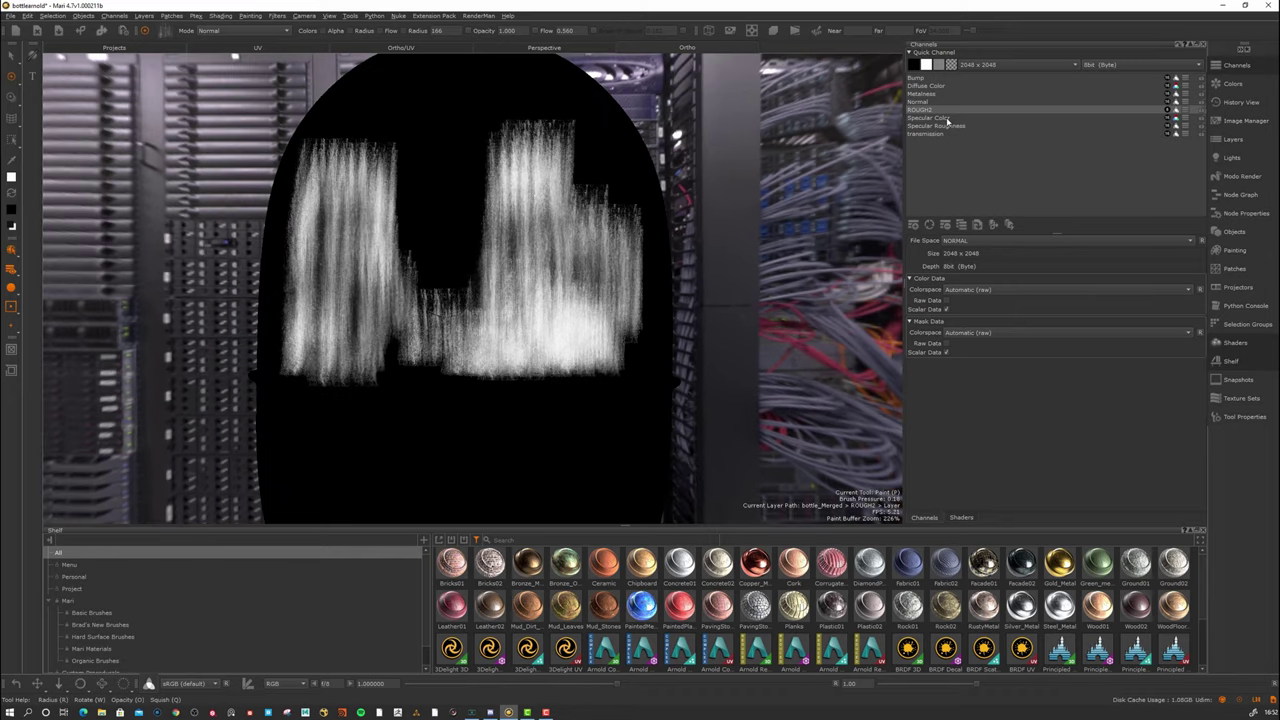
alt+drag(650, 262, 563, 286)
alt+right_drag(563, 286, 580, 280)
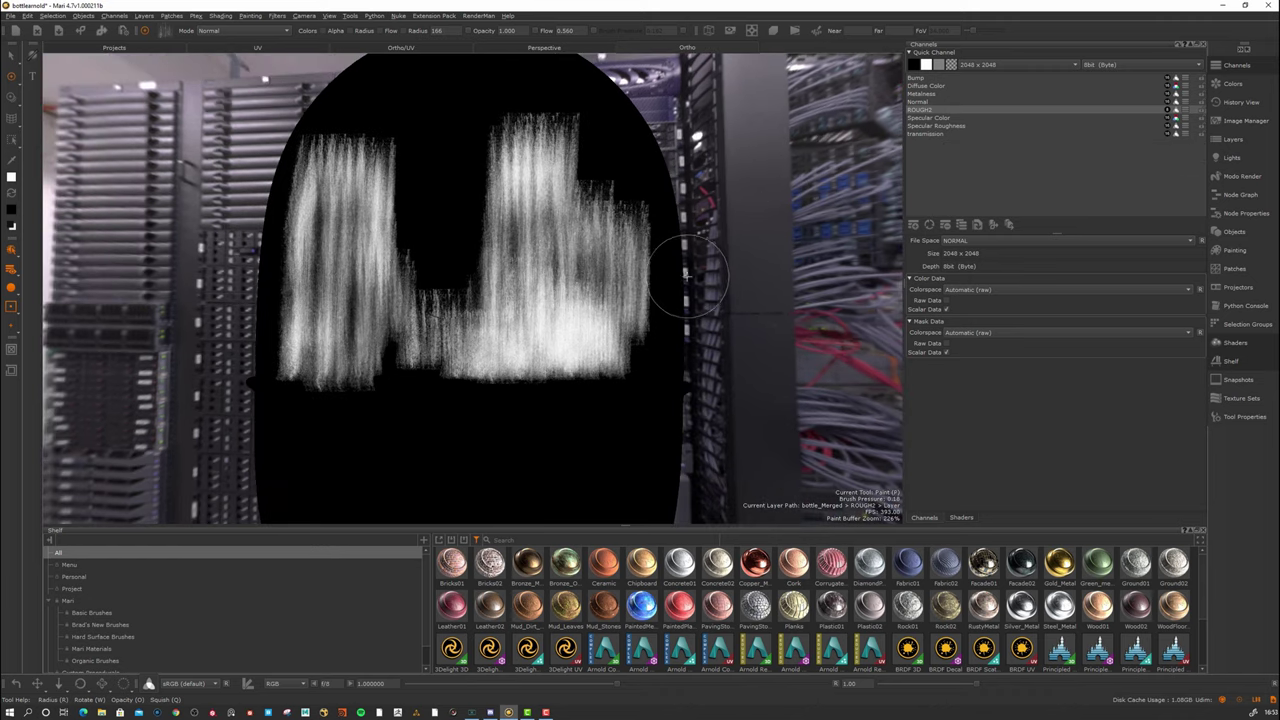
Return the bottle to the second Arnold Standard Surface shader and inspect how the painted ROUGH2 map affects its reflections.
click(1240, 343)
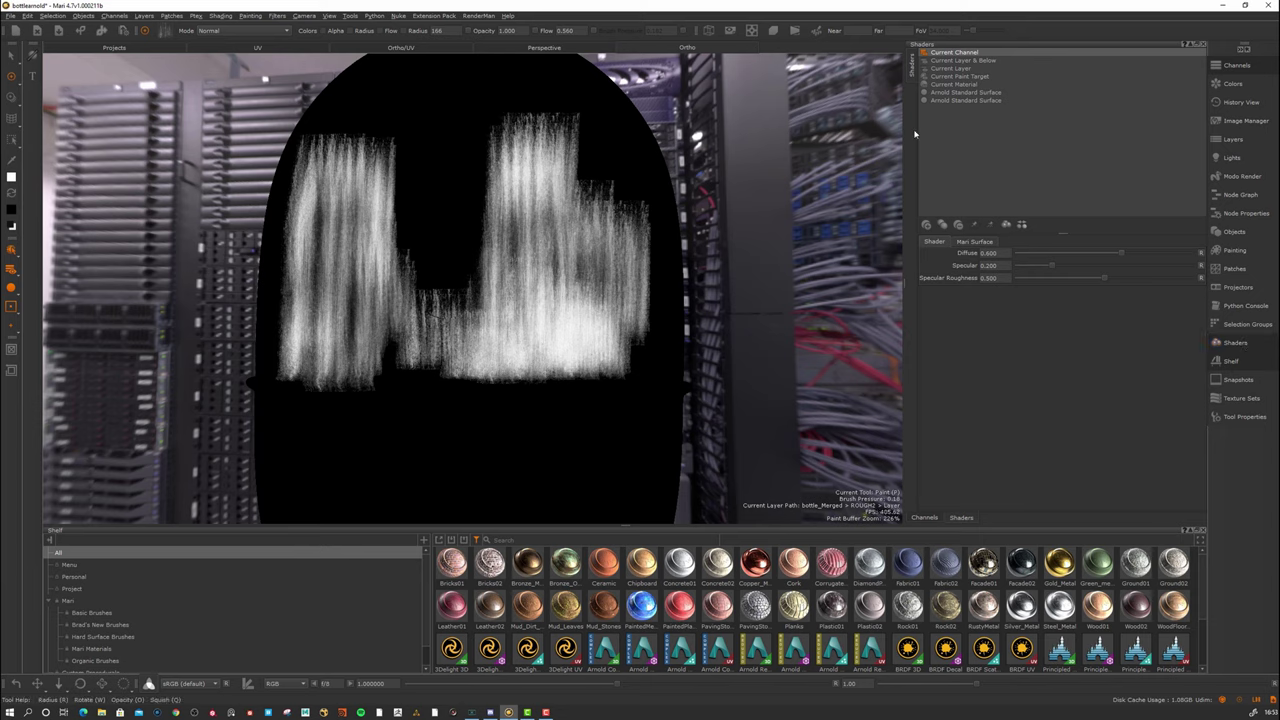
click(965, 100)
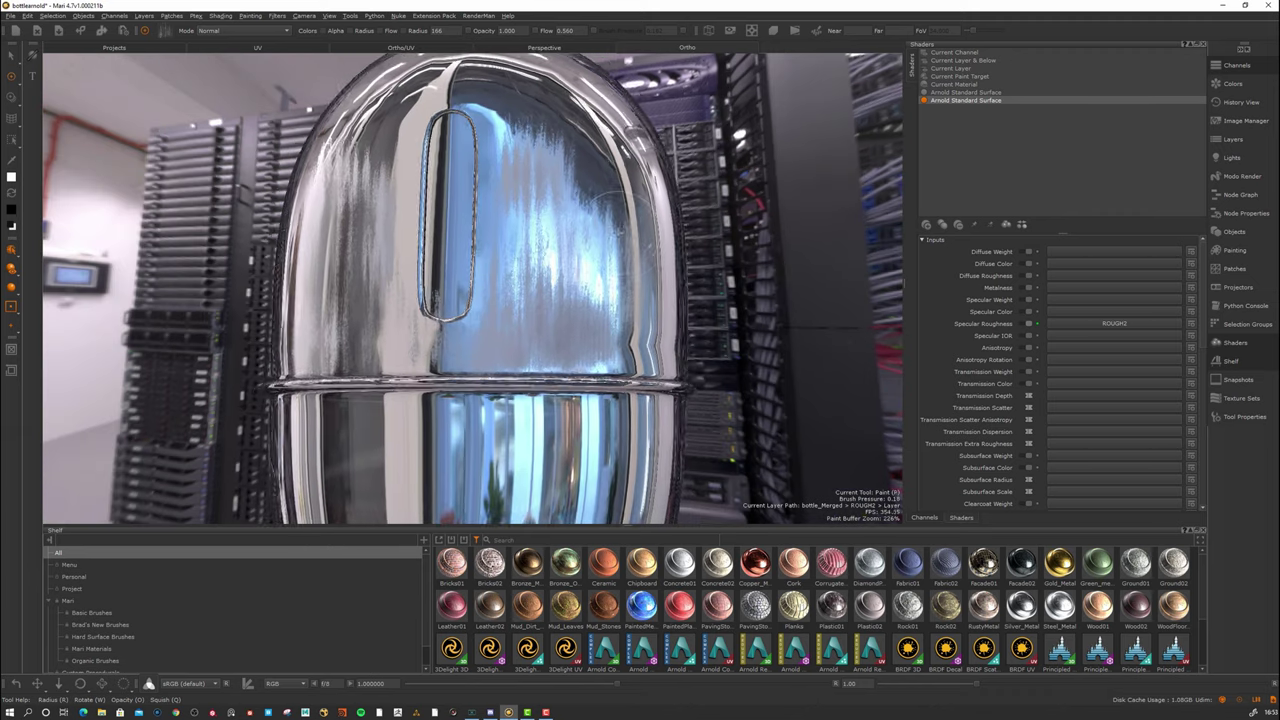
click(1240, 344)
click(1240, 344)
Set the shader's Specular Color to a saturated yellow with hue 47 and check it on the fully metallic bottle.
drag(1205, 333, 1208, 507)
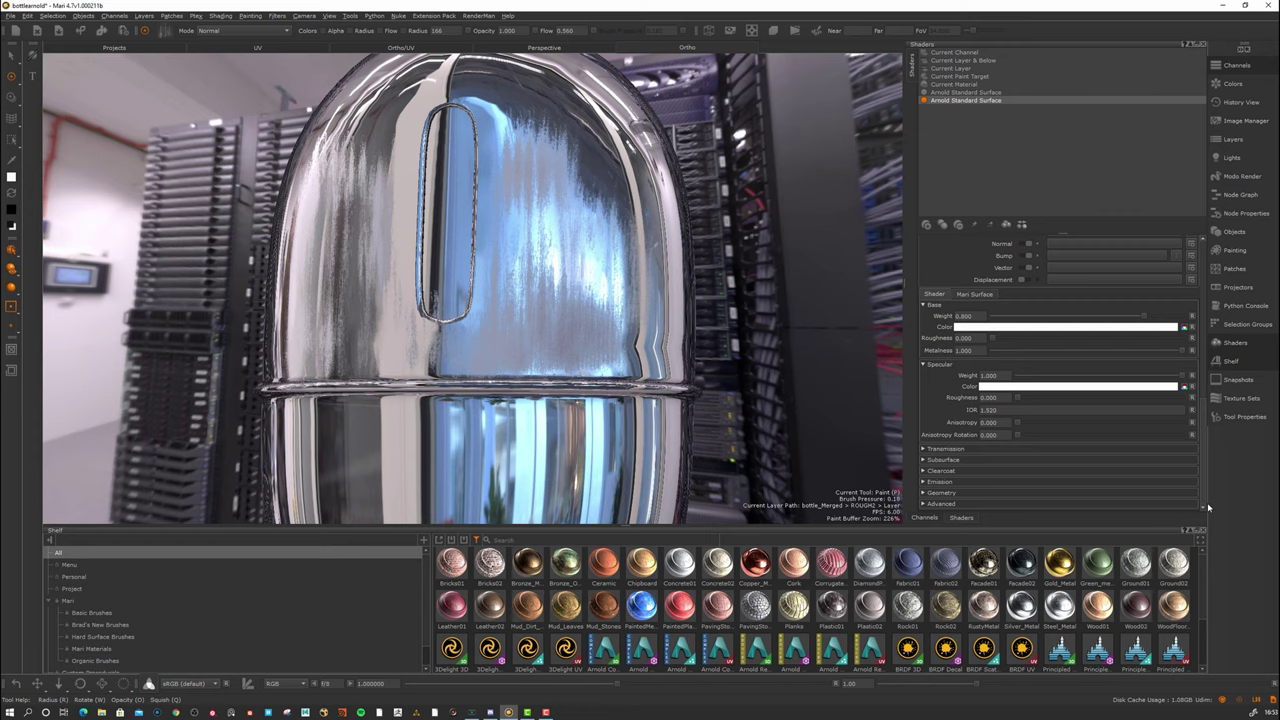
click(985, 386)
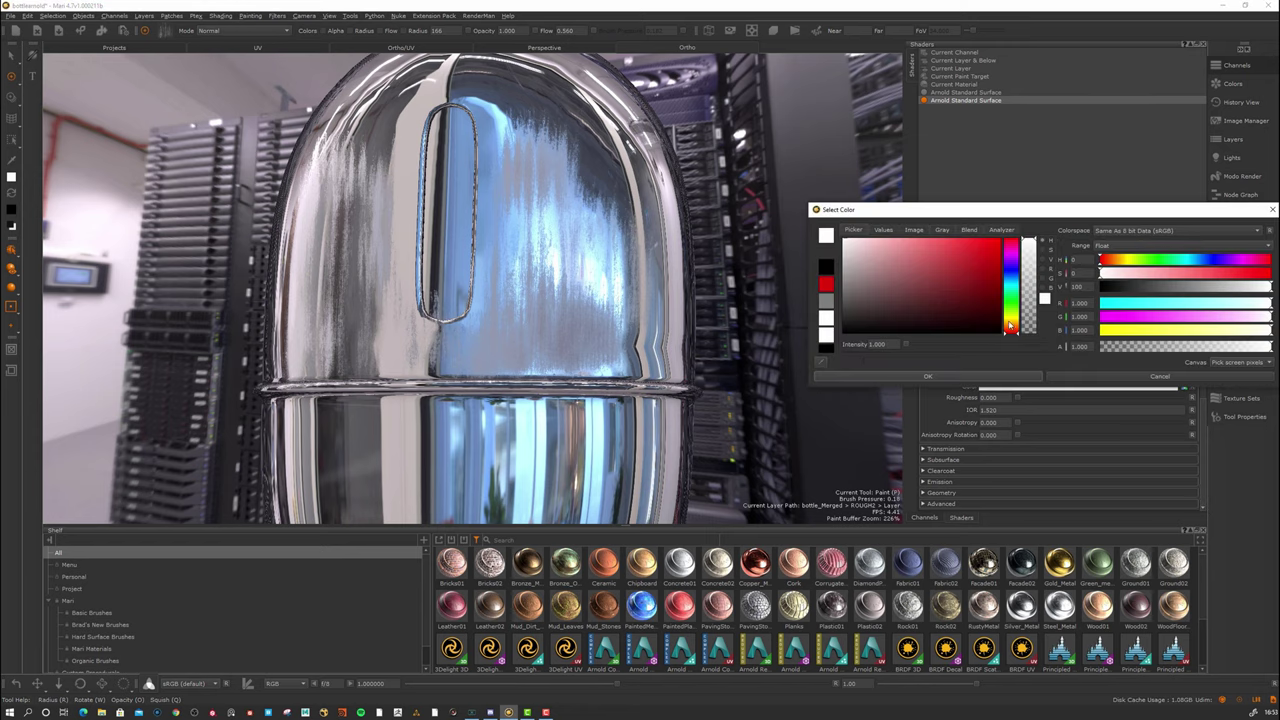
click(1010, 322)
drag(983, 297, 1009, 246)
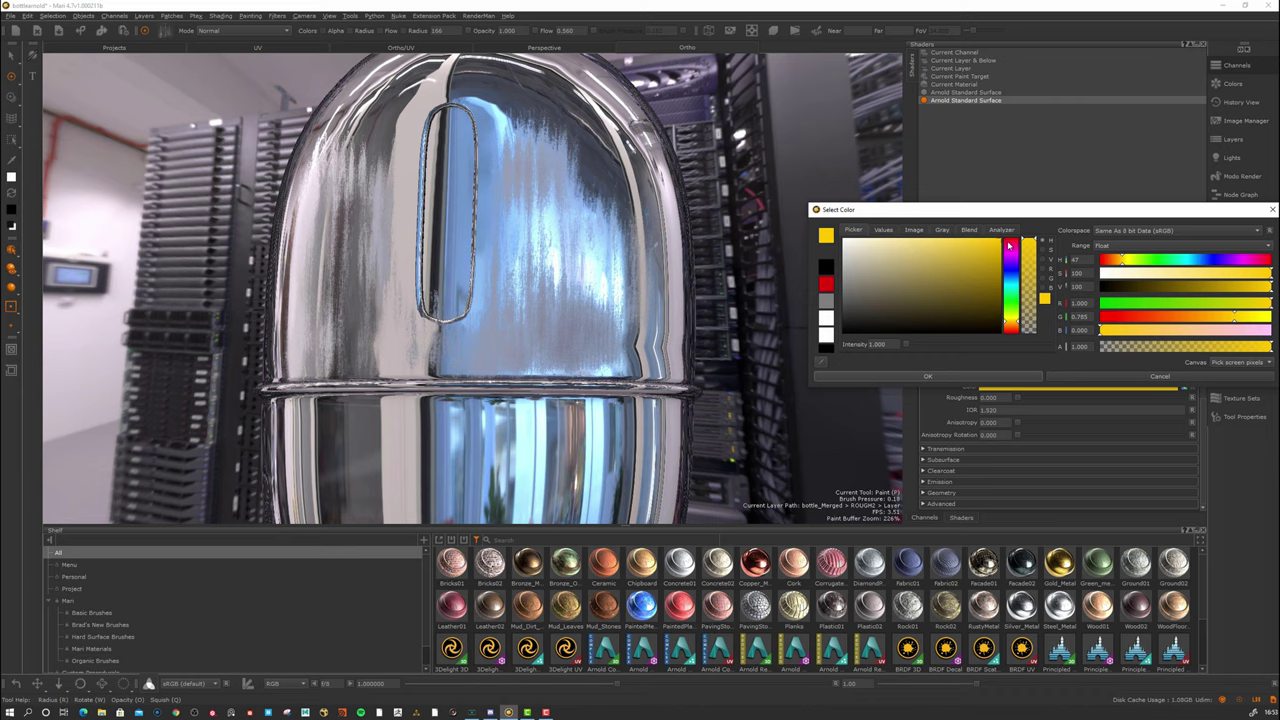
click(938, 380)
mouse_move(762, 340)
alt+mouse_down()
mouse_move(763, 323)
mouse_move(770, 368)
alt+mouse_up()
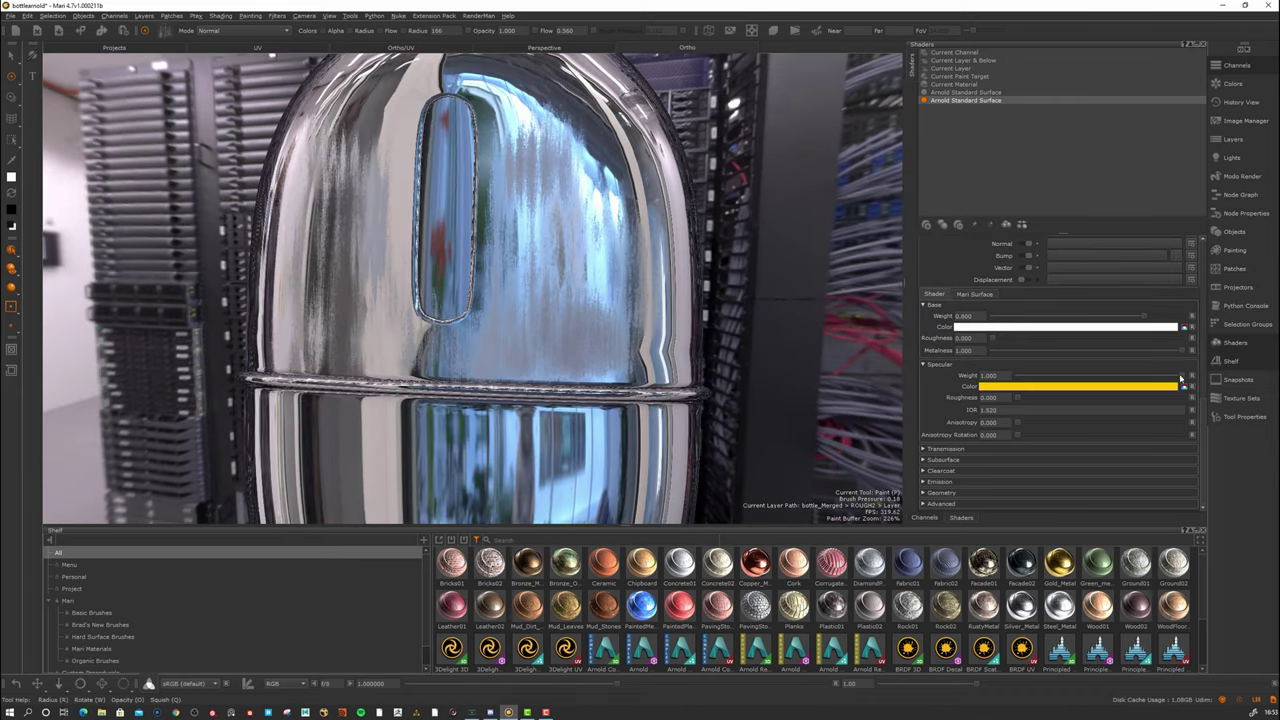
Lower the shader's base Metalness to 0.000 and look for the specular tint on the non-metallic bottle.
scroll(1181, 380, up, 1)
drag(1181, 389, 909, 393)
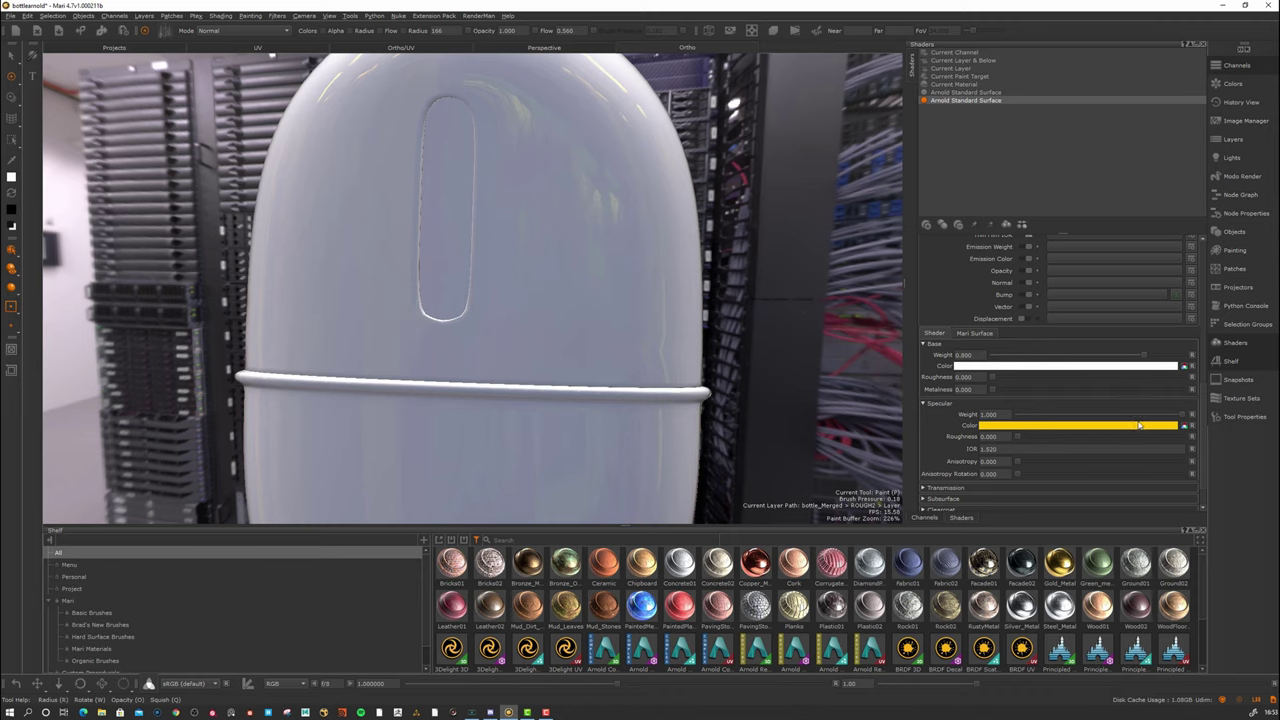
alt+drag(726, 253, 772, 297)
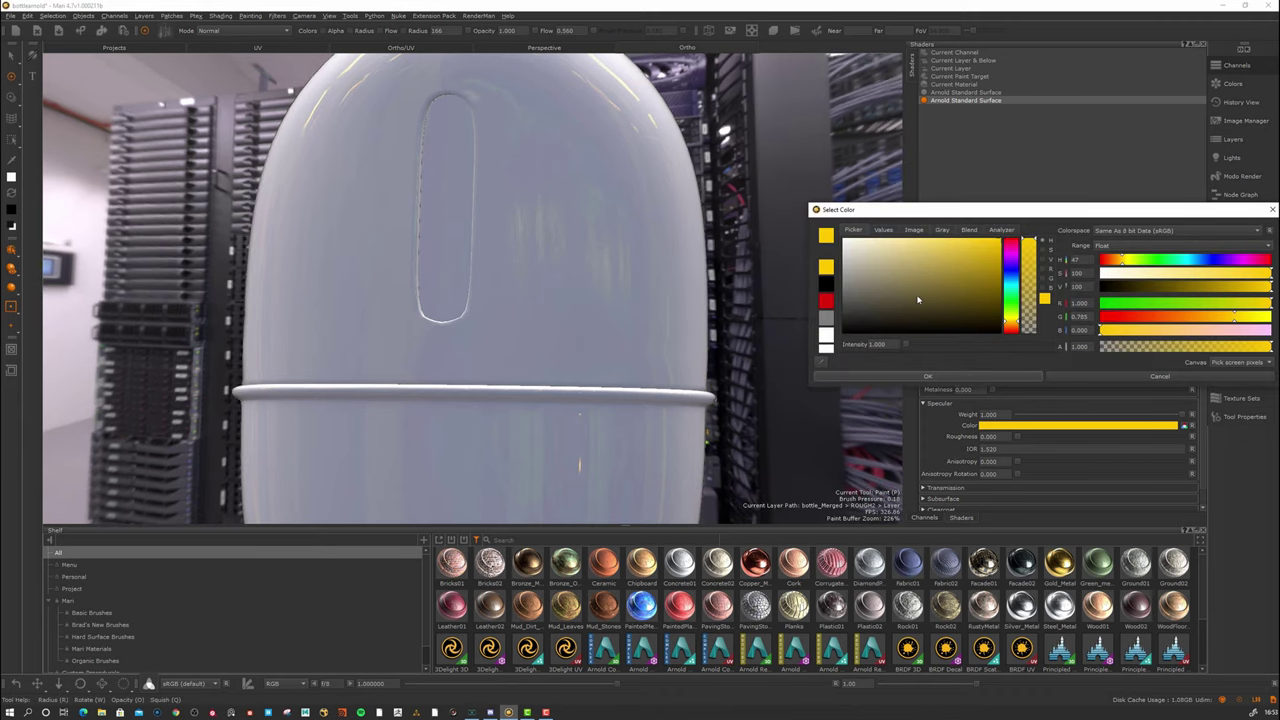
Change the Specular Color to pure red and inspect the colored highlights around the bottle's shoulder.
drag(918, 299, 1020, 226)
click(1009, 332)
click(928, 376)
alt+drag(620, 290, 671, 243)
alt+right_drag(671, 243, 702, 356)
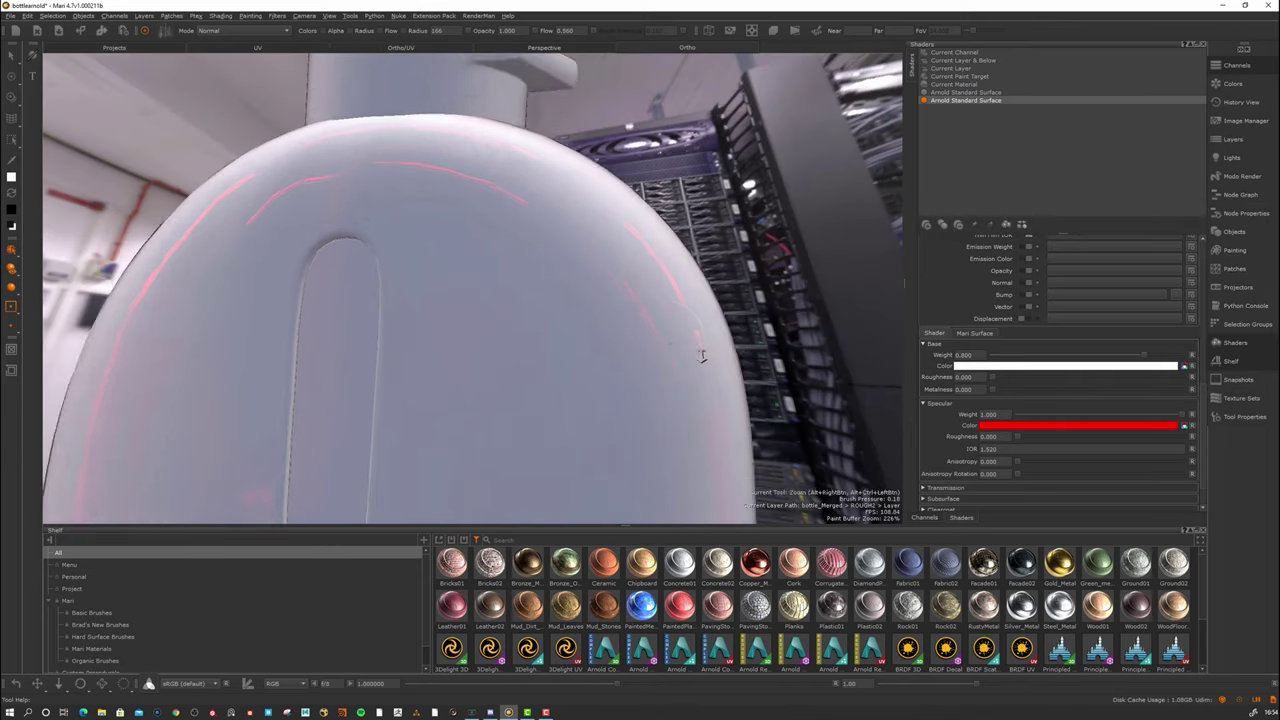
mouse_move(702, 356)
alt+mouse_down()
mouse_move(543, 221)
mouse_move(480, 251)
mouse_move(508, 283)
mouse_move(500, 275)
alt+mouse_up()
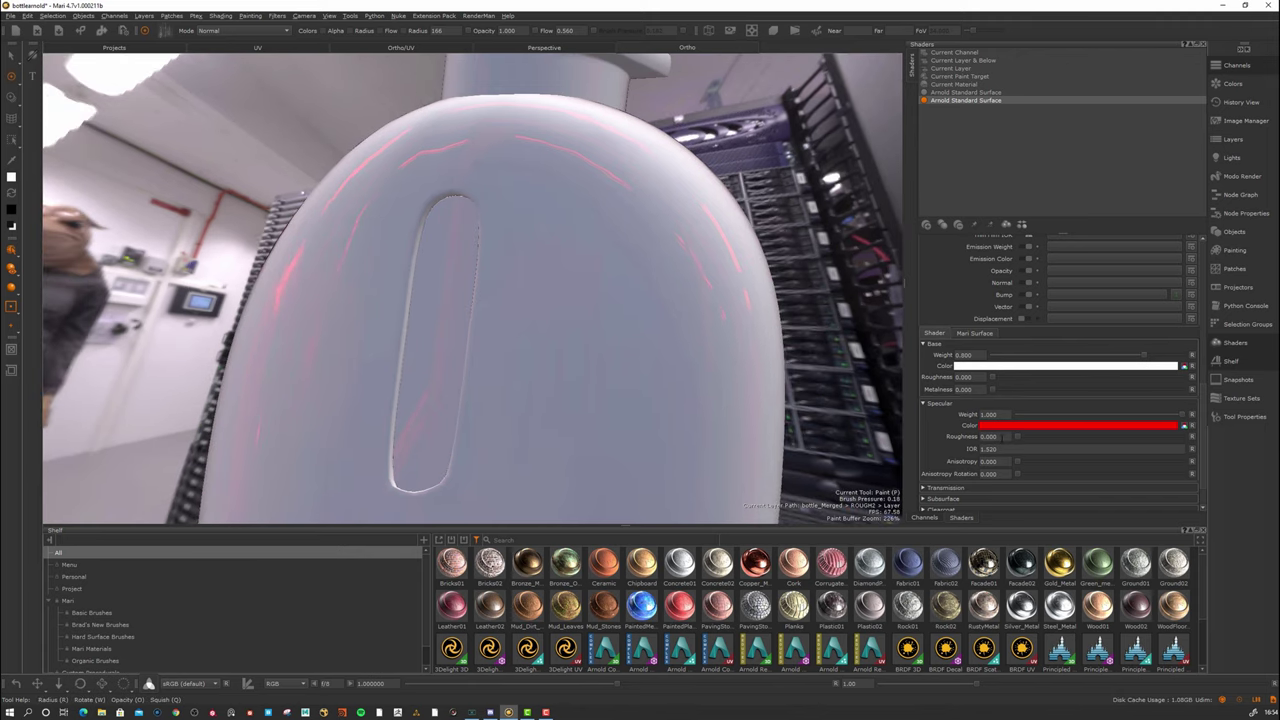
Set the Specular Color to orange and Metalness to 0.818, and inspect the whole bottle's reflections.
click(1016, 427)
drag(916, 300, 840, 236)
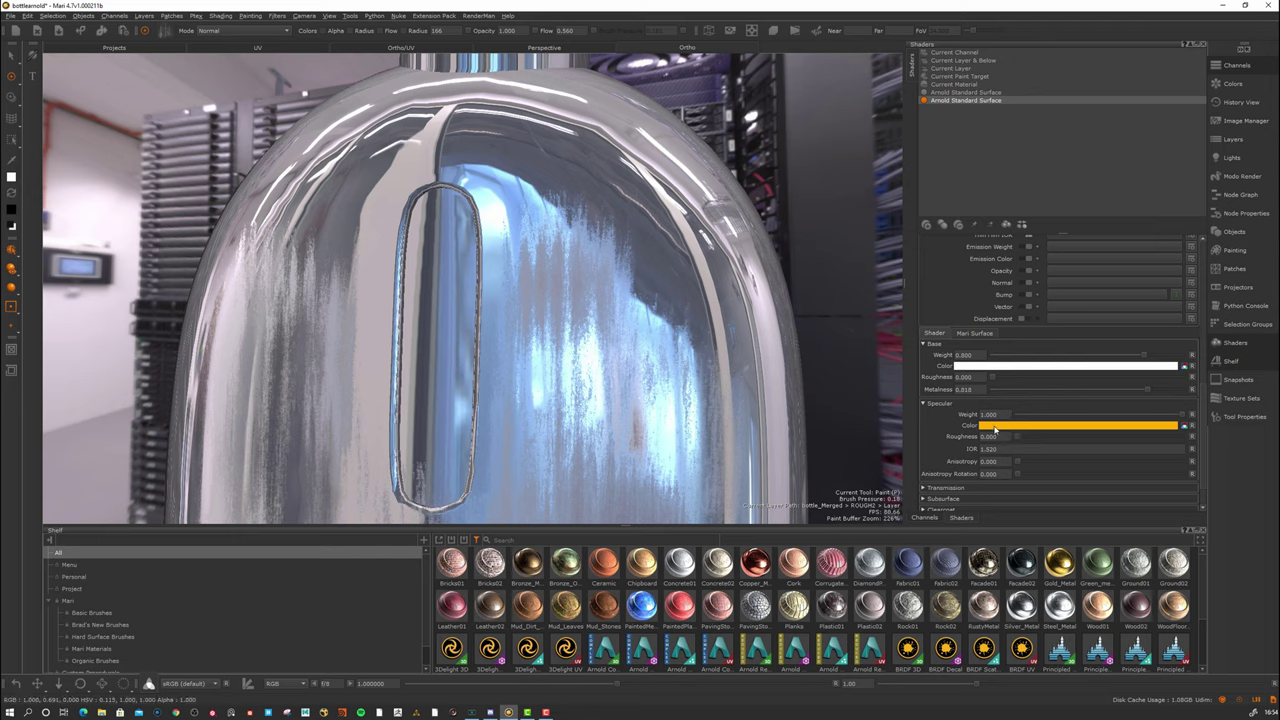
mouse_move(995, 430)
scroll(728, 268, down, 6)
scroll(609, 345, up, 3)
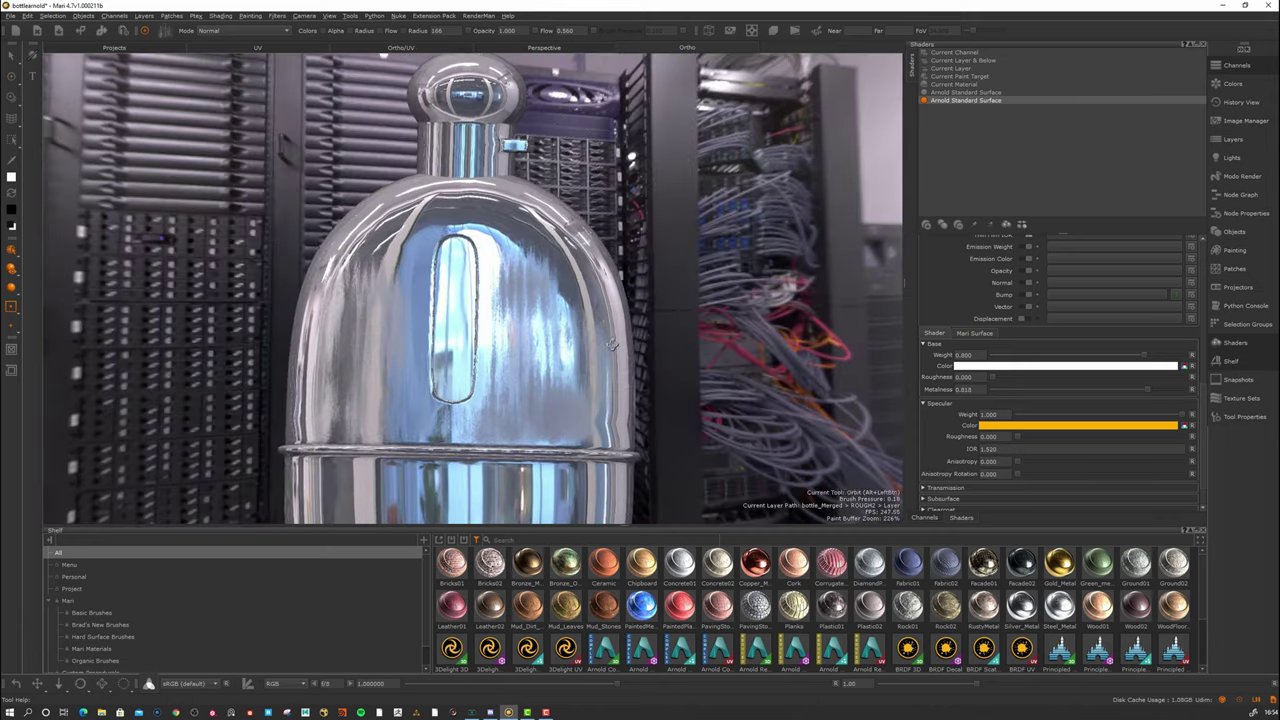
scroll(604, 357, up, 1)
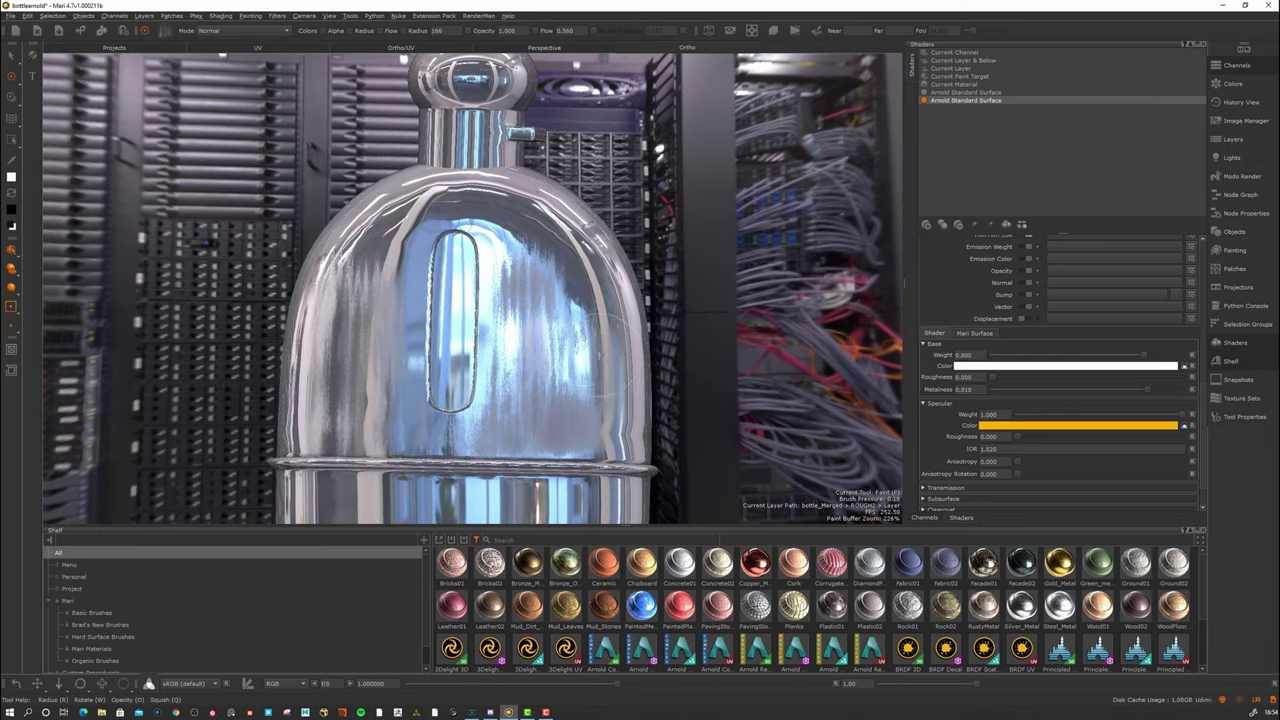
mouse_move(609, 357)
alt+mouse_down()
mouse_move(587, 362)
mouse_move(619, 338)
alt+mouse_up()
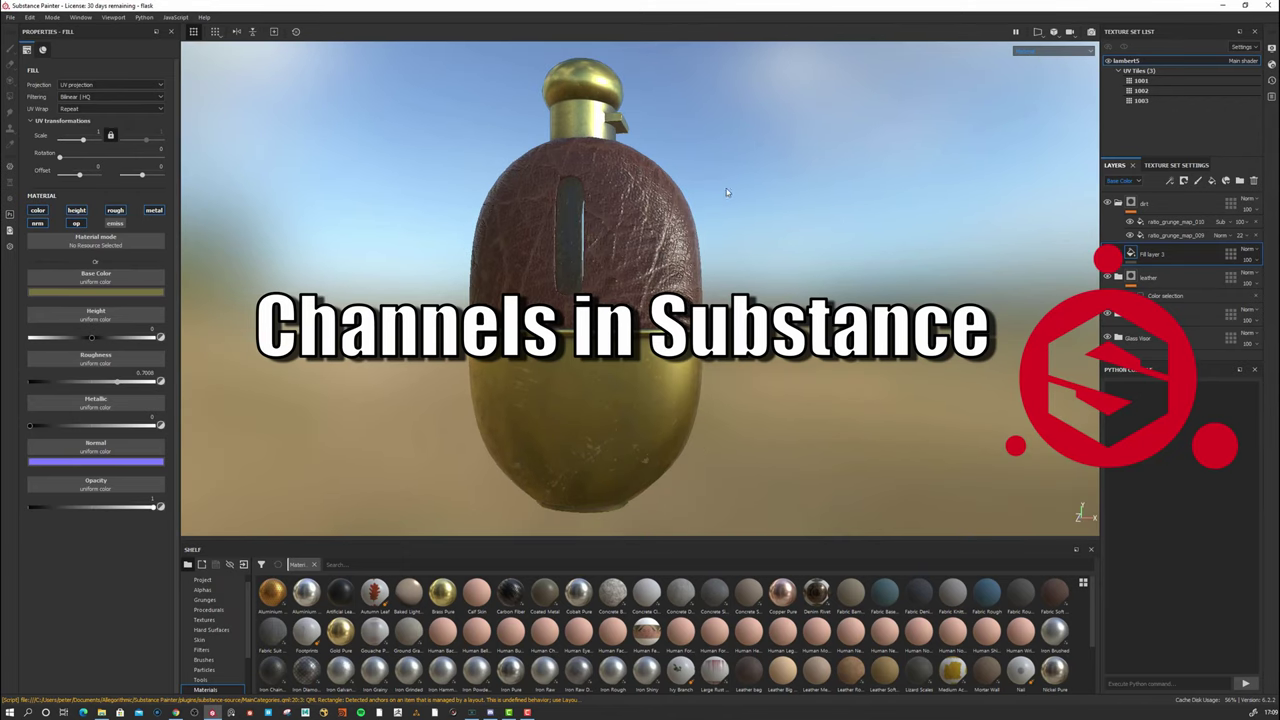
Switch to Substance Painter and view the flask's Base Color and Height channels individually.
alt+drag(761, 238, 771, 239)
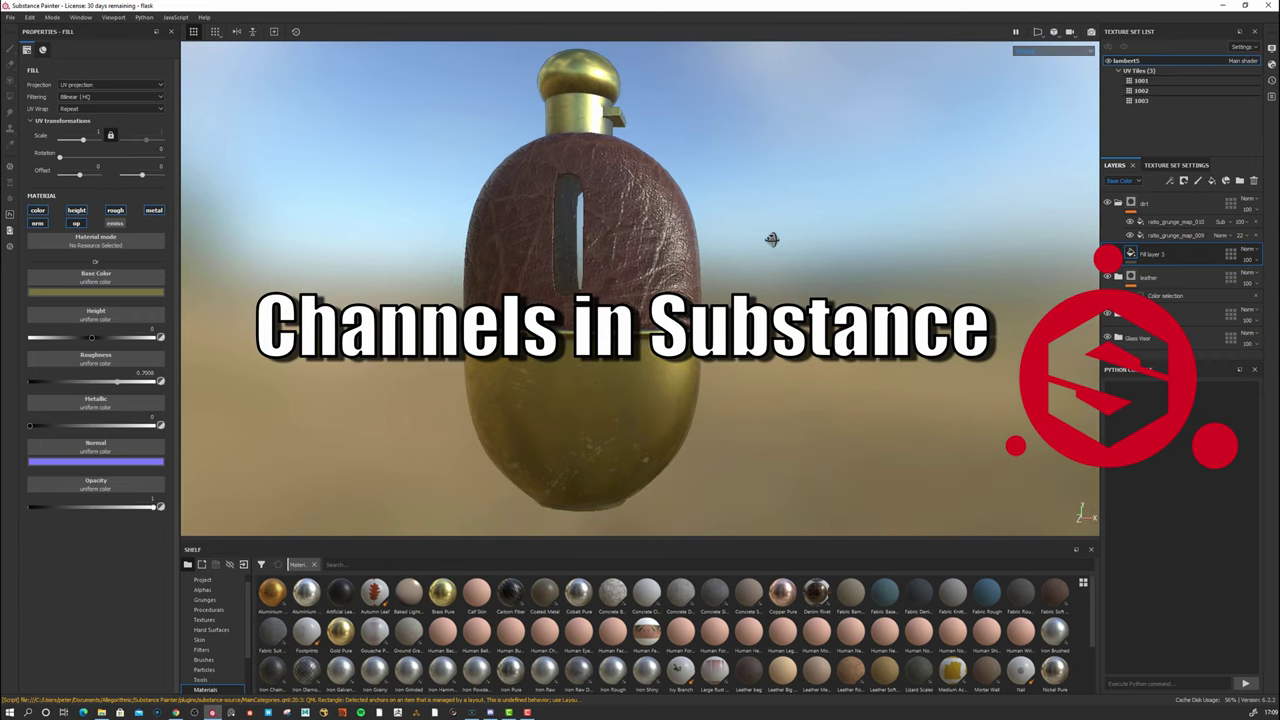
click(1045, 54)
click(1037, 82)
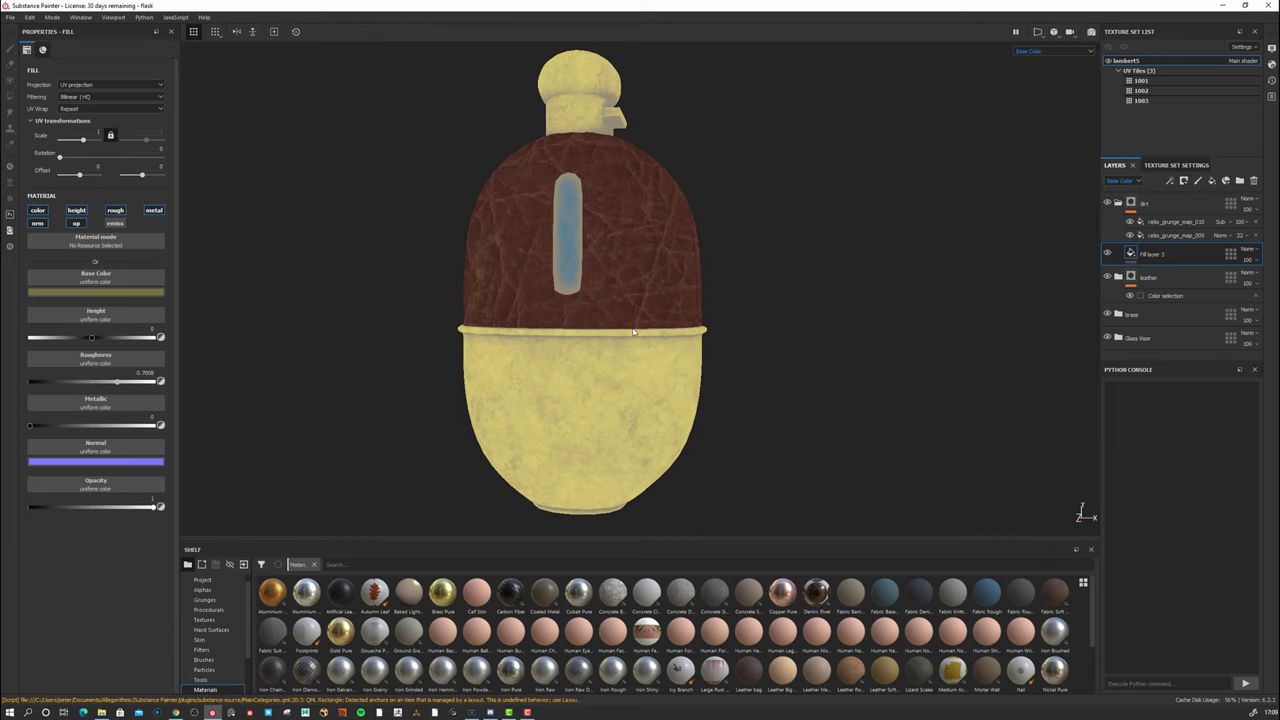
click(1043, 52)
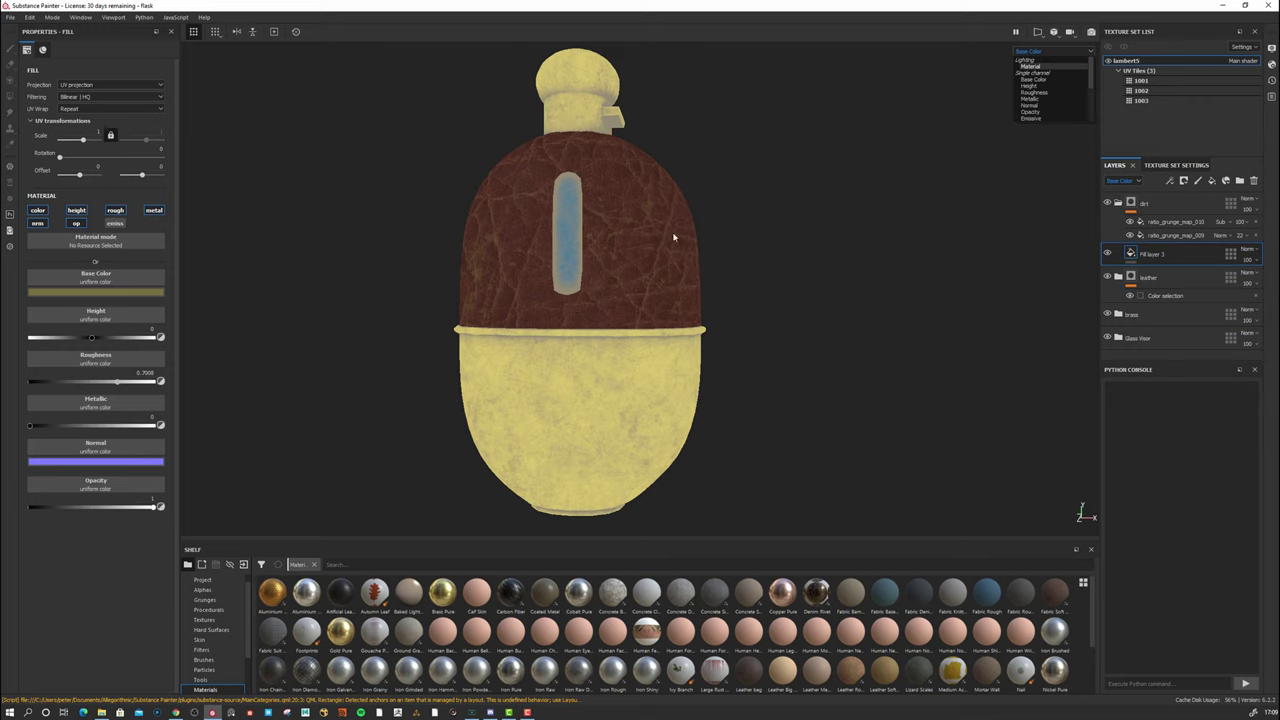
click(1036, 87)
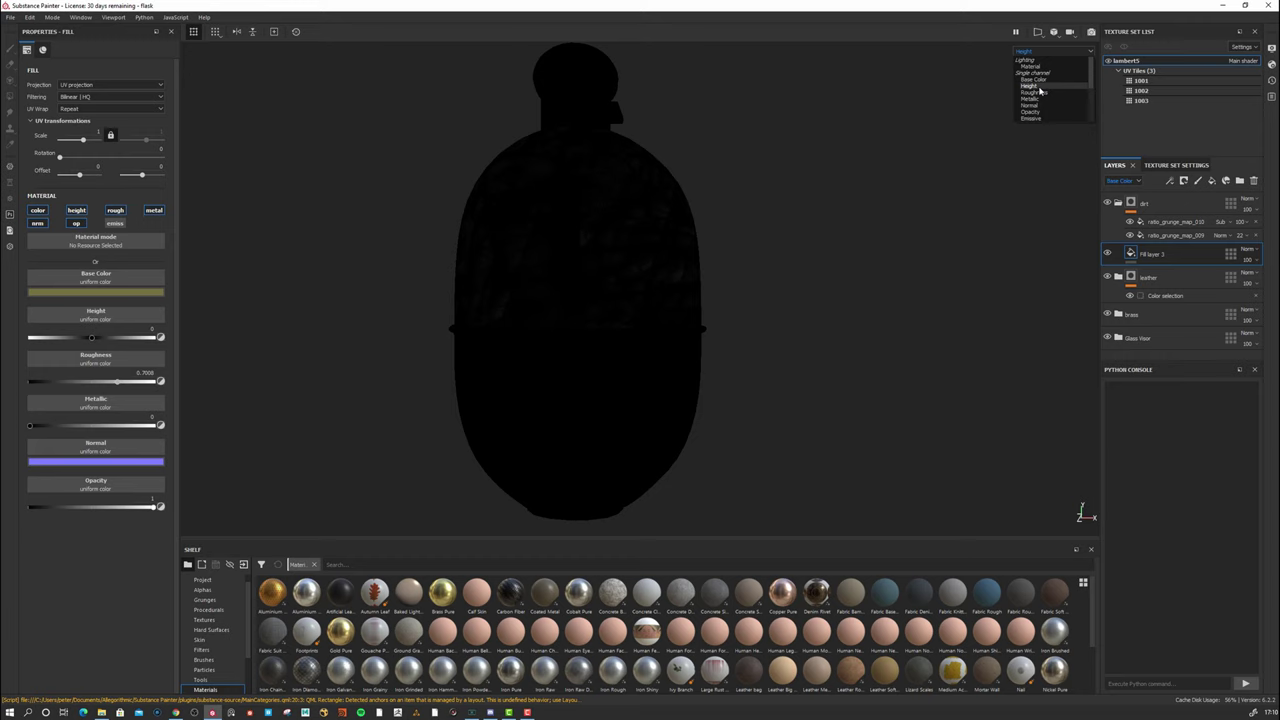
Show only the flask's Roughness channel and examine it on the leather and the scratched lower body.
click(1036, 91)
alt+drag(814, 229, 697, 436)
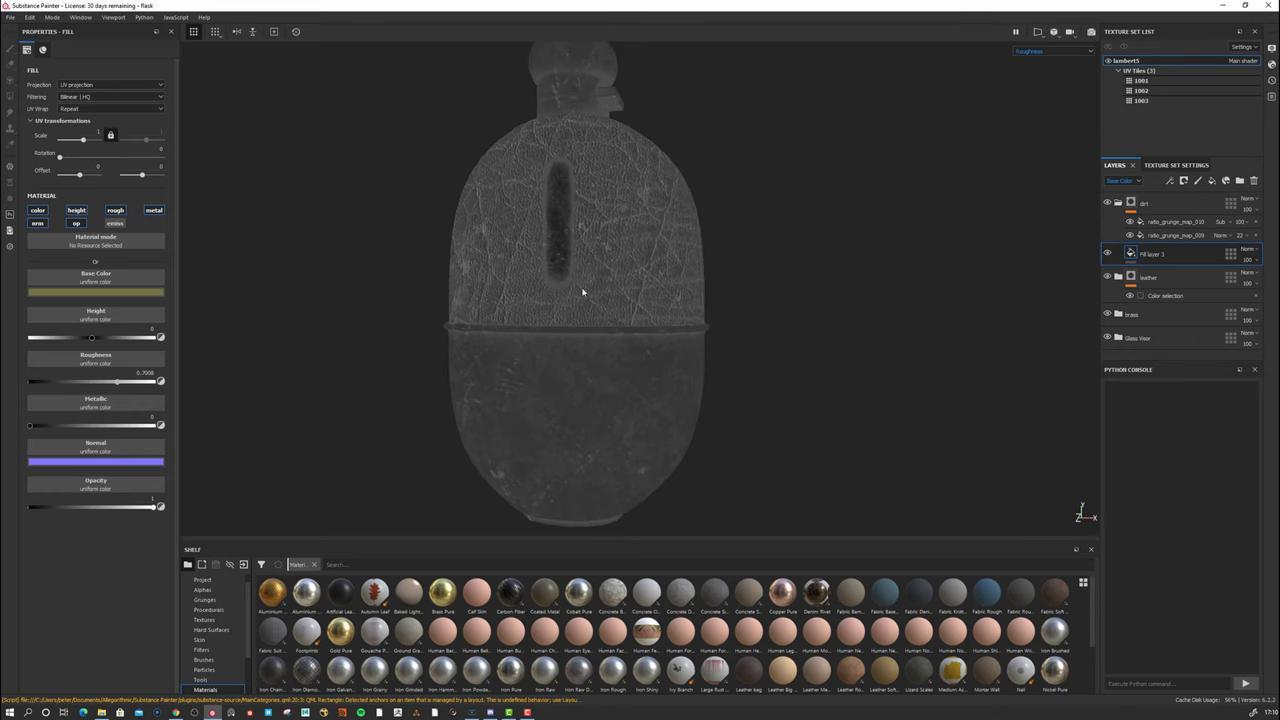
alt+drag(791, 238, 677, 421)
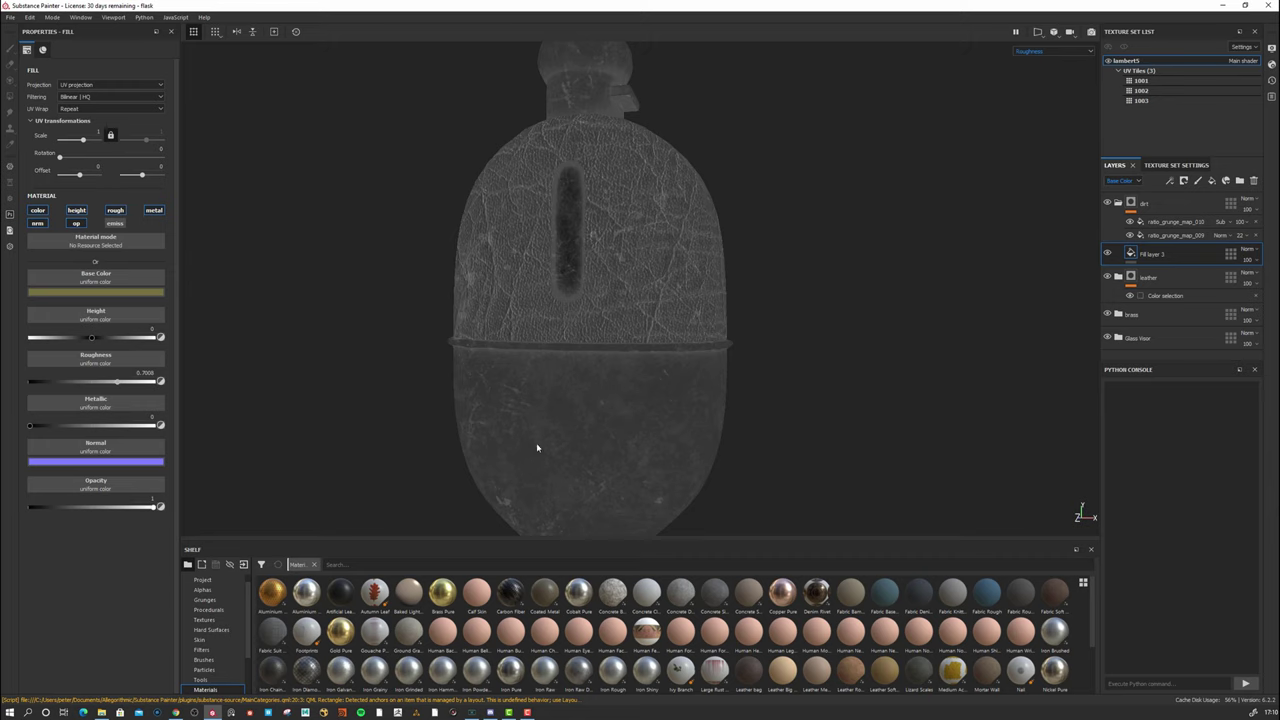
alt+middle_drag(580, 505, 720, 360)
alt+right_drag(720, 360, 868, 354)
alt+drag(868, 354, 594, 311)
alt+right_drag(594, 311, 795, 344)
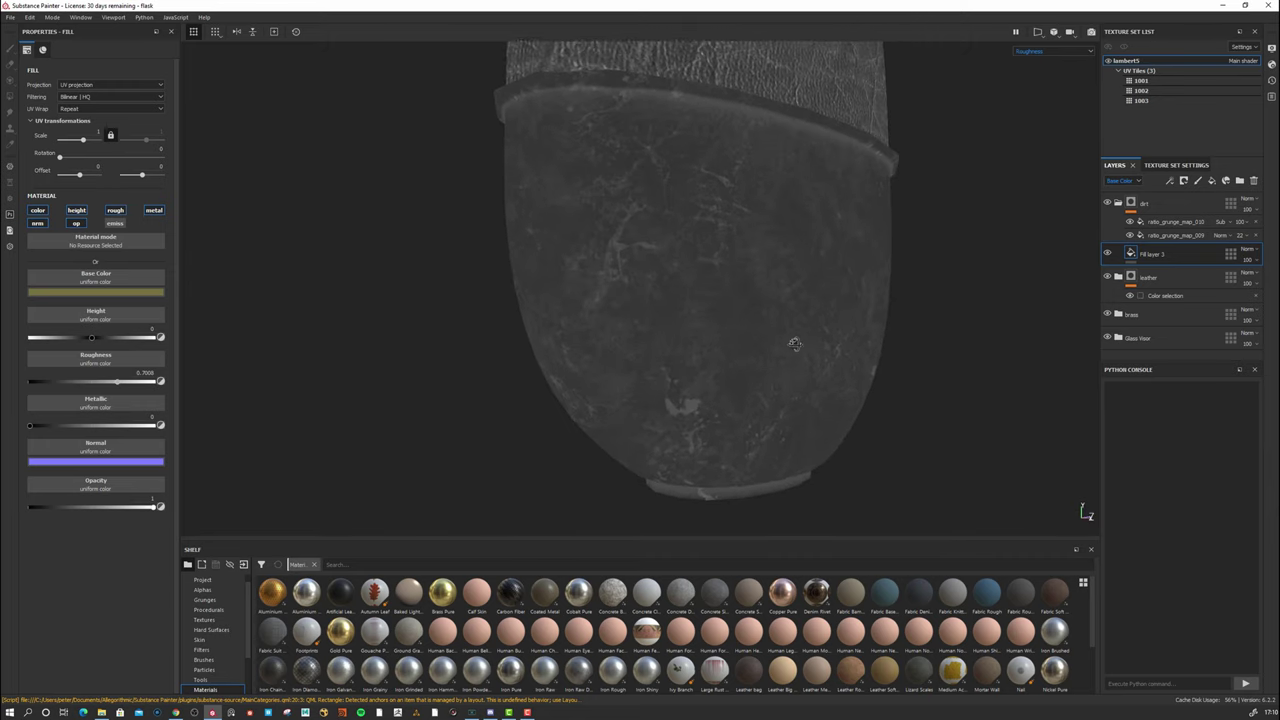
Return the flask to the full Material view and inspect its lower metal body.
alt+drag(794, 344, 677, 292)
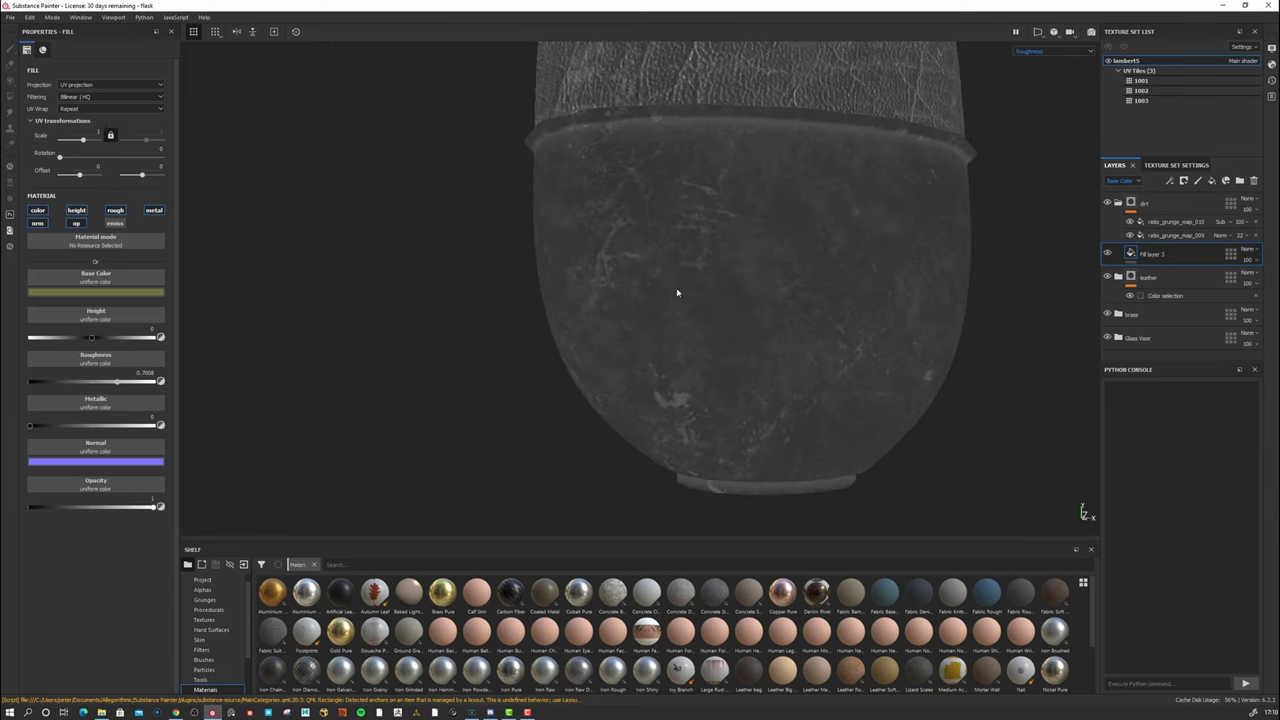
click(1035, 51)
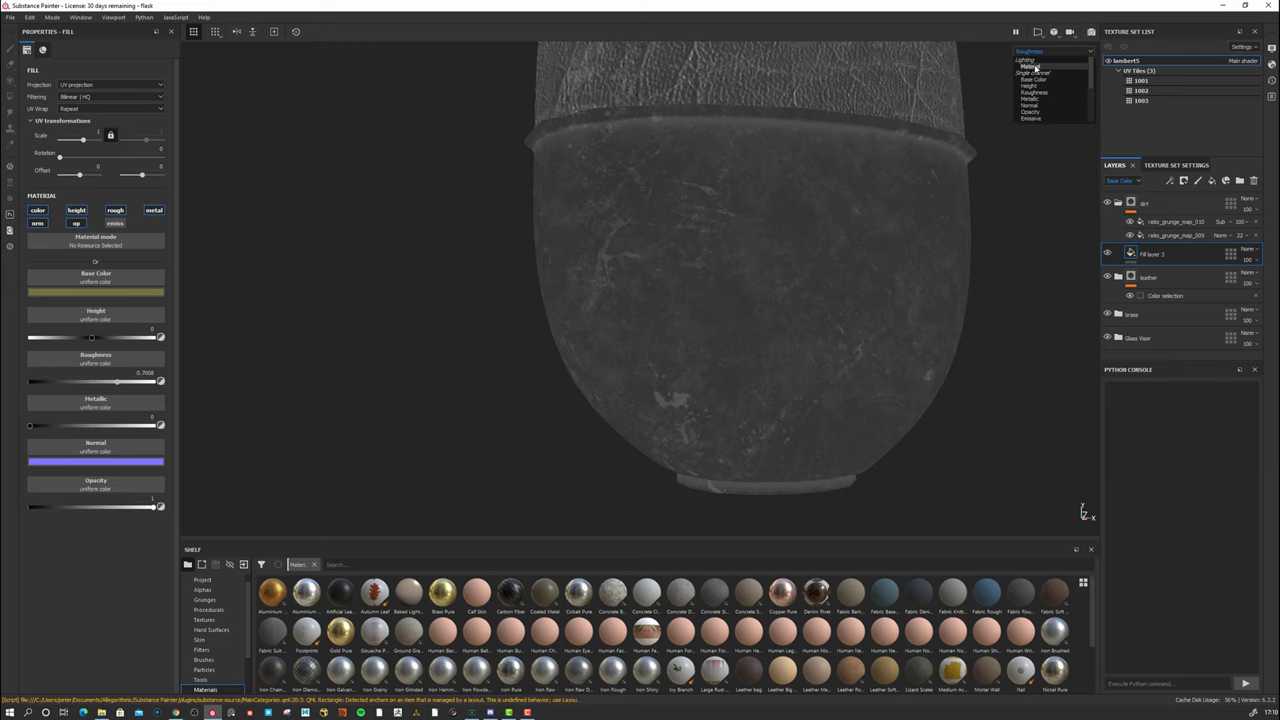
click(1030, 66)
mouse_move(640, 309)
alt+mouse_down()
mouse_move(591, 280)
mouse_move(683, 189)
mouse_move(526, 263)
mouse_move(789, 259)
mouse_move(640, 346)
mouse_move(563, 314)
mouse_move(451, 300)
mouse_move(368, 318)
mouse_move(620, 314)
mouse_move(760, 391)
mouse_move(806, 372)
alt+mouse_up()
Show only the flask's Metallic channel and compare the brass parts, the leather and the worn scratches.
click(1050, 51)
click(1032, 114)
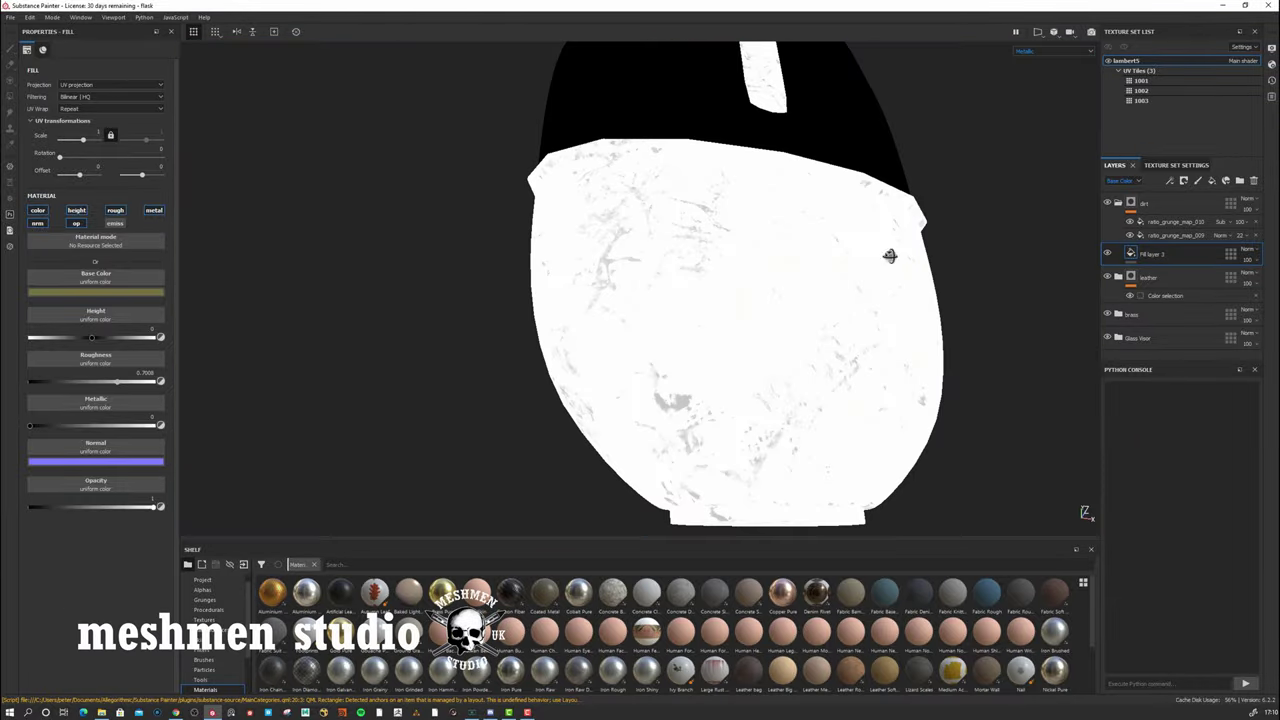
alt+drag(889, 255, 650, 366)
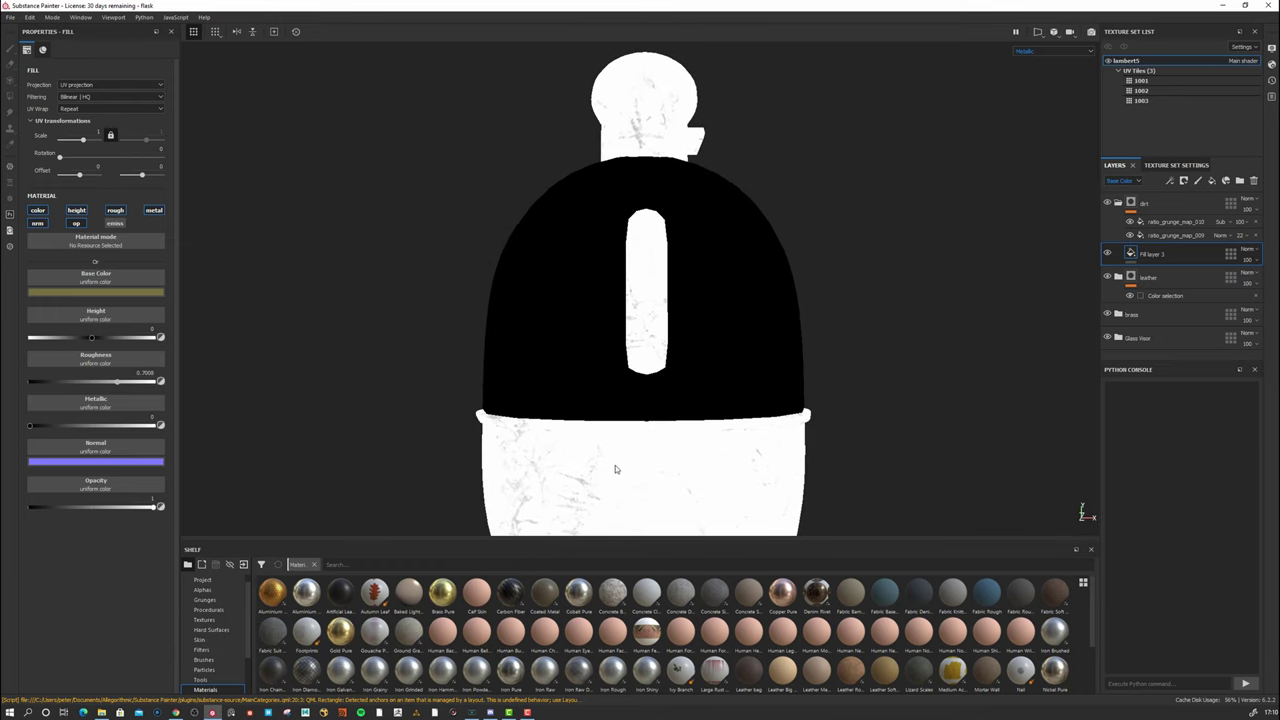
alt+drag(615, 469, 538, 447)
alt+drag(659, 362, 764, 351)
alt+right_drag(764, 351, 685, 372)
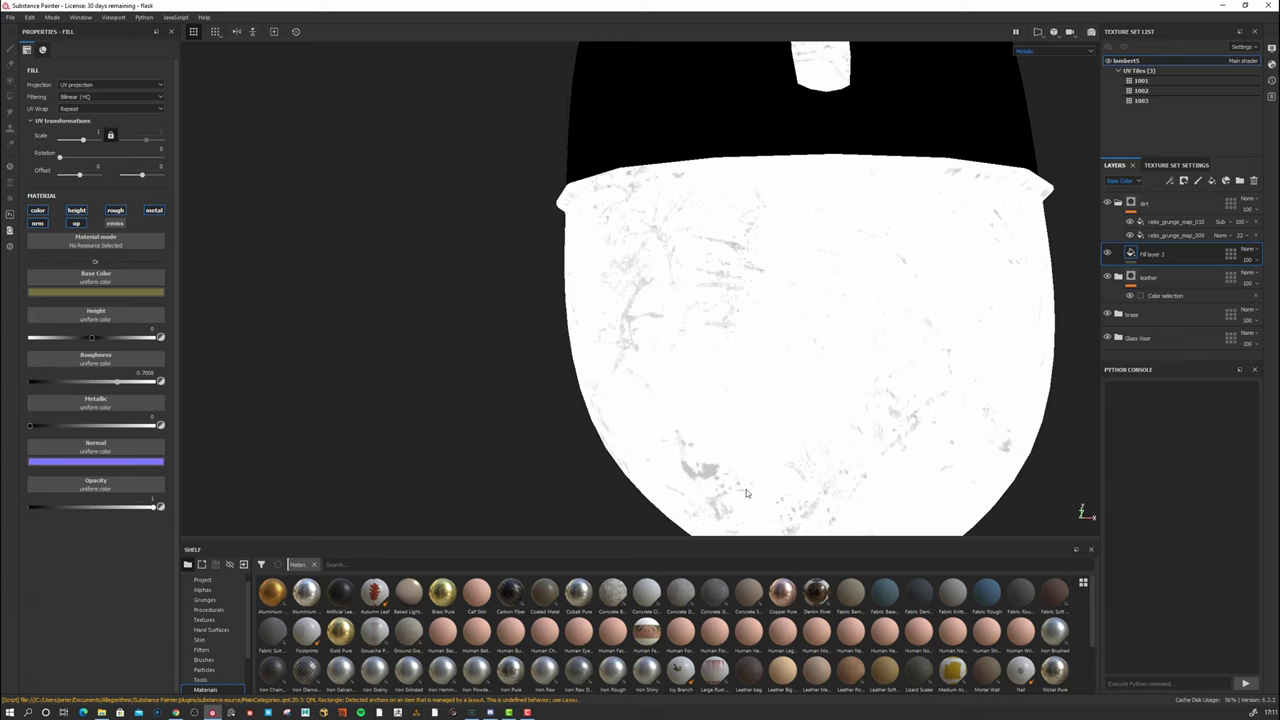
Show only the flask's Normal channel and examine the lower body and the leather edge.
key(c)
alt+drag(892, 232, 457, 293)
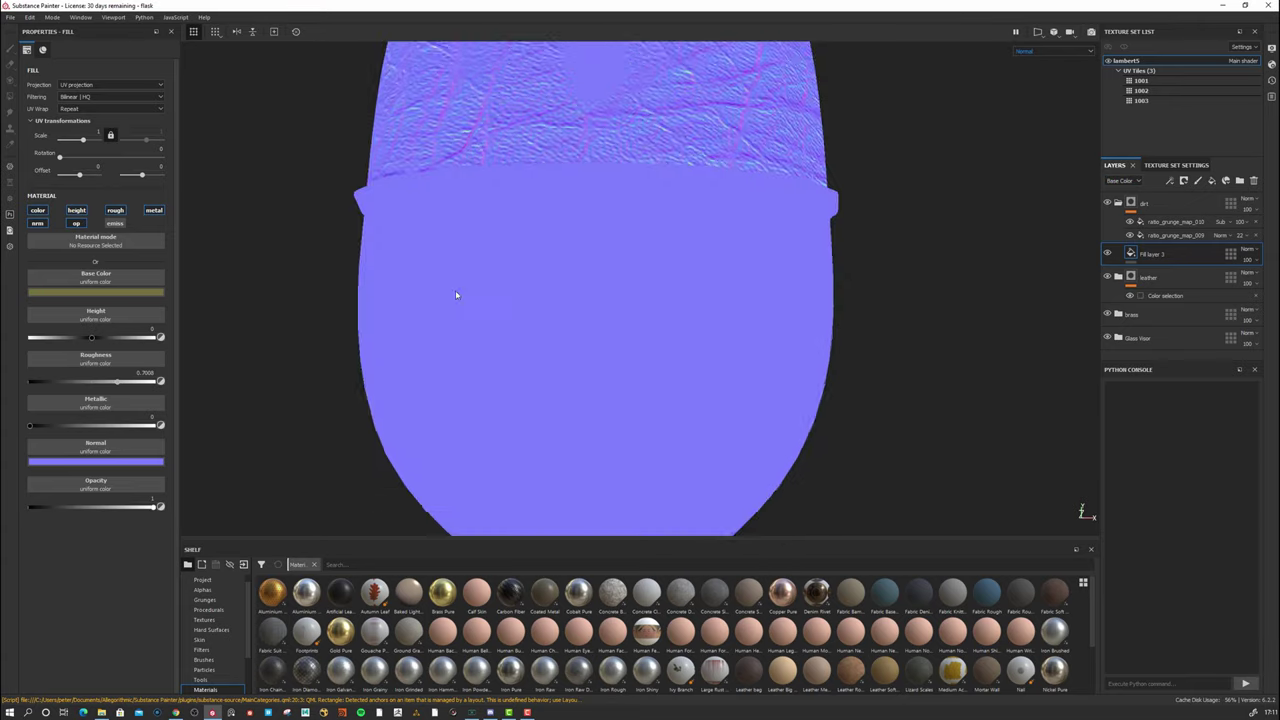
alt+middle_drag(577, 219, 659, 428)
alt+right_drag(659, 428, 643, 297)
alt+drag(643, 297, 606, 213)
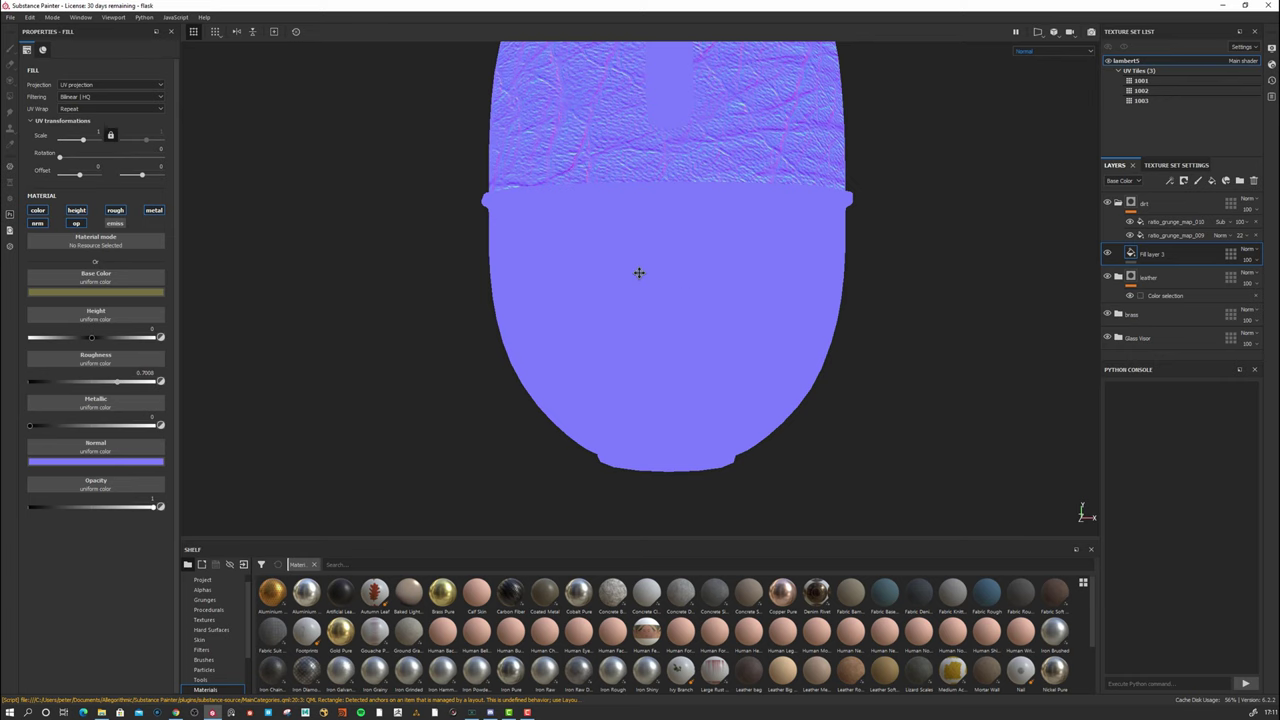
alt+drag(639, 272, 695, 359)
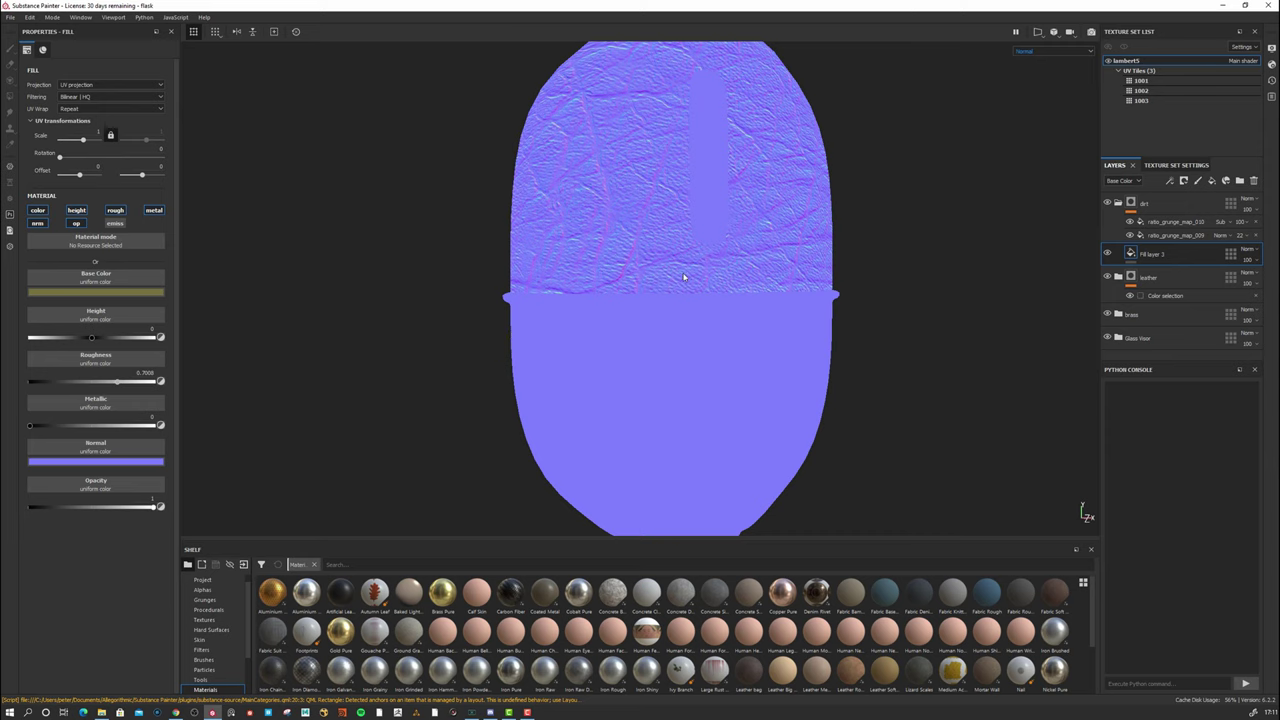
Examine the leather grain and the window area closely in the Normal channel.
alt+drag(684, 277, 624, 249)
alt+right_drag(593, 267, 780, 285)
alt+drag(780, 285, 808, 295)
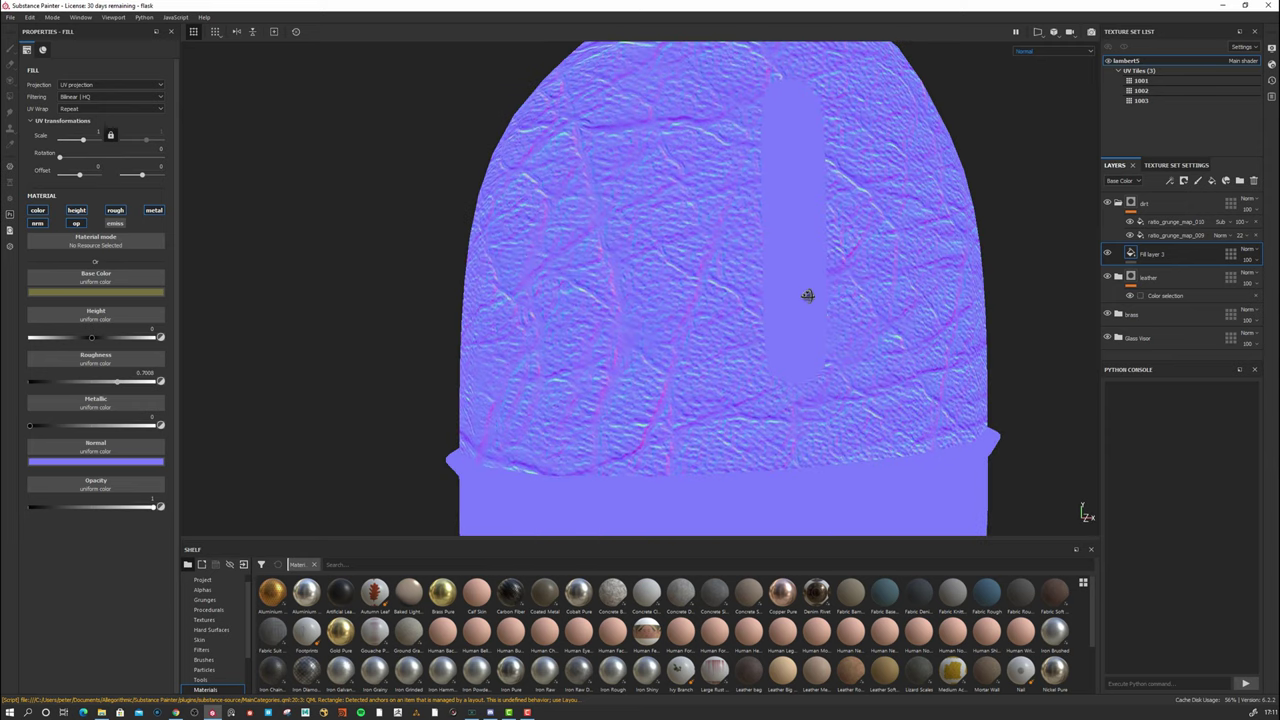
alt+right_drag(717, 304, 578, 326)
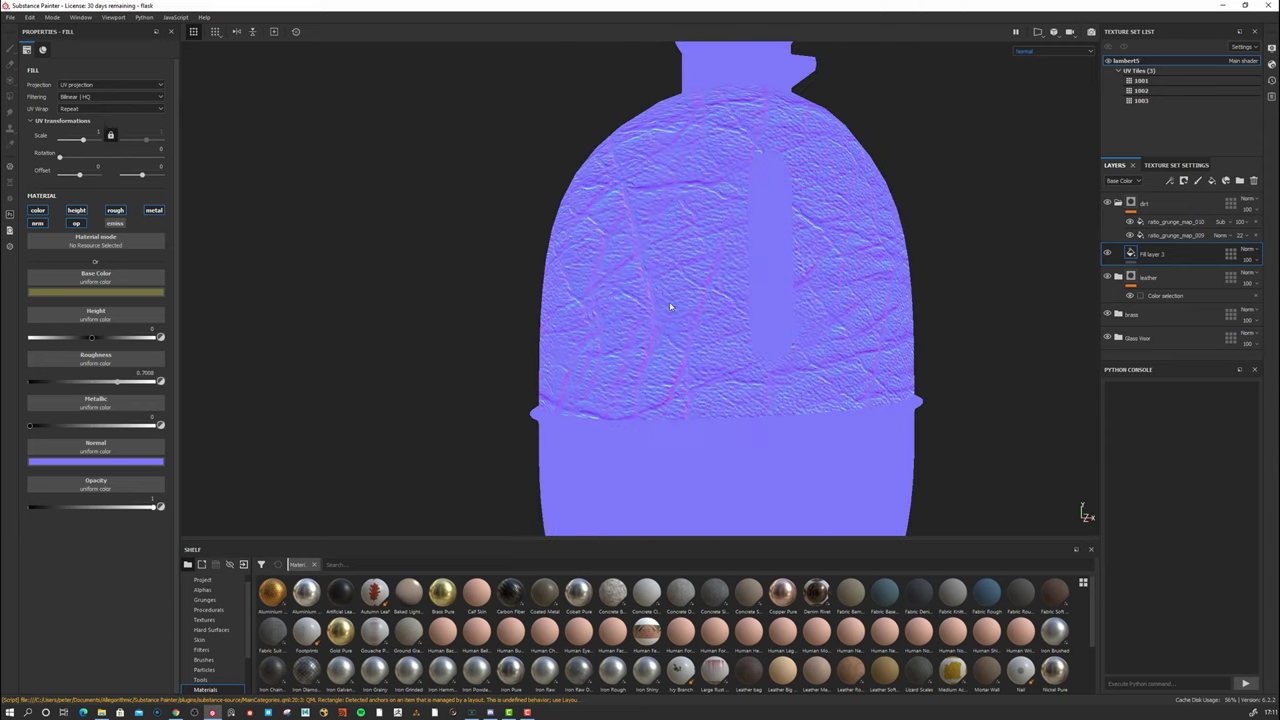
alt+drag(669, 301, 655, 231)
alt+right_drag(655, 231, 510, 284)
mouse_move(651, 269)
alt+mouse_down()
mouse_move(640, 265)
mouse_move(643, 289)
alt+mouse_up()
View the Roughness channel again and return to the full Material view of the brass lower body.
click(1040, 52)
click(1034, 94)
alt+drag(787, 221, 785, 233)
click(1050, 51)
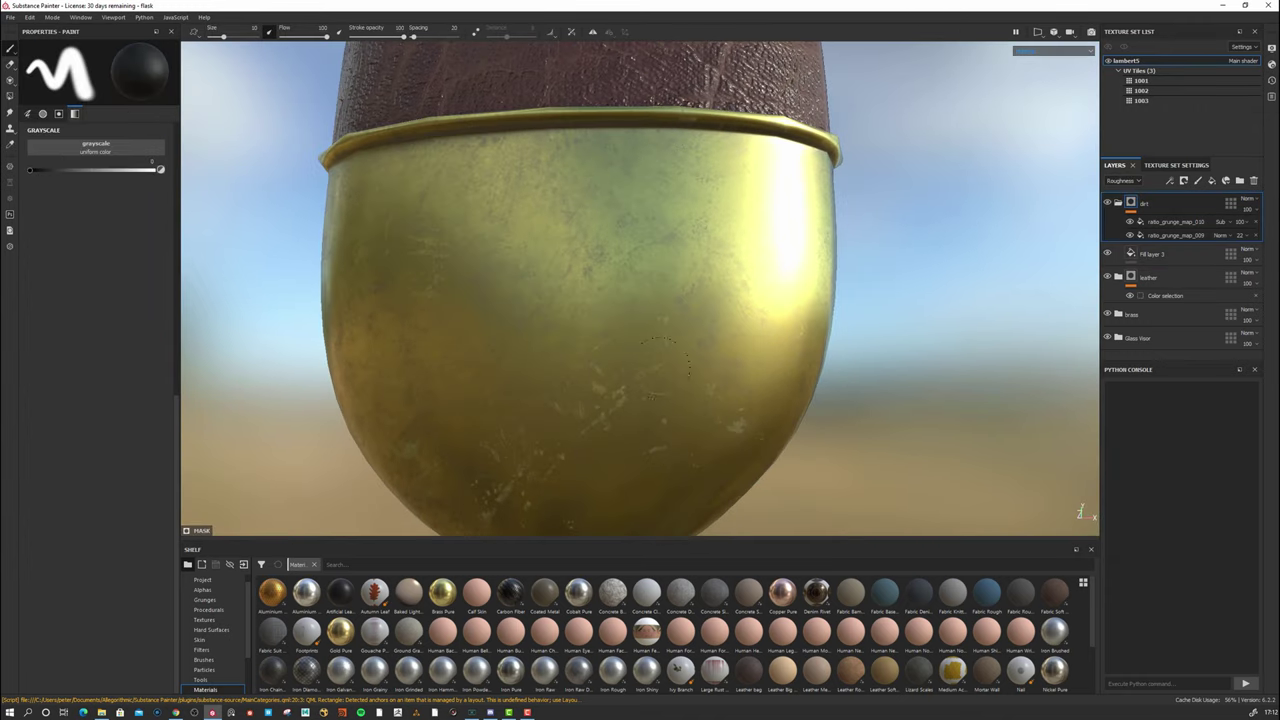
alt+drag(771, 200, 708, 277)
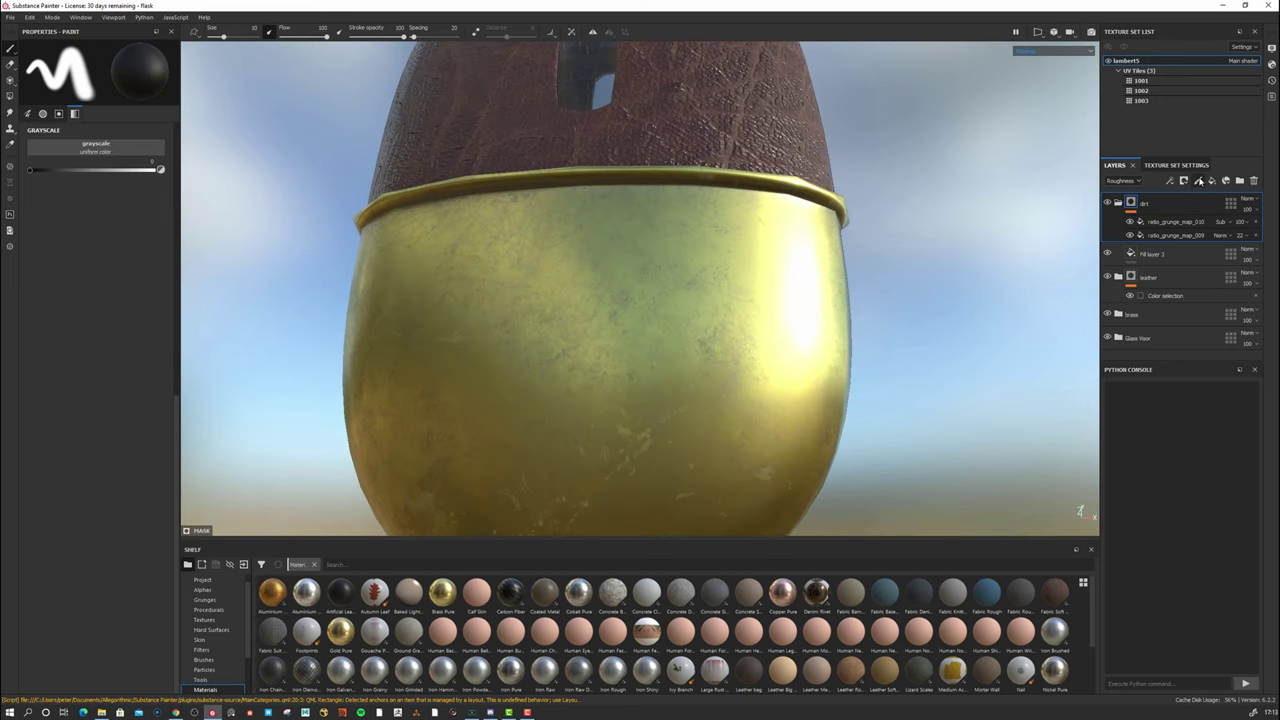
Add a paint layer above the dirt group and, with only Roughness enabled at 0.7913, paint a matte patch on the brass body.
click(1199, 181)
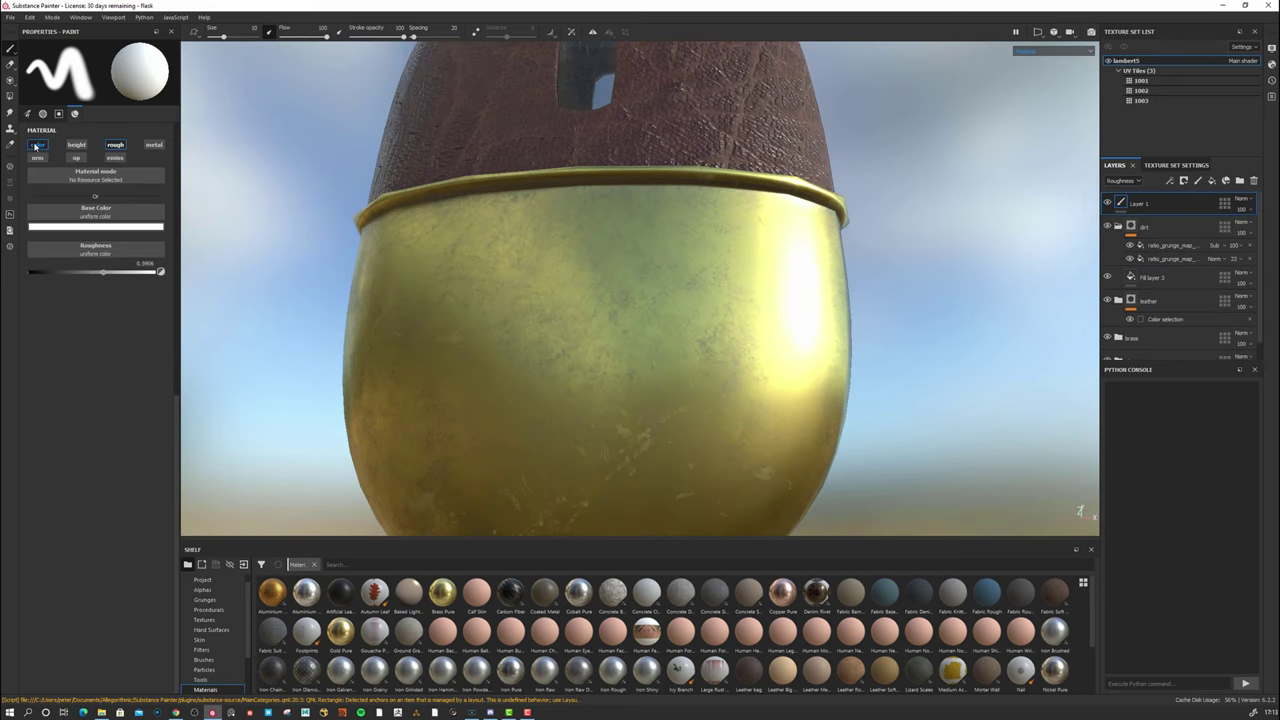
click(37, 146)
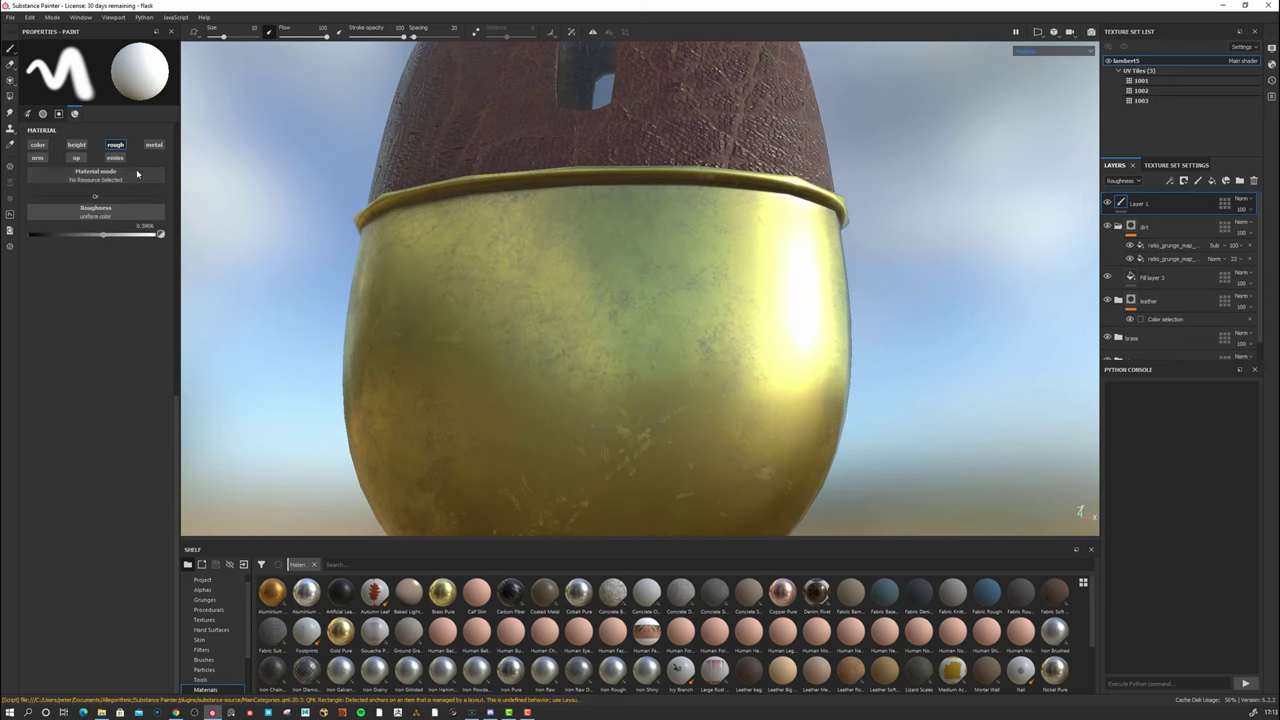
click(127, 236)
mouse_move(558, 262)
mouse_down()
mouse_move(585, 250)
mouse_move(530, 368)
mouse_move(650, 340)
mouse_up()
mouse_move(870, 331)
alt+mouse_down()
mouse_move(711, 320)
mouse_move(691, 283)
mouse_move(765, 300)
alt+mouse_up()
mouse_move(685, 363)
mouse_down()
mouse_move(716, 391)
mouse_move(725, 330)
mouse_move(780, 360)
mouse_up()
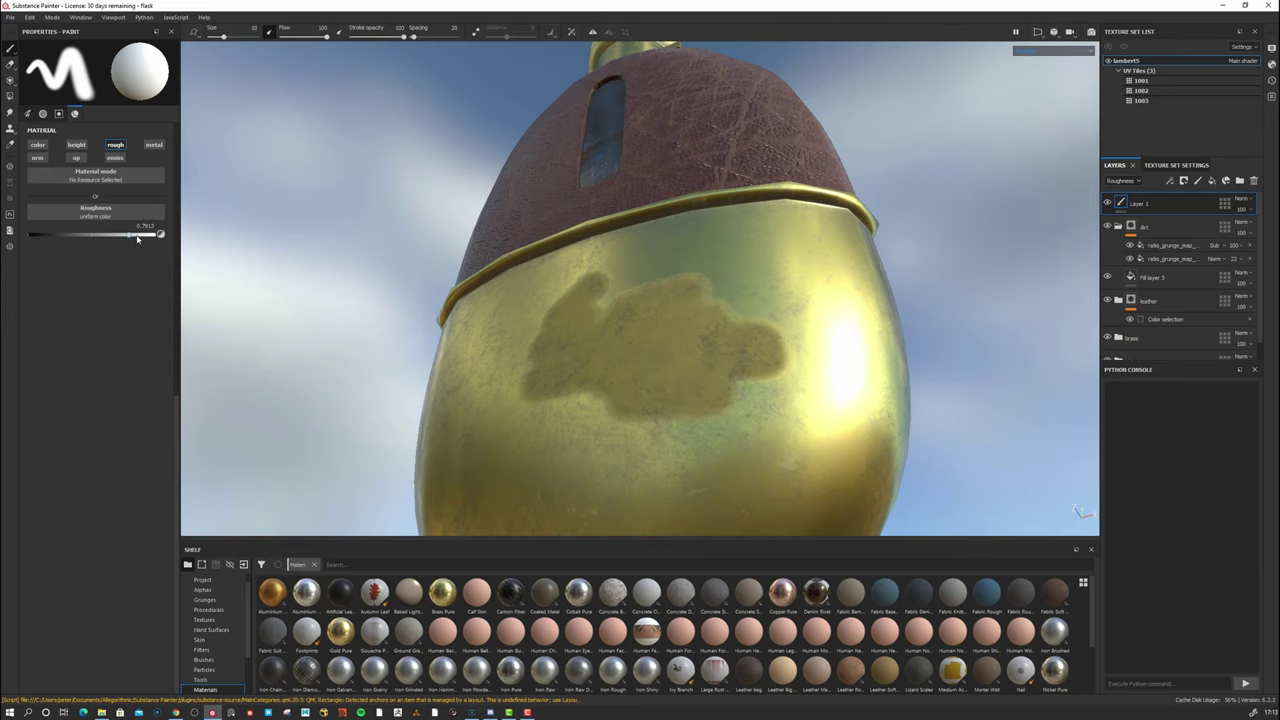
Paint over the matte patch with lower roughness, finishing with Roughness 0.0394 to create a mirror-like area on the brass.
mouse_move(611, 321)
mouse_down()
mouse_move(757, 343)
mouse_move(721, 337)
mouse_move(741, 334)
mouse_move(780, 425)
mouse_up()
drag(50, 234, 32, 234)
mouse_move(642, 350)
mouse_down()
mouse_move(665, 390)
mouse_move(750, 385)
mouse_up()
mouse_move(942, 330)
alt+mouse_down()
mouse_move(921, 327)
mouse_move(980, 251)
mouse_move(837, 331)
mouse_move(838, 348)
mouse_move(900, 300)
alt+mouse_up()
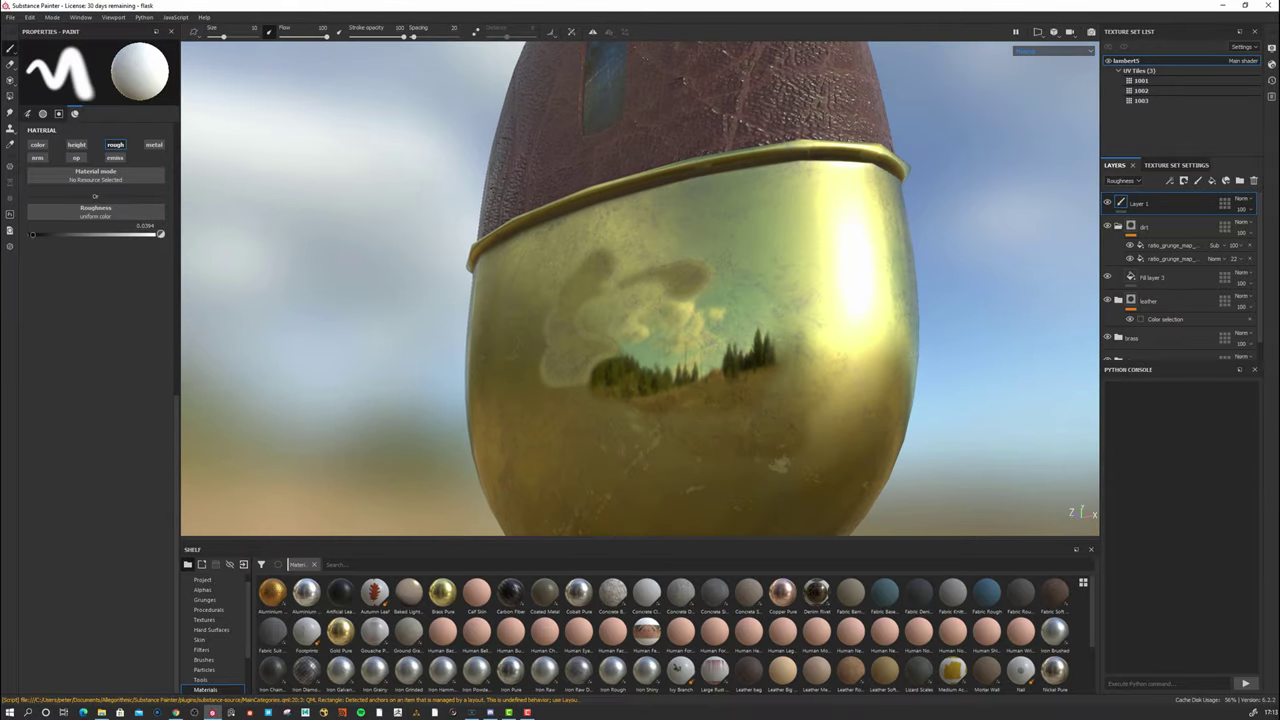
Show only the Roughness channel and toggle the new paint layer's visibility to compare the flask with and without the strokes.
click(1032, 52)
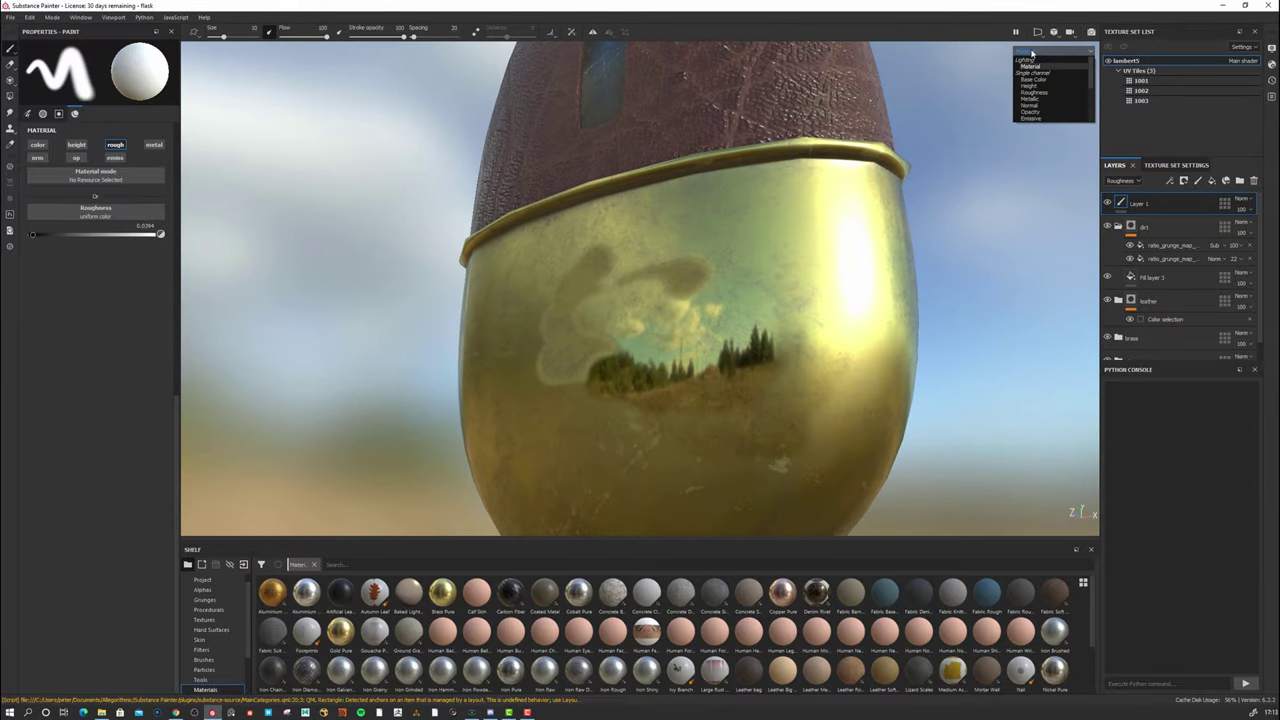
click(1039, 95)
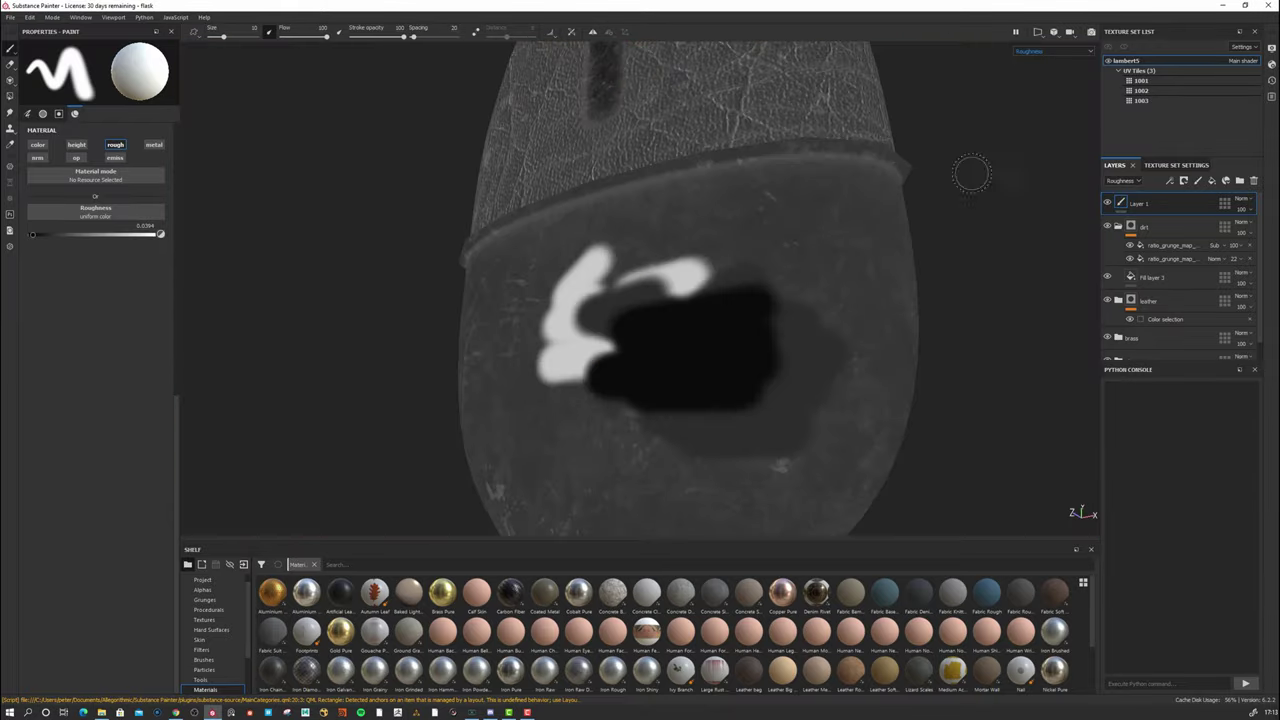
click(1108, 203)
click(1108, 203)
click(1109, 203)
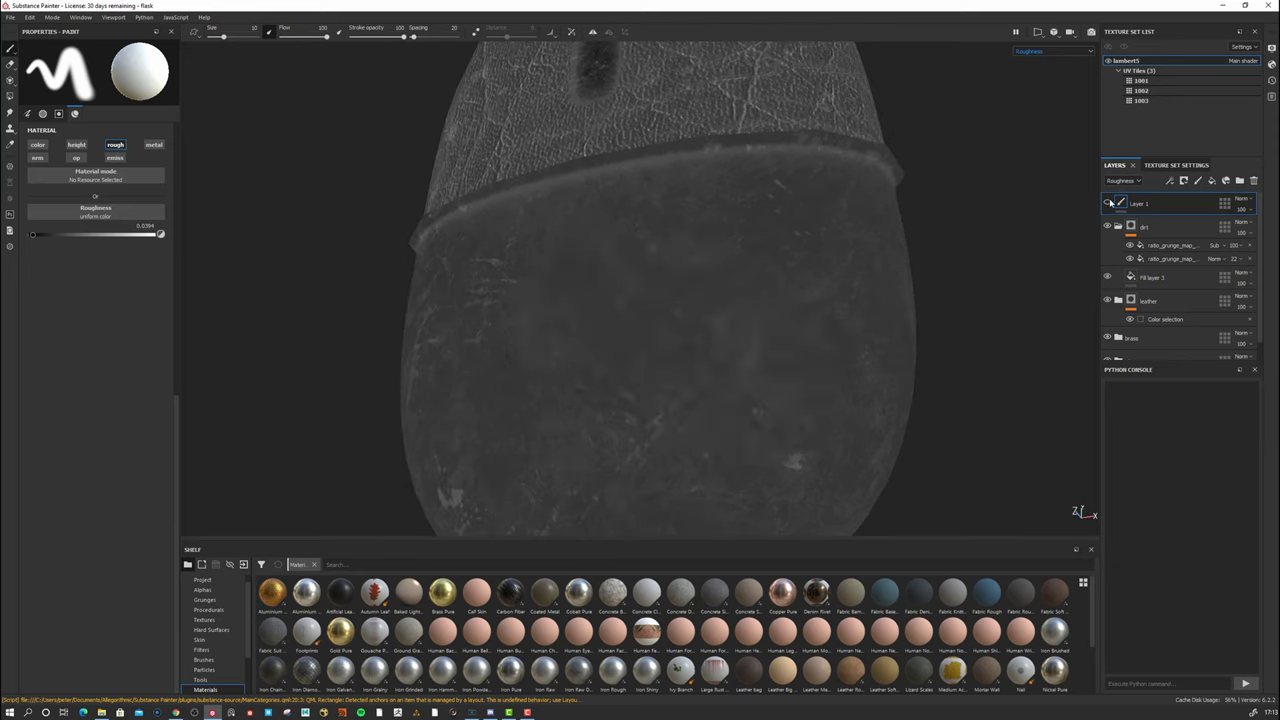
click(1108, 203)
click(1108, 203)
click(1108, 203)
Examine the whole flask in the Roughness channel, comparing the painted strokes with the leather and brass.
mouse_move(939, 208)
alt+mouse_down()
mouse_move(941, 225)
mouse_move(985, 215)
alt+mouse_up()
alt+right_drag(985, 215, 1040, 66)
alt+drag(915, 180, 917, 194)
alt+right_drag(917, 194, 778, 204)
alt+middle_drag(778, 204, 757, 312)
alt+right_drag(757, 312, 698, 280)
alt+drag(718, 272, 797, 243)
alt+middle_drag(797, 243, 797, 269)
alt+drag(797, 269, 799, 284)
alt+right_drag(796, 288, 796, 312)
alt+drag(796, 313, 751, 277)
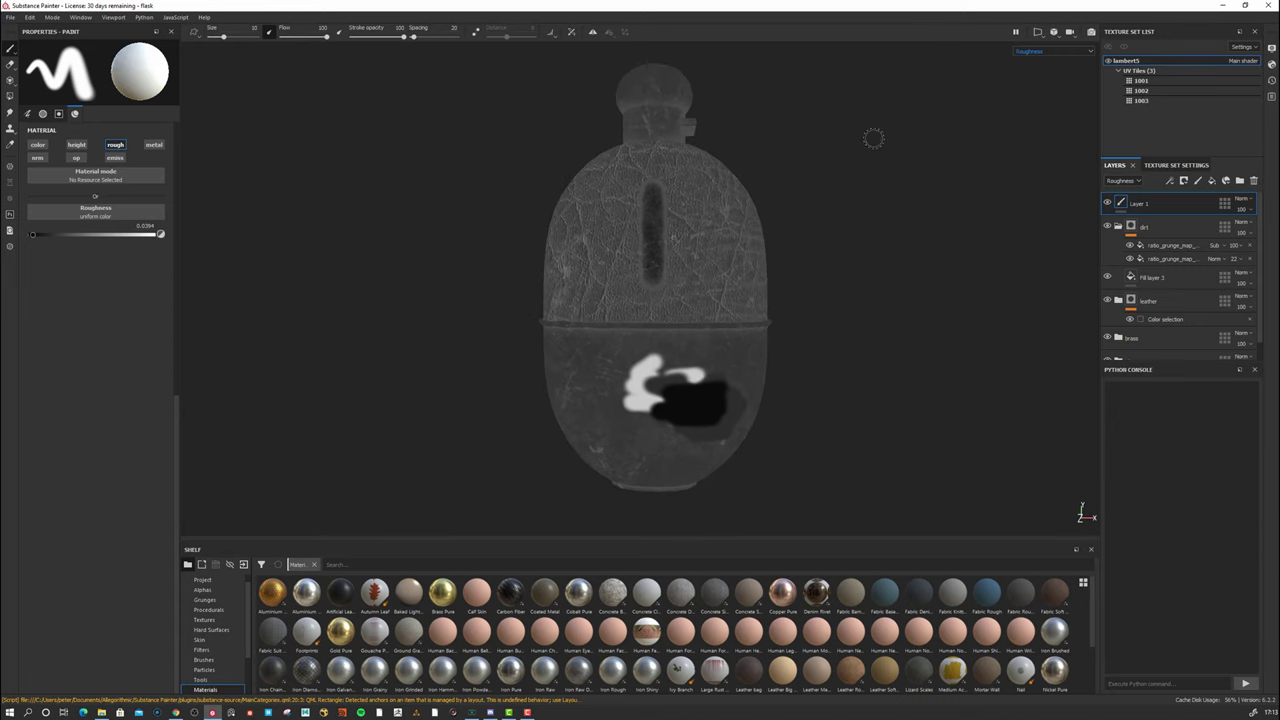
Return to the full Material view, rotate the environment lighting and inspect the painted patches' reflections on the flask.
click(1050, 52)
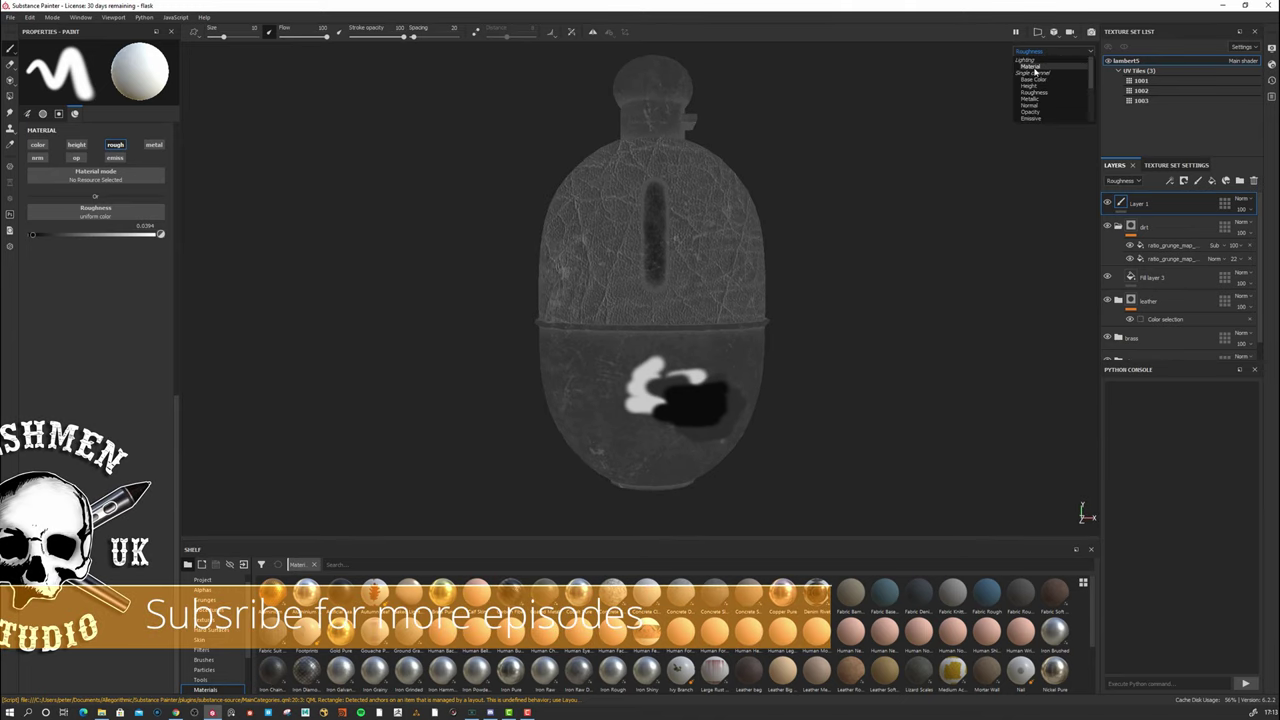
click(1033, 67)
mouse_move(894, 271)
shift+right_down()
mouse_move(903, 292)
mouse_move(894, 277)
mouse_move(880, 297)
mouse_move(903, 313)
mouse_move(871, 320)
shift+right_up()
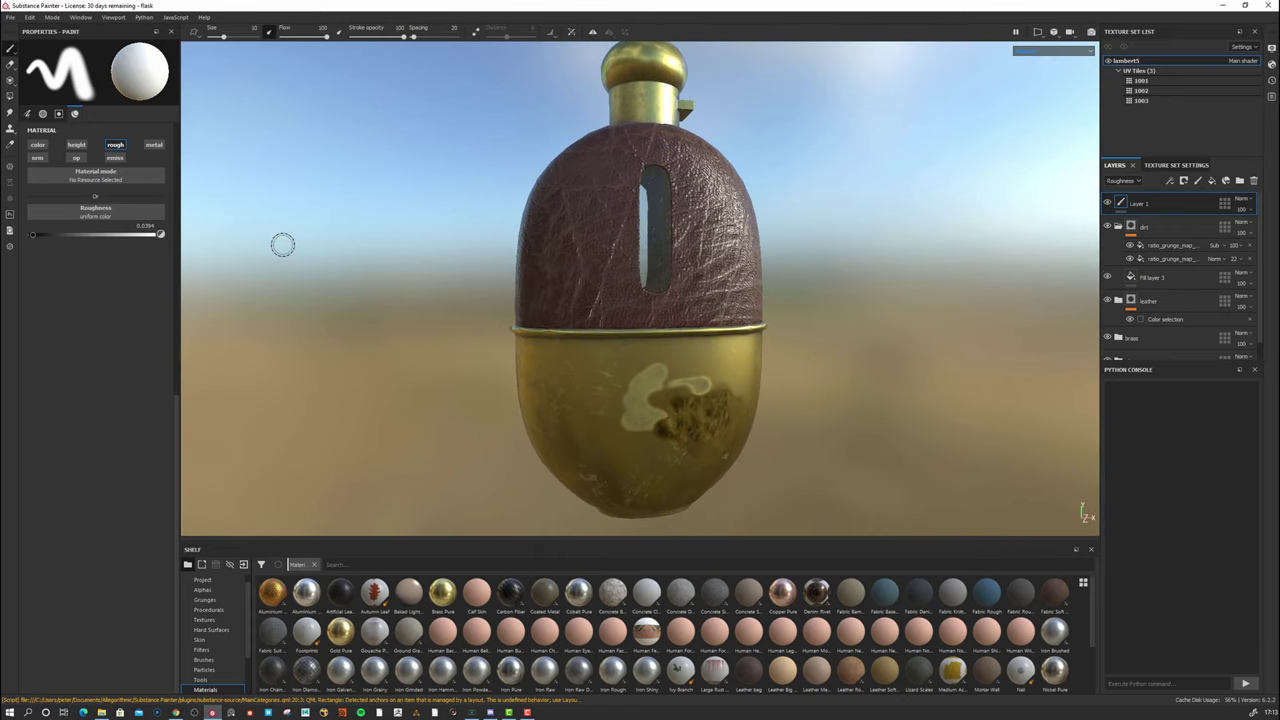
alt+drag(852, 388, 880, 249)
alt+middle_drag(880, 249, 853, 281)
alt+drag(853, 281, 834, 308)
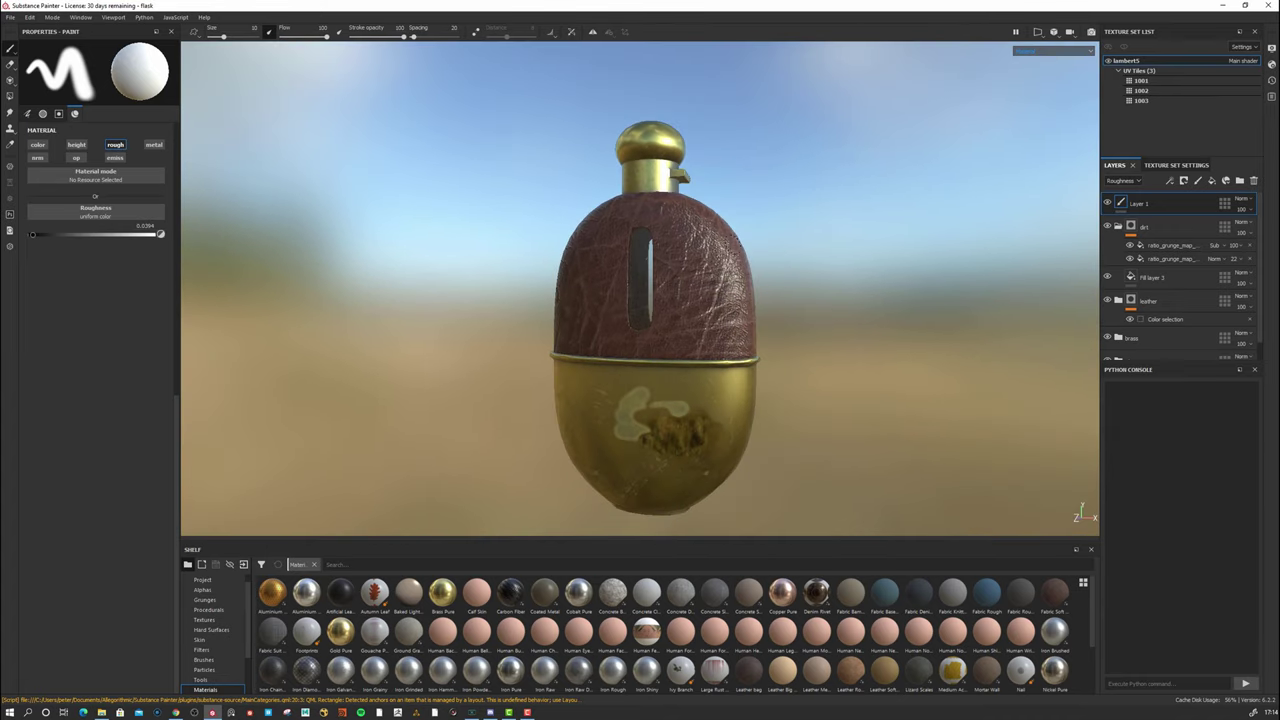
alt+middle_drag(834, 409, 861, 292)
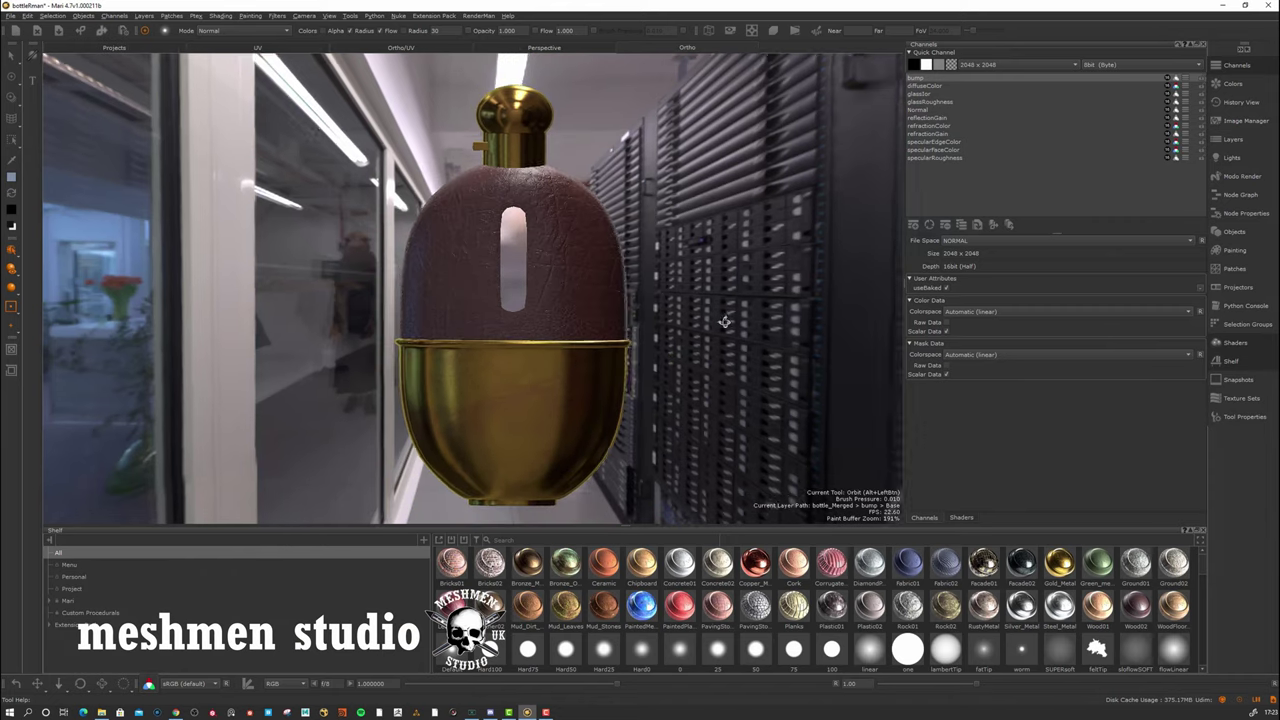
Switch to Mari, inspect the leather and brass bottle, and bring up its objects, shaders, channels and layers palette.
alt+right_drag(705, 262, 705, 280)
alt+drag(705, 280, 729, 213)
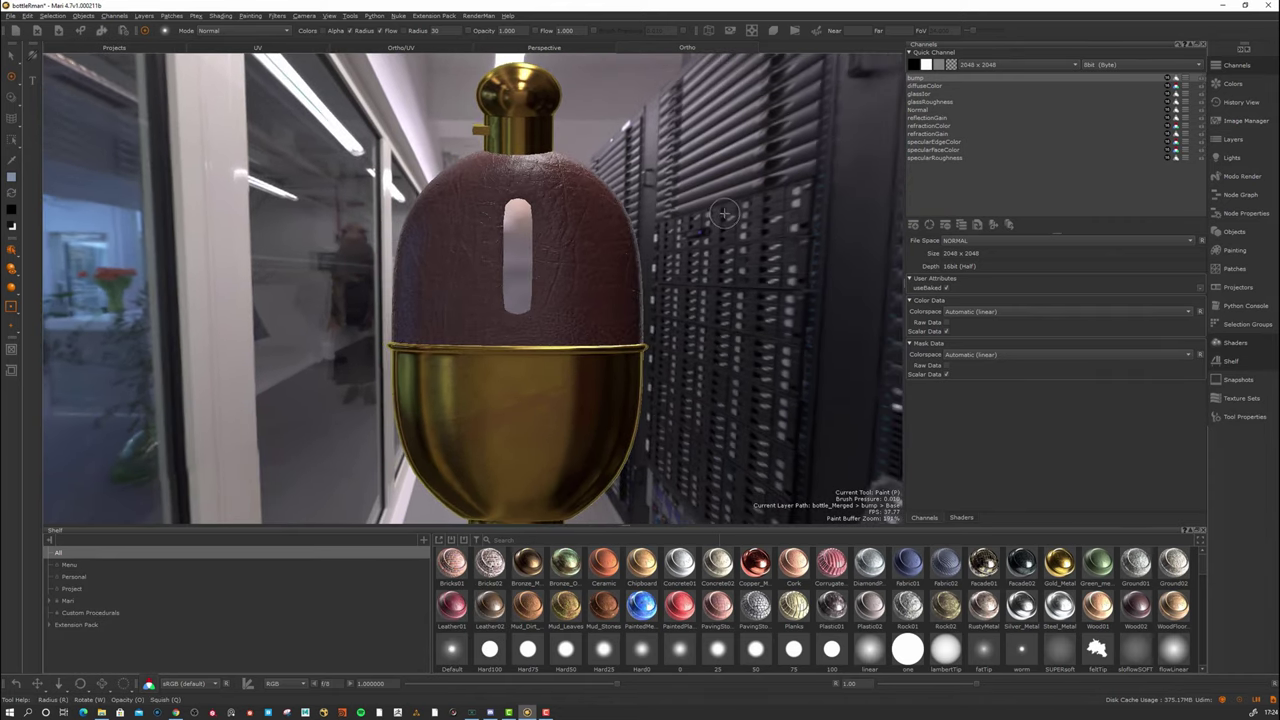
key(n)
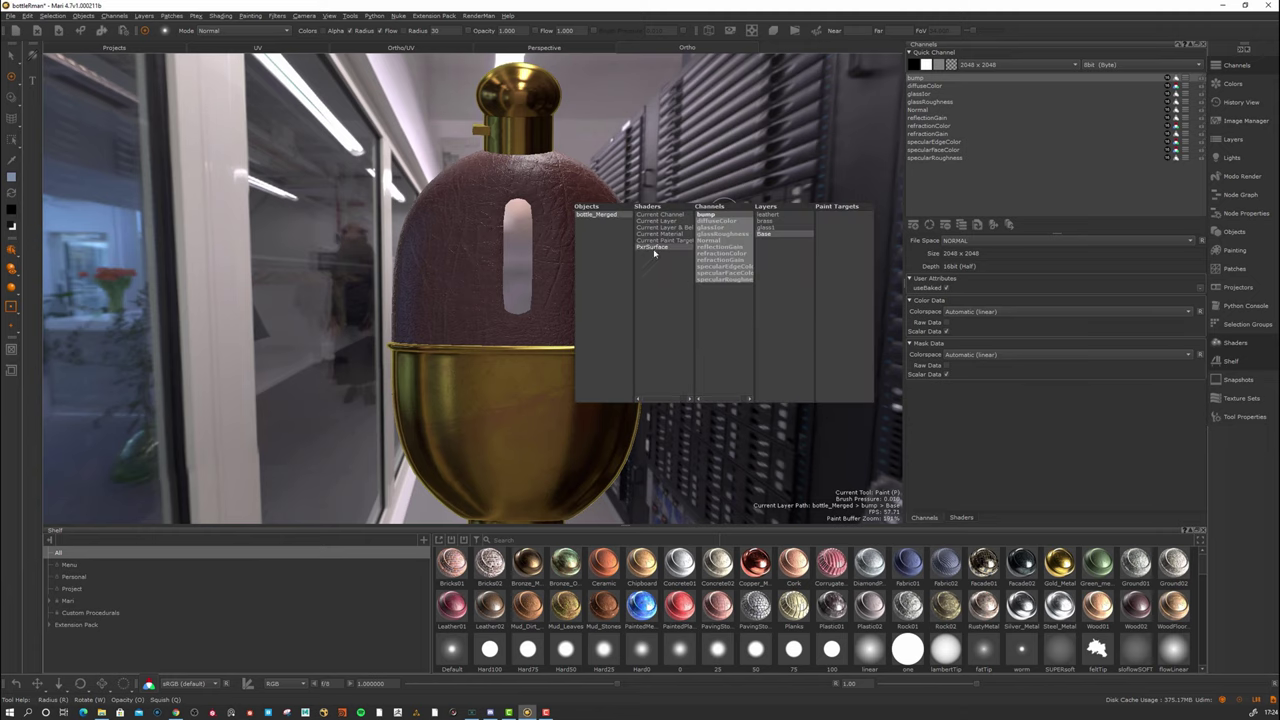
key(n)
key(n)
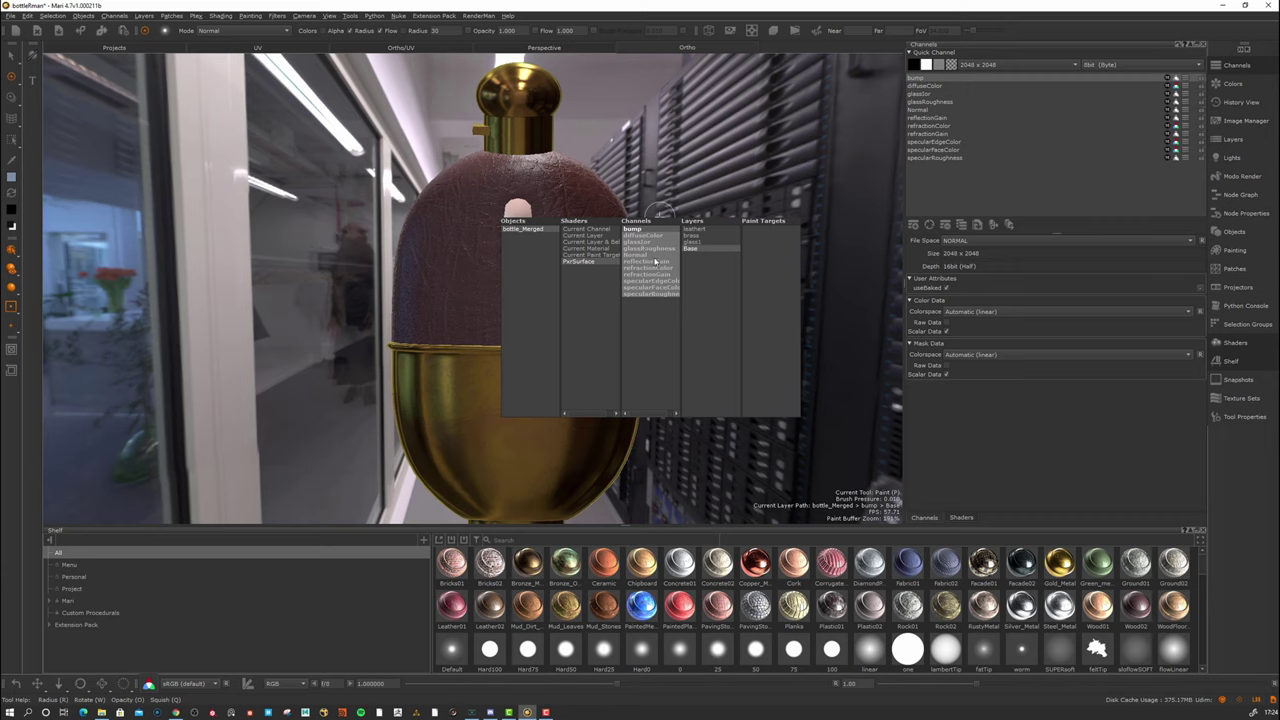
key(Tab)
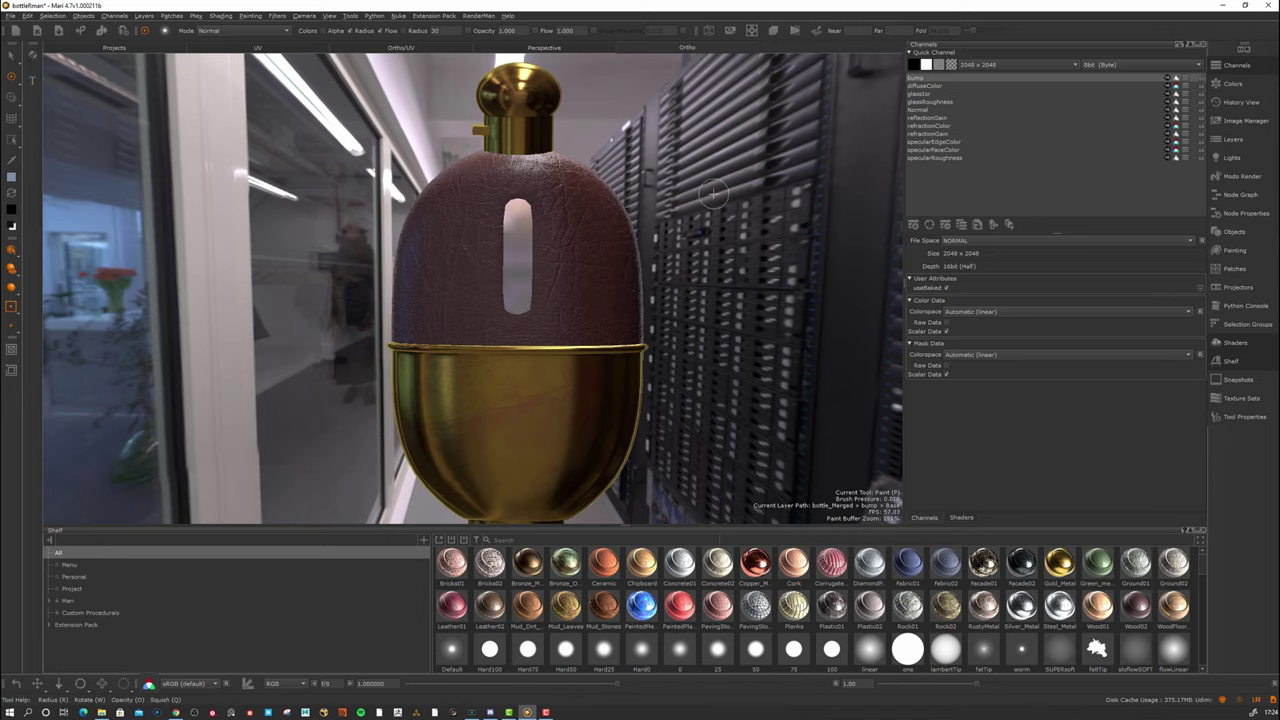
Set the bottle's shader to Current Channel with flat lighting to view the bump channel on its own.
key(j)
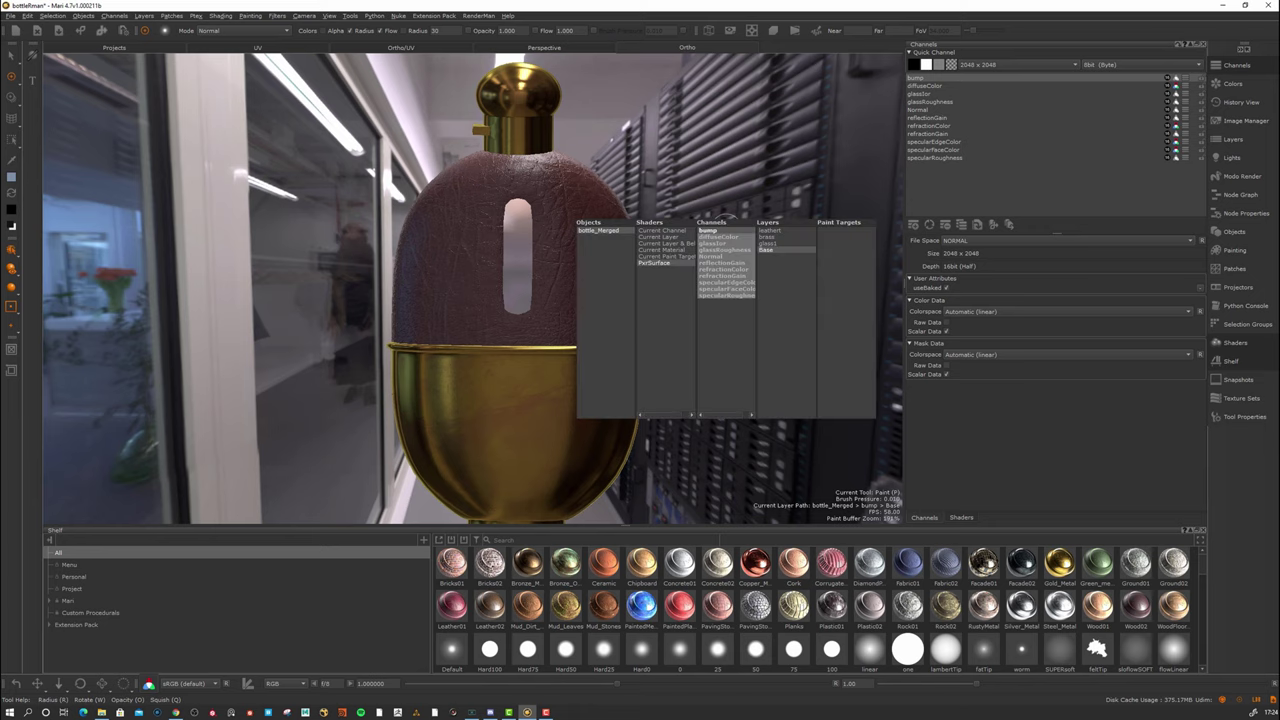
click(669, 231)
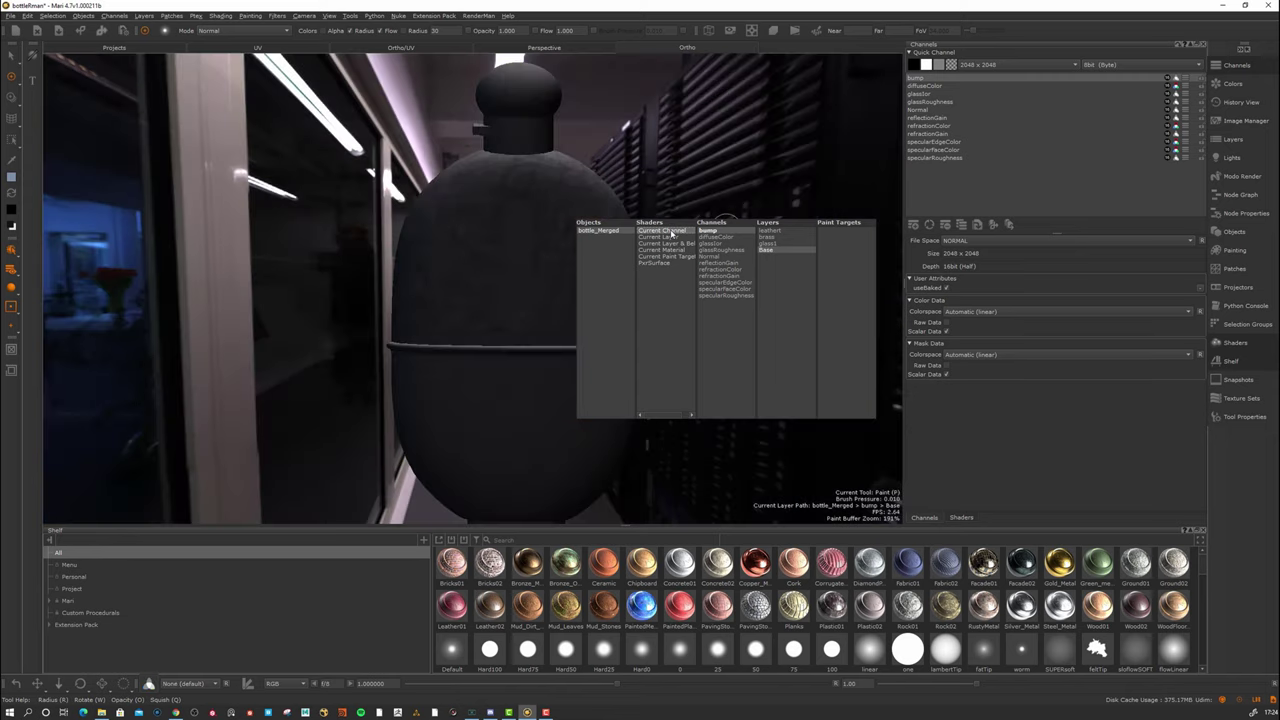
key(F1)
key(n)
key(Tab)
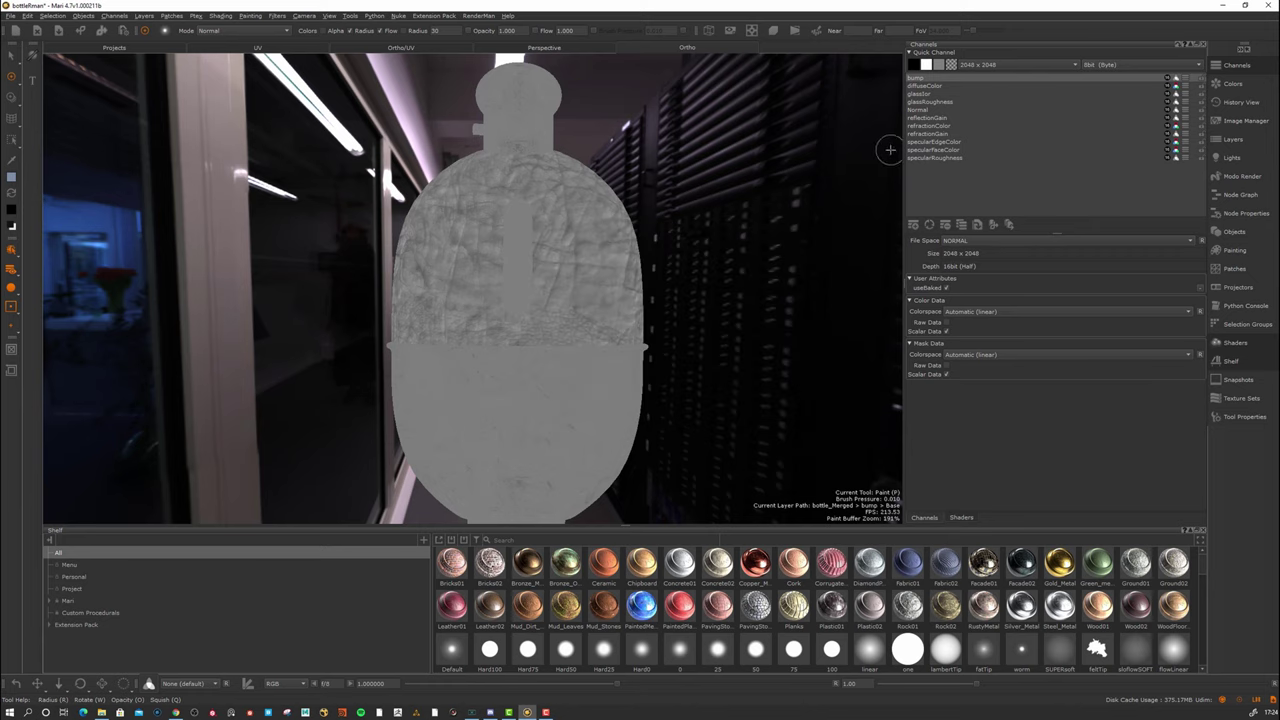
Display the diffuseColor channel on the bottle, inspect it, and select the specularEdgeColor channel.
click(926, 88)
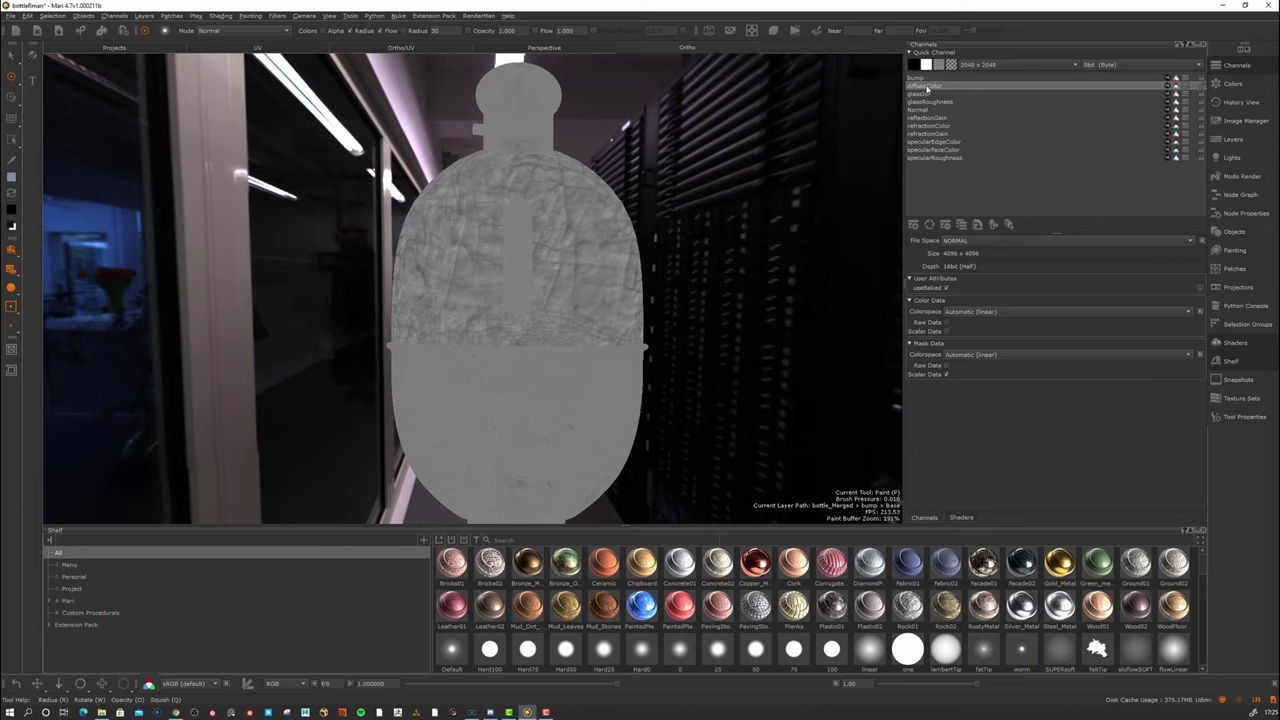
alt+right_drag(547, 295, 502, 297)
alt+middle_drag(502, 297, 508, 283)
alt+right_drag(508, 283, 527, 337)
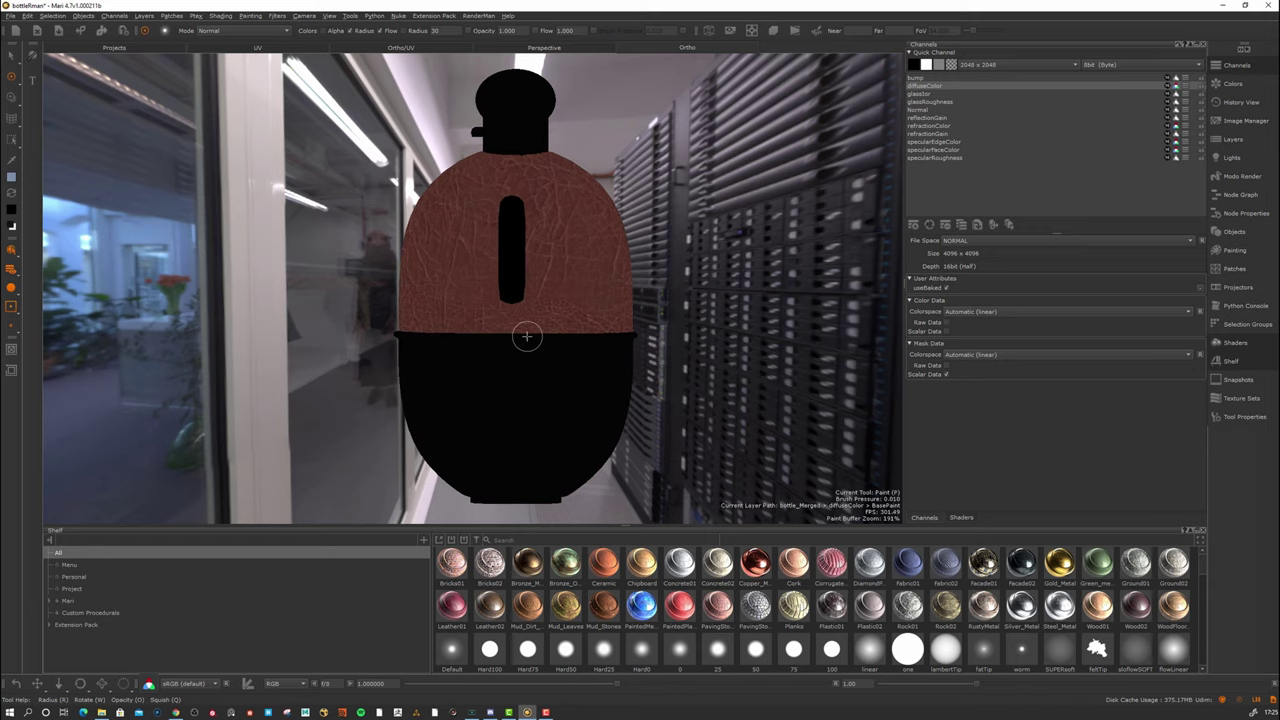
alt+drag(527, 337, 531, 327)
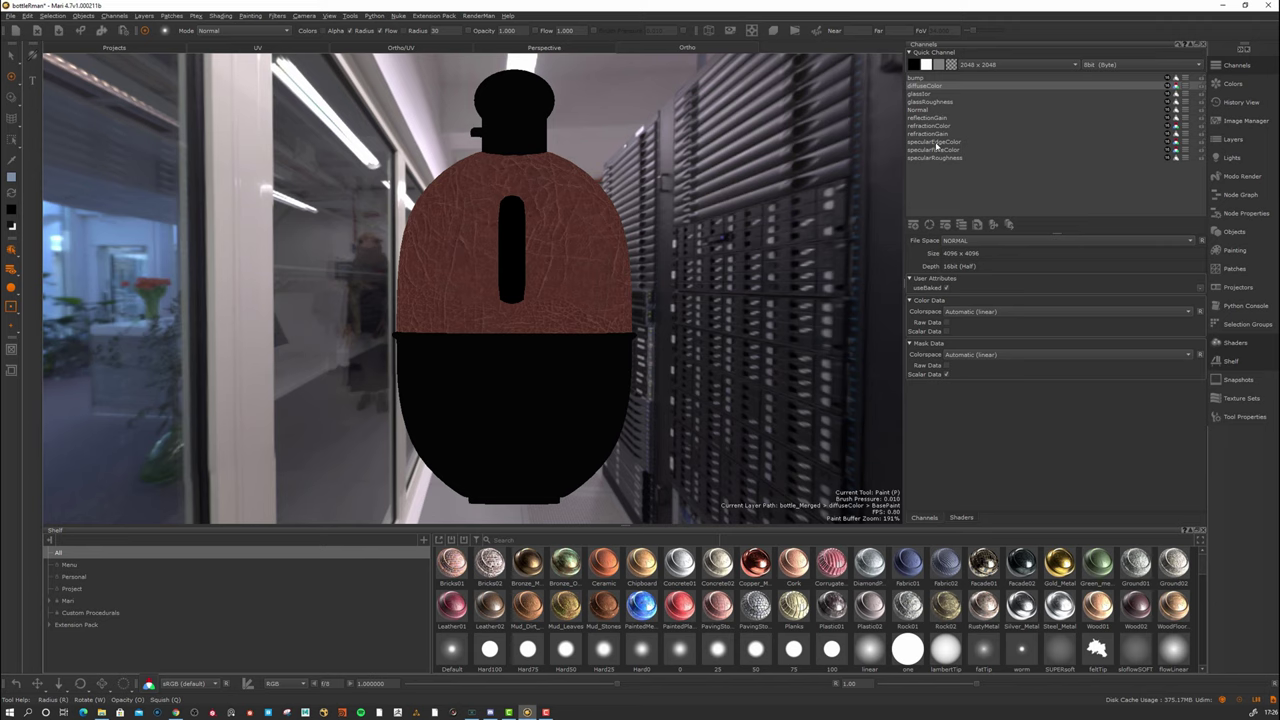
click(936, 142)
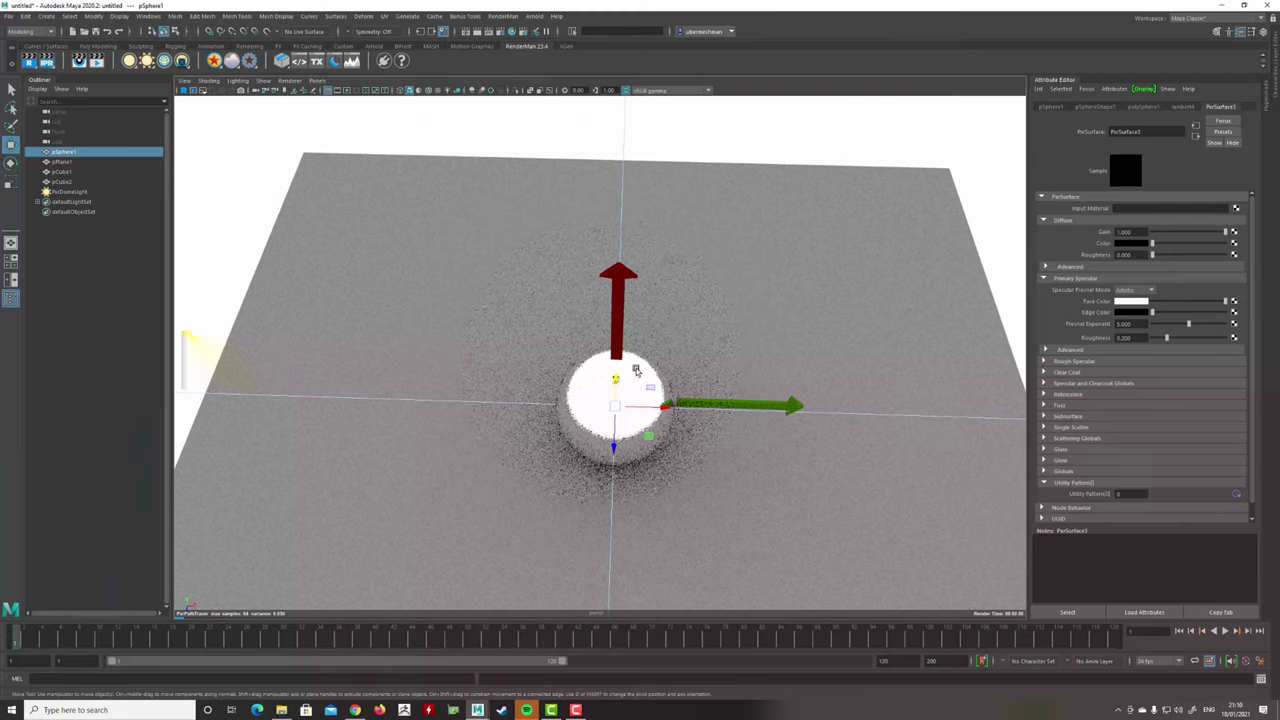
mouse_move(1225, 301)
mouse_down()
mouse_move(1152, 302)
mouse_move(1238, 314)
mouse_up()
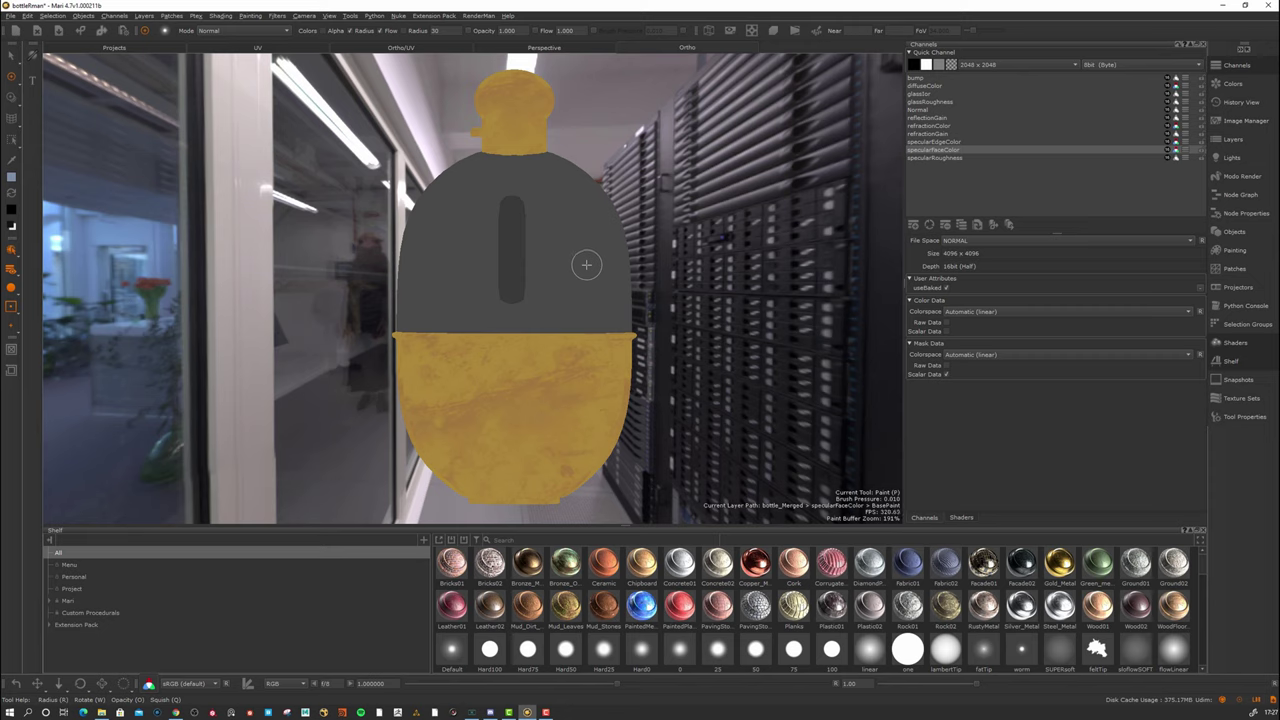
Switch repeatedly between the specularEdgeColor and specularFaceColor channels to compare their colors on the bottle's brass, leather and glass areas.
click(959, 143)
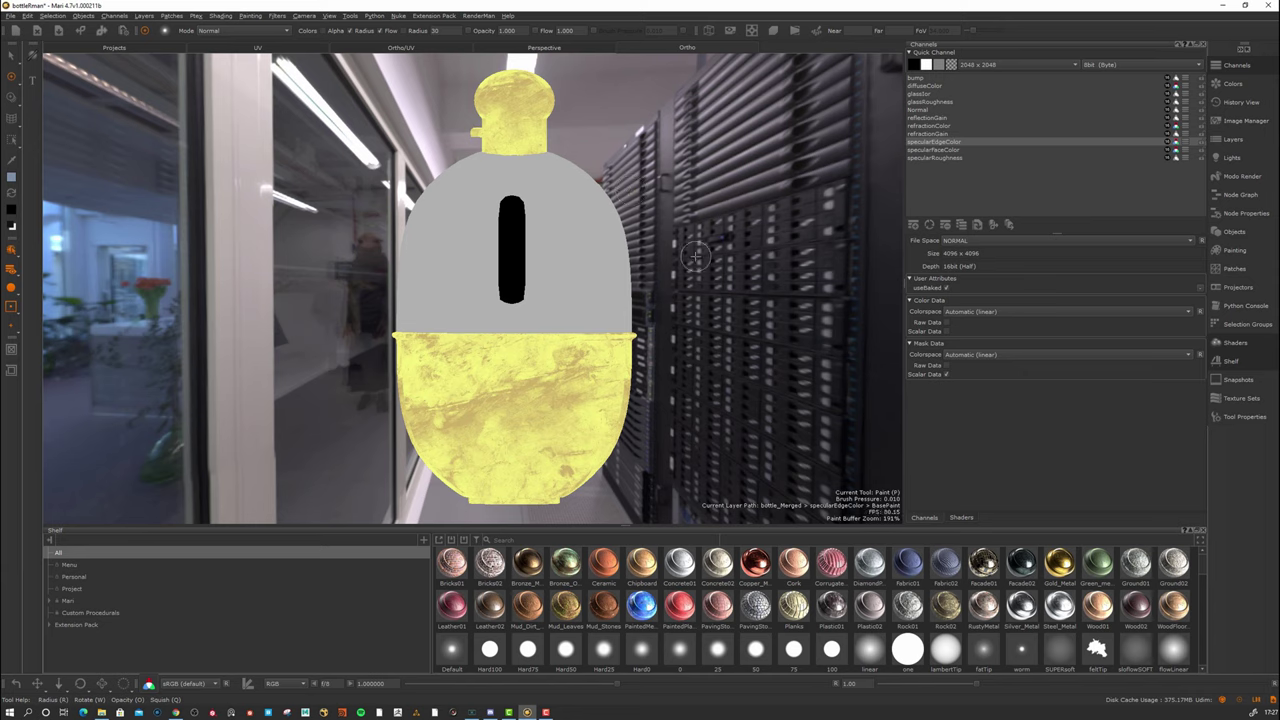
click(932, 150)
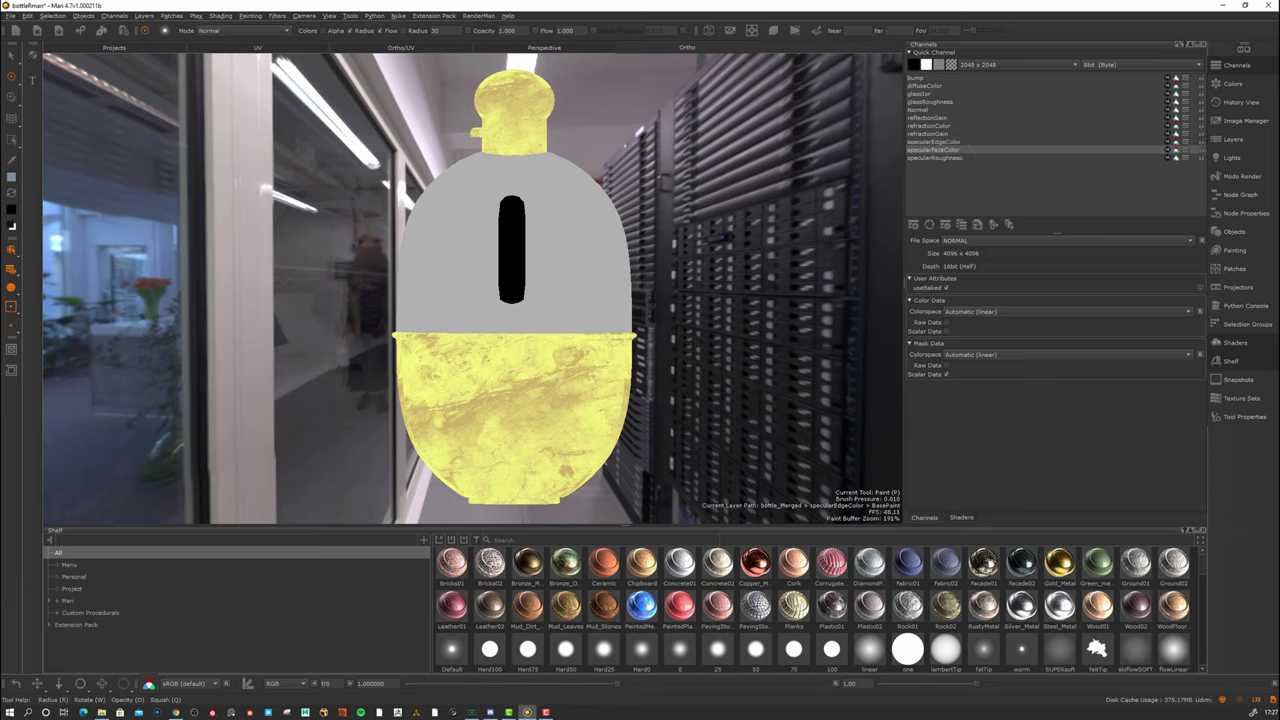
drag(459, 265, 481, 281)
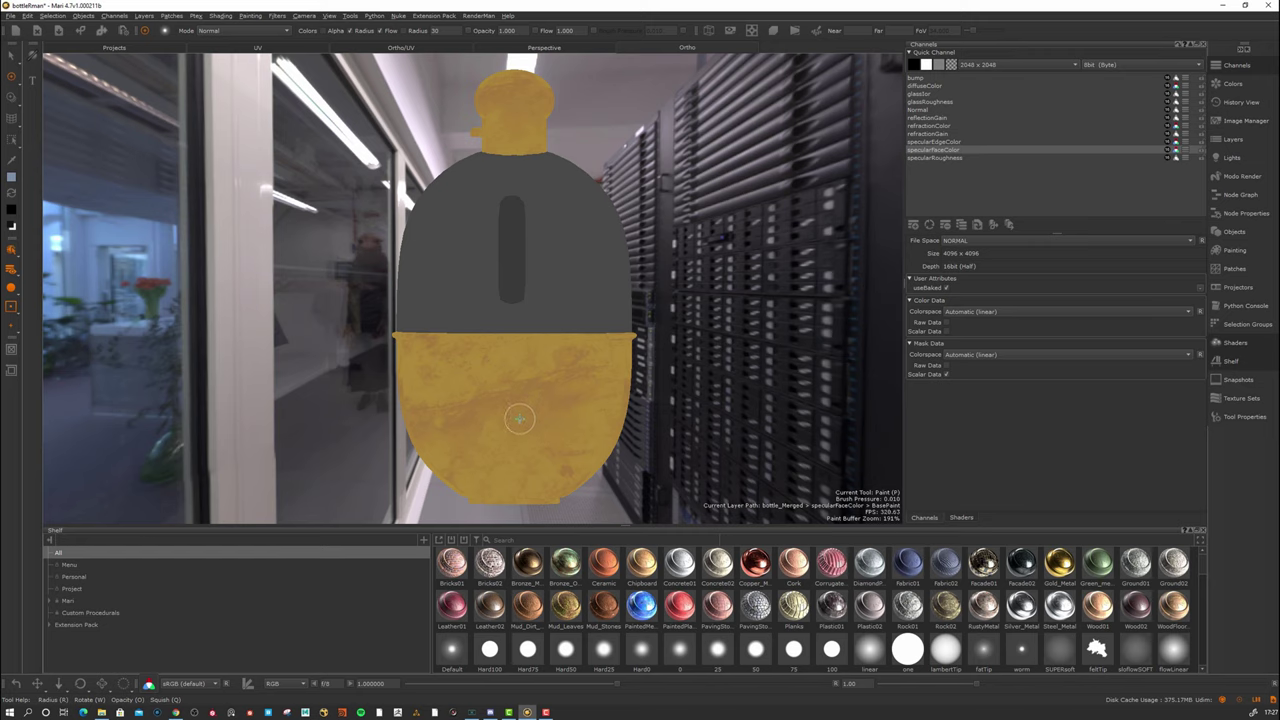
click(946, 142)
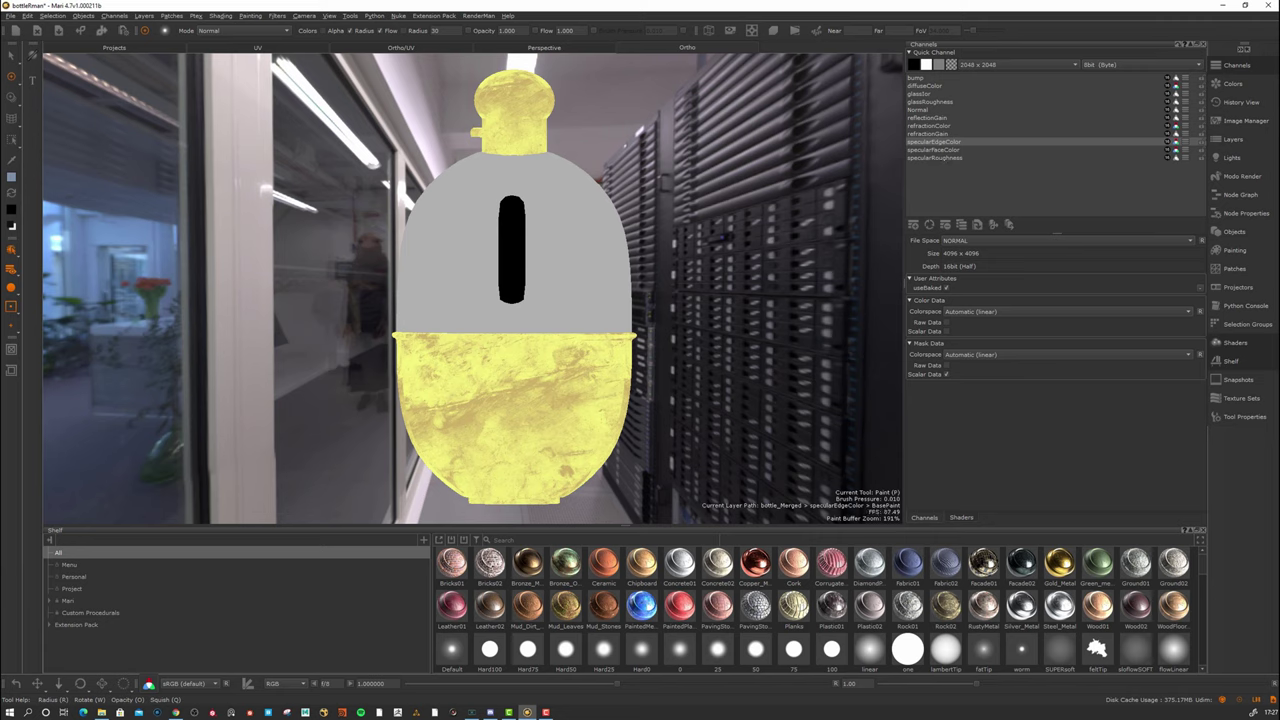
click(962, 150)
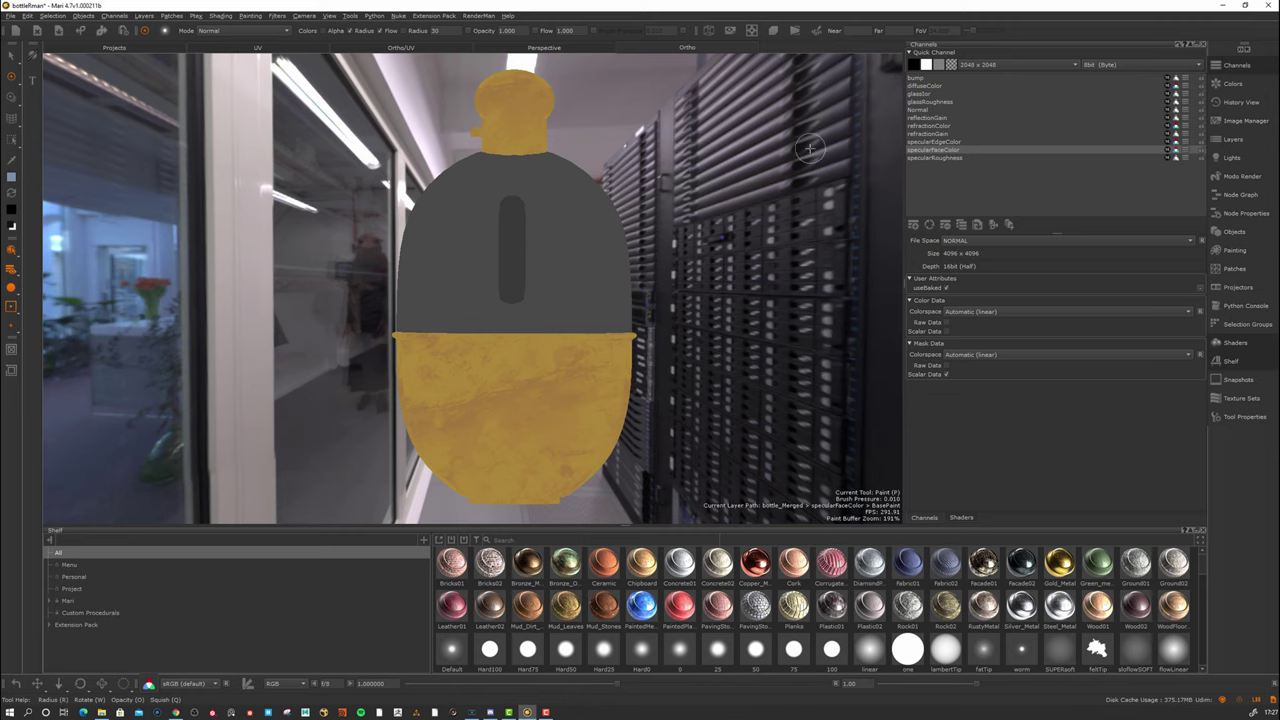
mouse_move(698, 382)
alt+mouse_down()
mouse_move(709, 383)
mouse_move(700, 368)
alt+mouse_up()
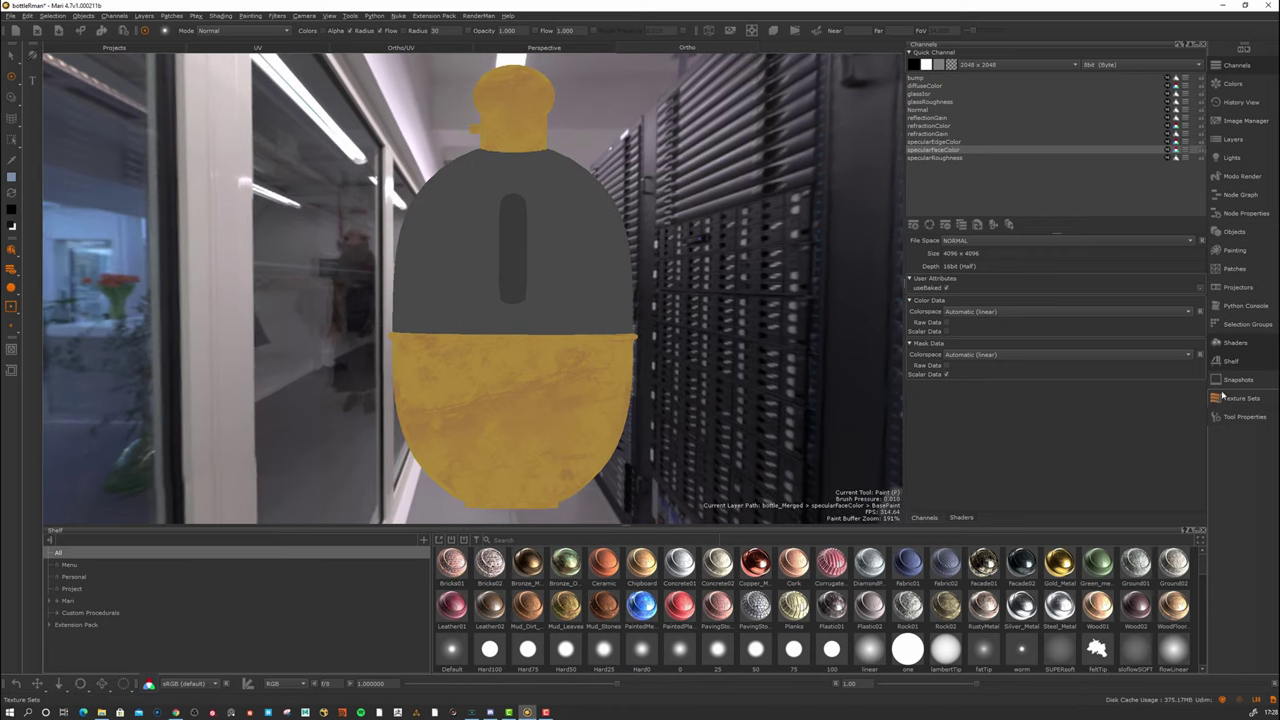
Add a second PxrSurface shader to the bottle.
click(1236, 343)
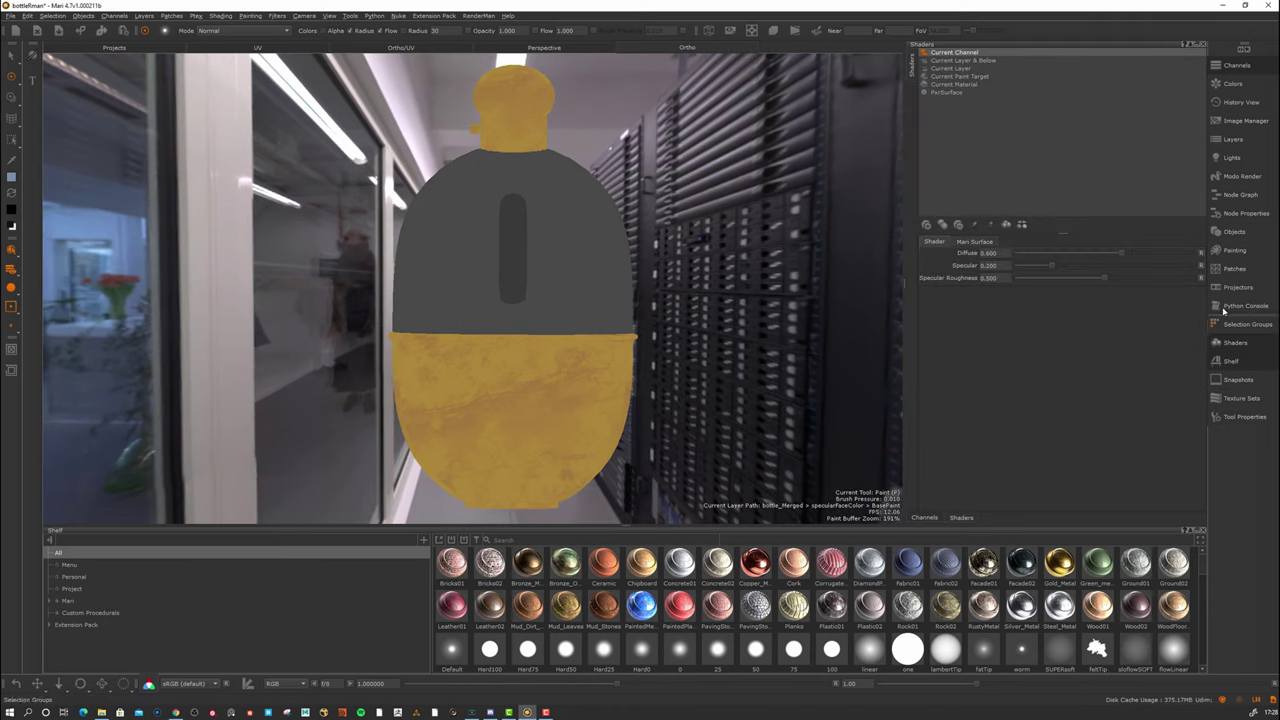
click(926, 226)
mouse_move(990, 273)
mouse_move(1060, 273)
click(1134, 307)
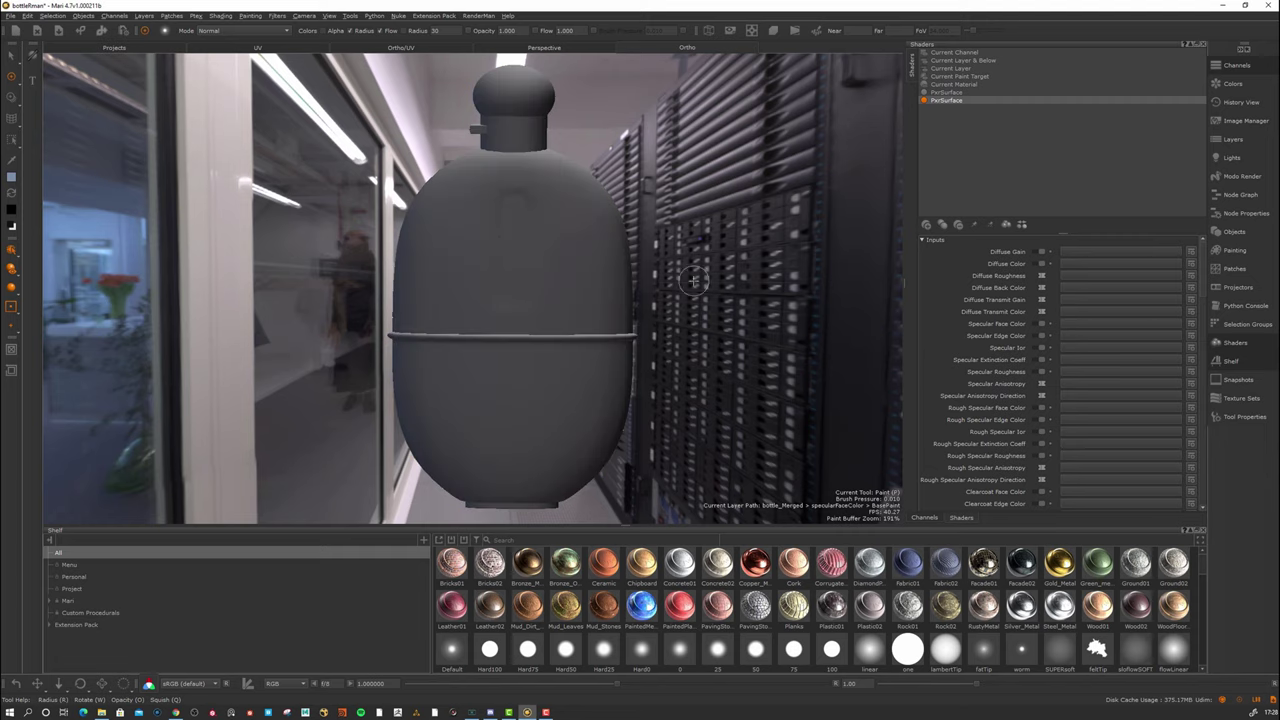
Set the new PxrSurface shader's diffuse color to black.
alt+drag(762, 285, 818, 292)
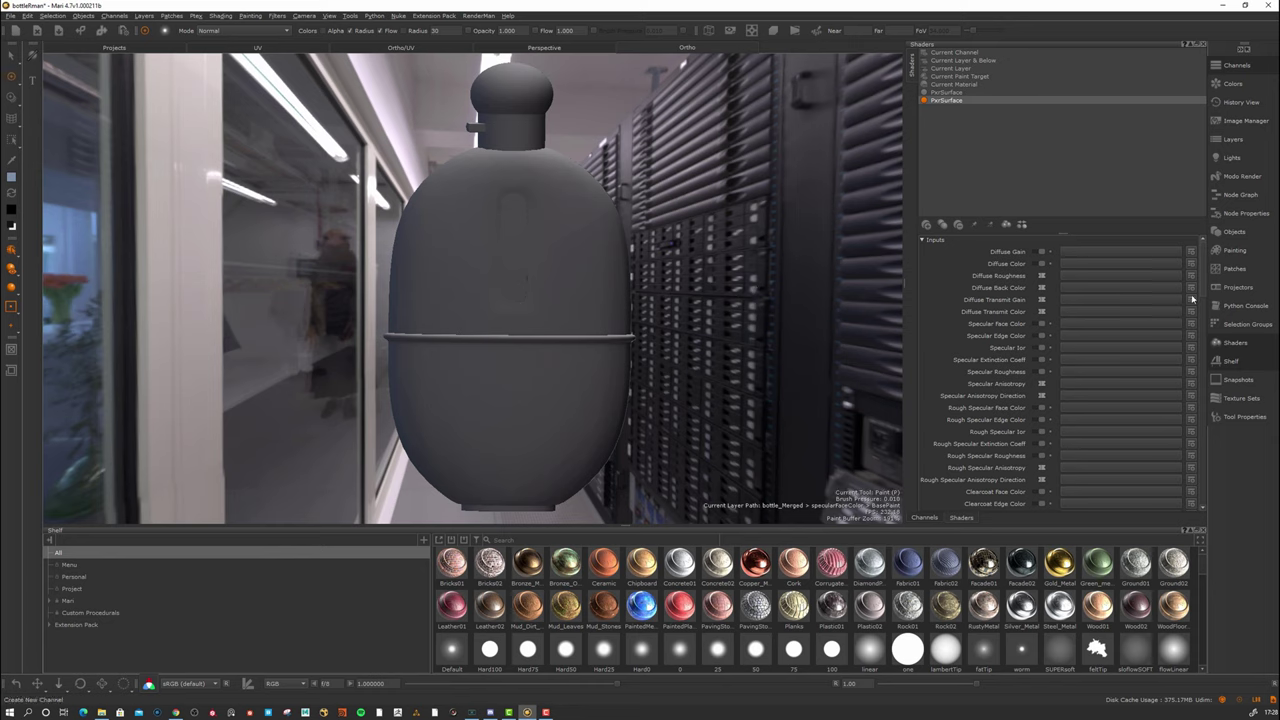
drag(1204, 282, 1209, 450)
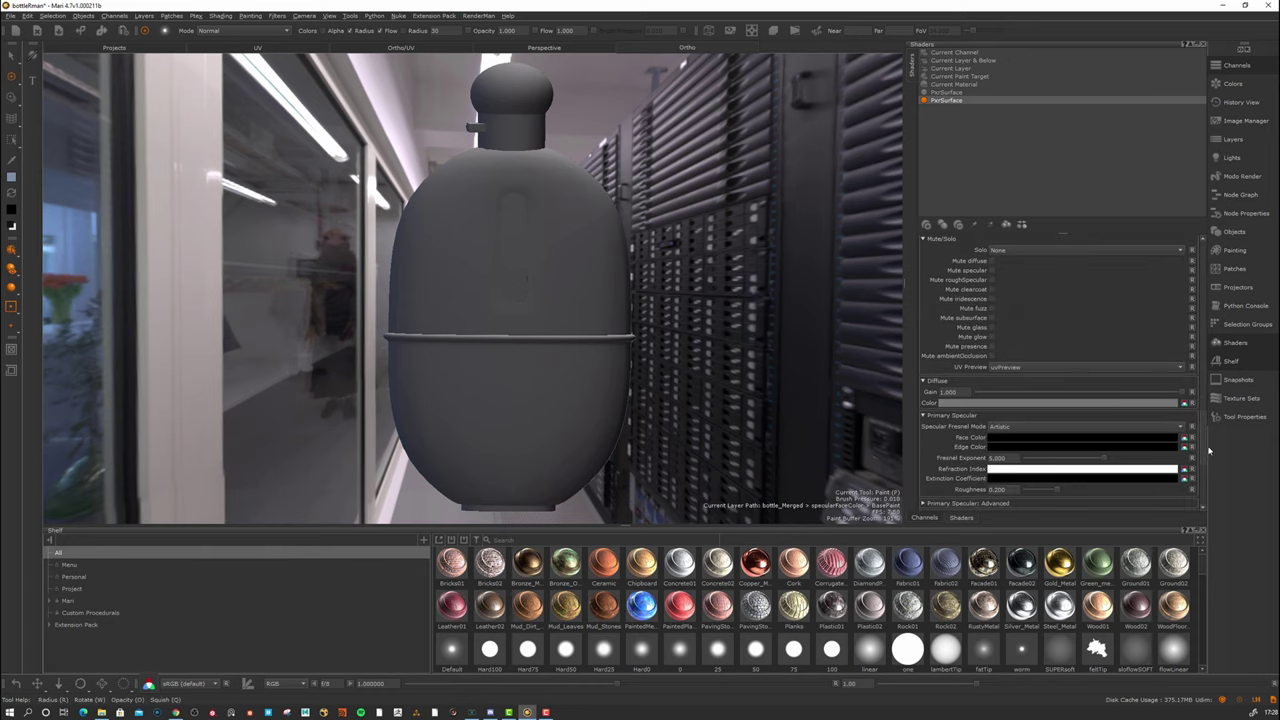
click(958, 403)
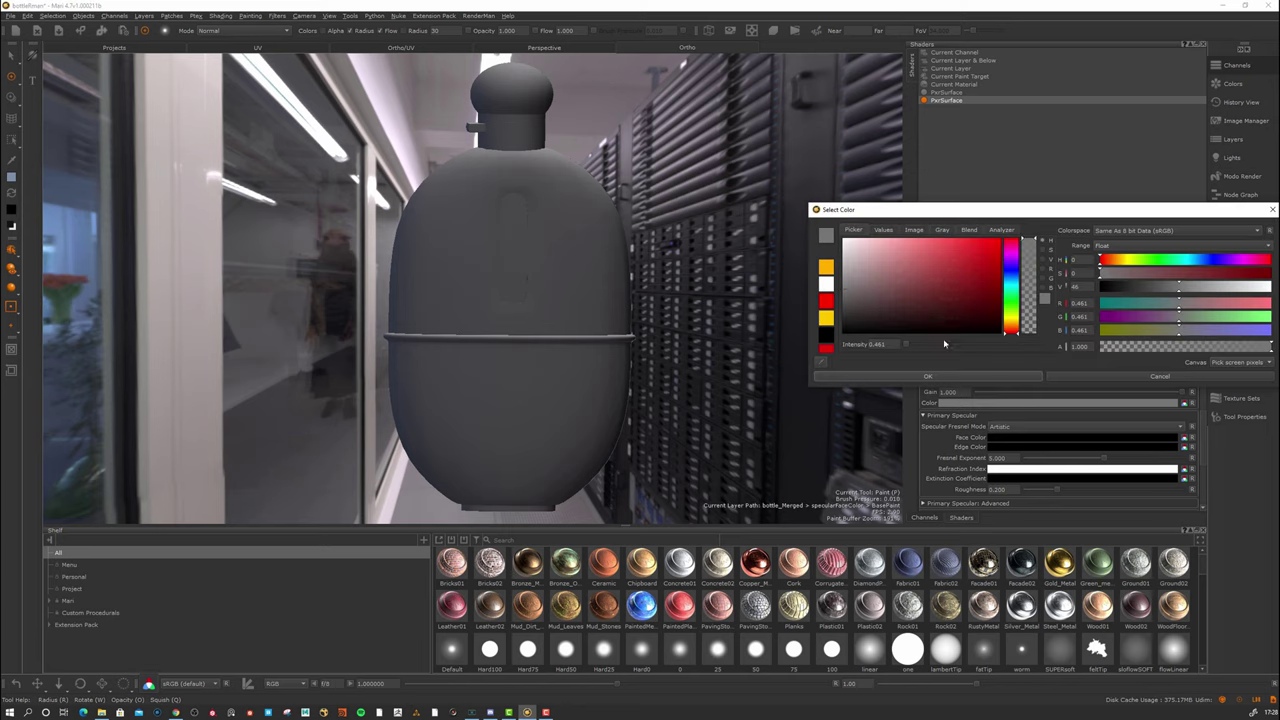
drag(914, 291, 777, 363)
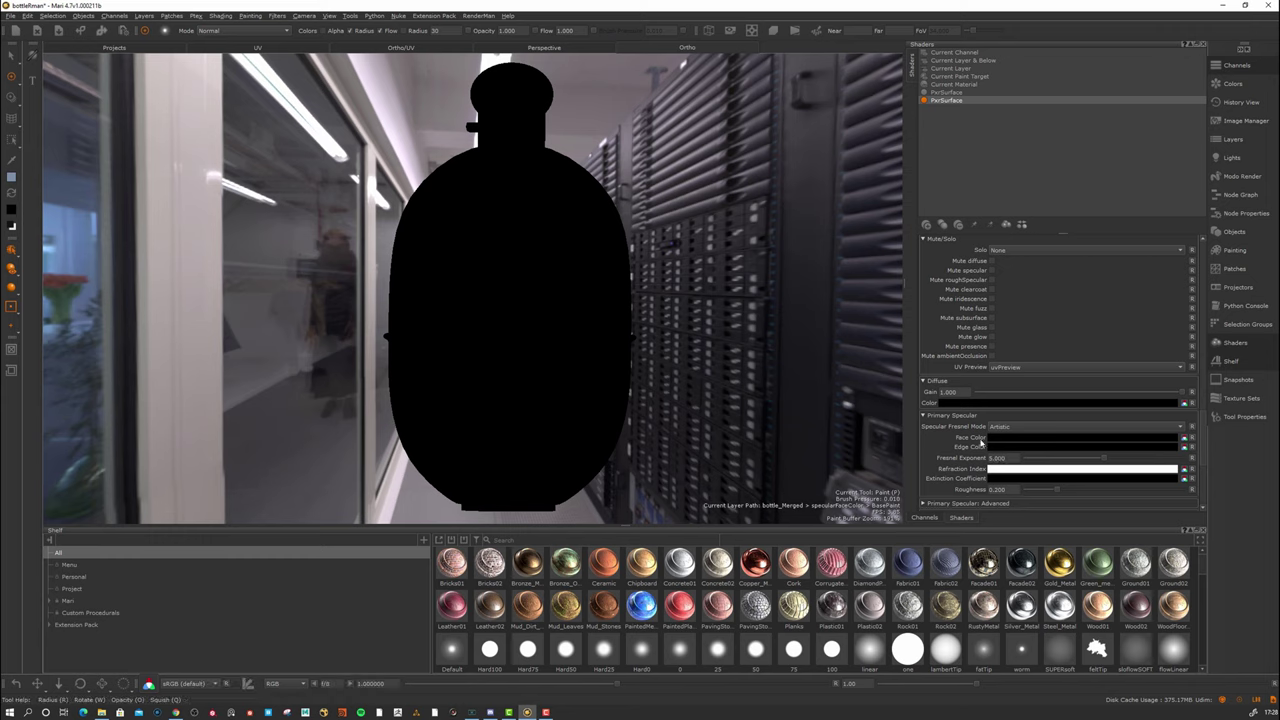
Set the primary specular Face Color to a dark gold with hue 41, saturation 100 and value 72.
click(1006, 441)
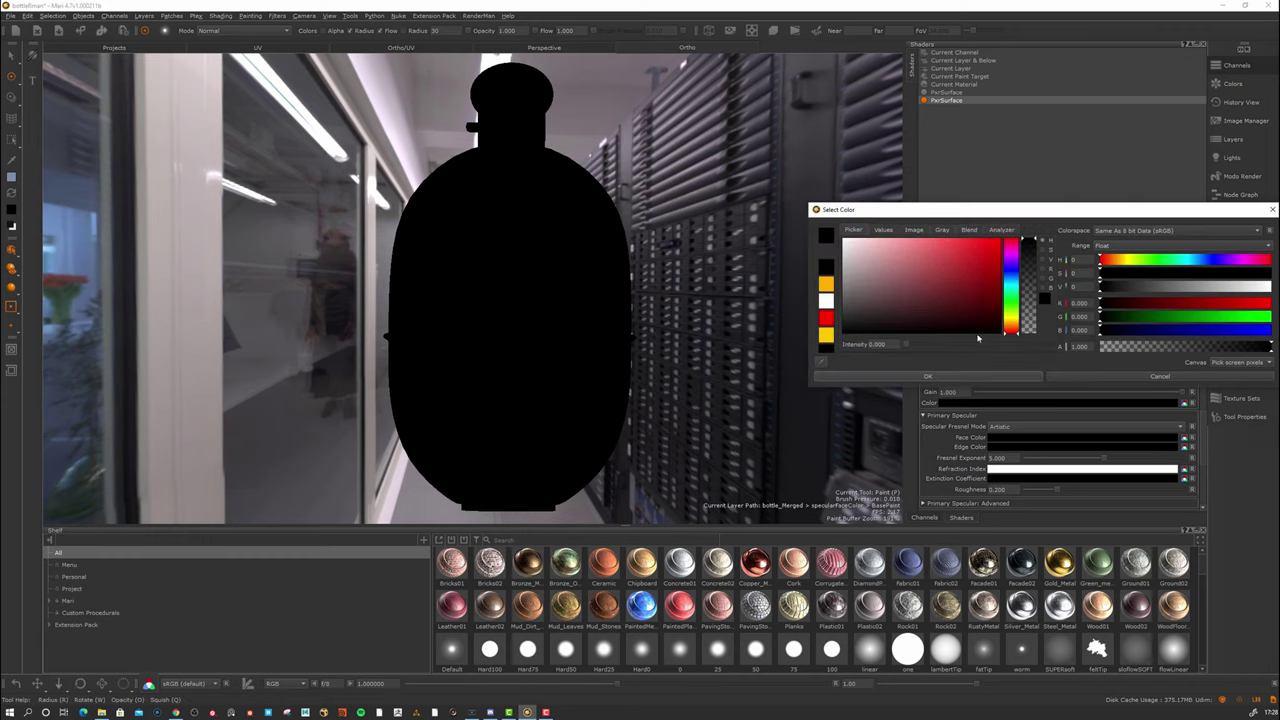
click(1013, 324)
drag(967, 310, 1002, 265)
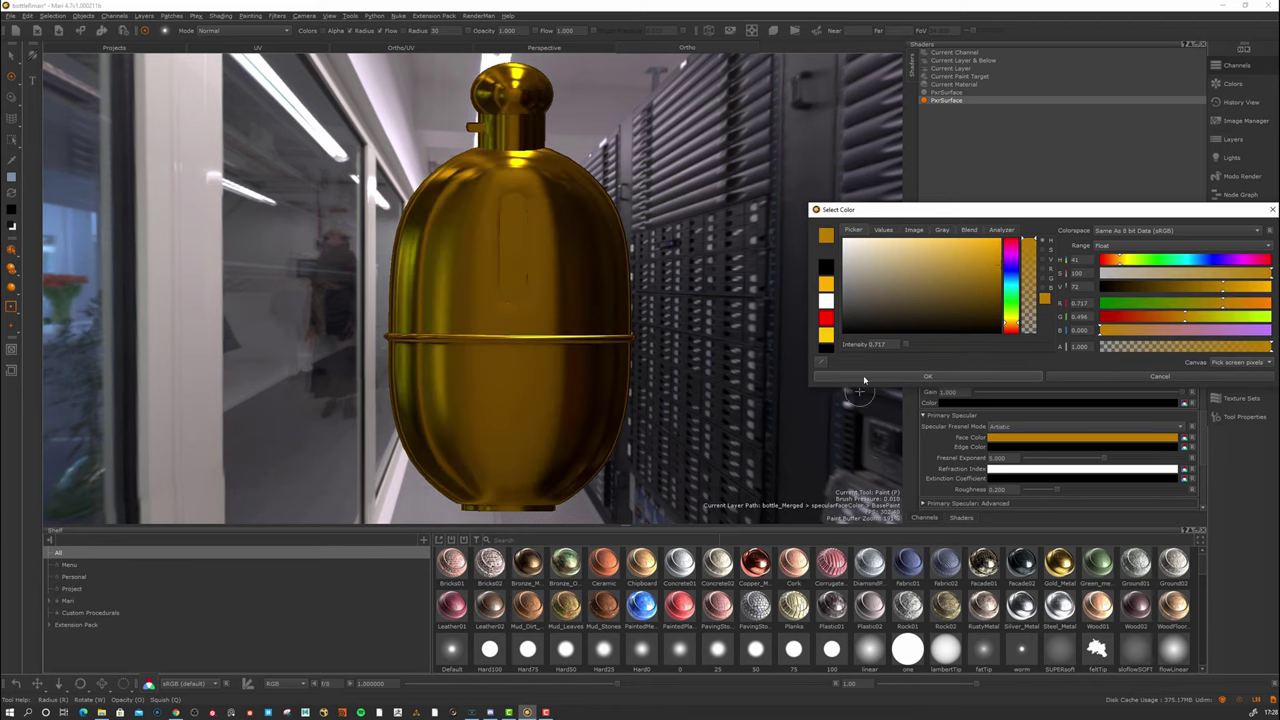
click(929, 376)
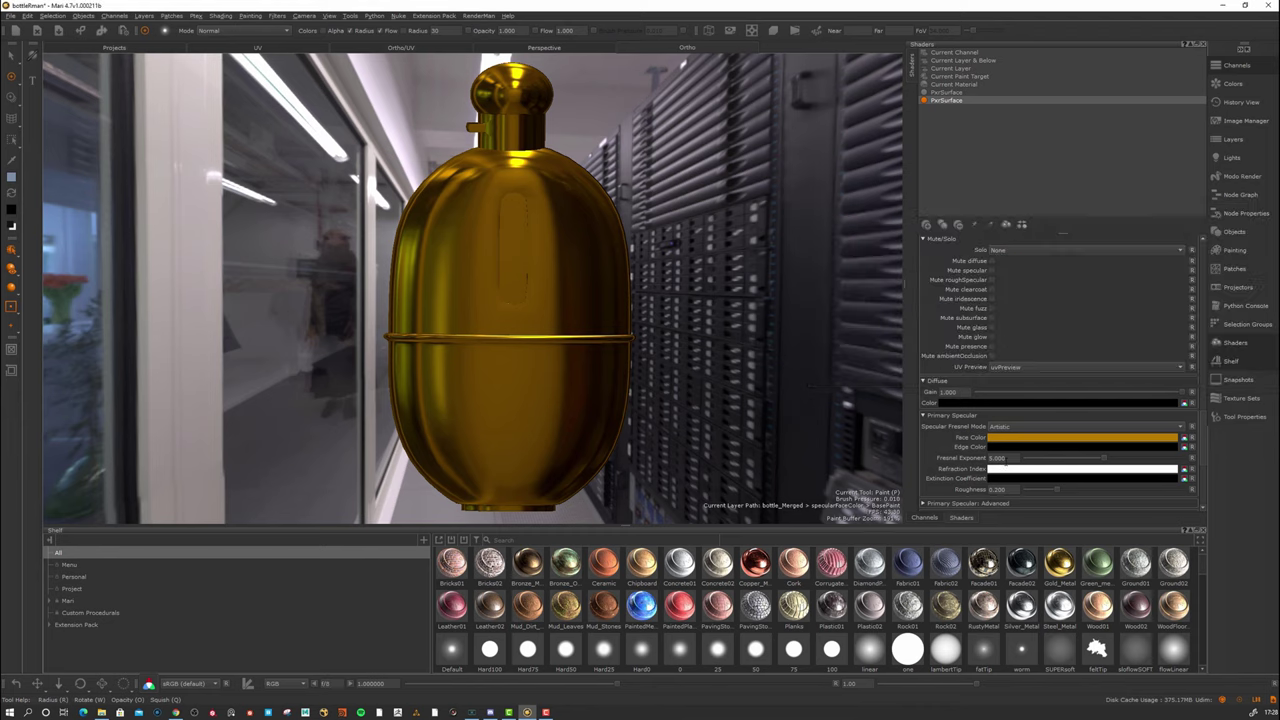
Set the primary specular Edge Color to bright yellow.
click(1017, 450)
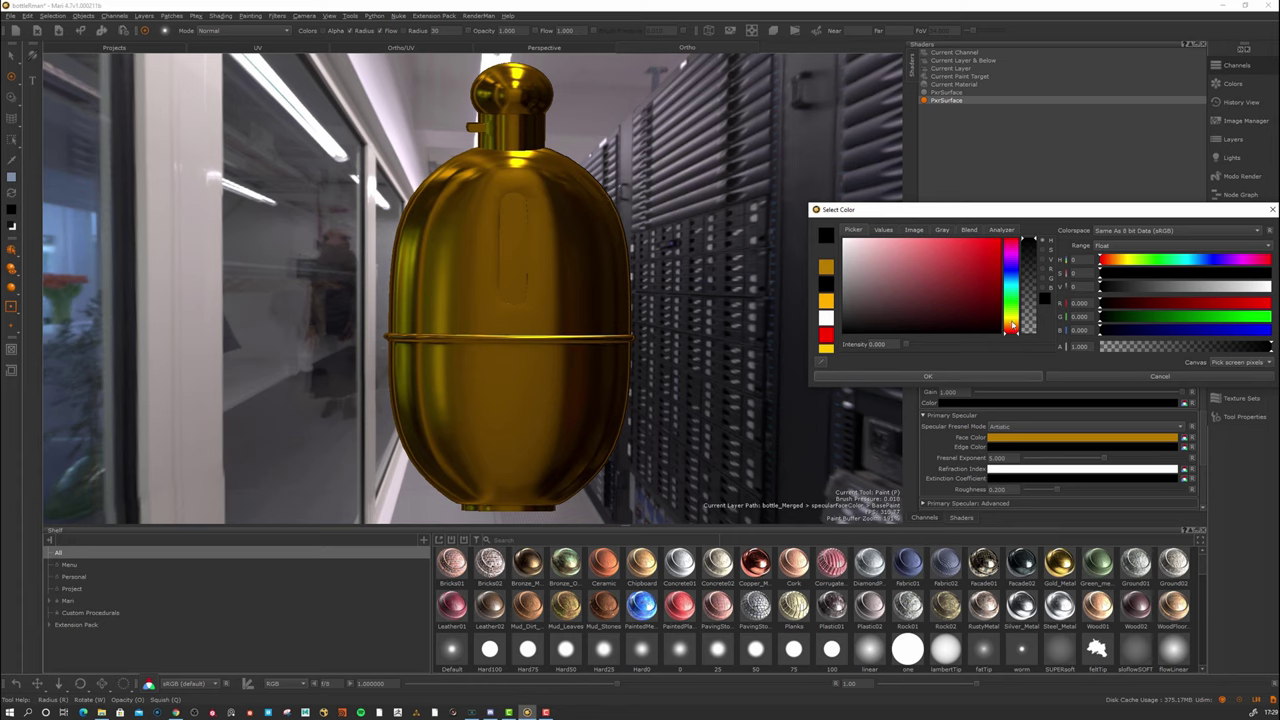
drag(1012, 326, 1012, 317)
drag(933, 295, 1060, 188)
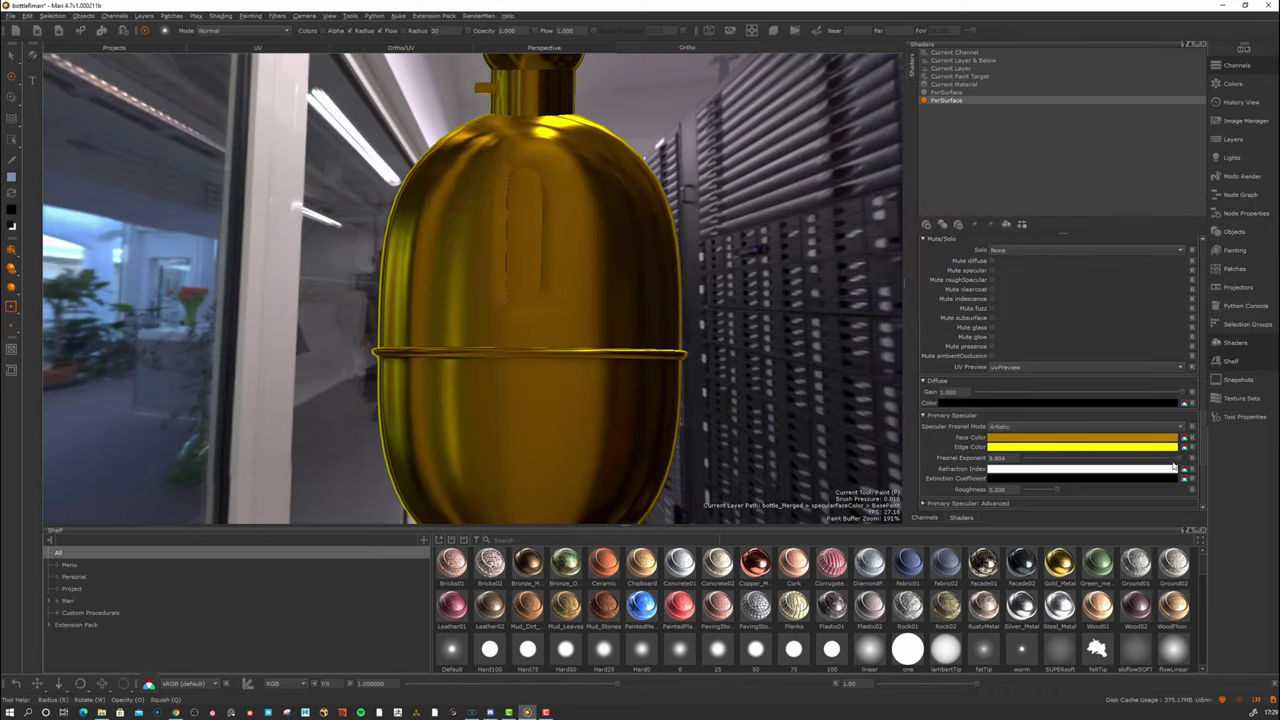
Lower the primary specular Fresnel Exponent to 0.897 and inspect the edge color from several angles.
mouse_move(1165, 459)
mouse_down()
mouse_move(1041, 459)
mouse_move(1068, 467)
mouse_up()
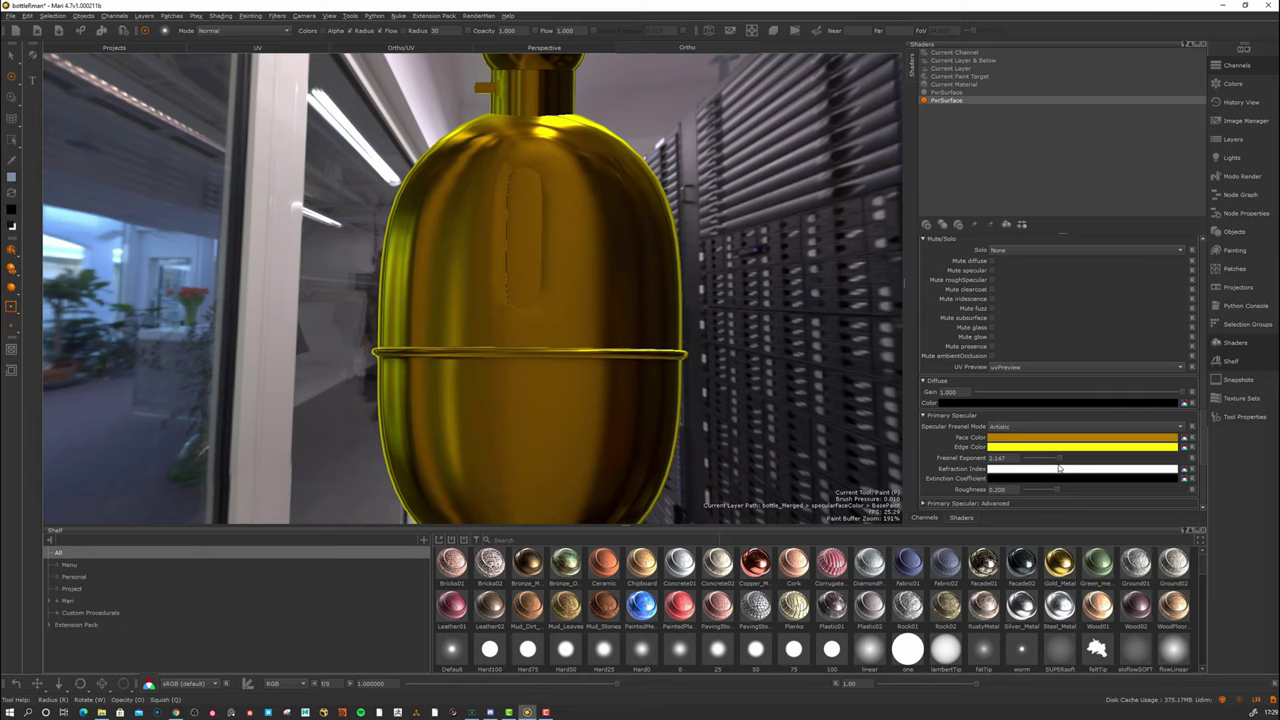
drag(1055, 467, 1041, 466)
mouse_move(545, 345)
alt+mouse_down()
mouse_move(537, 377)
mouse_move(625, 290)
mouse_move(617, 323)
mouse_move(636, 334)
alt+mouse_up()
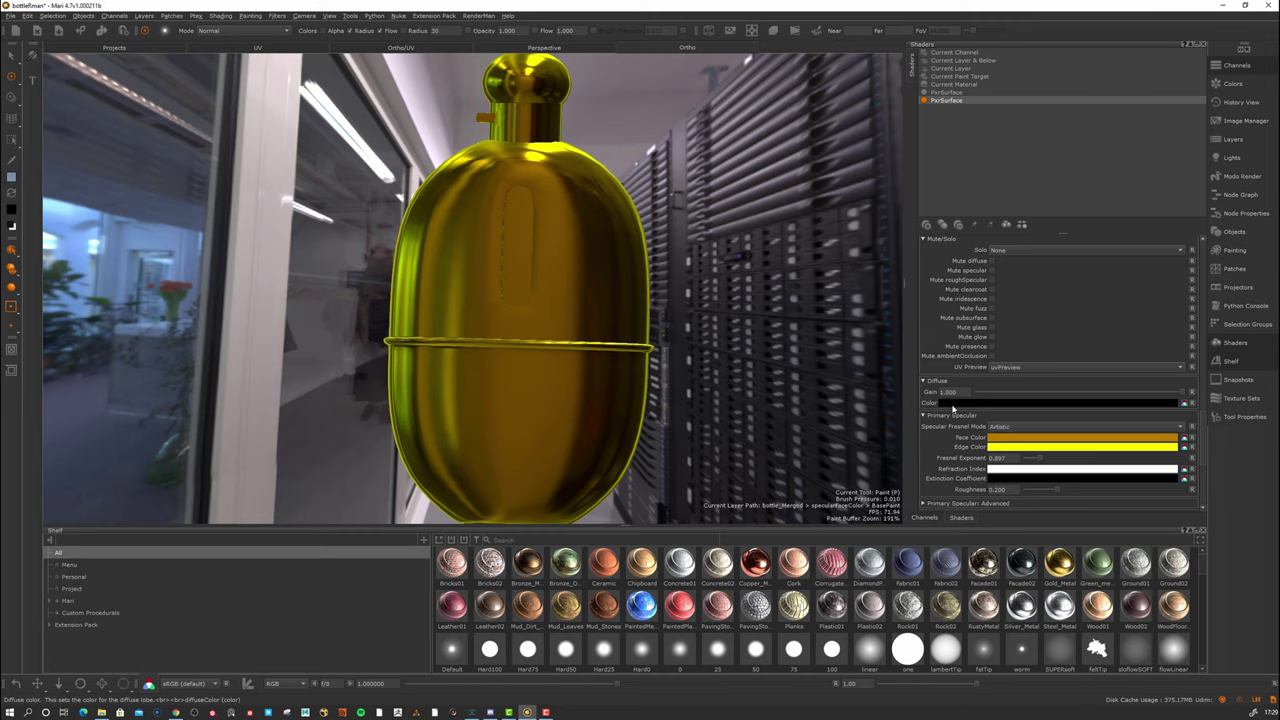
alt+drag(694, 302, 689, 304)
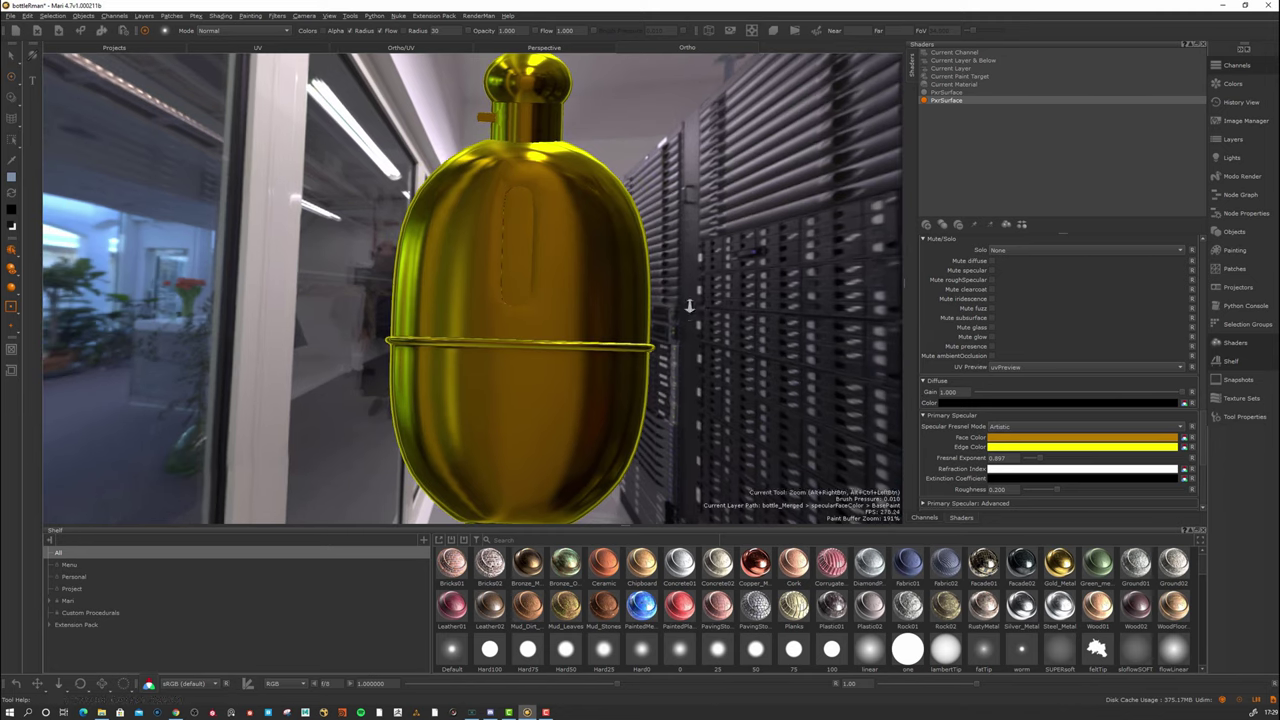
alt+right_drag(689, 304, 690, 314)
alt+drag(690, 314, 694, 312)
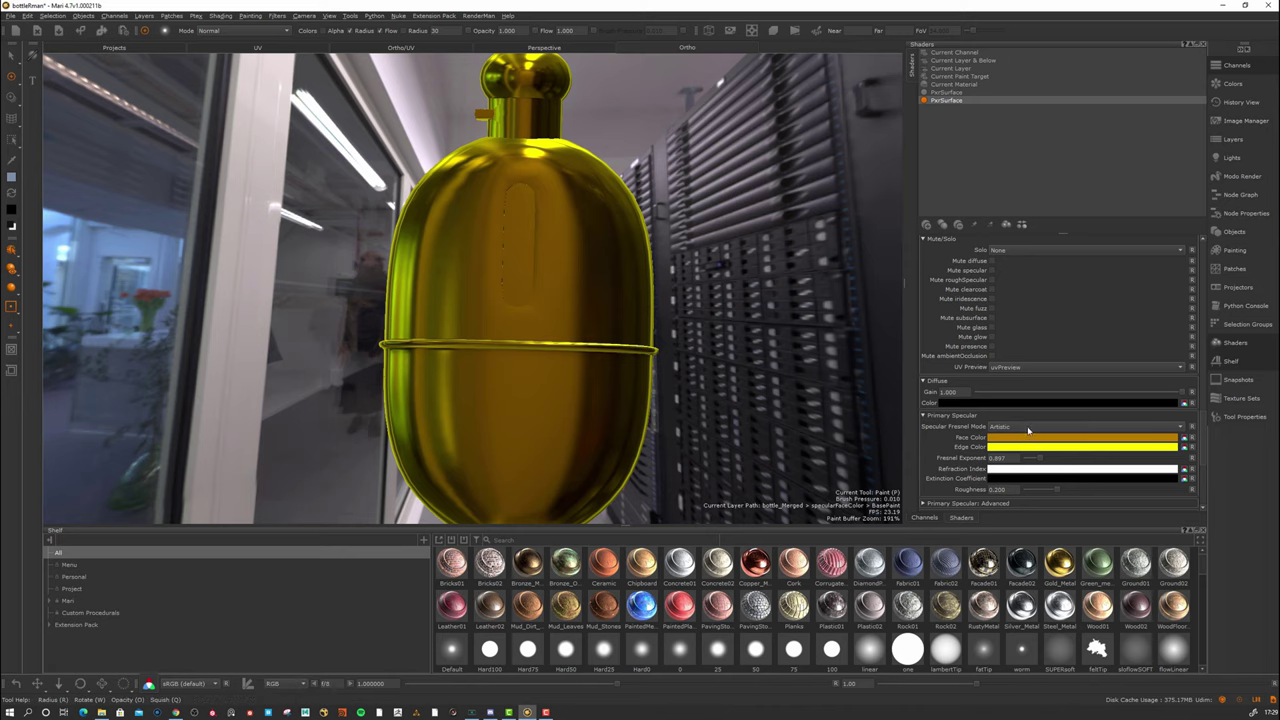
Try the Physical specular Fresnel mode on the shader and return it to Artistic.
click(1026, 432)
click(1013, 441)
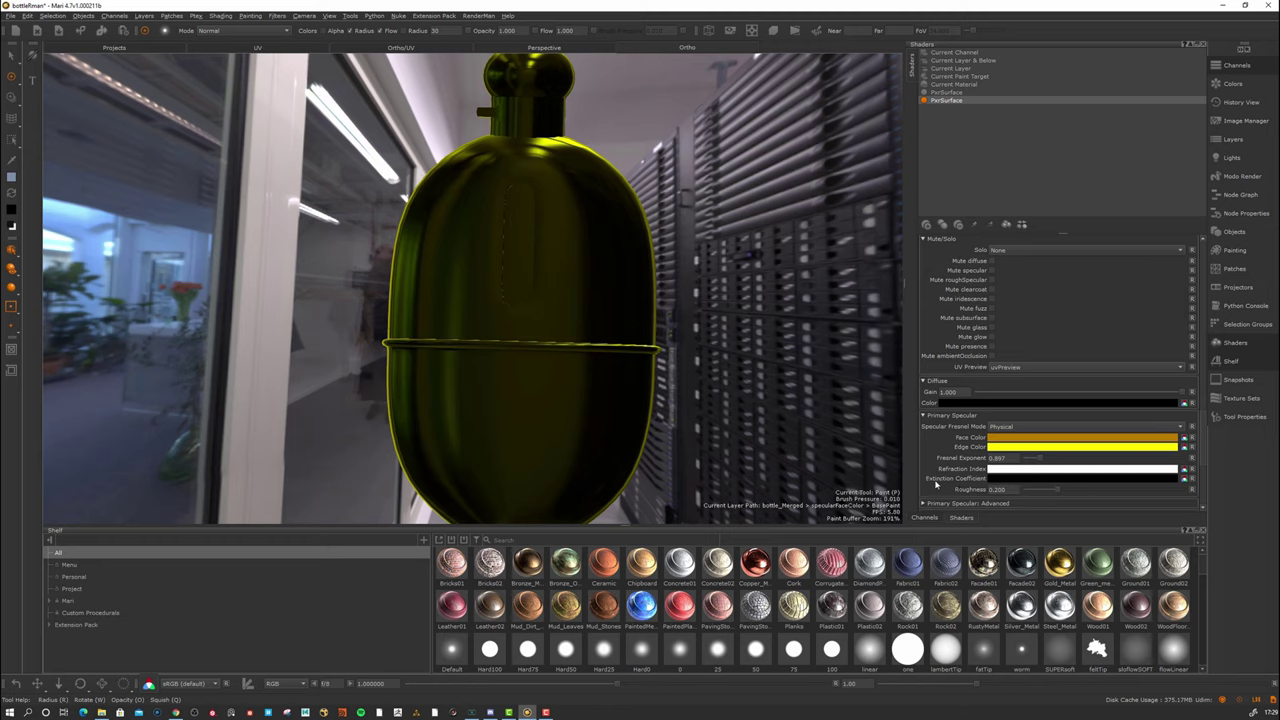
alt+right_drag(768, 396, 758, 400)
scroll(1045, 430, up, 1)
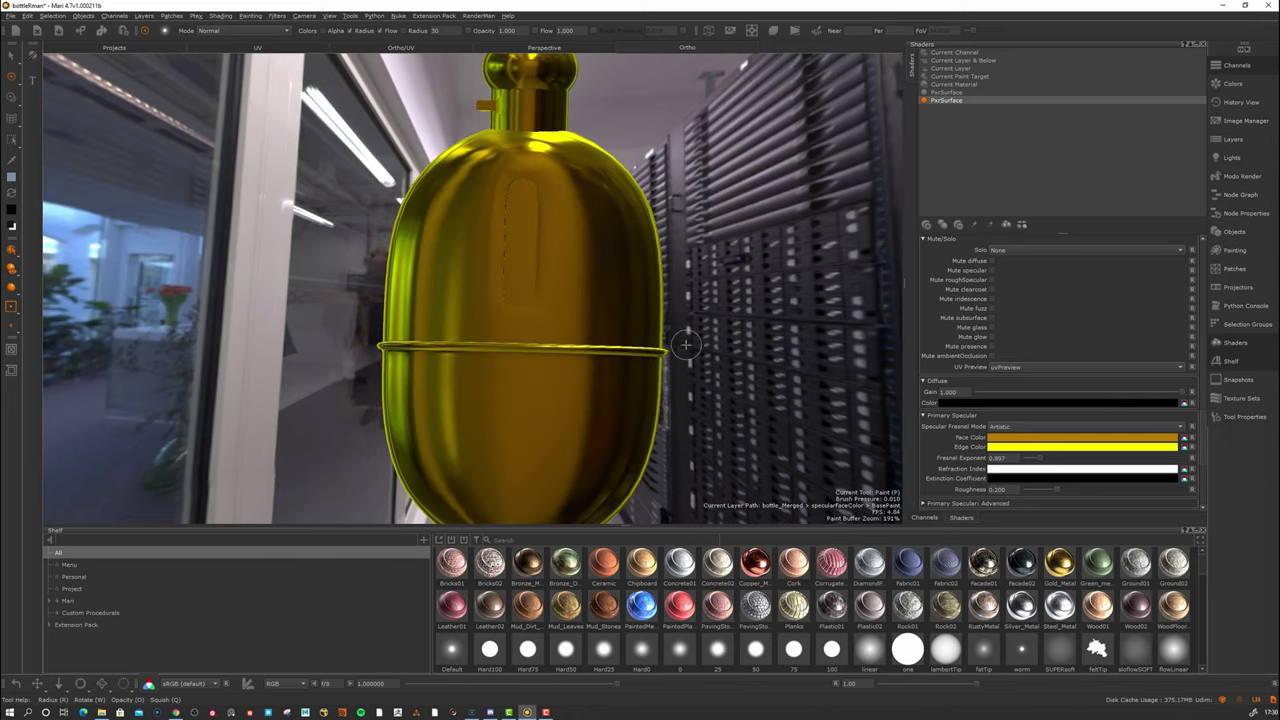
Switch back to the bottle's original PxrSurface shader and examine the leather, glass and brass surfaces up close.
click(954, 94)
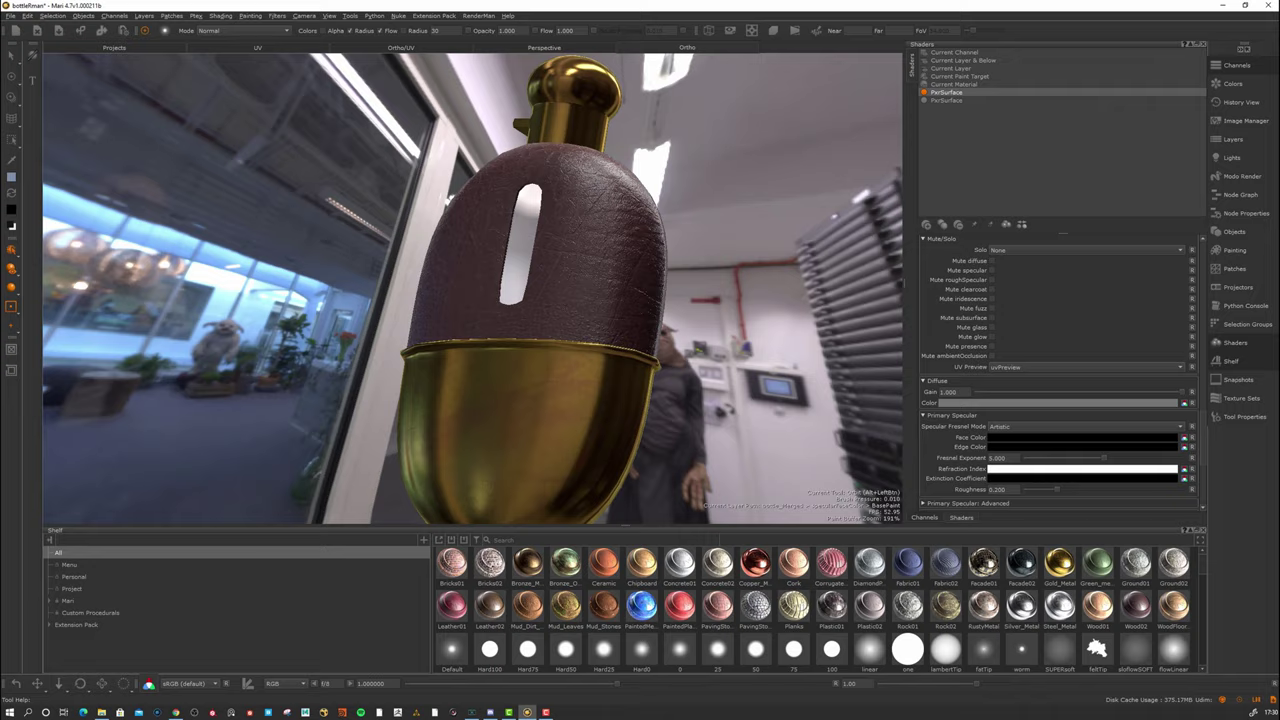
alt+right_drag(560, 330, 651, 354)
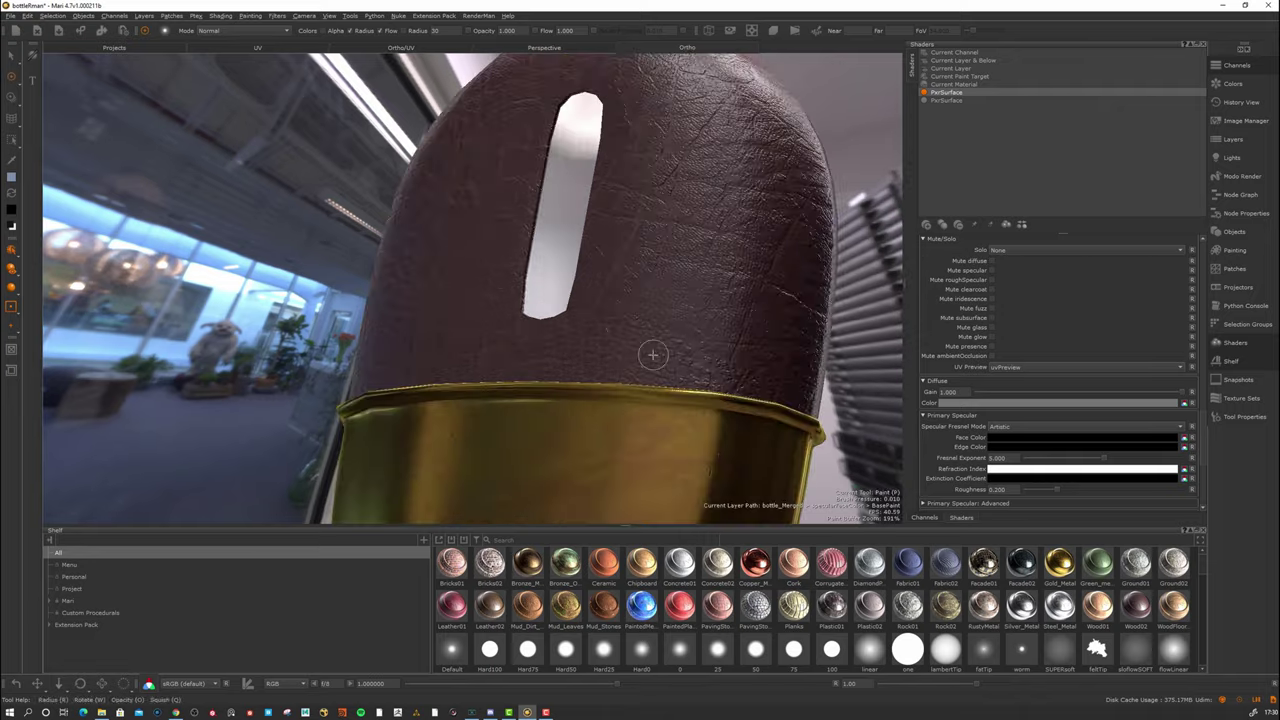
alt+drag(651, 354, 689, 360)
alt+right_drag(689, 360, 590, 350)
alt+drag(590, 350, 506, 385)
alt+right_drag(506, 385, 550, 390)
alt+drag(550, 345, 578, 400)
alt+middle_drag(594, 275, 583, 417)
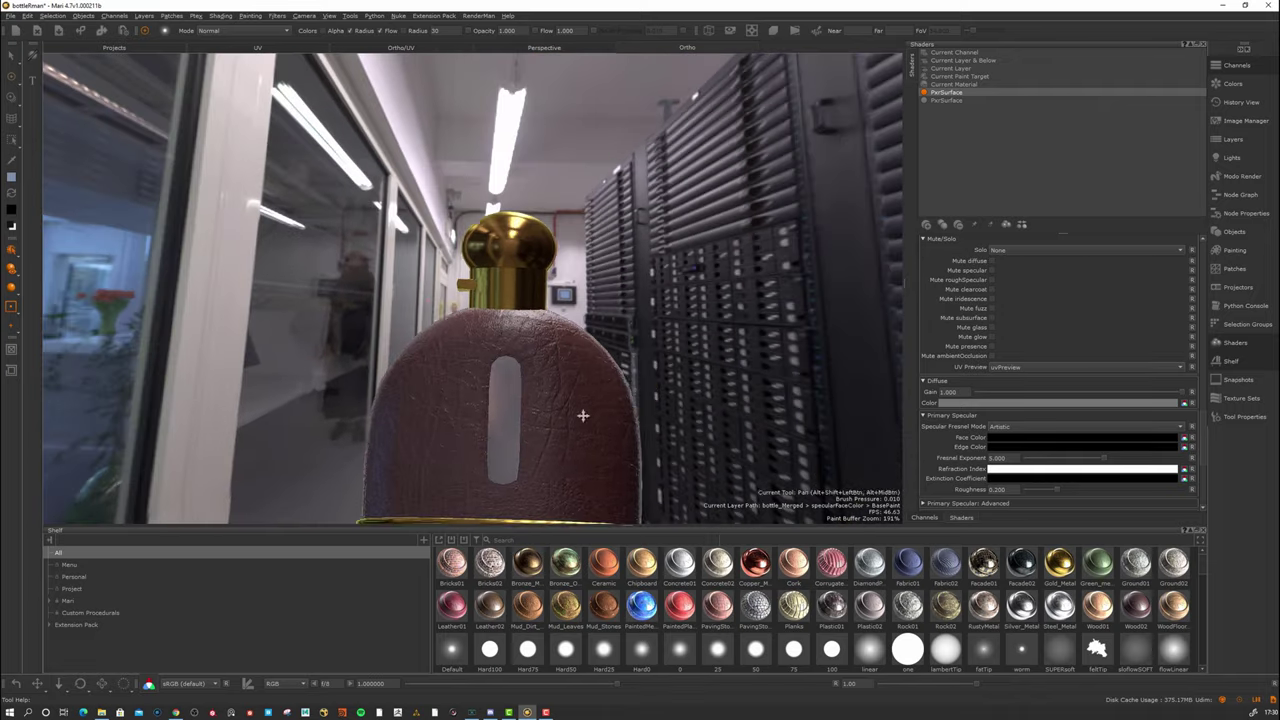
alt+right_drag(583, 417, 655, 400)
alt+drag(655, 390, 638, 362)
alt+right_drag(638, 361, 622, 430)
alt+middle_drag(632, 452, 597, 351)
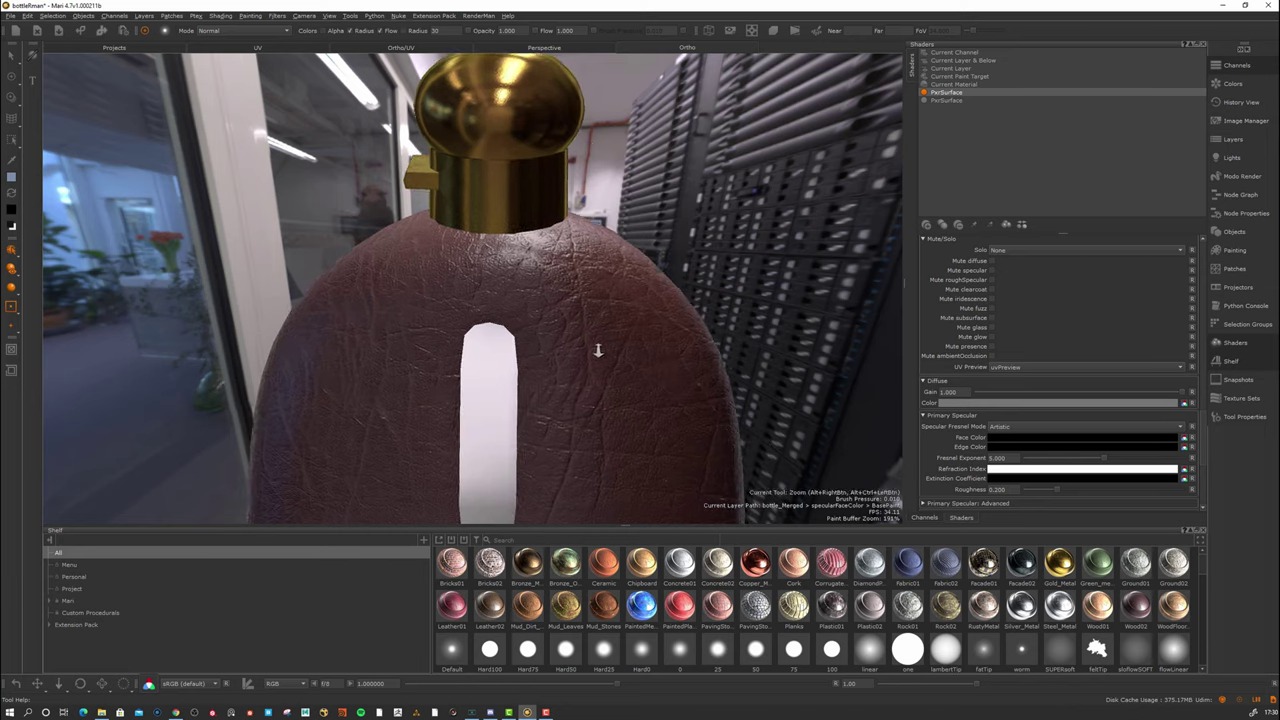
alt+drag(597, 351, 606, 329)
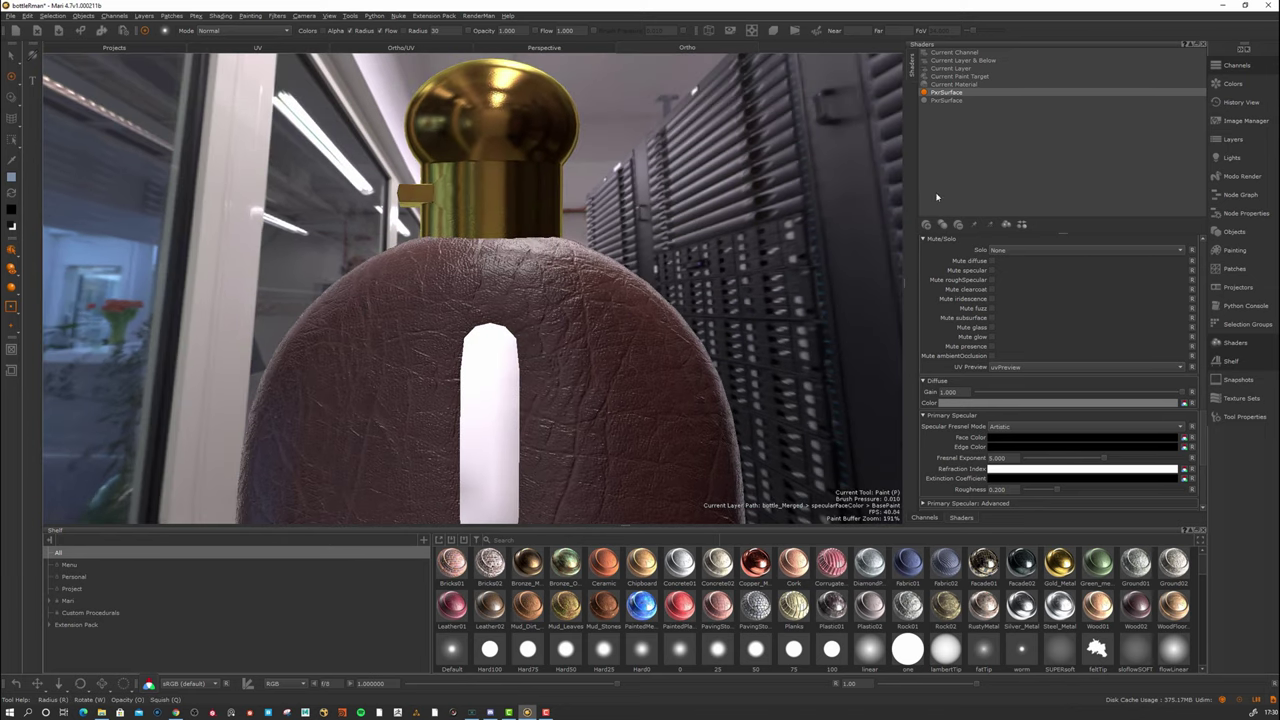
Display the bump channel on its own with the Current Channel shader and examine its fine surface detail up close.
key(h)
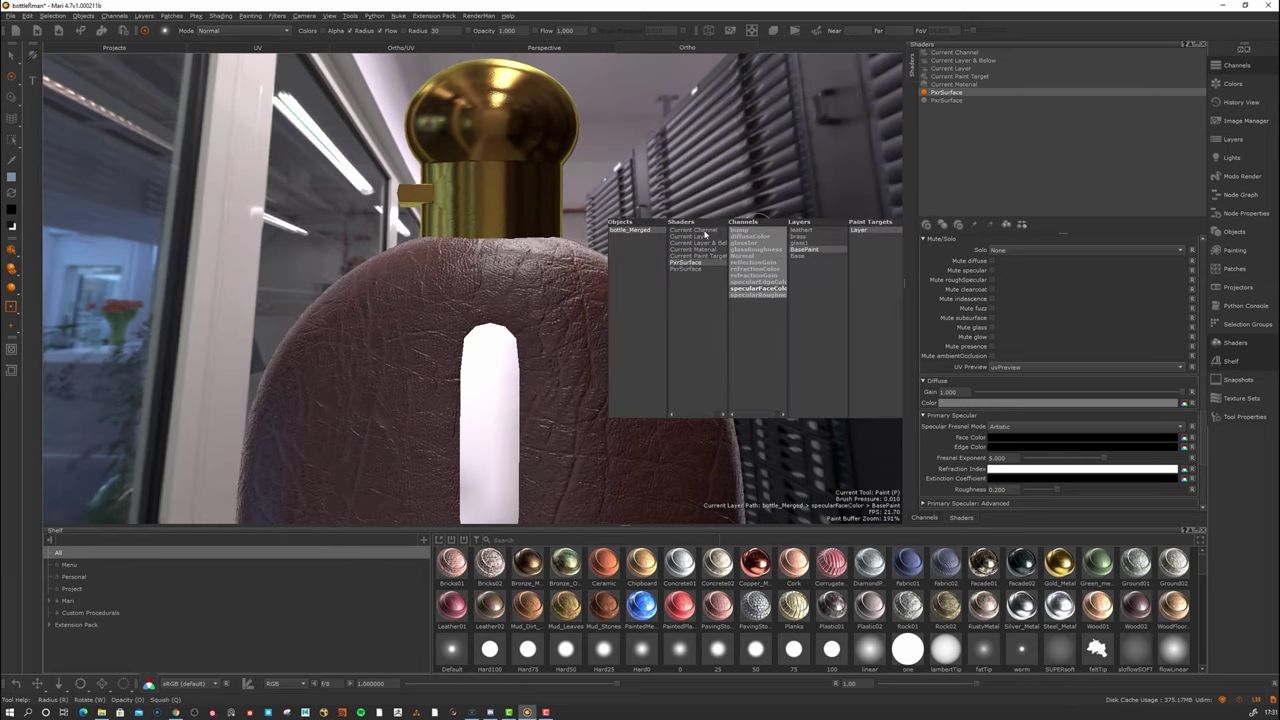
click(705, 231)
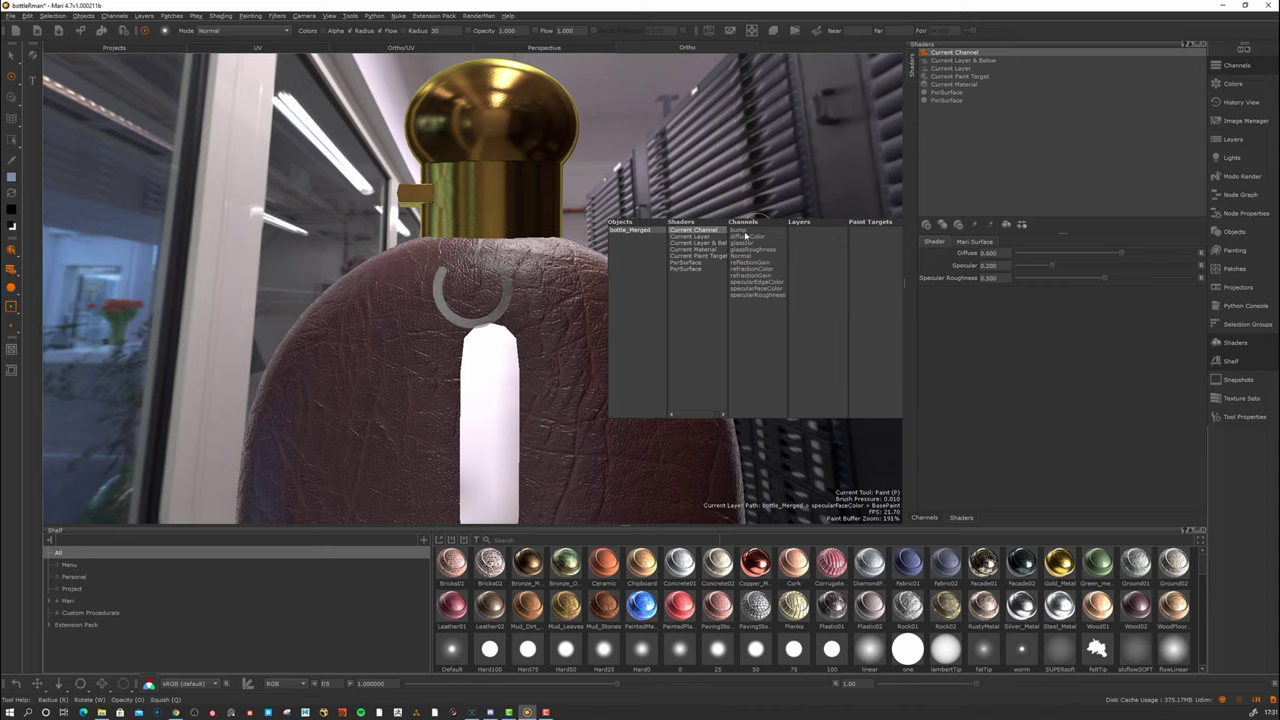
click(741, 231)
alt+right_drag(735, 250, 677, 314)
mouse_move(677, 314)
alt+mouse_down()
mouse_move(674, 329)
mouse_move(694, 326)
alt+mouse_up()
alt+middle_drag(699, 416, 717, 303)
alt+right_drag(718, 303, 710, 340)
alt+middle_drag(713, 360, 737, 251)
alt+drag(700, 355, 632, 350)
alt+right_drag(622, 344, 708, 344)
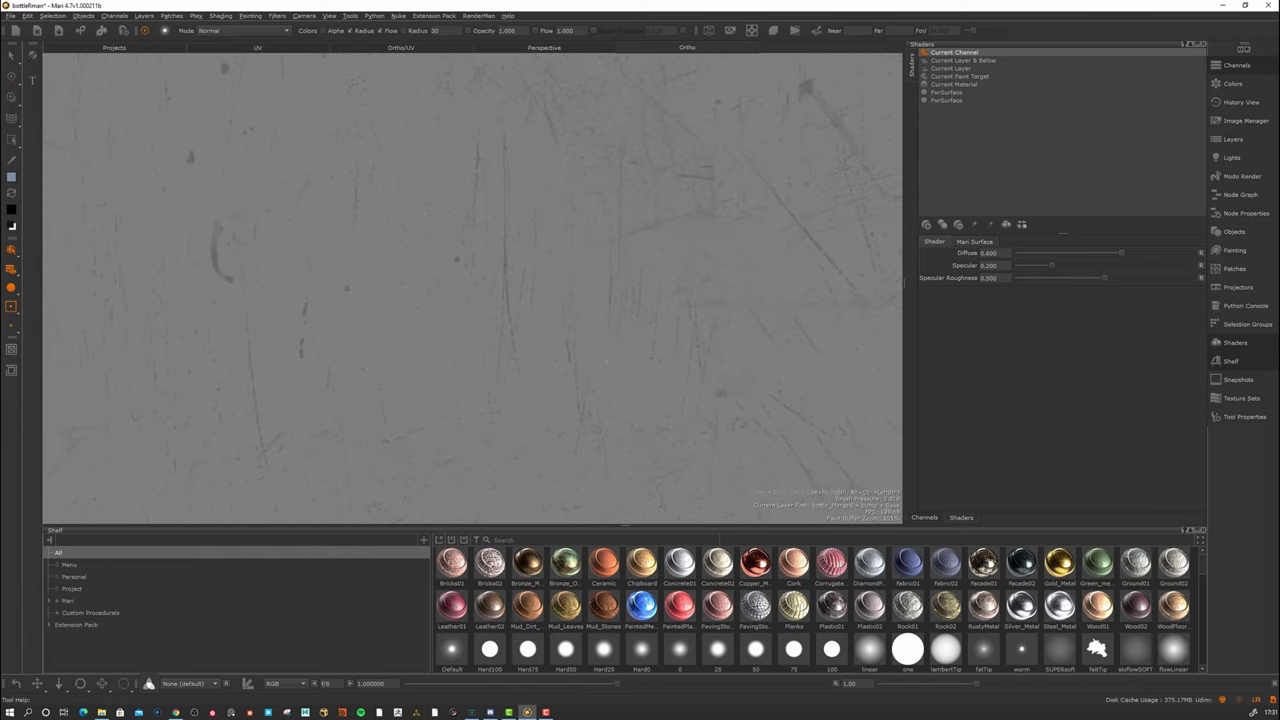
Frame the whole bottle, and examine the bump channel's leather wrinkles around the neck and shoulders.
key(f)
alt+drag(538, 300, 523, 341)
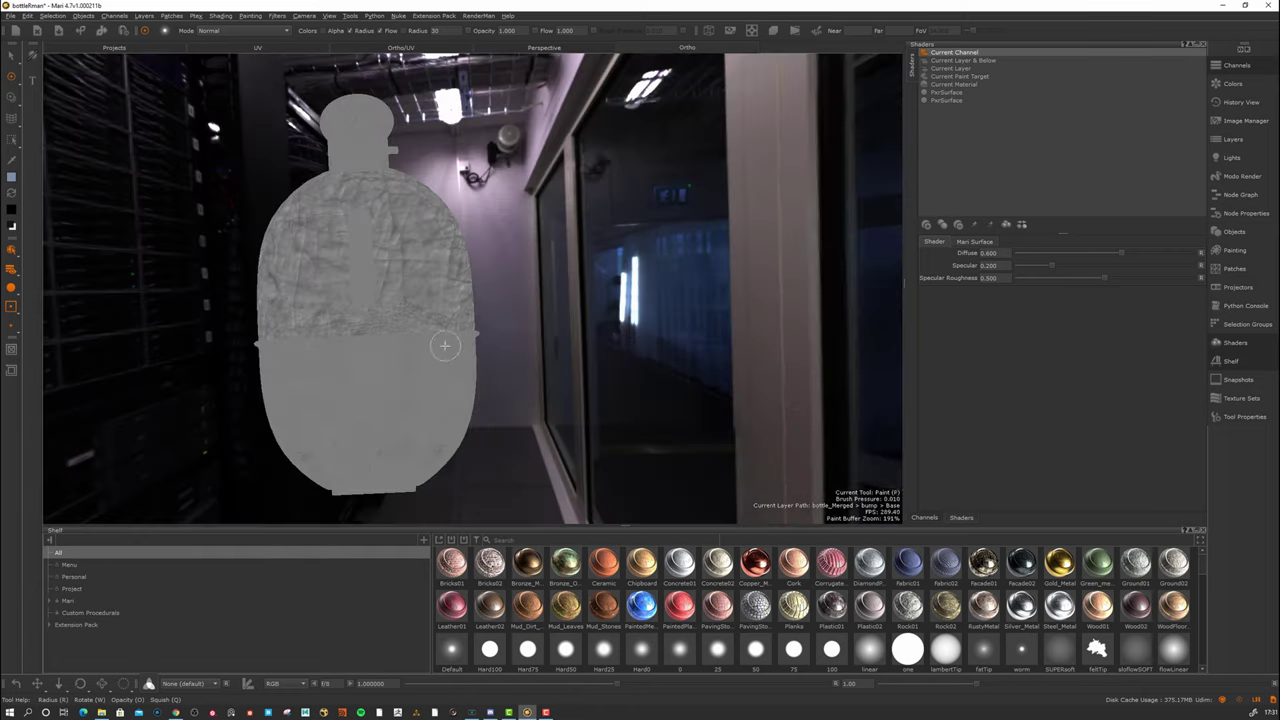
alt+right_drag(523, 341, 643, 309)
alt+drag(643, 309, 668, 297)
alt+right_drag(668, 297, 711, 514)
alt+drag(711, 514, 640, 440)
alt+middle_drag(600, 150, 590, 390)
alt+drag(590, 390, 560, 300)
alt+middle_drag(560, 300, 552, 400)
alt+drag(552, 400, 574, 316)
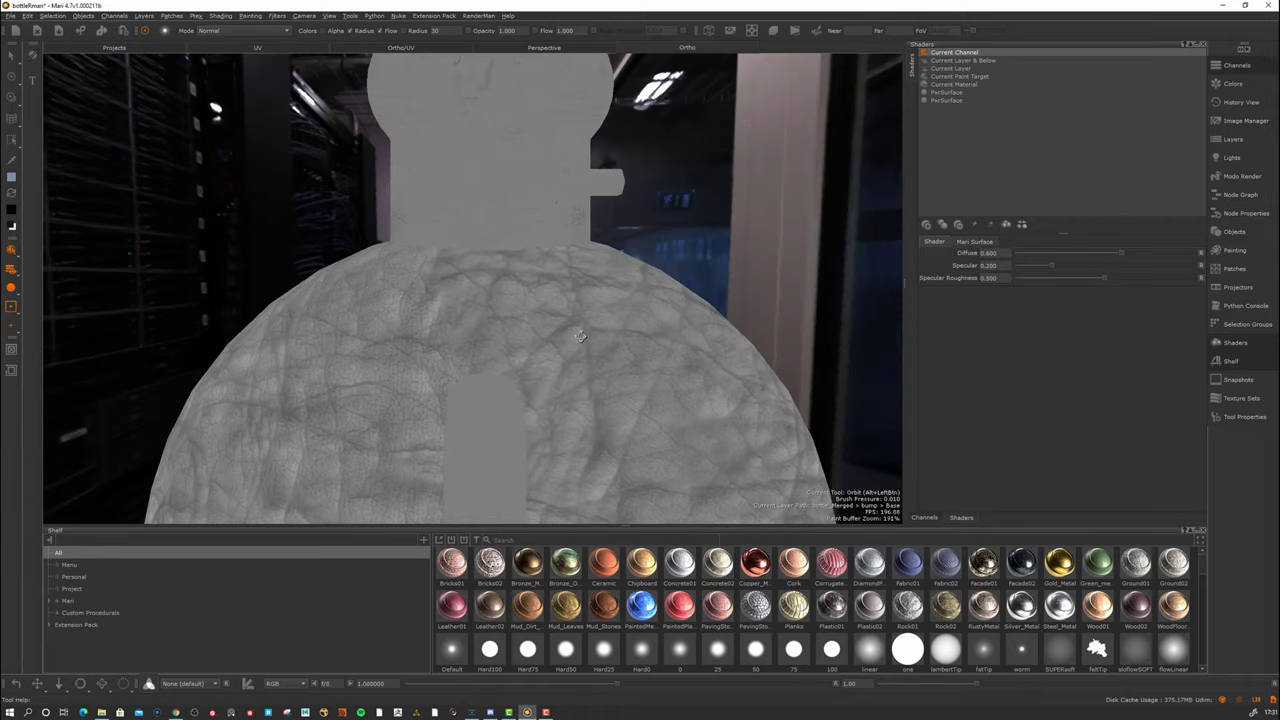
Display the Normal channel on its own and examine the leather's wrinkle detail around the bottle's shoulders.
key(n)
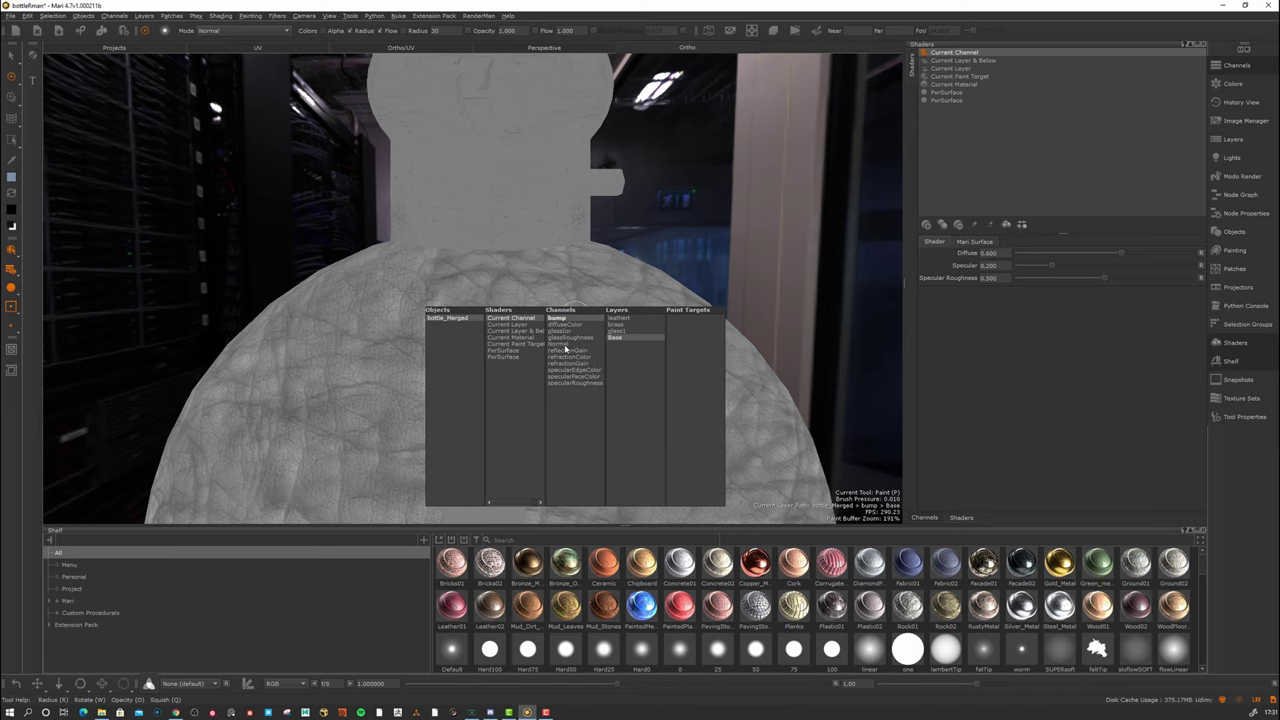
click(563, 344)
alt+right_drag(551, 323, 455, 284)
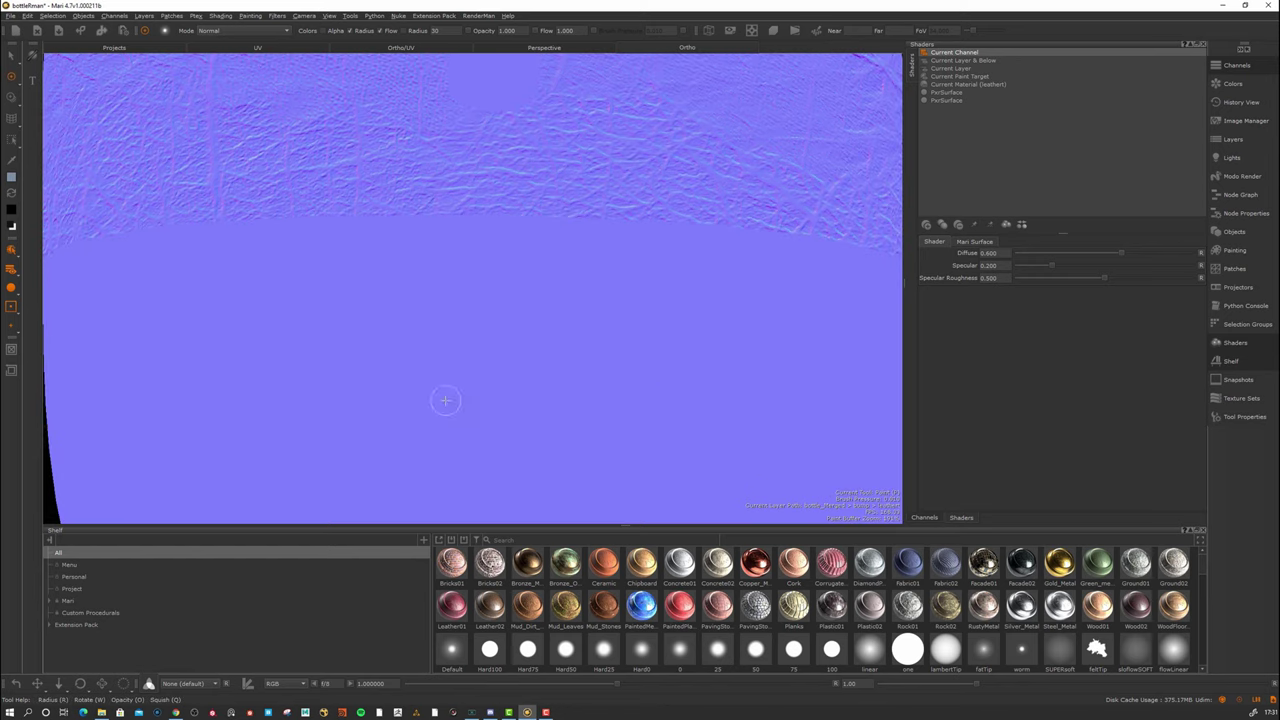
alt+drag(635, 355, 546, 388)
mouse_move(518, 332)
alt+mouse_down()
mouse_move(631, 295)
mouse_move(391, 237)
mouse_move(437, 223)
mouse_move(557, 263)
mouse_move(497, 340)
alt+mouse_up()
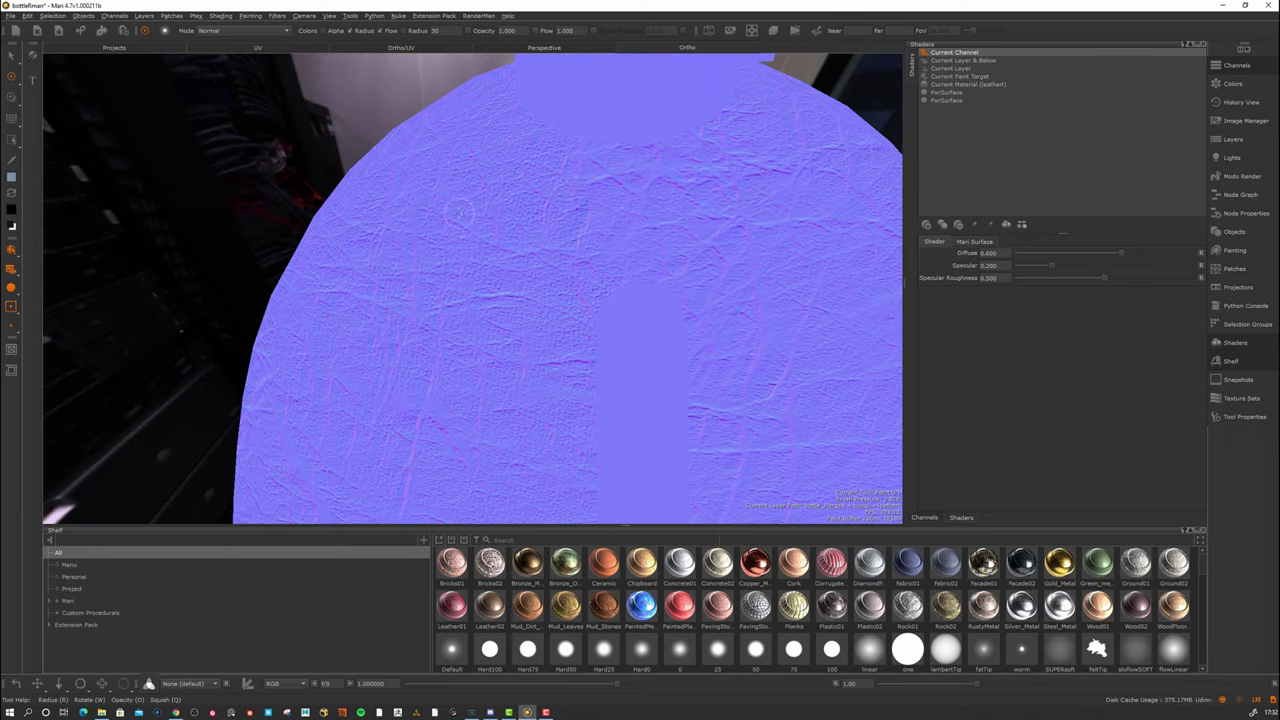
alt+drag(480, 240, 499, 250)
Display the specularRoughness channel on its own and compare the grey values of the leather, glass strip and brass base.
key(space)
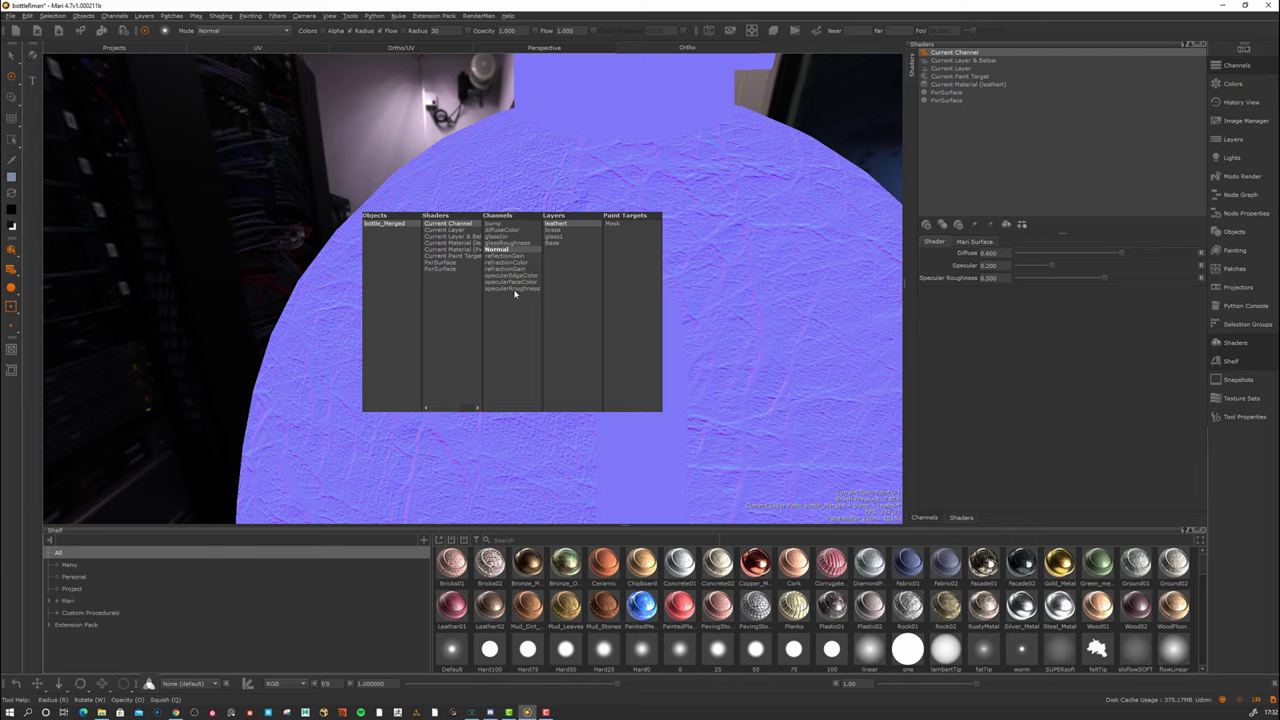
click(518, 290)
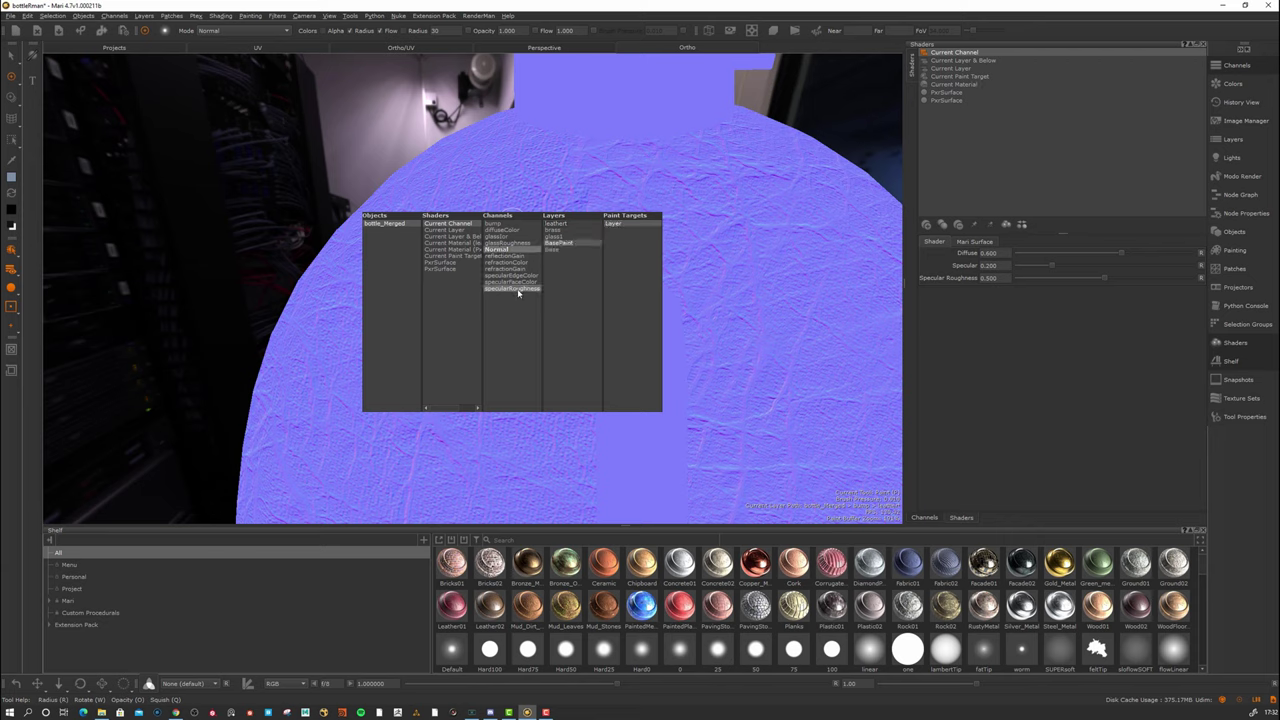
click(518, 290)
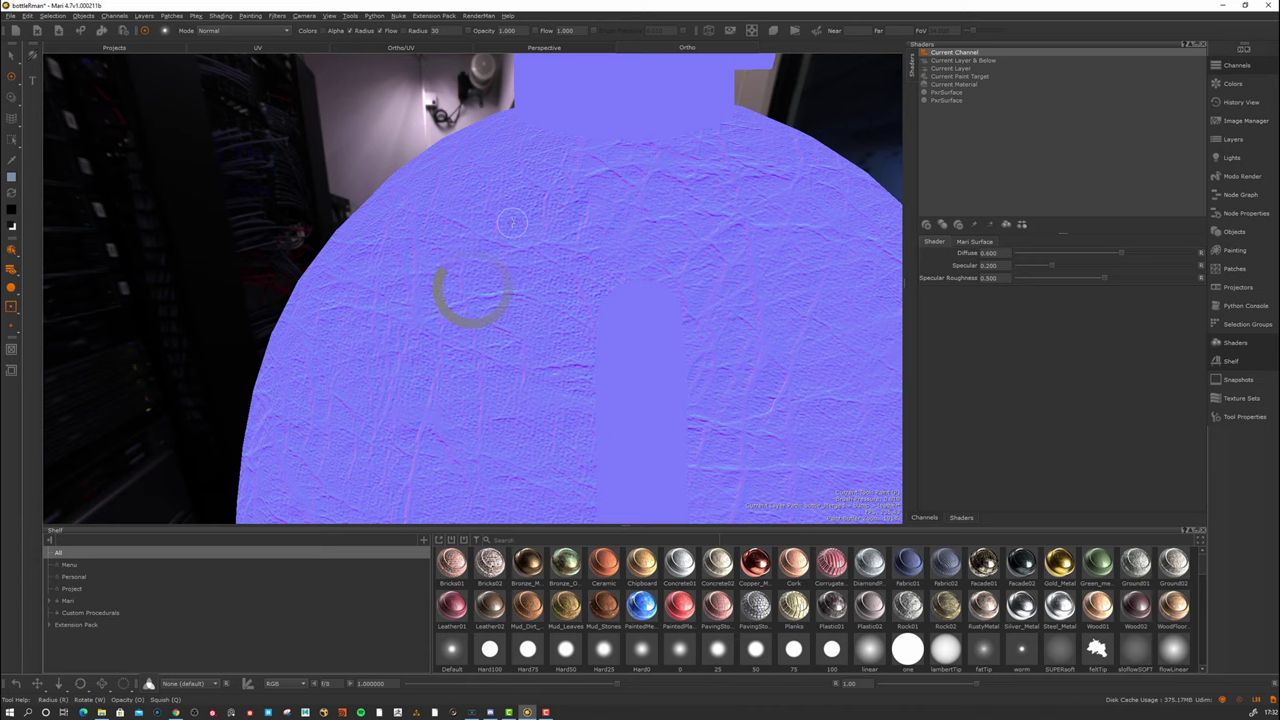
mouse_move(520, 306)
alt+right_down()
mouse_move(531, 294)
mouse_move(517, 346)
mouse_move(479, 318)
alt+right_up()
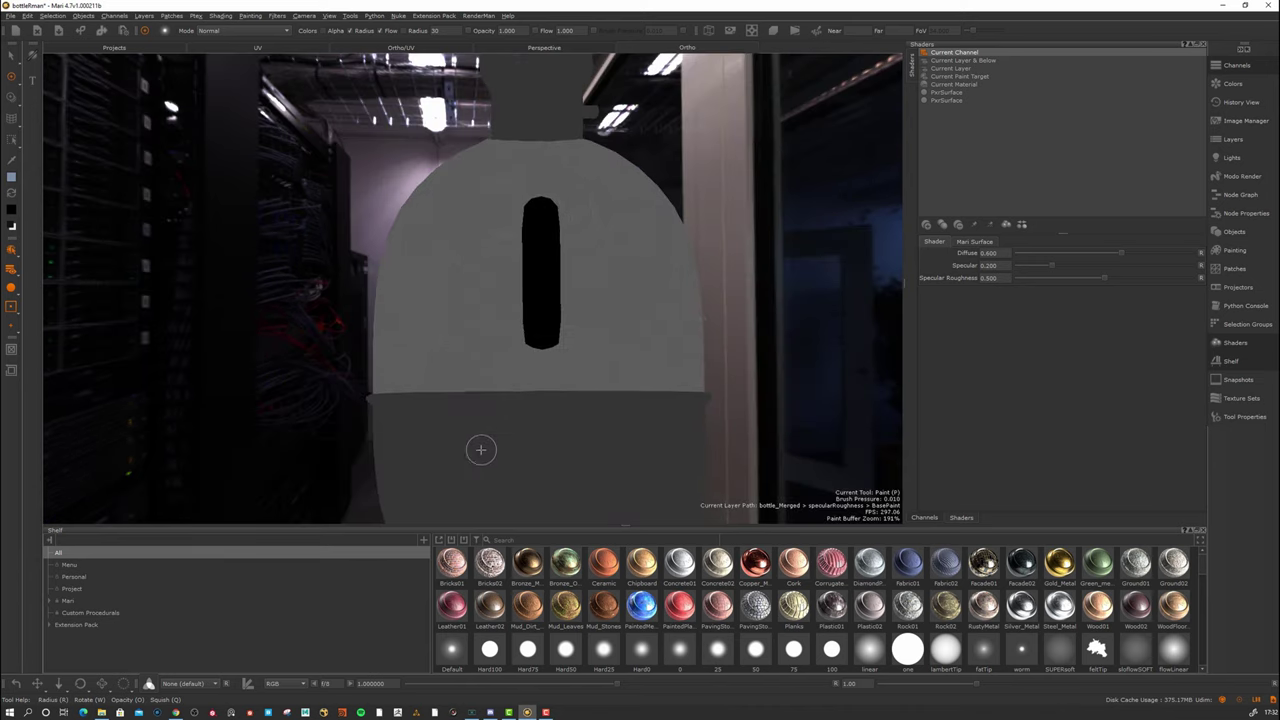
alt+drag(529, 313, 442, 318)
alt+right_drag(455, 320, 554, 326)
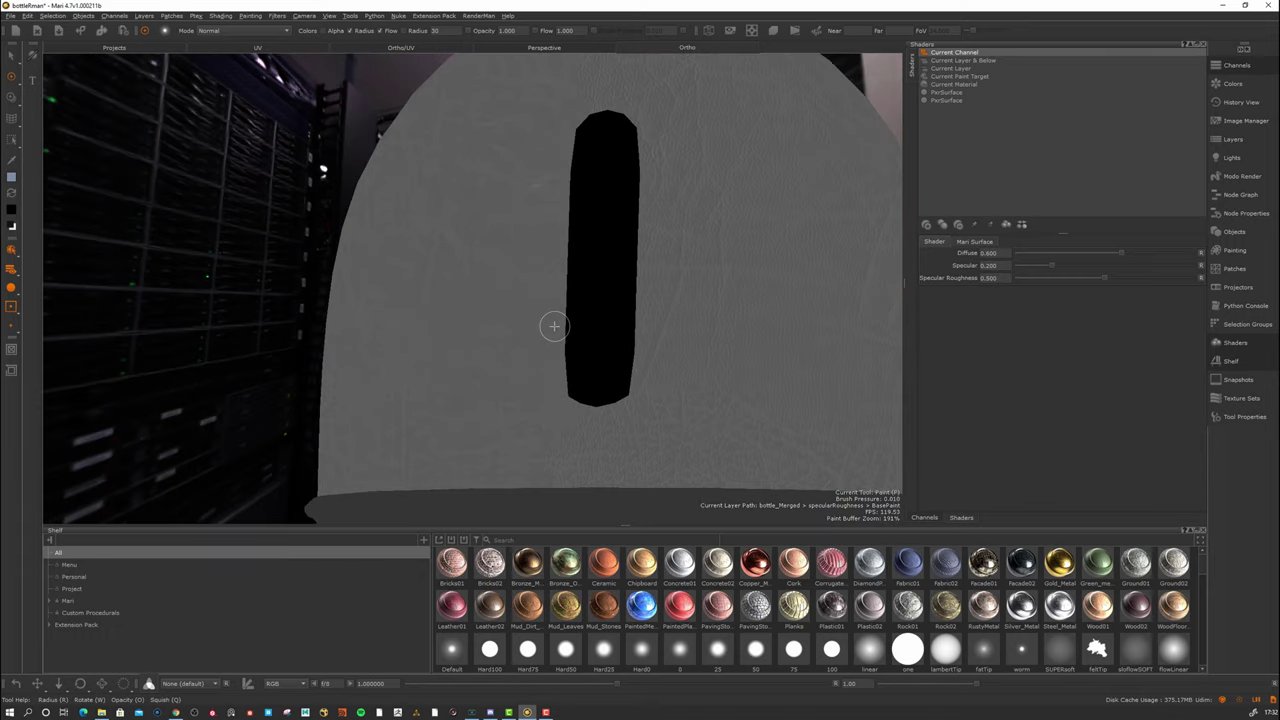
alt+drag(472, 224, 450, 198)
alt+drag(480, 308, 502, 306)
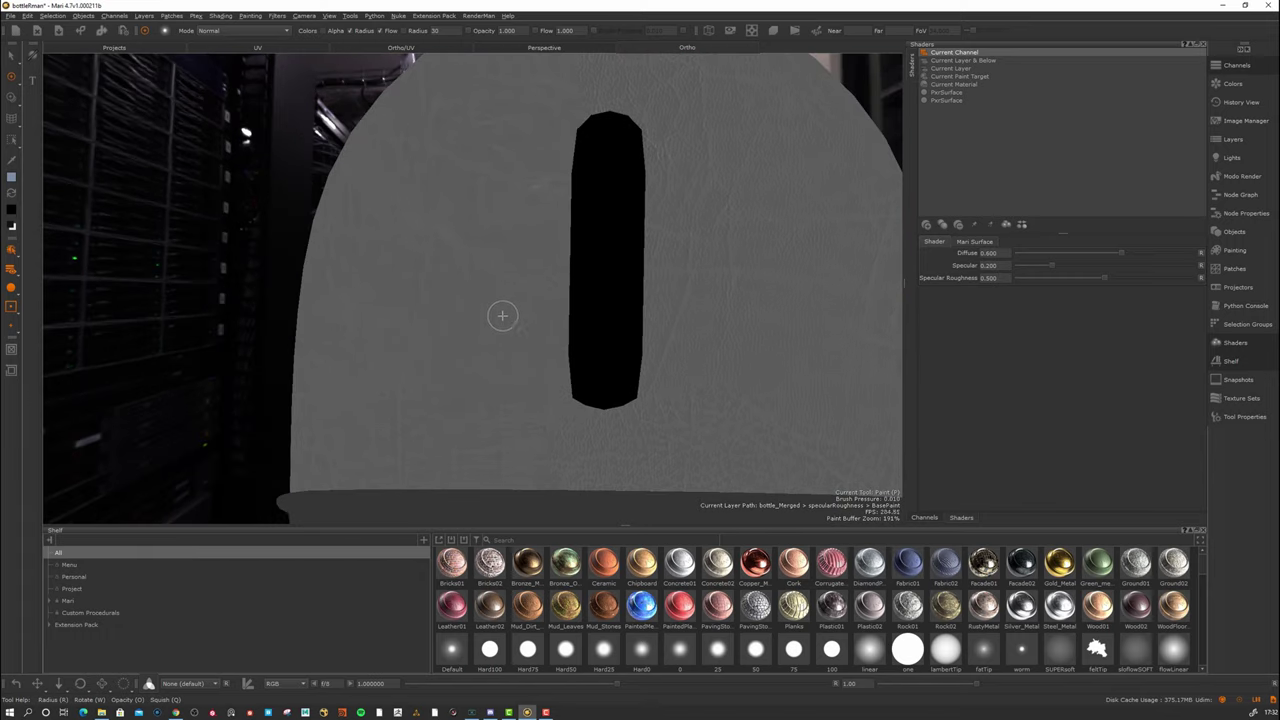
alt+right_drag(503, 316, 479, 337)
mouse_move(478, 337)
alt+mouse_down()
mouse_move(457, 349)
mouse_move(472, 342)
alt+mouse_up()
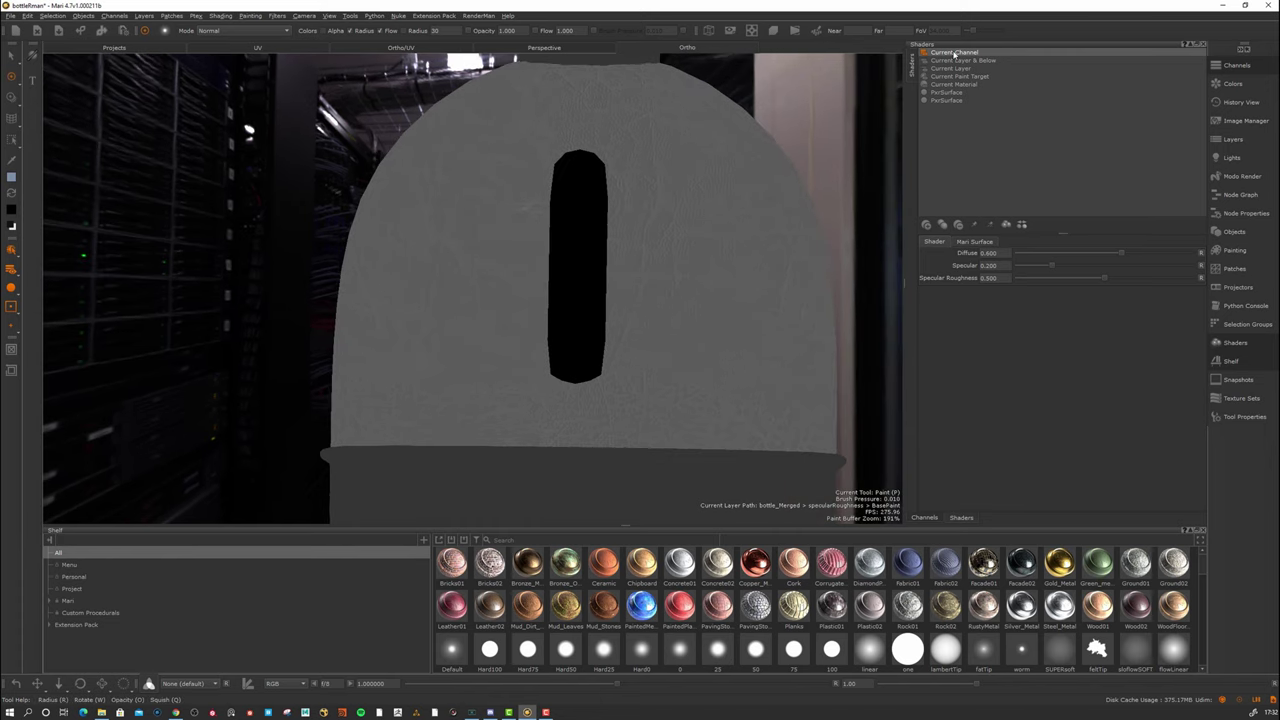
mouse_move(719, 227)
alt+mouse_down()
mouse_move(657, 360)
mouse_move(629, 343)
mouse_move(511, 340)
alt+mouse_up()
mouse_move(554, 249)
alt+mouse_down()
mouse_move(520, 349)
mouse_move(810, 174)
alt+mouse_up()
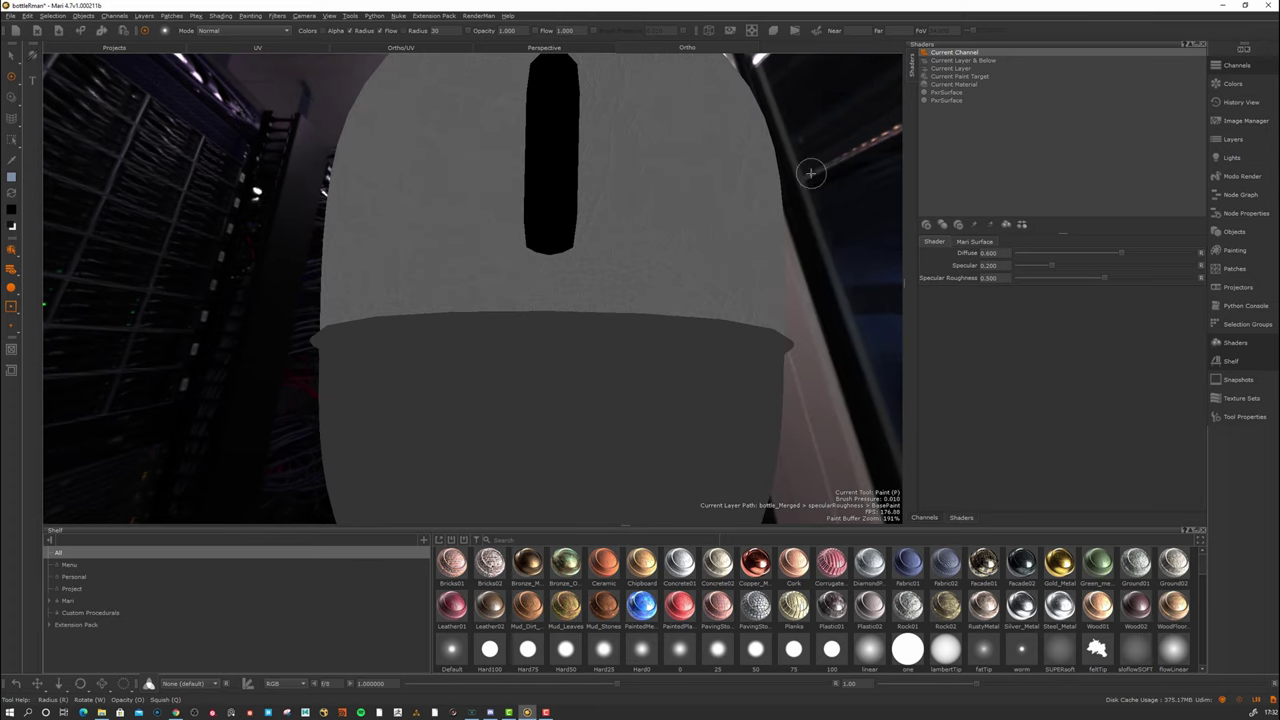
Add a new paint layer above the leather layer in the specularRoughness channel and view the bottle with the PxrSurface shader.
click(1237, 66)
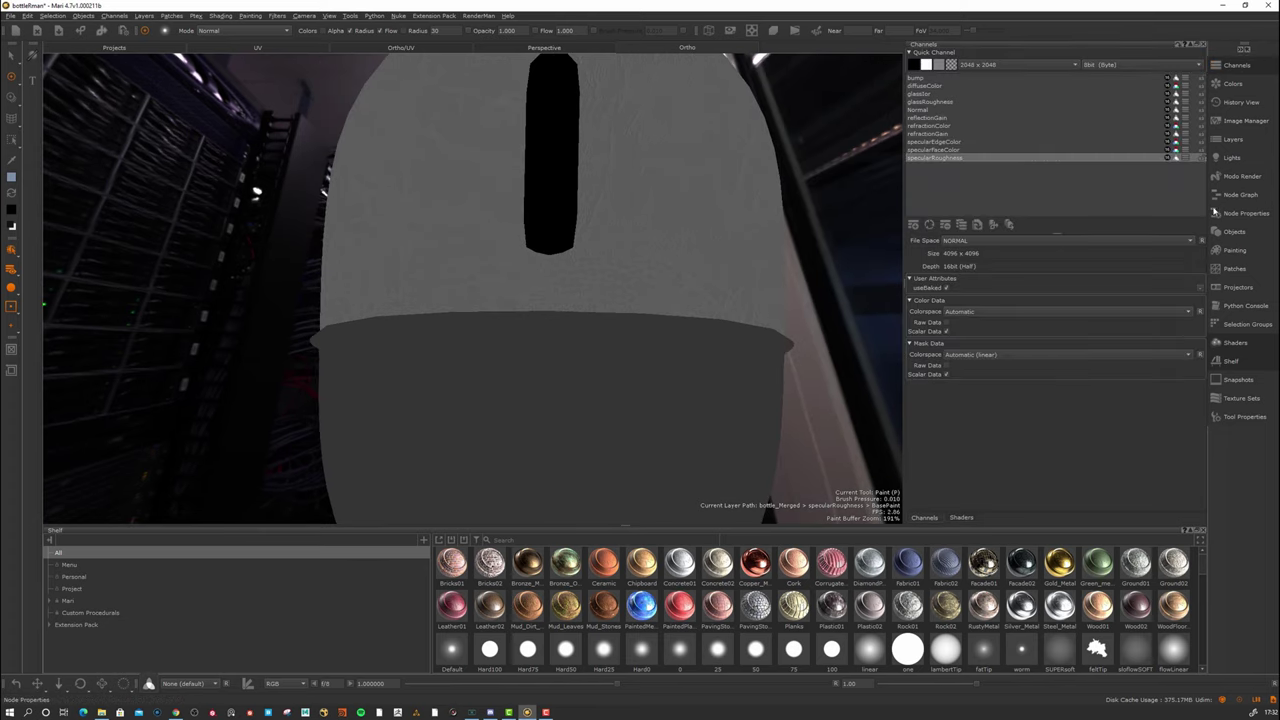
click(1228, 140)
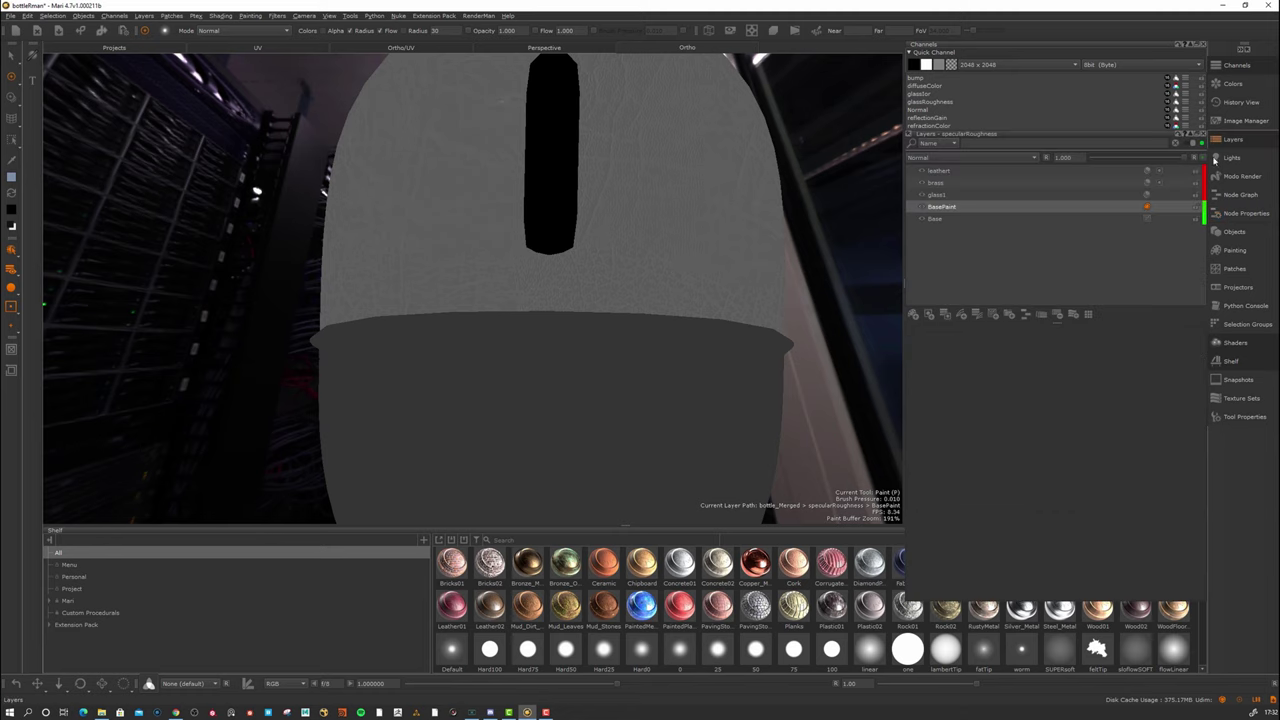
click(948, 171)
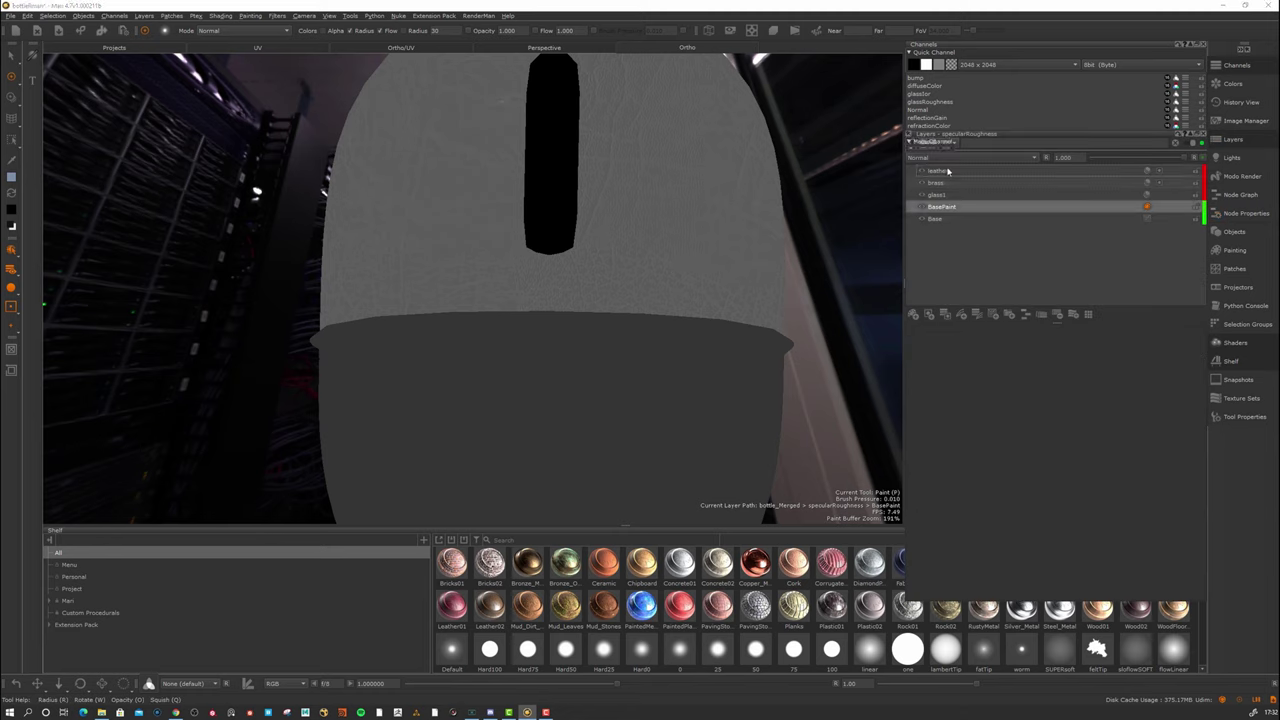
click(948, 171)
click(913, 315)
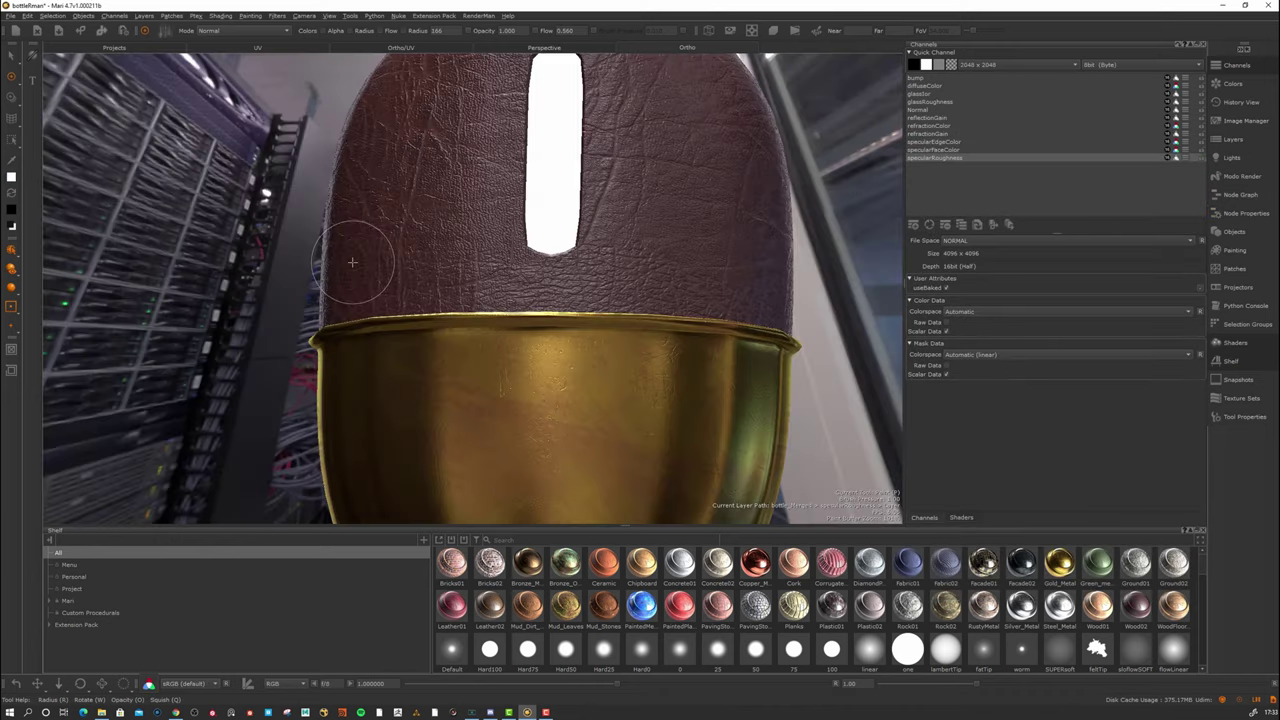
Paint white roughness strokes across the brass base with the brush opacity at 0.264.
alt+drag(392, 381, 420, 252)
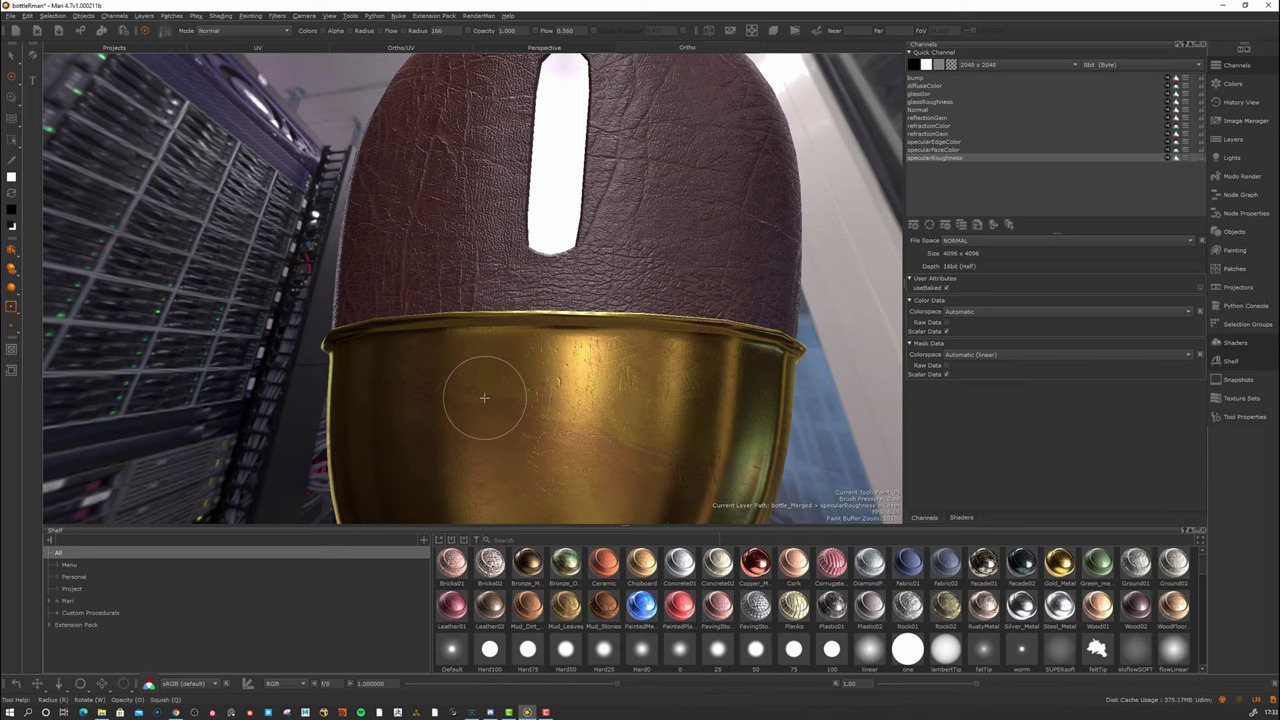
middle_drag(484, 397, 487, 344)
alt+drag(486, 349, 491, 289)
alt+right_drag(491, 289, 575, 350)
alt+drag(575, 350, 596, 345)
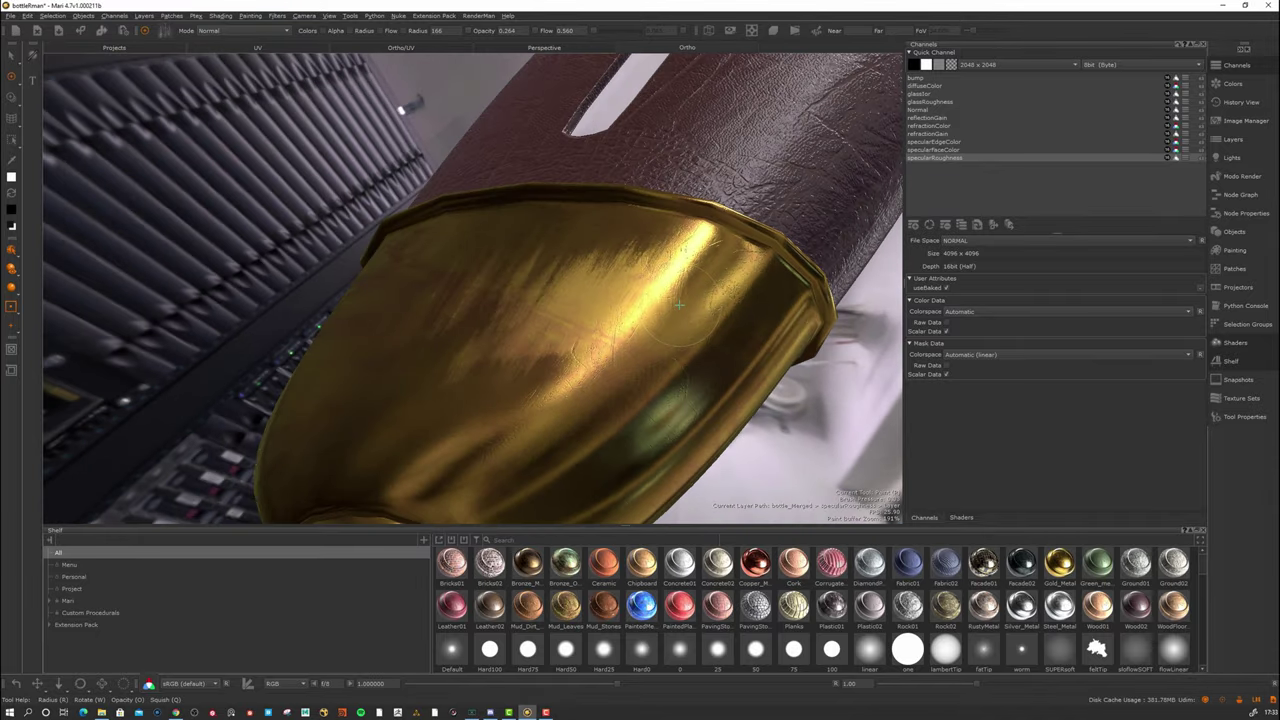
mouse_move(465, 377)
mouse_down()
mouse_move(386, 363)
mouse_move(480, 300)
mouse_move(540, 300)
mouse_move(552, 350)
mouse_up()
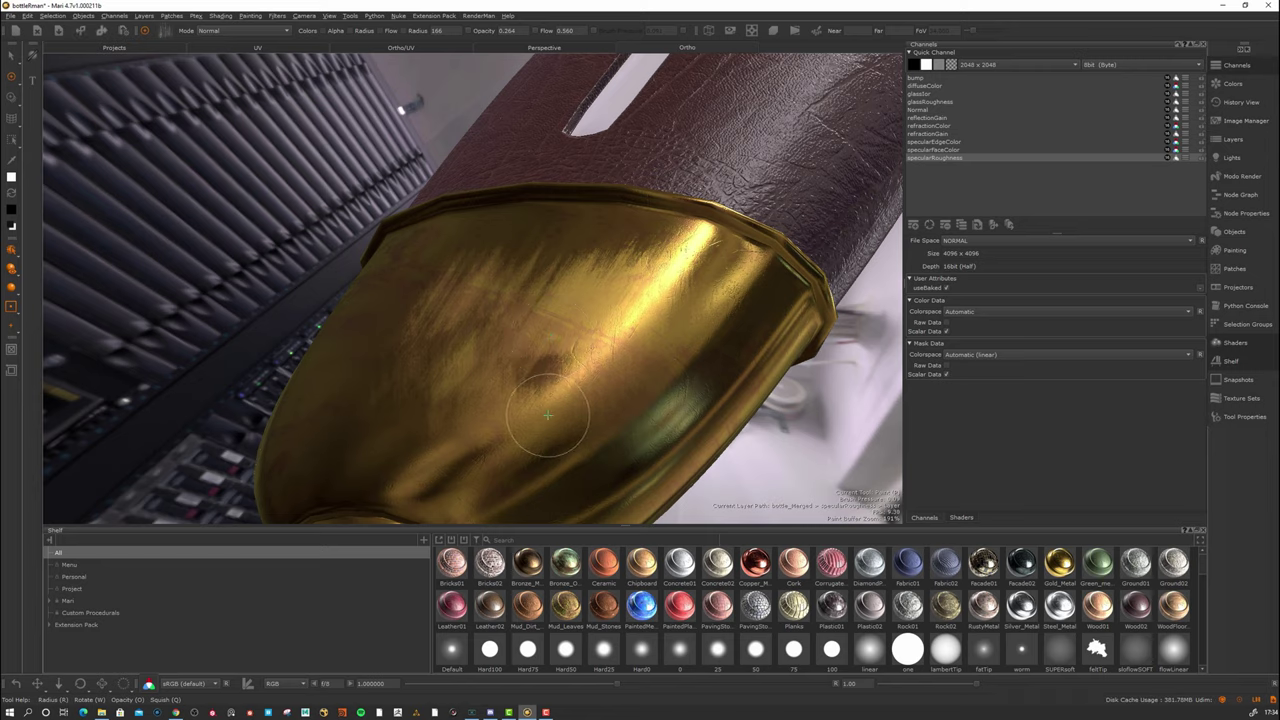
alt+drag(549, 421, 532, 392)
alt+right_drag(532, 392, 508, 338)
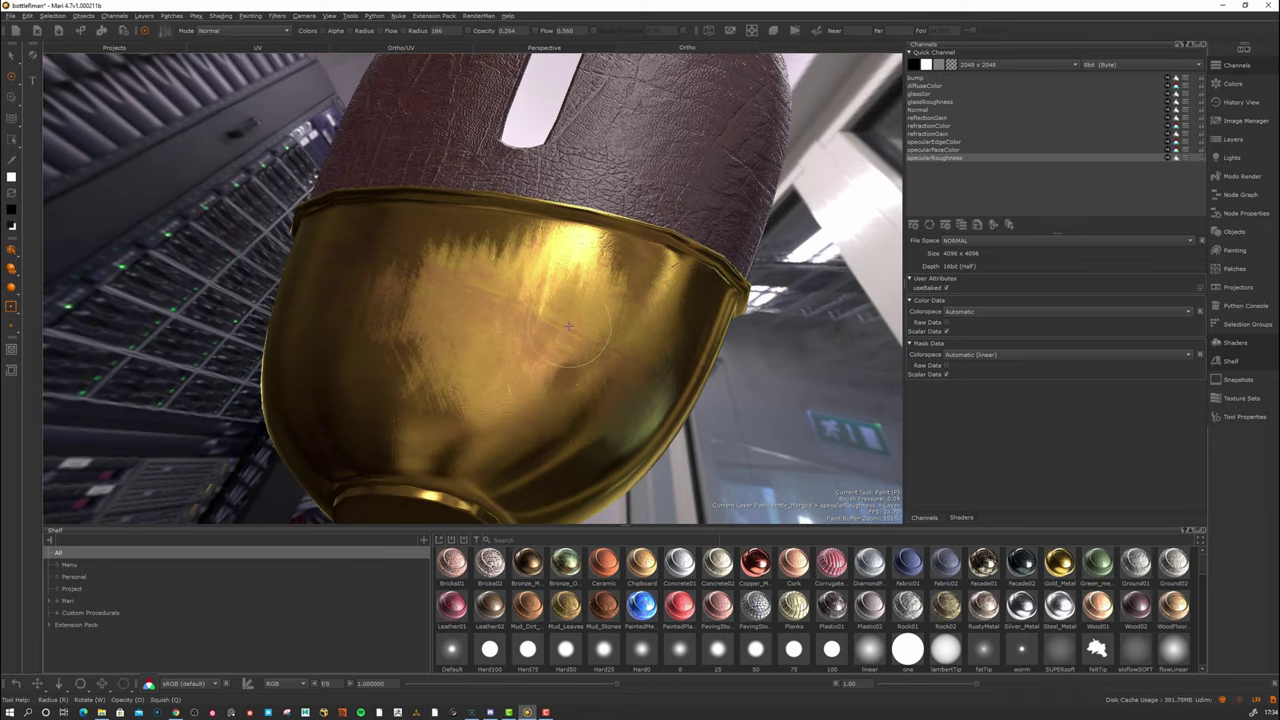
Examine the painted roughness variation and the fine scratches on the brass base up close.
key(j)
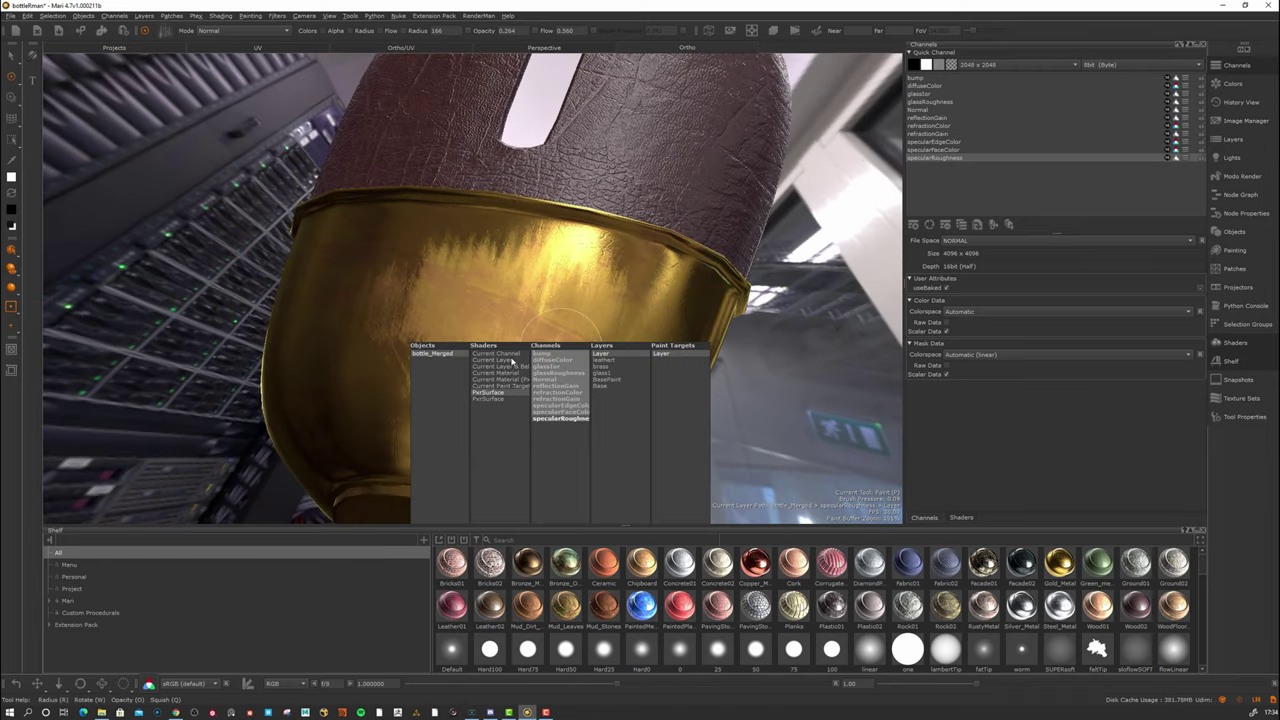
click(511, 359)
alt+drag(565, 323, 490, 345)
alt+middle_drag(490, 345, 643, 300)
alt+right_drag(643, 310, 724, 360)
alt+drag(724, 360, 750, 338)
alt+middle_drag(750, 338, 483, 286)
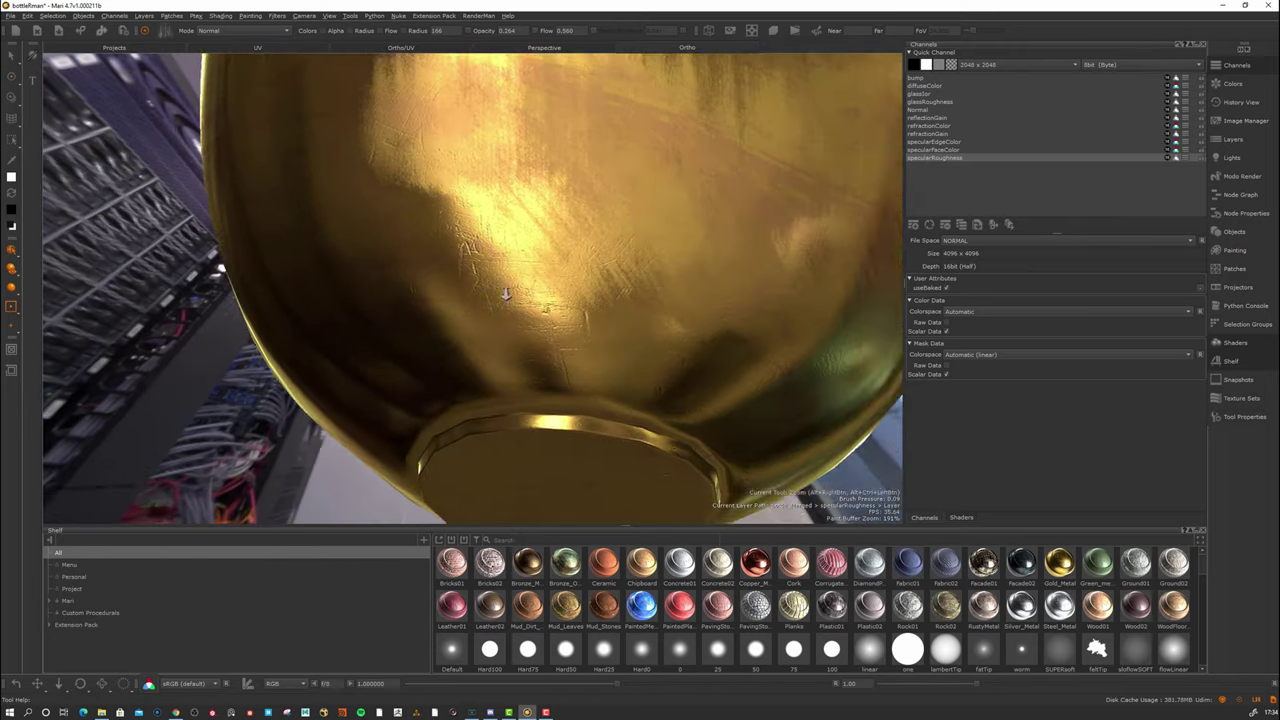
alt+right_drag(483, 286, 496, 299)
alt+drag(496, 316, 525, 318)
alt+right_drag(525, 318, 565, 352)
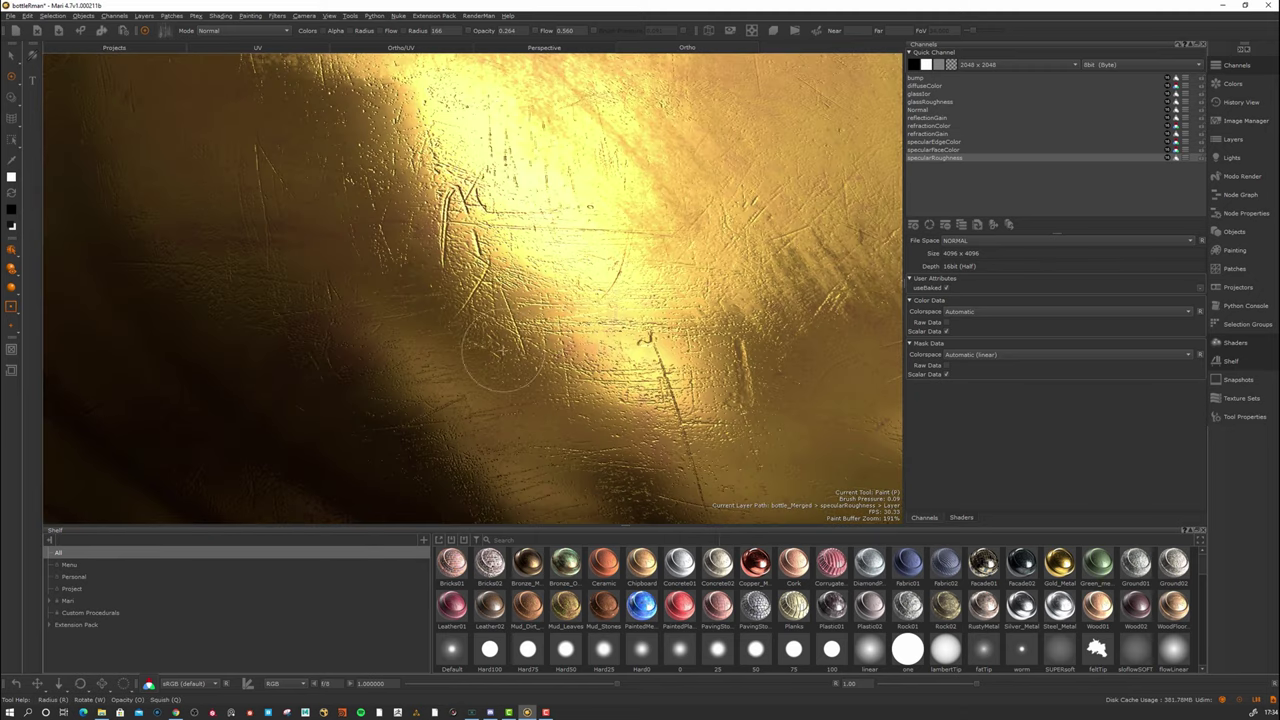
alt+right_drag(733, 420, 607, 376)
alt+drag(607, 376, 487, 379)
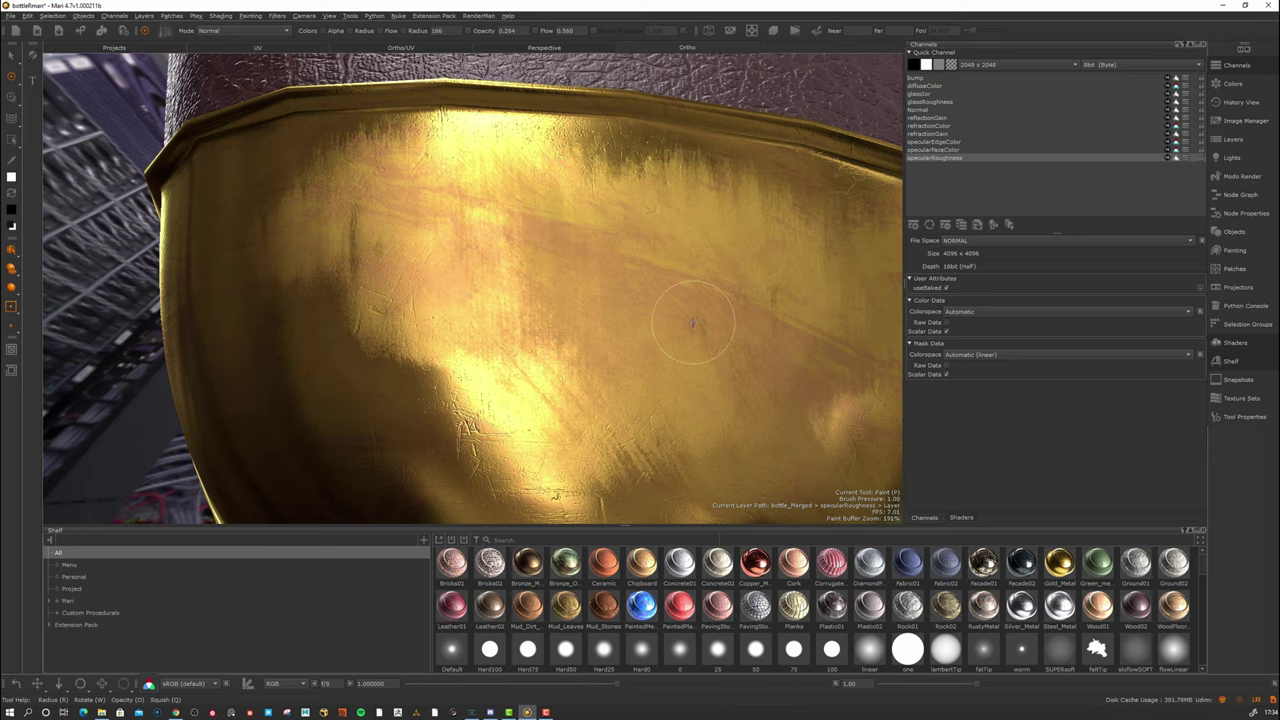
Examine the whole bottle against the server-room environment, and inspect the seam between leather and brass up close.
alt+right_drag(749, 303, 759, 386)
alt+right_drag(610, 320, 570, 315)
alt+drag(570, 315, 510, 390)
alt+right_drag(510, 390, 374, 343)
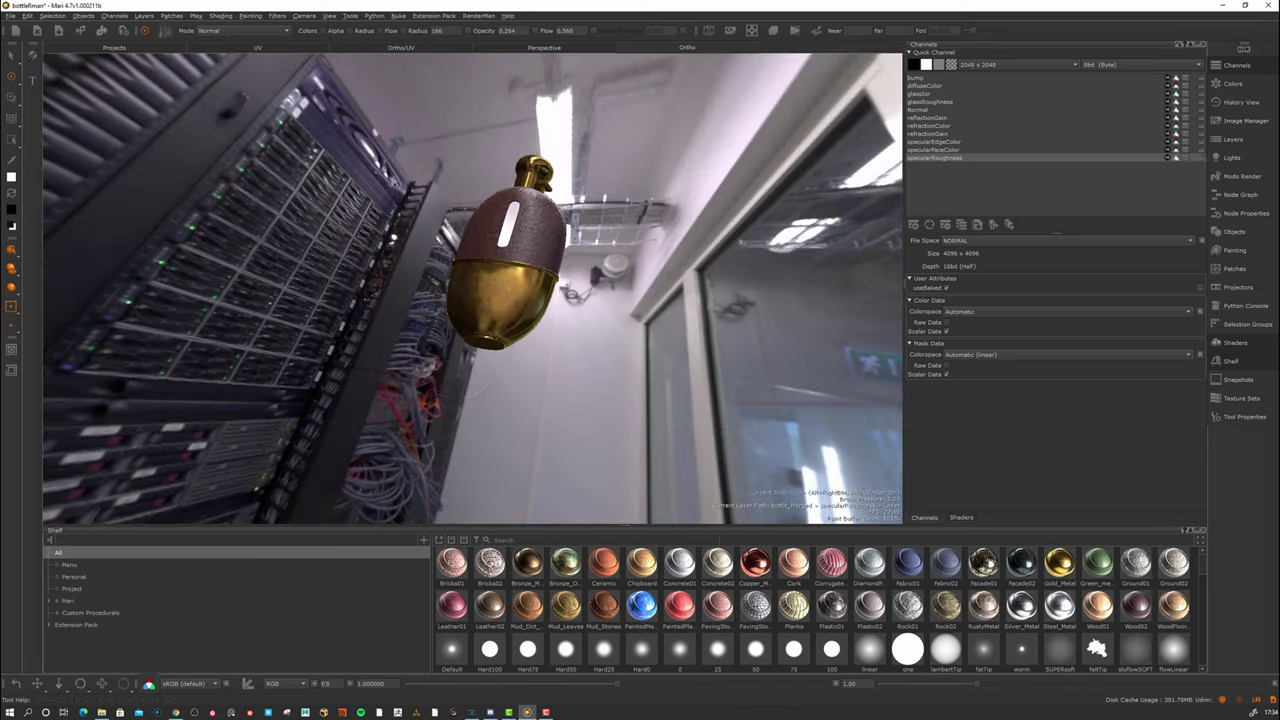
alt+drag(374, 343, 500, 355)
alt+right_drag(500, 355, 465, 350)
mouse_move(465, 350)
alt+mouse_down()
mouse_move(518, 386)
mouse_move(451, 392)
mouse_move(594, 400)
mouse_move(568, 385)
mouse_move(450, 385)
mouse_move(545, 376)
alt+mouse_up()
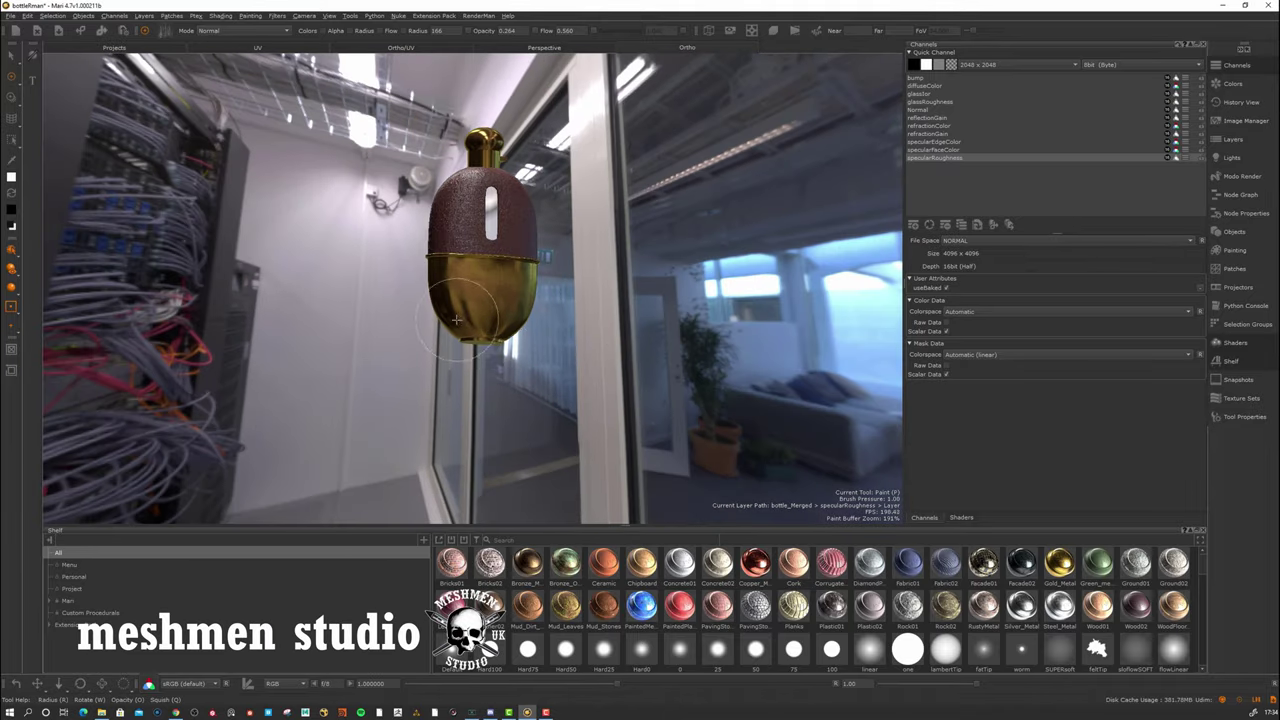
alt+right_drag(456, 320, 746, 357)
alt+drag(746, 357, 690, 180)
alt+drag(506, 252, 535, 373)
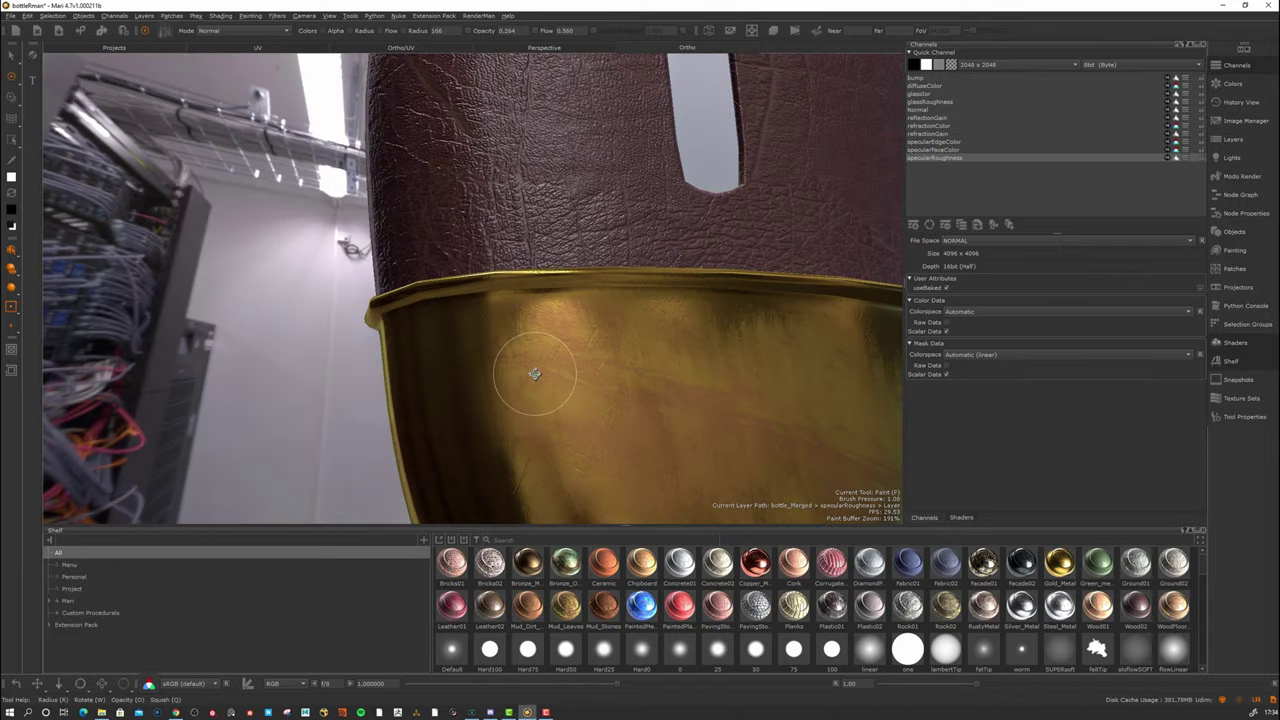
alt+middle_drag(535, 374, 531, 137)
alt+right_drag(531, 137, 250, 343)
mouse_move(426, 338)
alt+mouse_down()
mouse_move(532, 343)
mouse_move(366, 323)
mouse_move(432, 340)
mouse_move(408, 303)
alt+mouse_up()
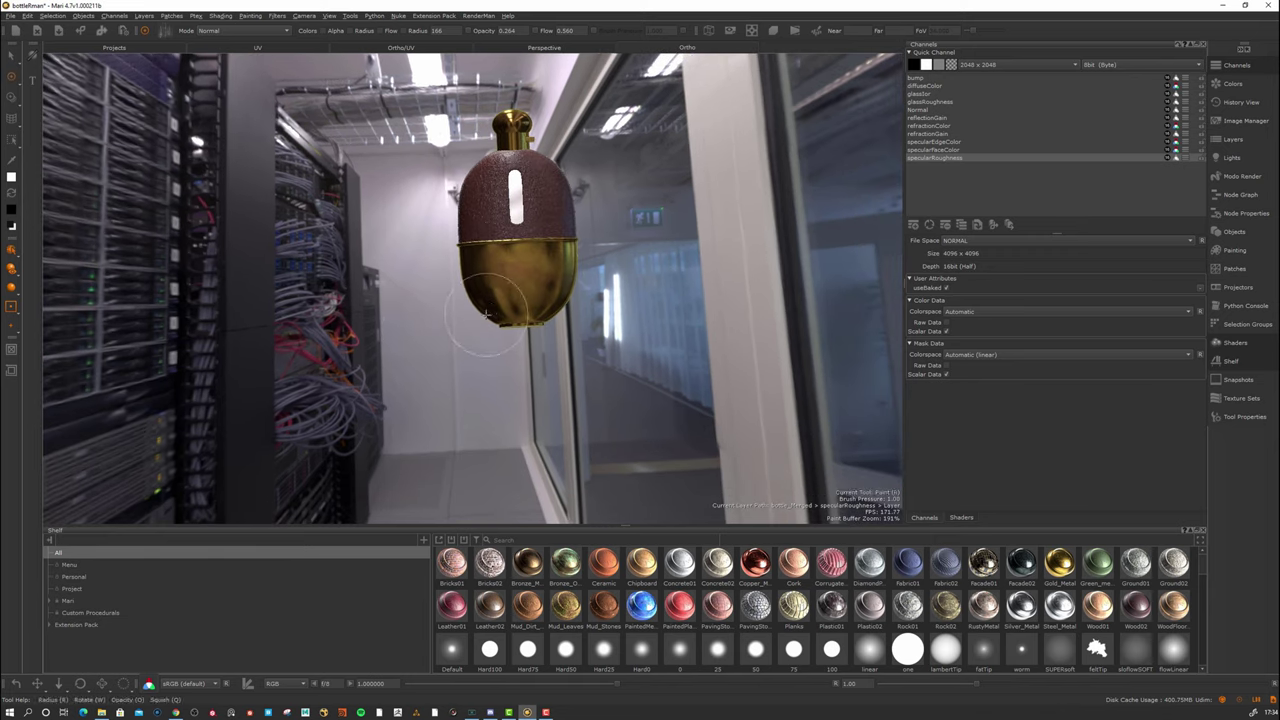
alt+drag(485, 307, 461, 302)
mouse_move(461, 302)
alt+right_down()
mouse_move(720, 328)
mouse_move(700, 306)
mouse_move(617, 317)
mouse_move(776, 339)
mouse_move(557, 314)
mouse_move(569, 334)
mouse_move(477, 343)
mouse_move(223, 320)
alt+right_up()
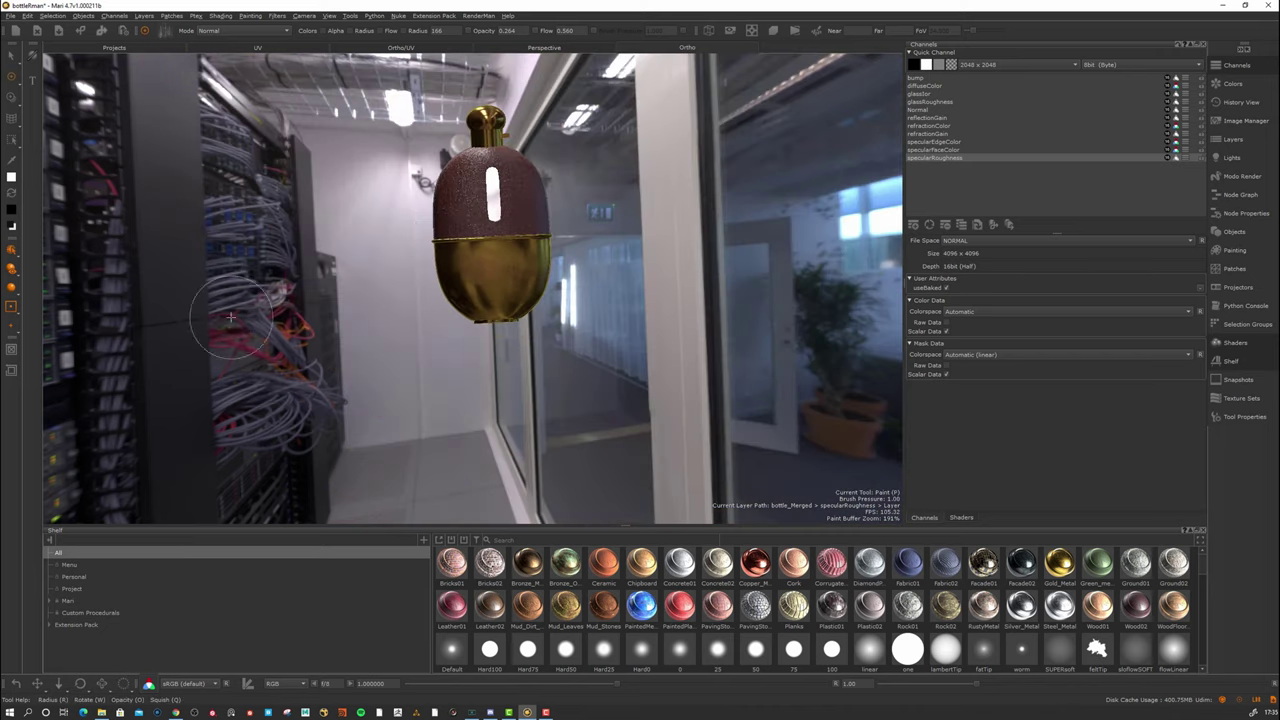
alt+middle_drag(378, 289, 336, 345)
mouse_move(336, 345)
alt+mouse_down()
mouse_move(378, 354)
mouse_move(375, 341)
alt+mouse_up()
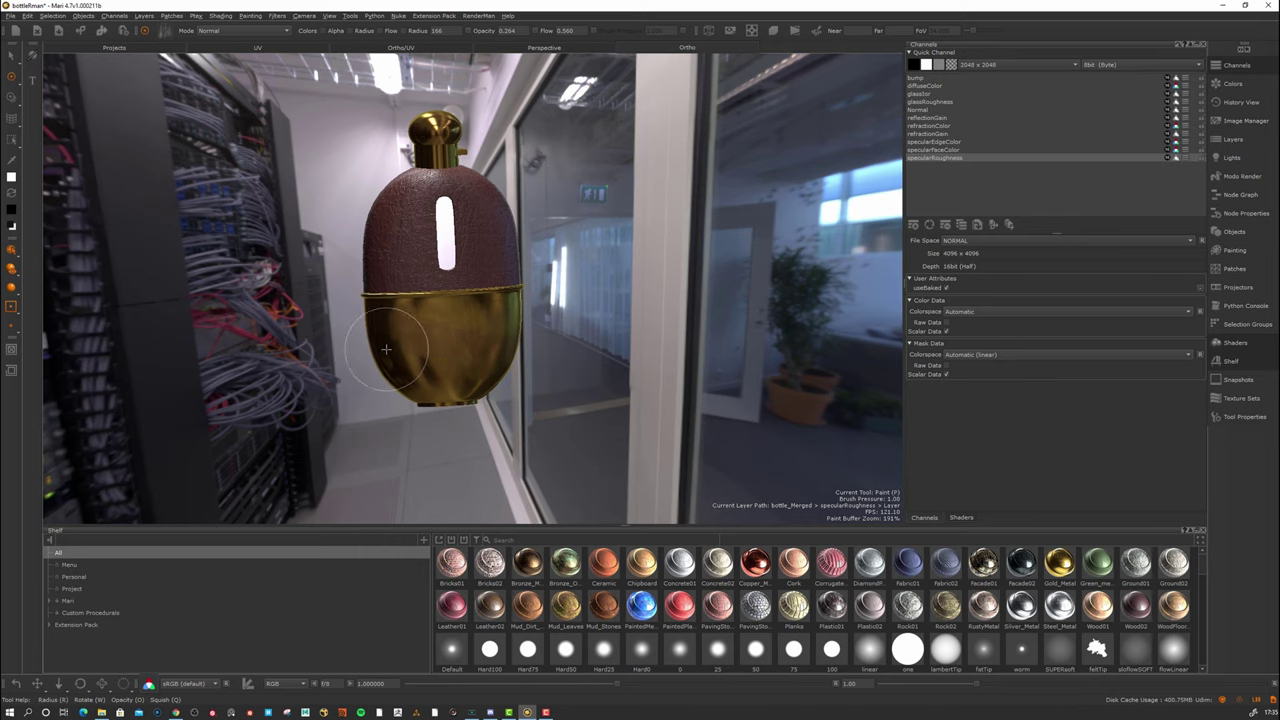
alt+drag(389, 349, 437, 371)
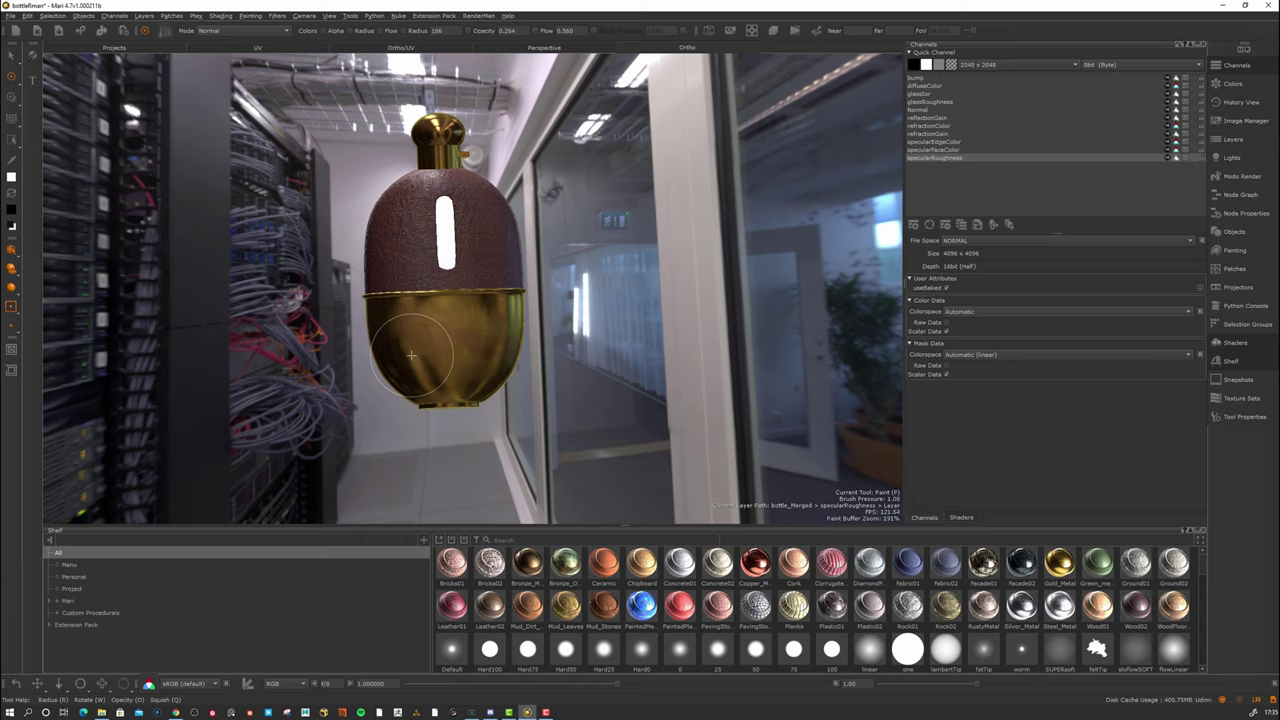
drag(411, 355, 449, 371)
alt+drag(534, 349, 517, 355)
alt+right_drag(517, 355, 520, 367)
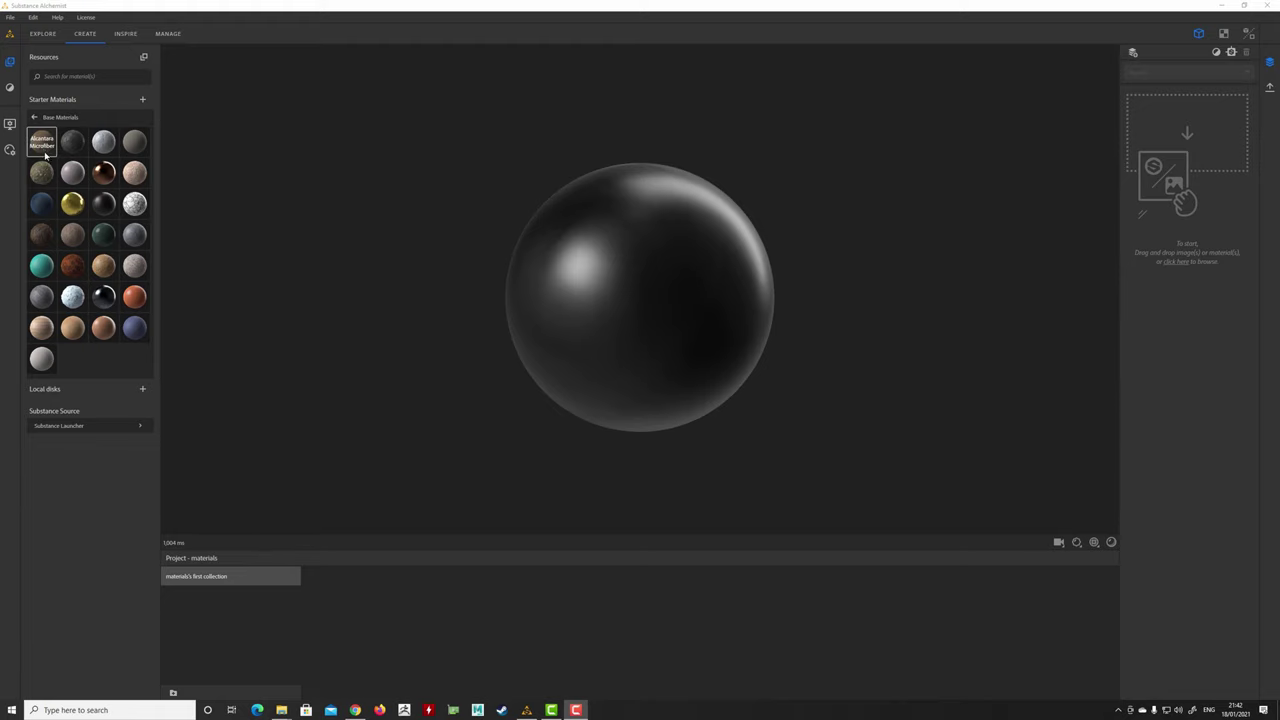
Switch to Substance Alchemist, apply the Alcantara Microfiber base material to the preview sphere, and show its texture maps in 2D.
drag(45, 155, 608, 297)
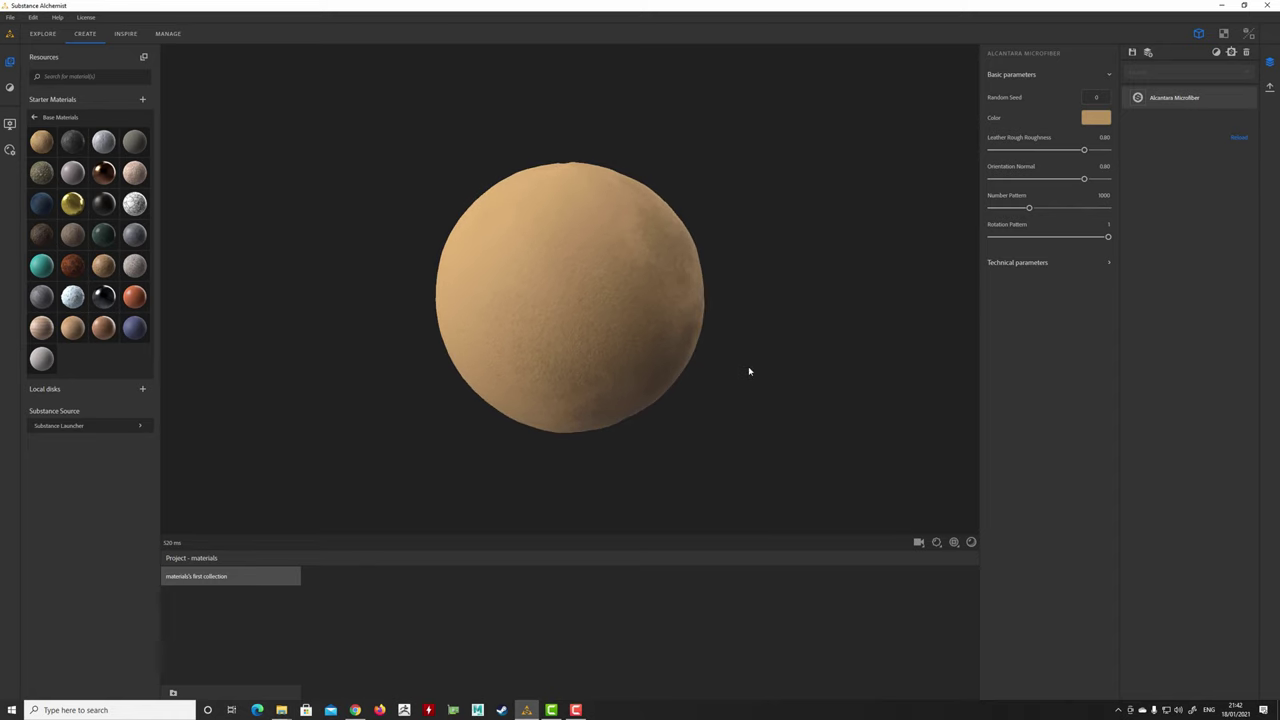
alt+drag(680, 412, 710, 413)
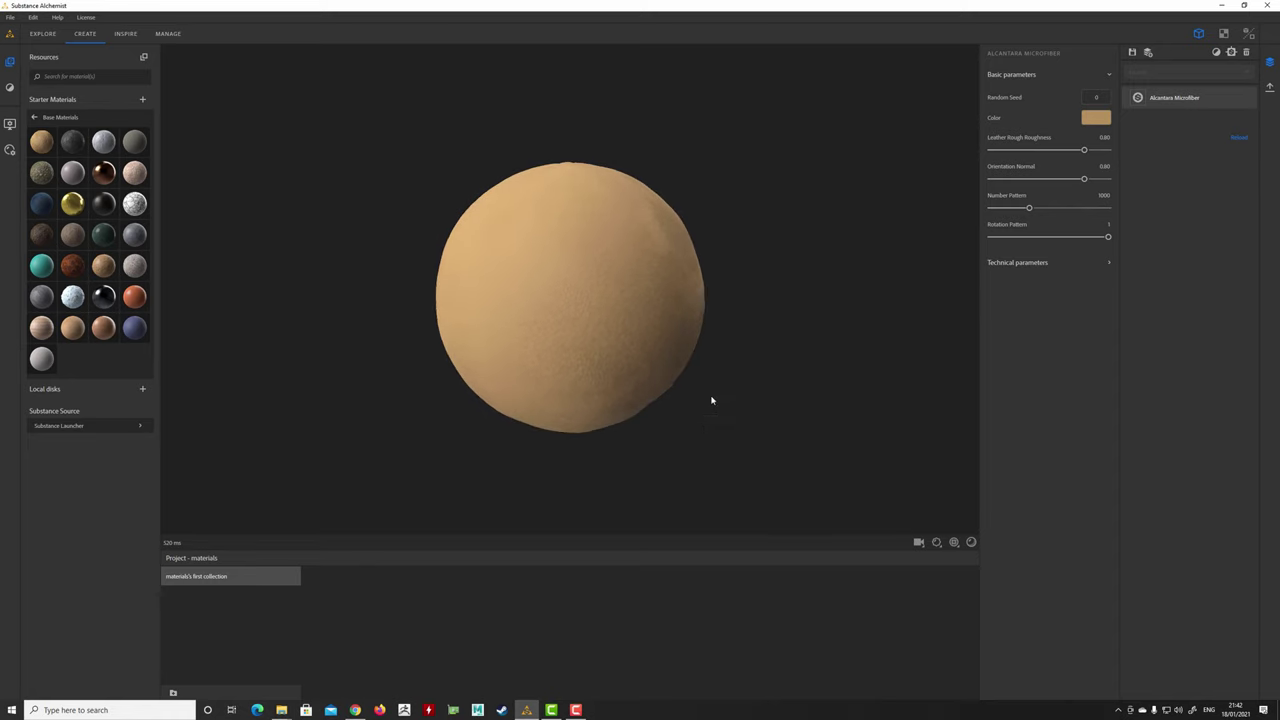
click(1225, 35)
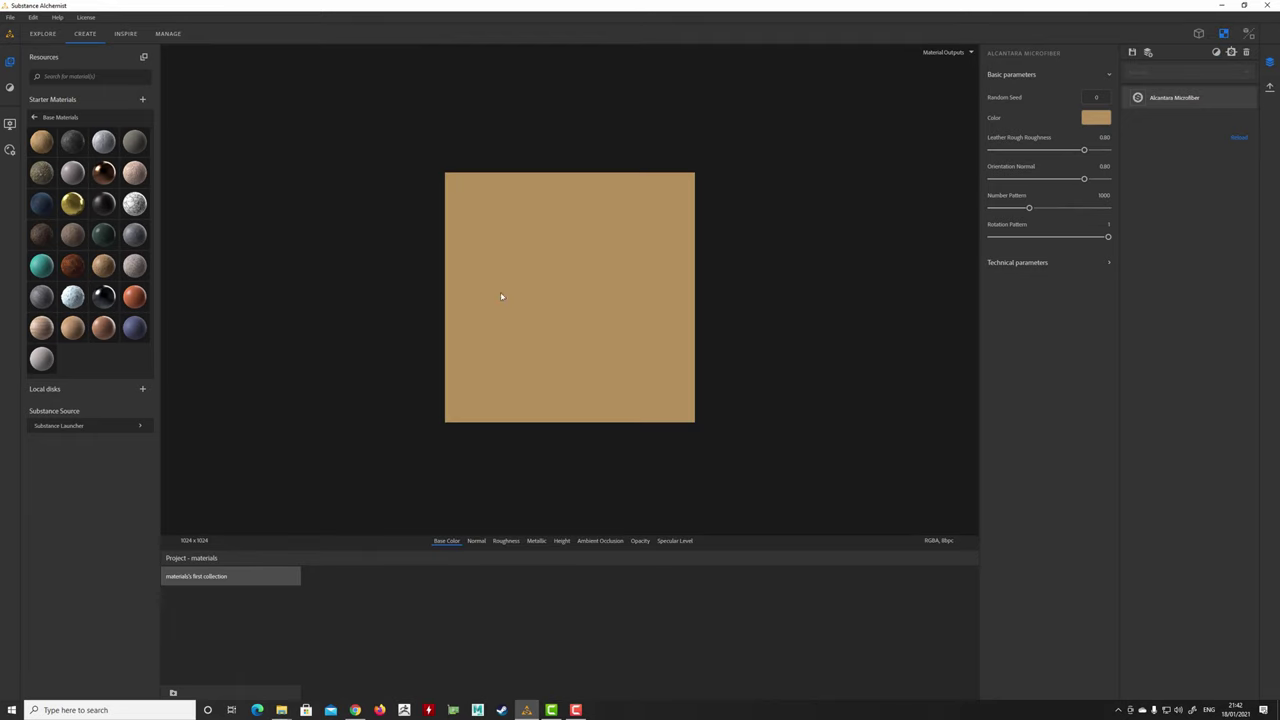